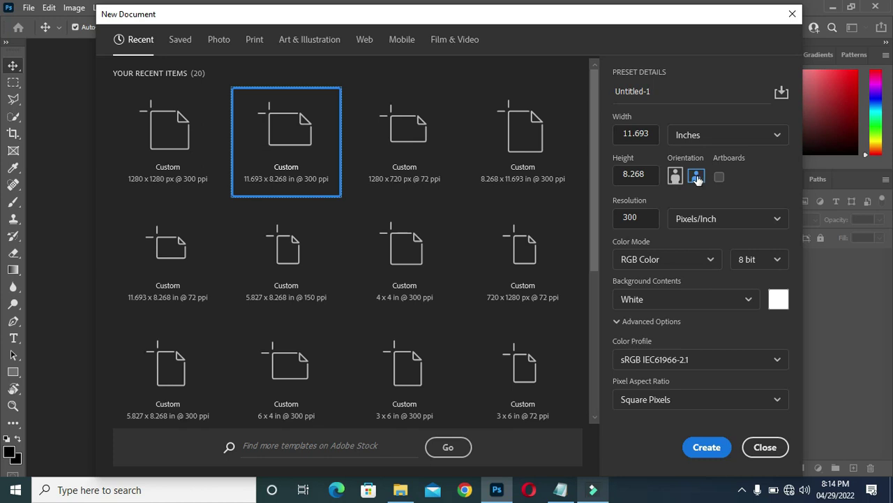
Create a landscape document of 11.693 x 8.268 inches at 300 pixels/inch with RGB color and a white background.
double_click(635, 218)
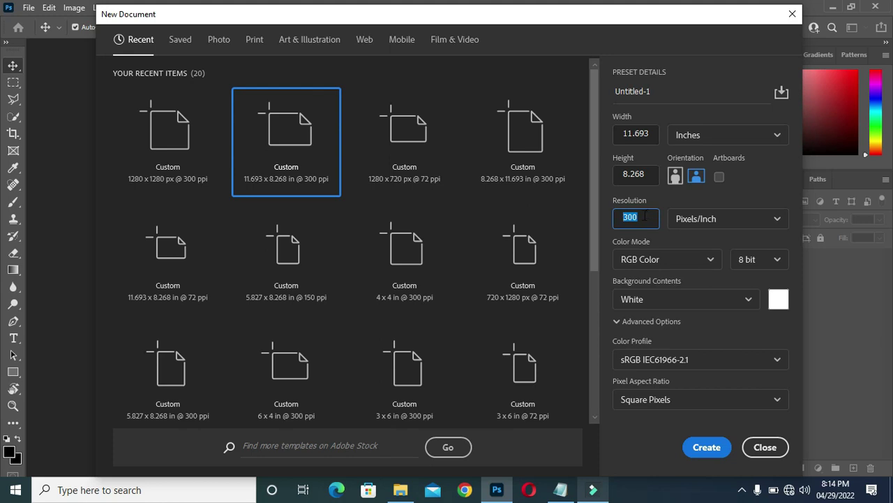
click(705, 453)
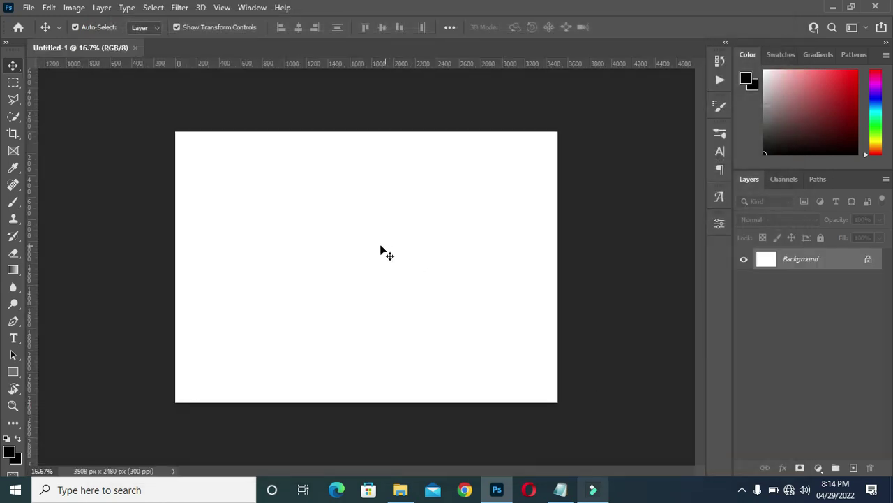
key(ctrl+0)
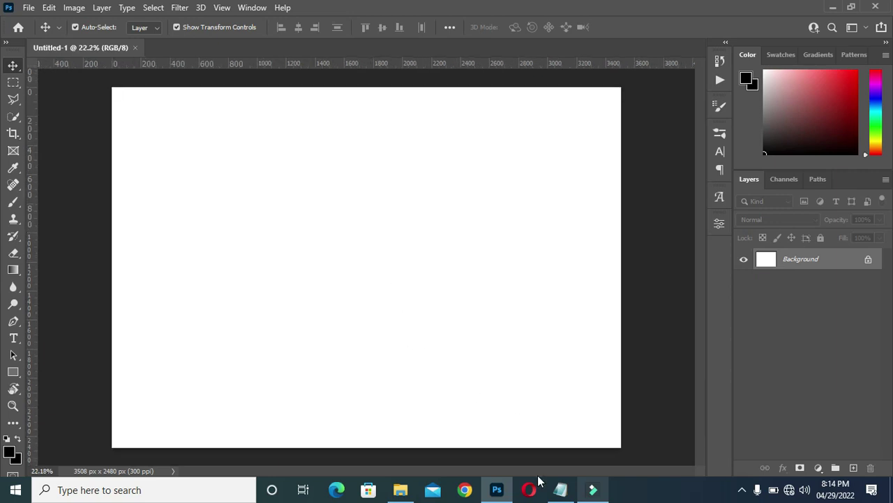
Review the flyer text in Notepad and place image 1 from the Revival meeting folder, scaled to about 213.5% to span the canvas.
click(558, 491)
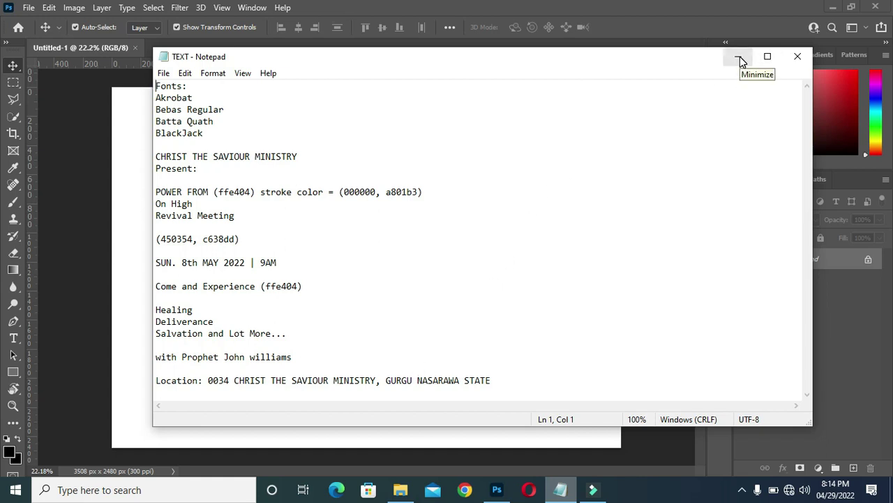
click(741, 61)
click(401, 491)
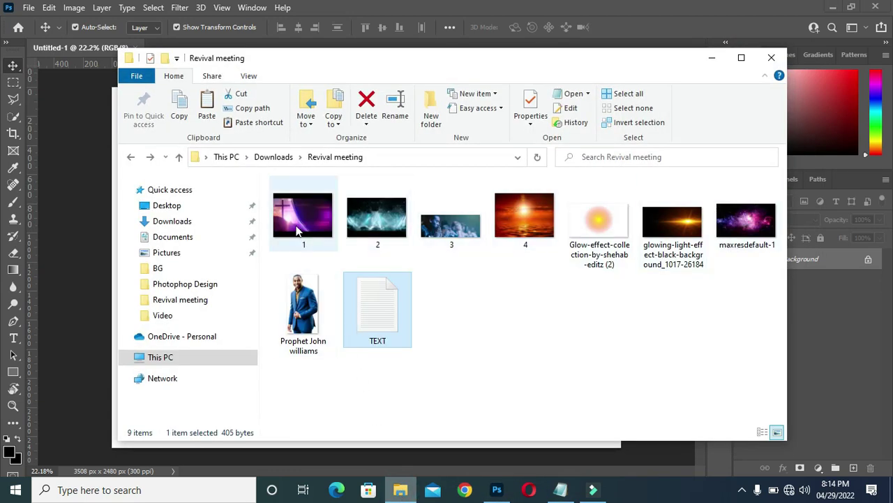
click(296, 236)
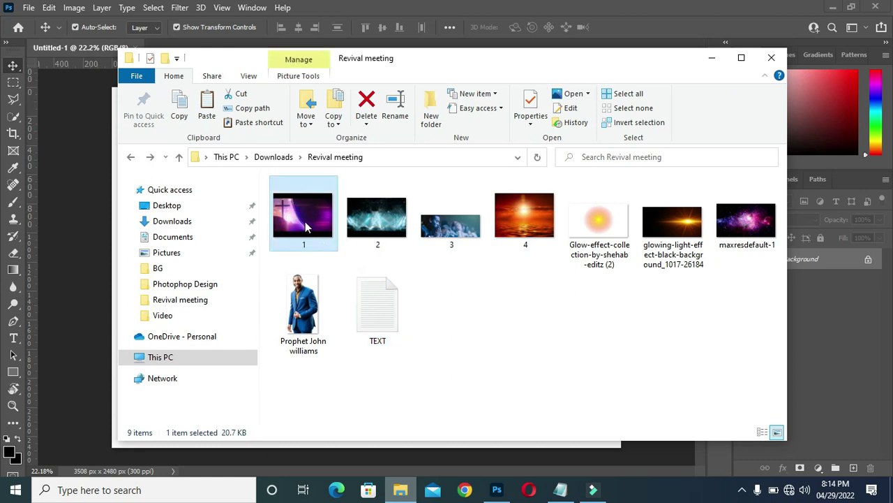
click(87, 309)
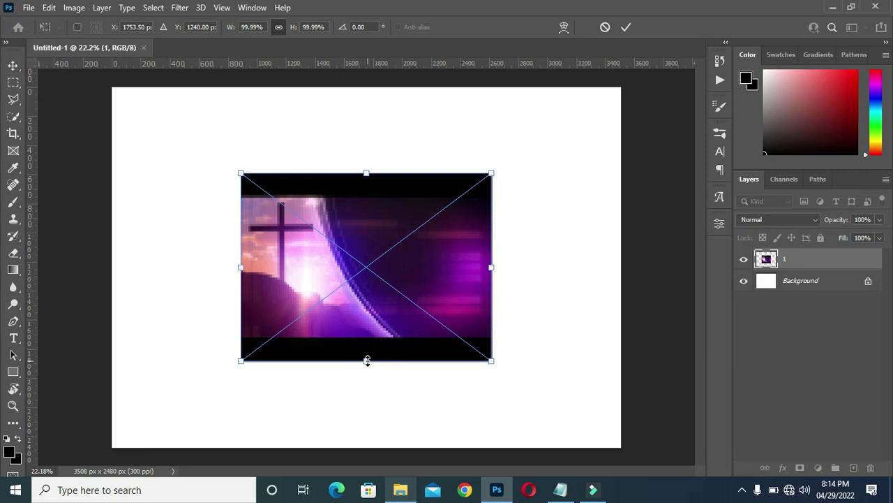
drag(367, 360, 366, 452)
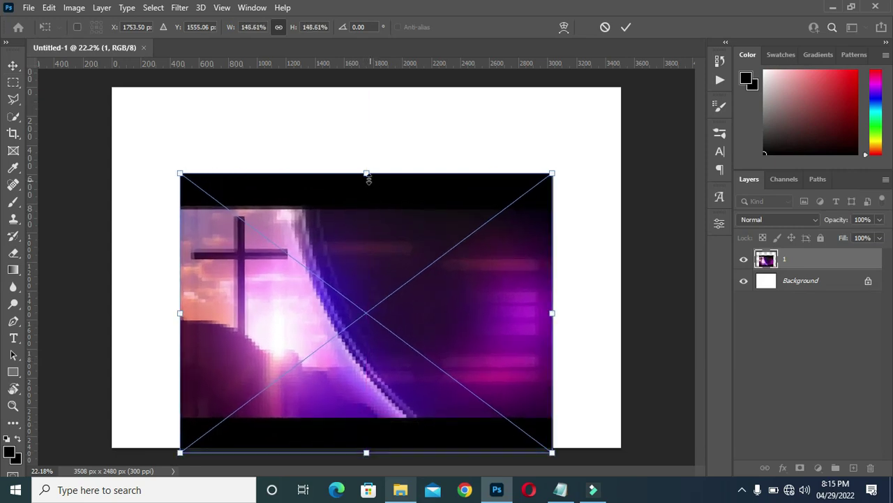
drag(367, 171, 379, 48)
key(Return)
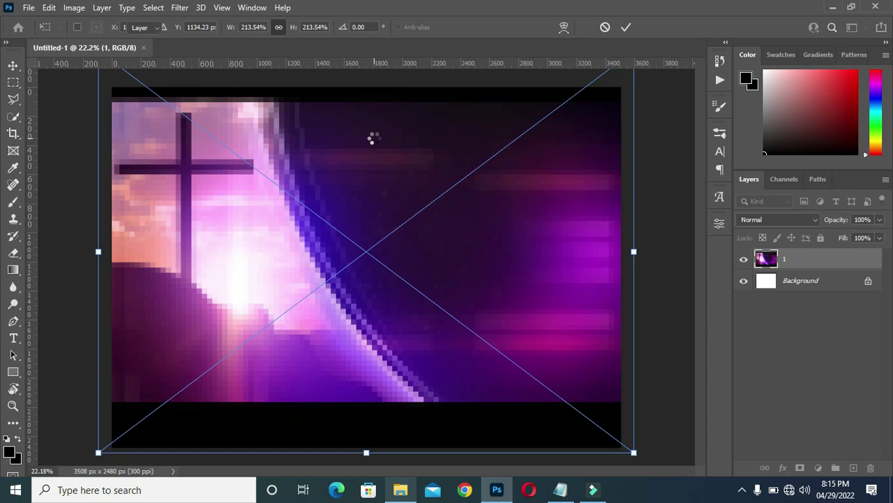
Apply a Gaussian Blur with a radius of 42.9 pixels to layer 1 and collapse its smart filter list.
click(183, 8)
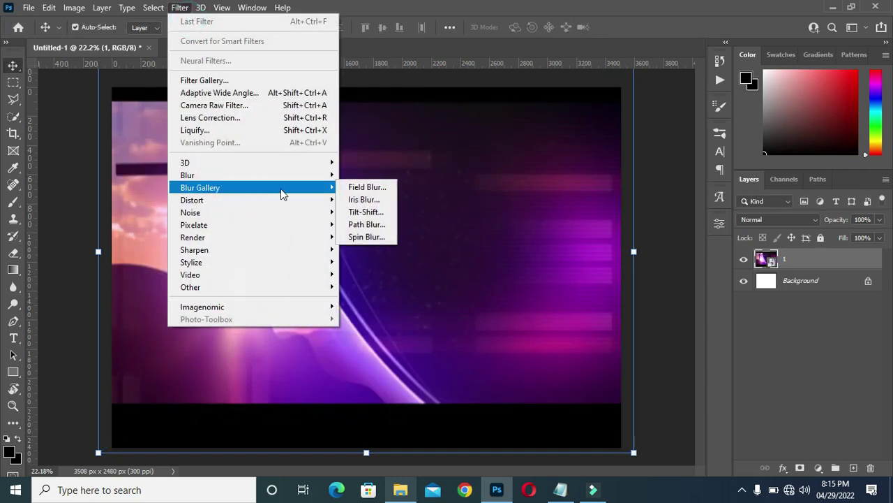
mouse_move(338, 178)
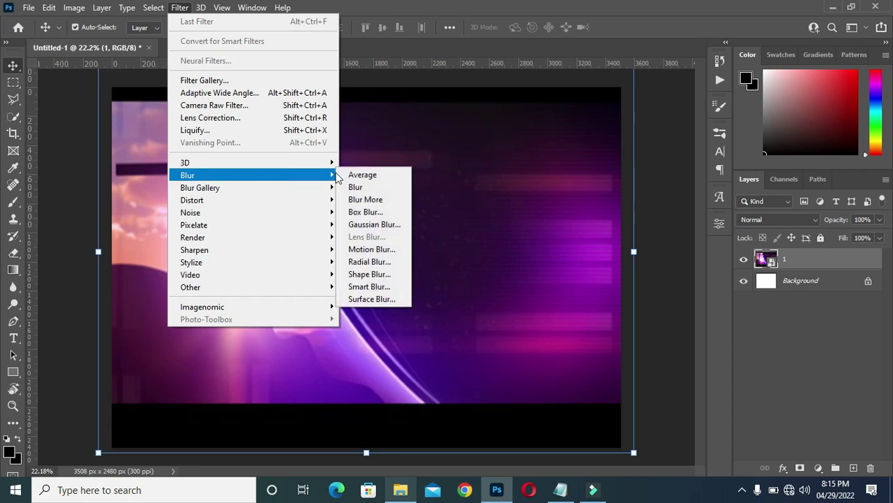
click(394, 221)
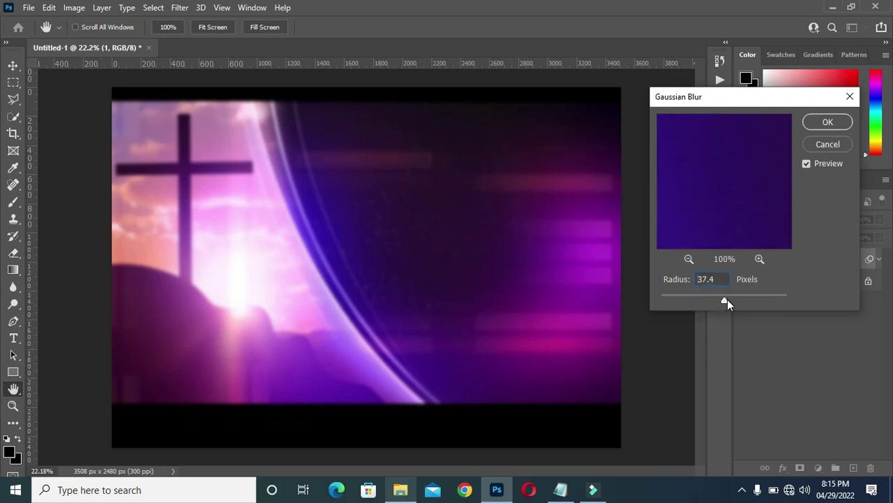
drag(727, 299, 728, 299)
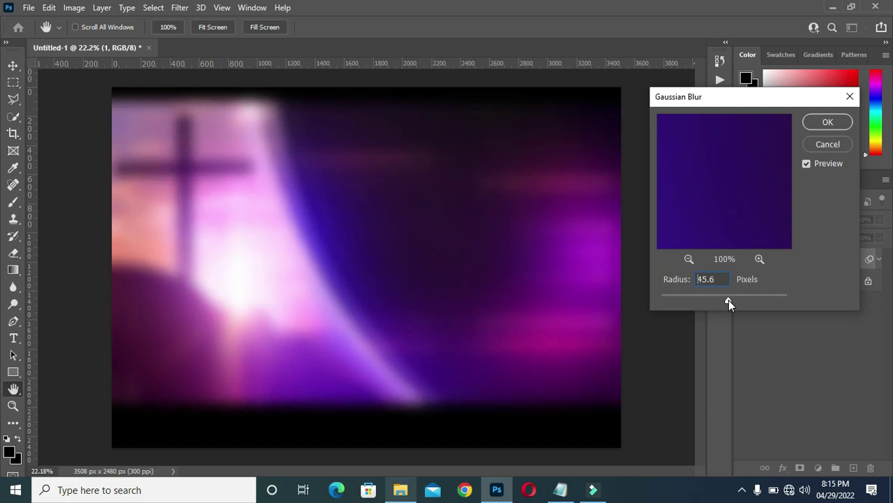
drag(729, 300, 727, 300)
click(827, 122)
key(v)
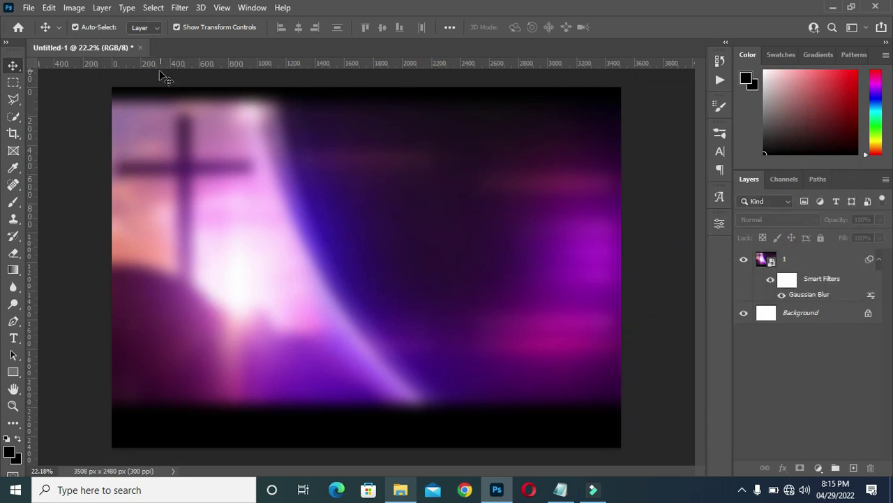
click(877, 259)
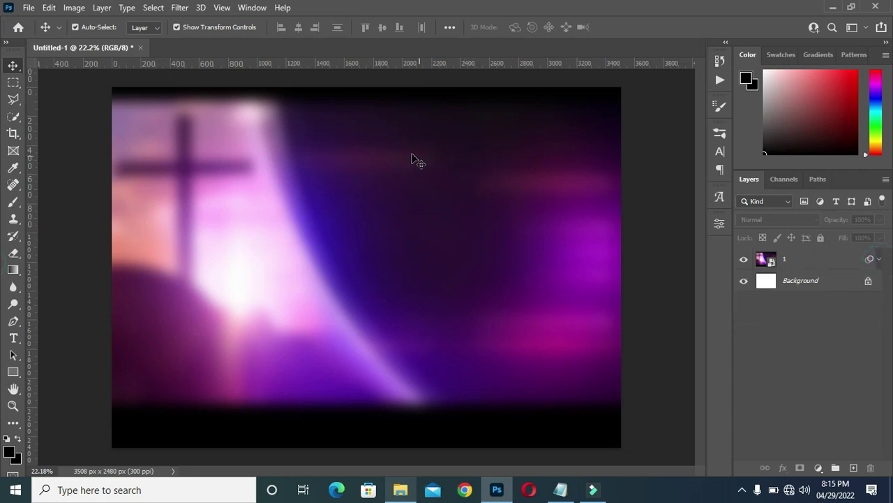
Place image 2 from the Revival meeting folder above layer 1 and scale it to about 124% to cover the canvas.
click(400, 490)
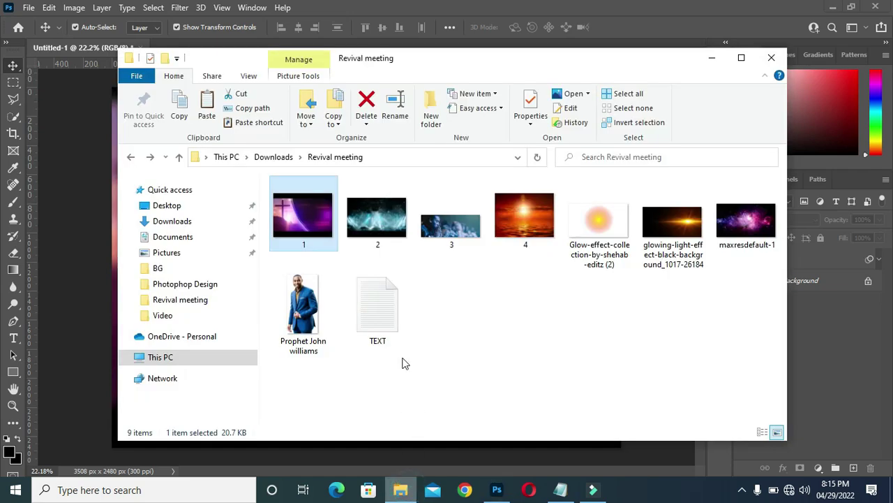
drag(374, 238, 281, 237)
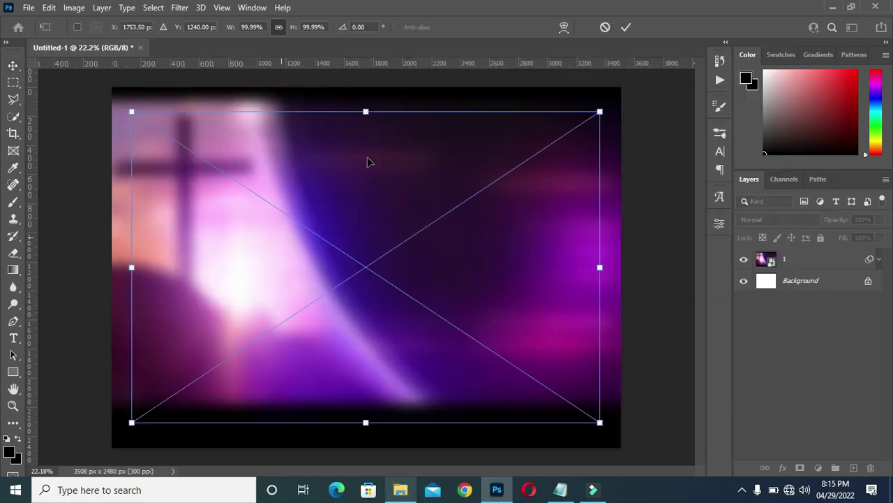
drag(366, 112, 366, 74)
drag(366, 422, 363, 463)
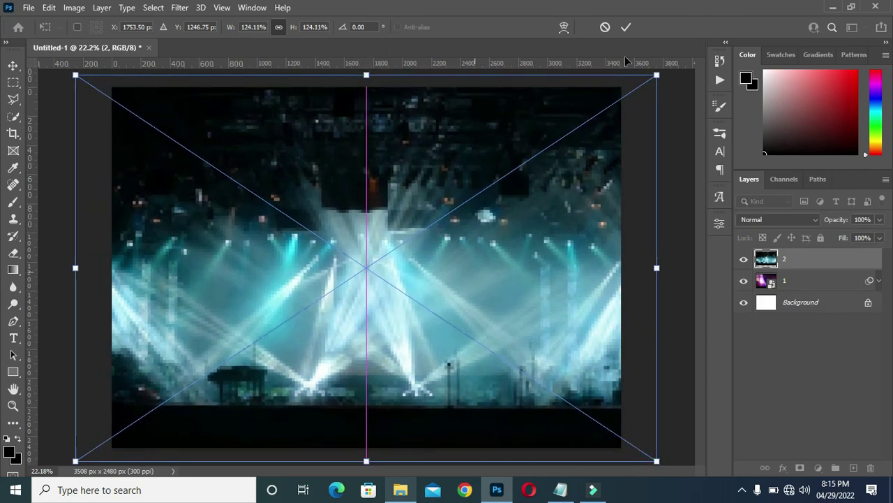
click(625, 26)
Apply a Gaussian Blur with a radius of 42.9 pixels to the stage lights image on layer 2.
click(179, 7)
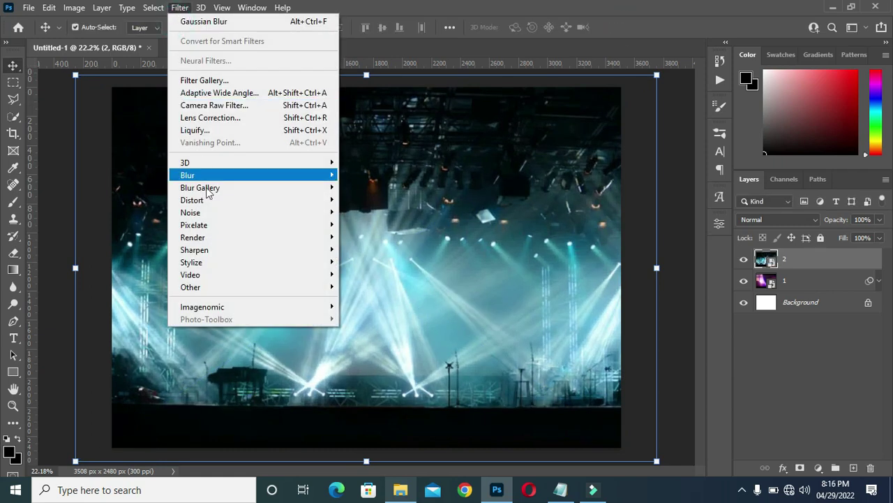
mouse_move(300, 176)
click(375, 224)
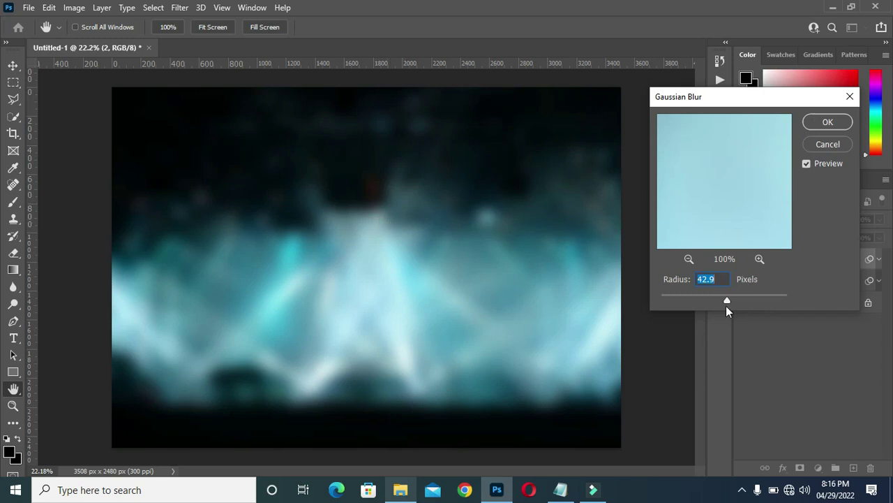
click(727, 302)
click(820, 122)
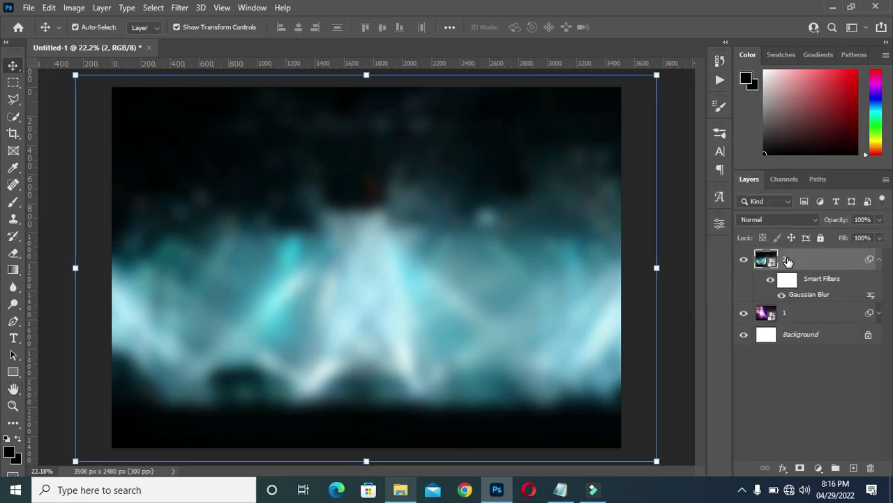
Add a layer mask to layer 2 and fade out its upper half with repeated downward black linear gradients.
click(801, 468)
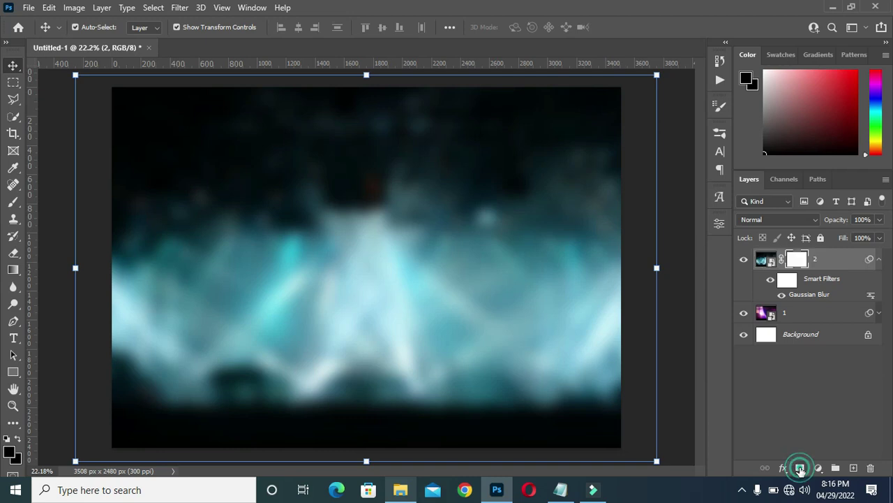
click(13, 271)
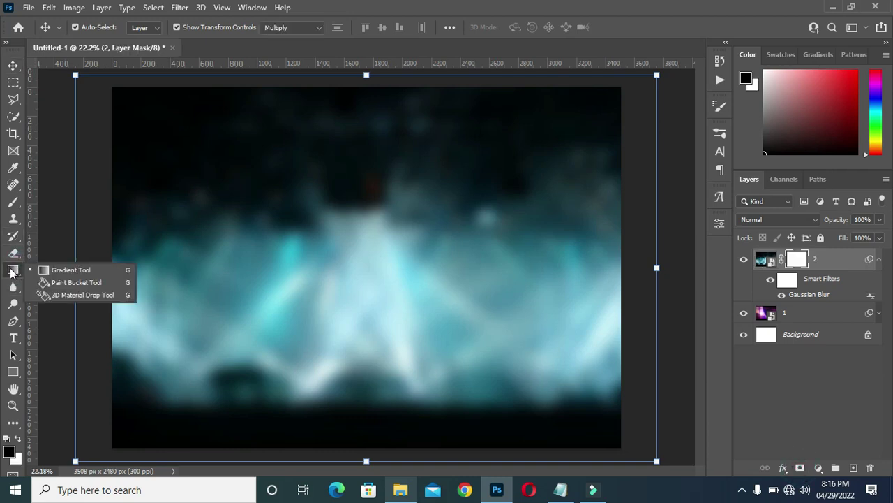
click(66, 270)
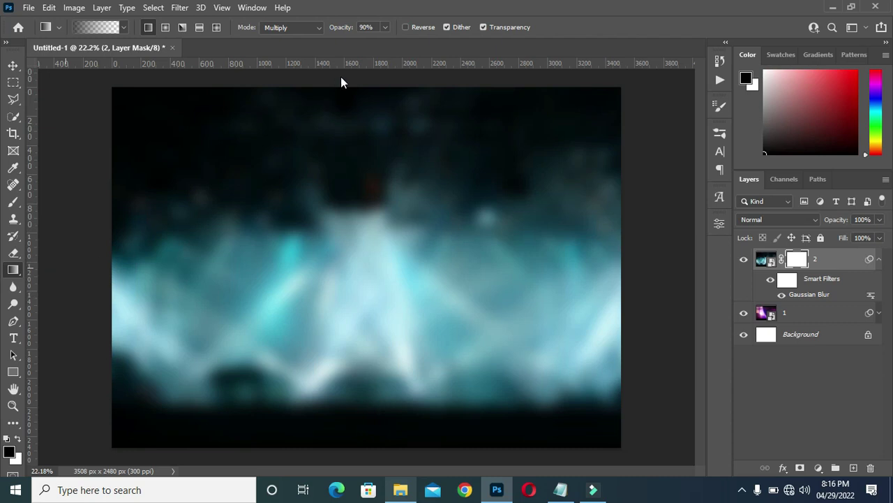
drag(361, 77, 363, 218)
drag(370, 84, 359, 263)
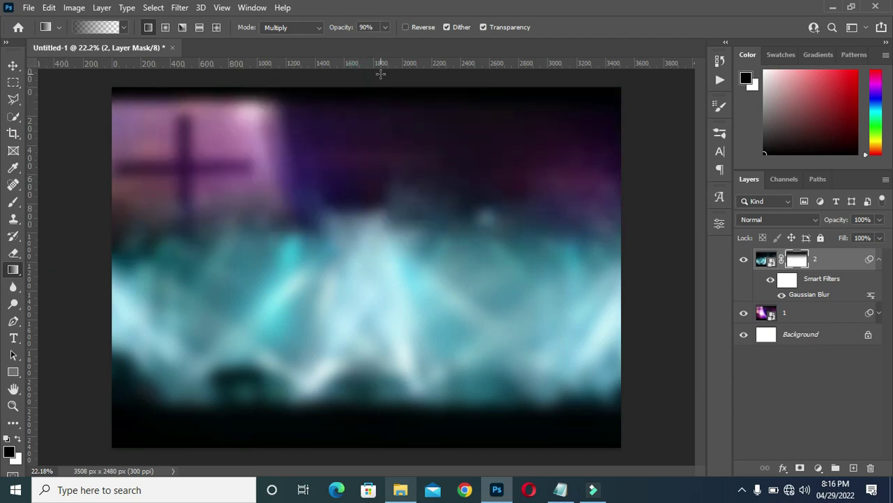
drag(379, 72, 349, 292)
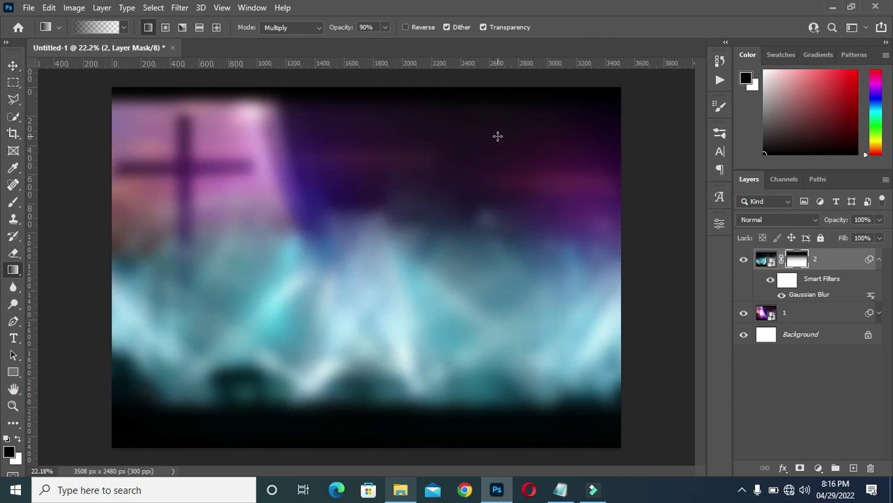
drag(439, 139, 437, 263)
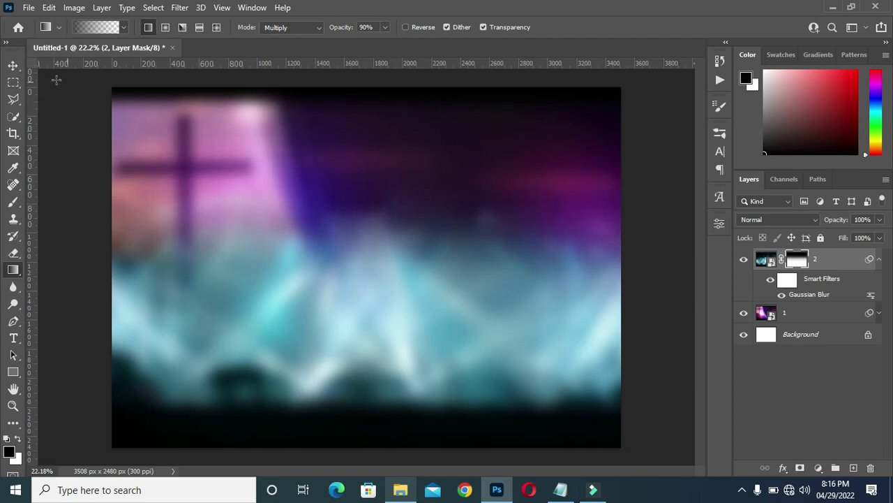
click(13, 65)
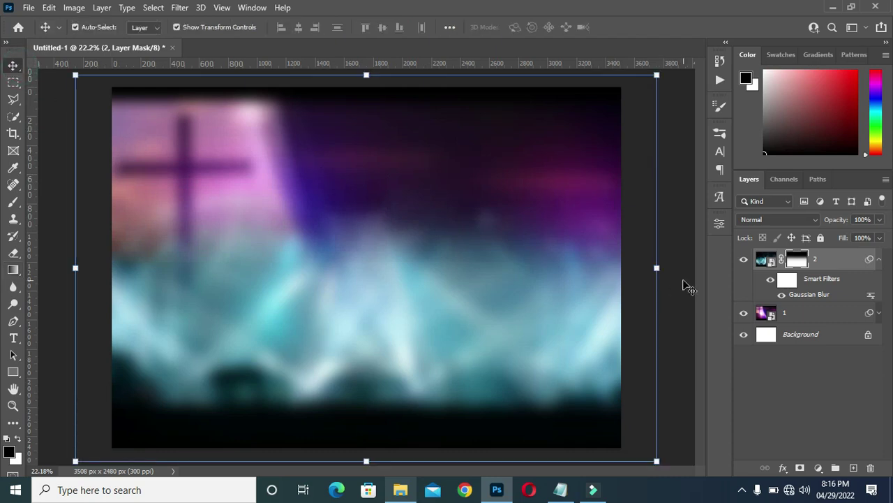
click(688, 286)
Place image 3 of the praying crowd across the middle of the canvas and scale it to about 84.7%, extending past the left edge.
click(400, 489)
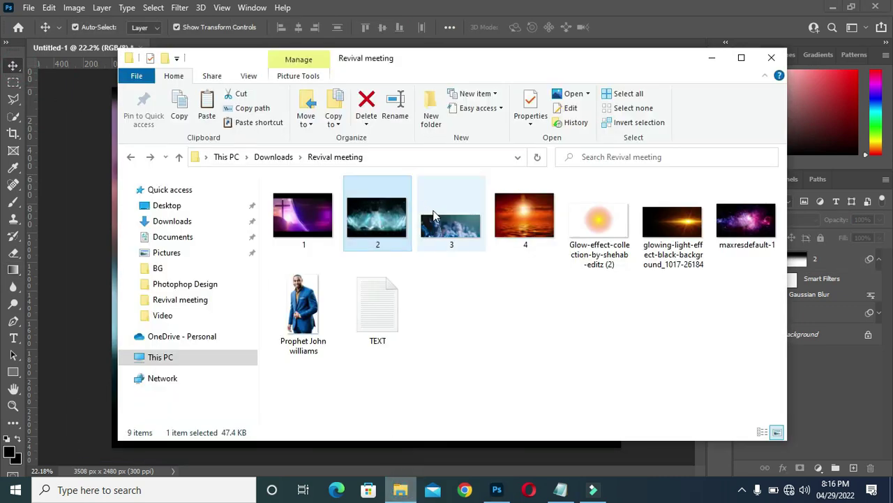
drag(449, 233, 95, 334)
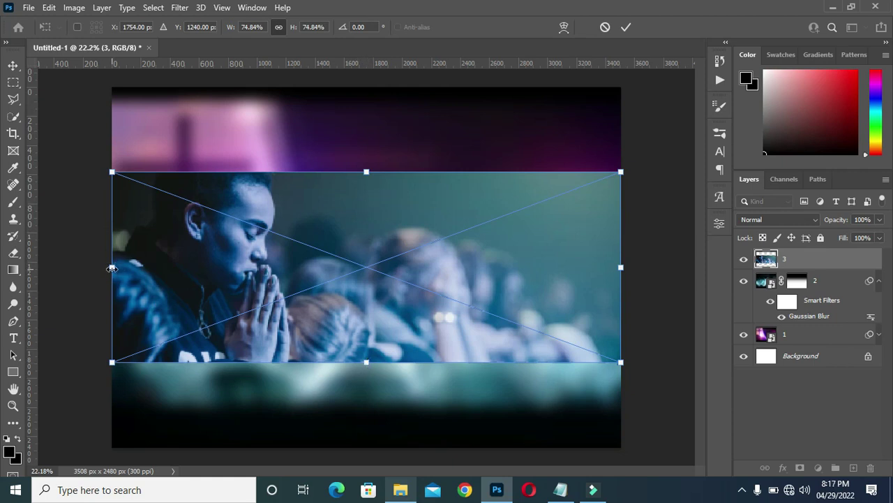
drag(111, 268, 42, 279)
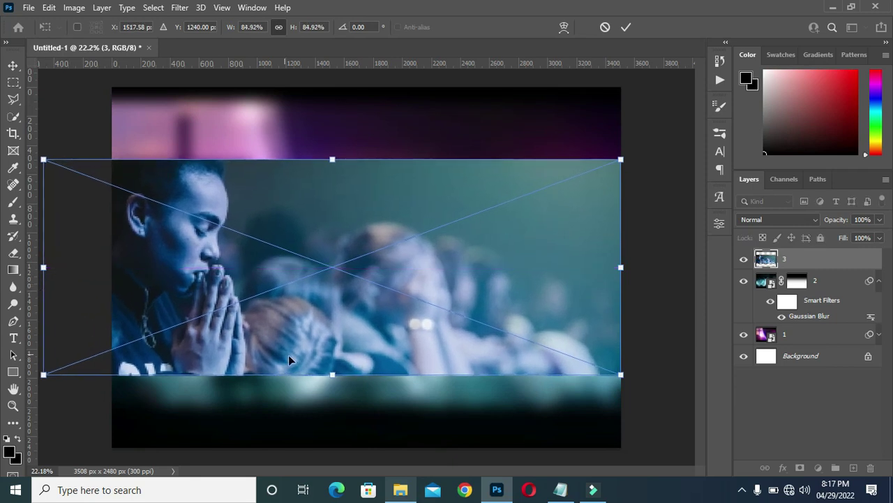
drag(332, 374, 323, 356)
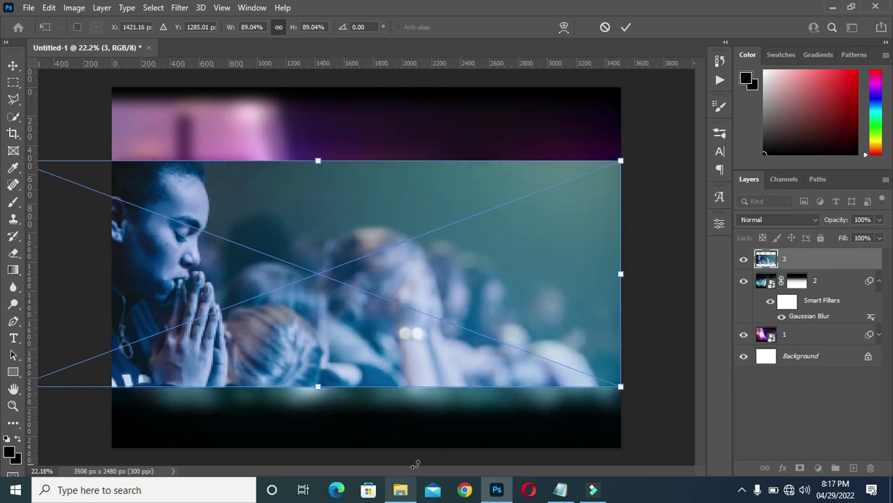
scroll(396, 378, down, 1)
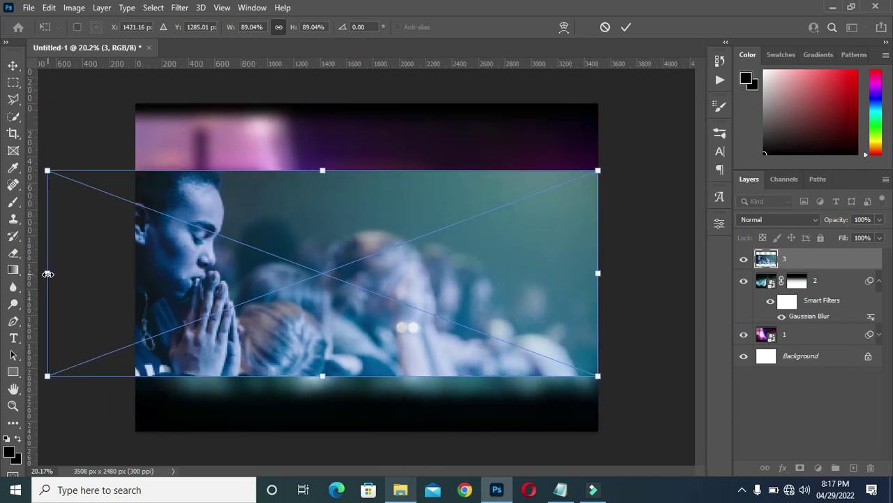
drag(48, 274, 74, 275)
scroll(437, 243, up, 1)
scroll(364, 259, up, 1)
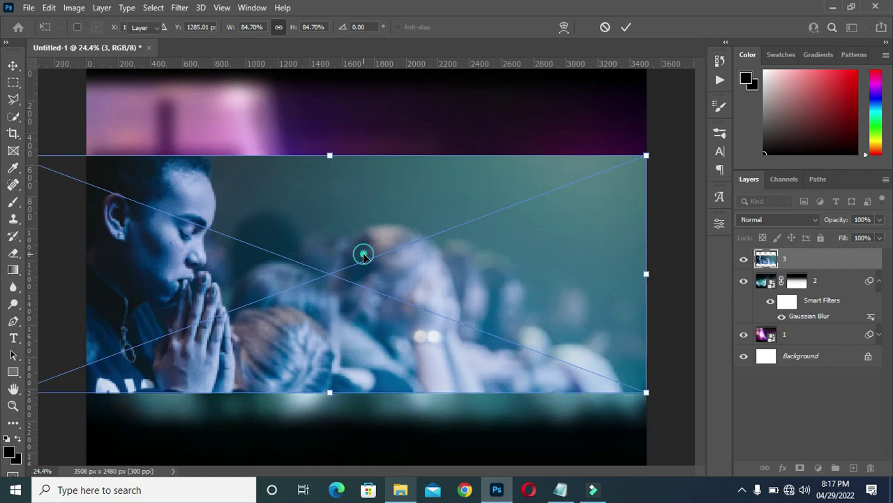
double_click(363, 254)
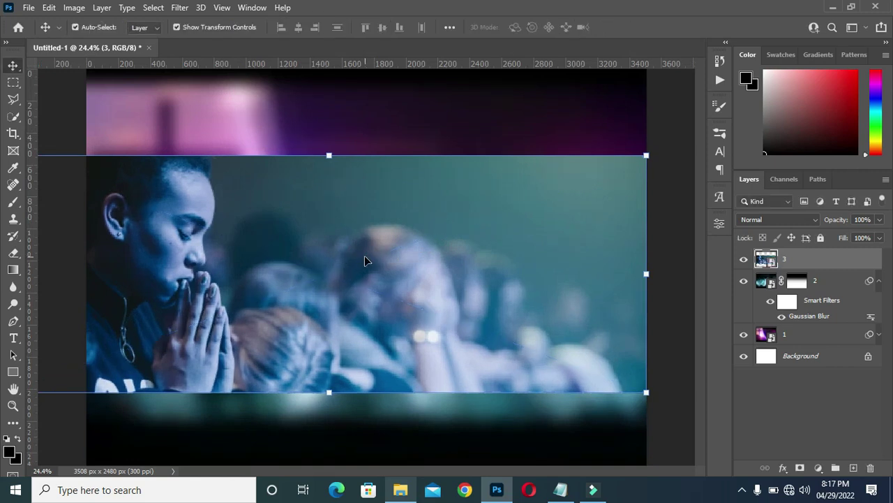
Set the praying crowd layer 3 to Multiply at 63% opacity and move it down over the lower part of the canvas.
click(774, 219)
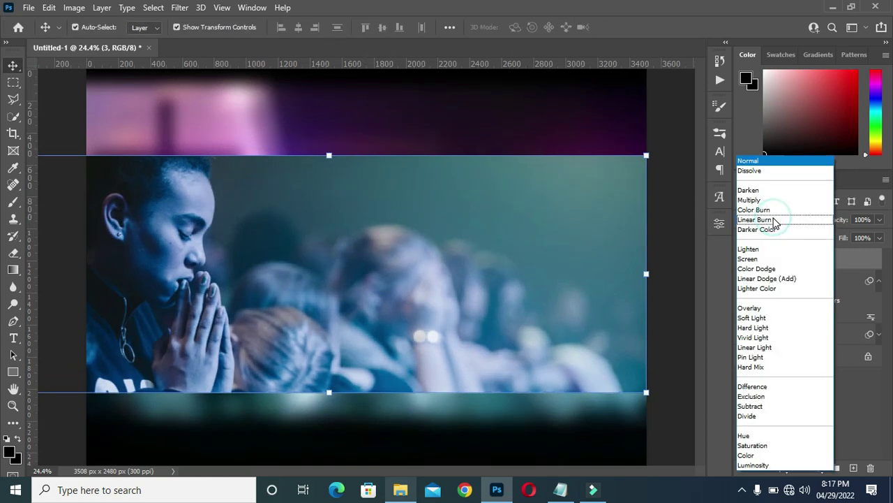
click(750, 201)
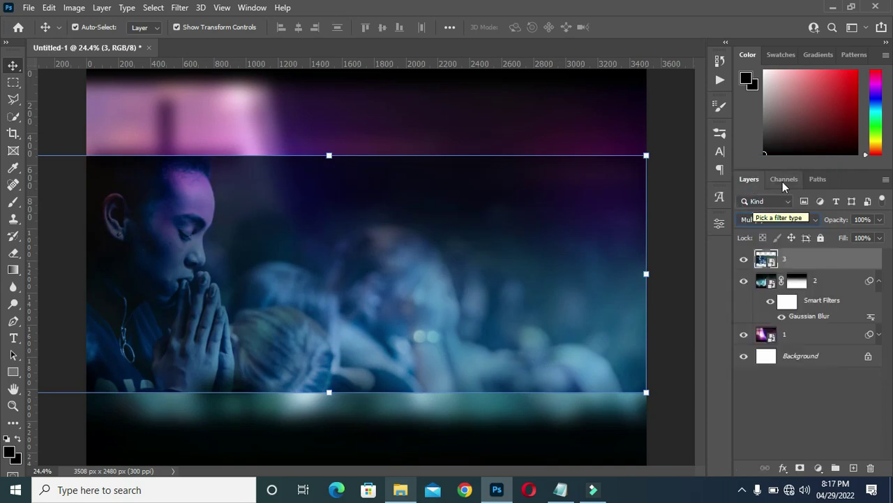
click(874, 219)
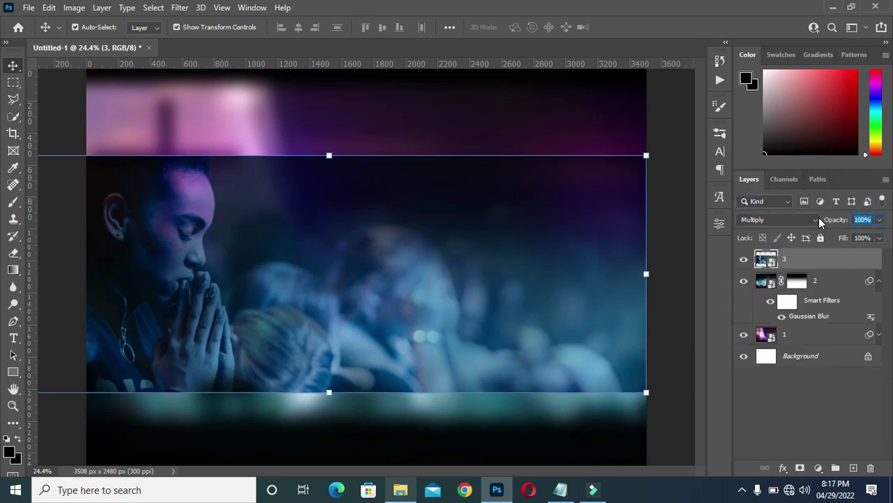
text(63)
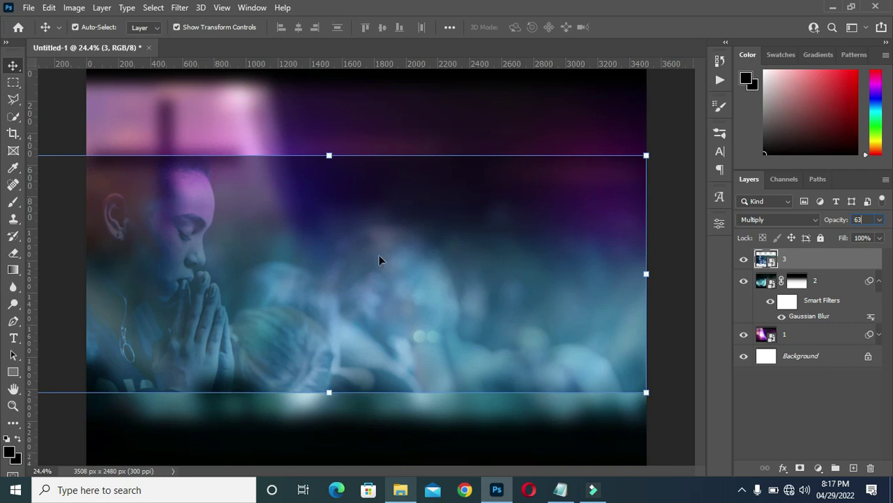
drag(321, 309, 318, 359)
scroll(391, 280, down, 1)
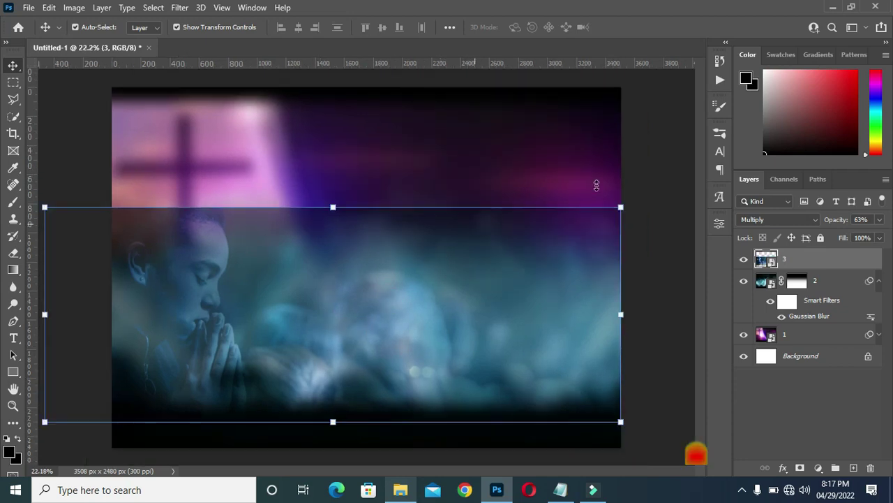
Add a layer mask to layer 3 and fade out its upper and lower edges with black linear gradients.
click(800, 468)
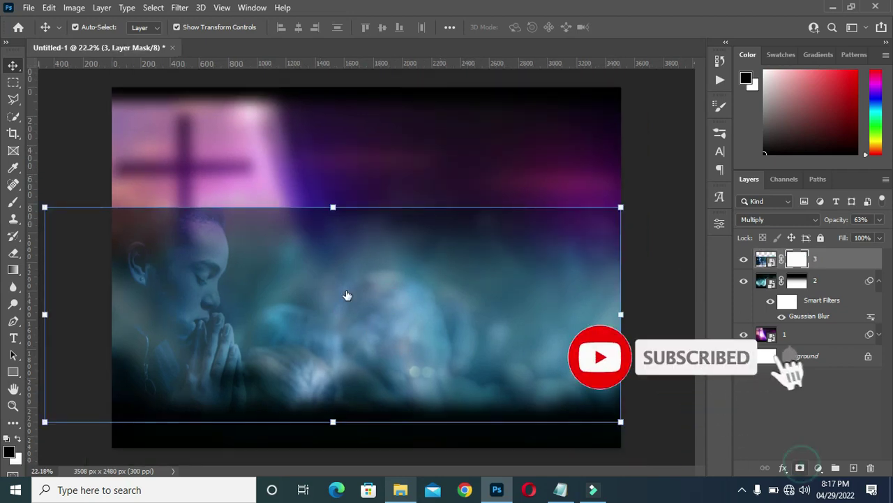
click(12, 269)
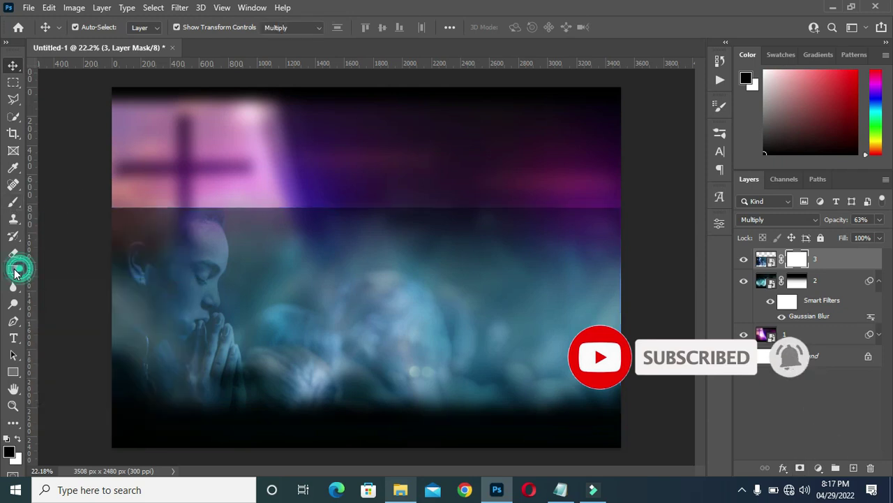
drag(365, 189, 365, 207)
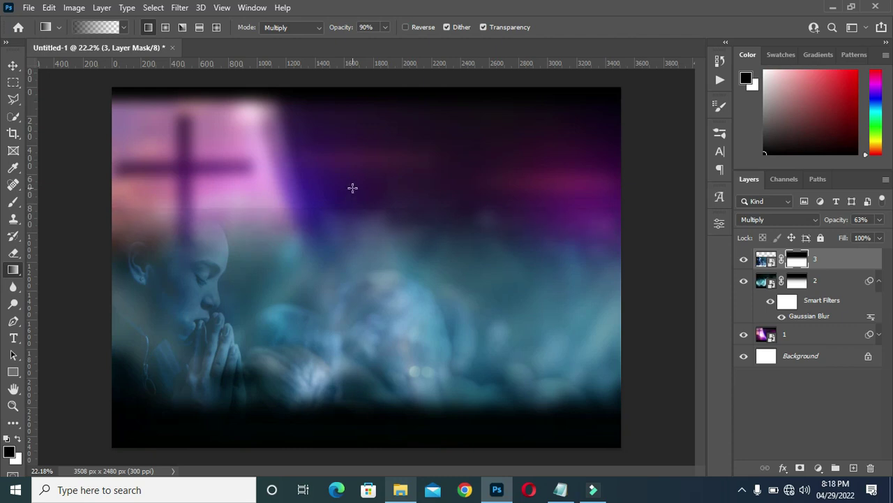
click(355, 190)
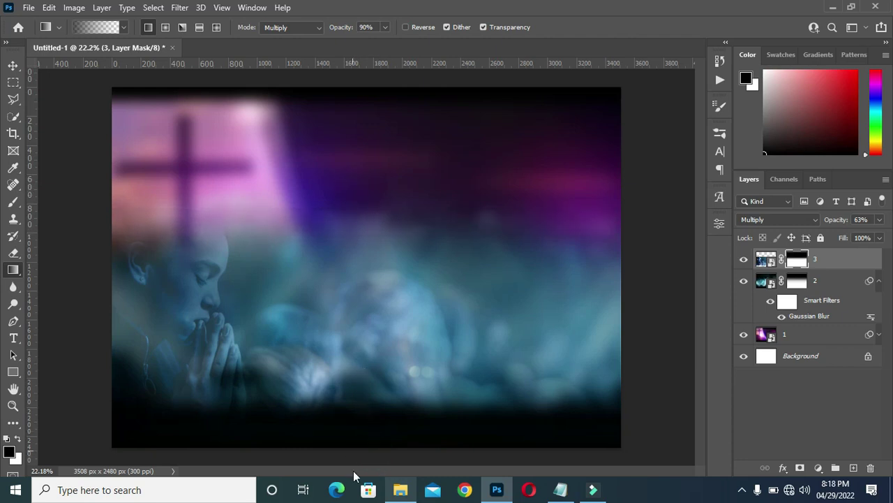
drag(359, 450, 355, 383)
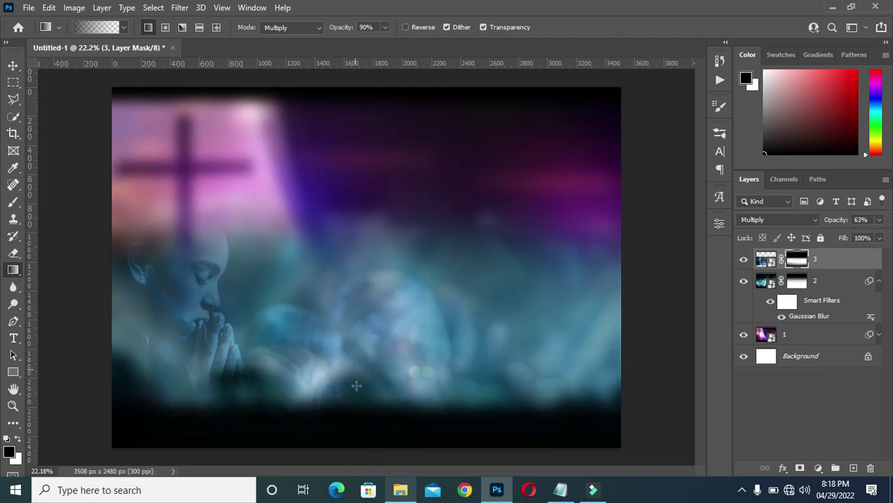
drag(367, 454, 369, 366)
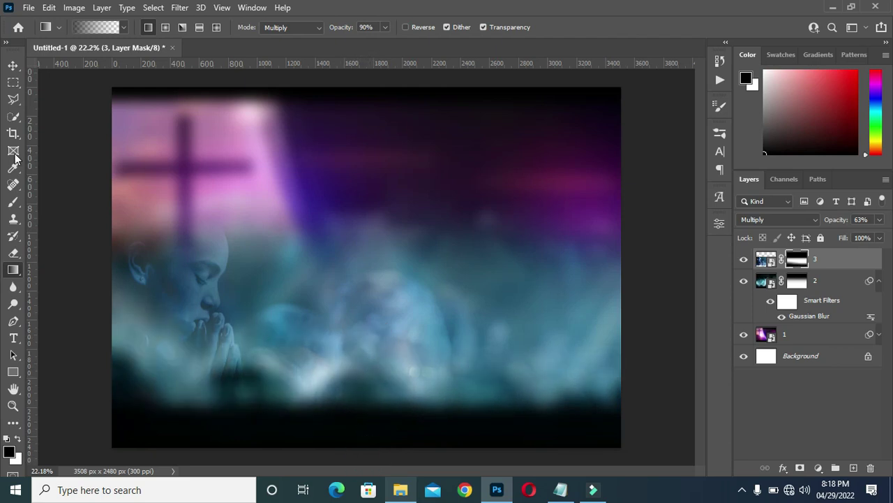
click(15, 64)
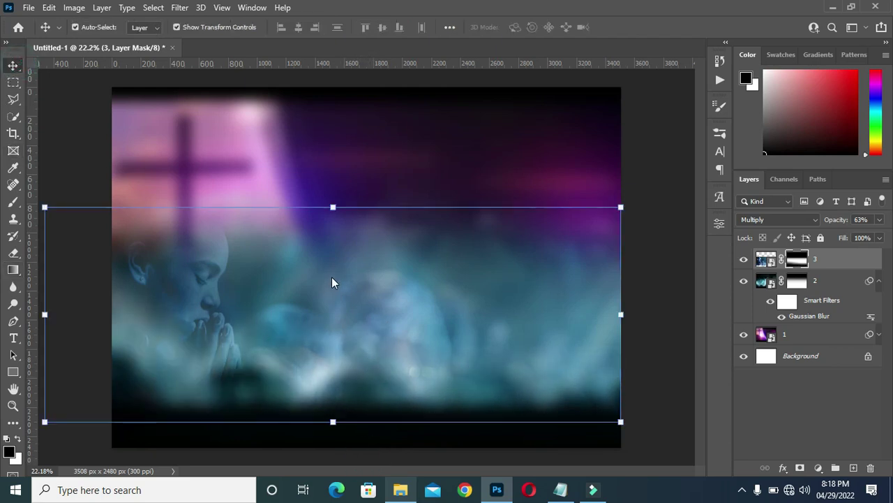
key(ctrl)
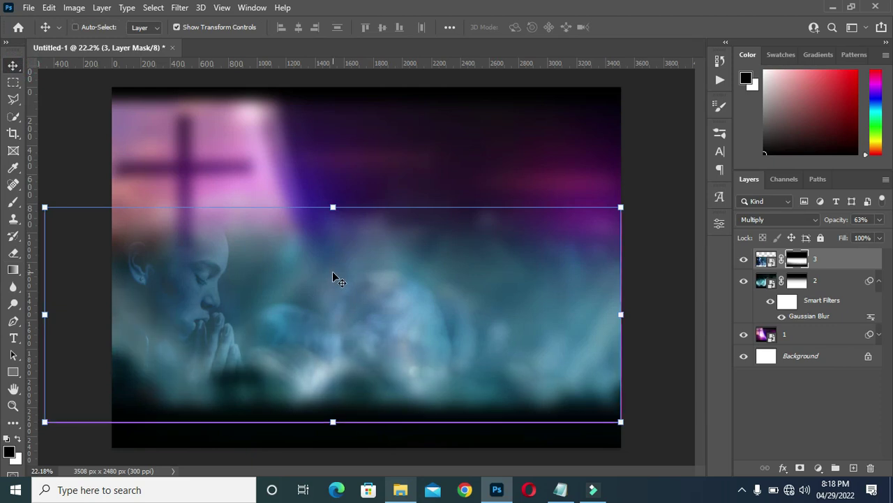
click(643, 279)
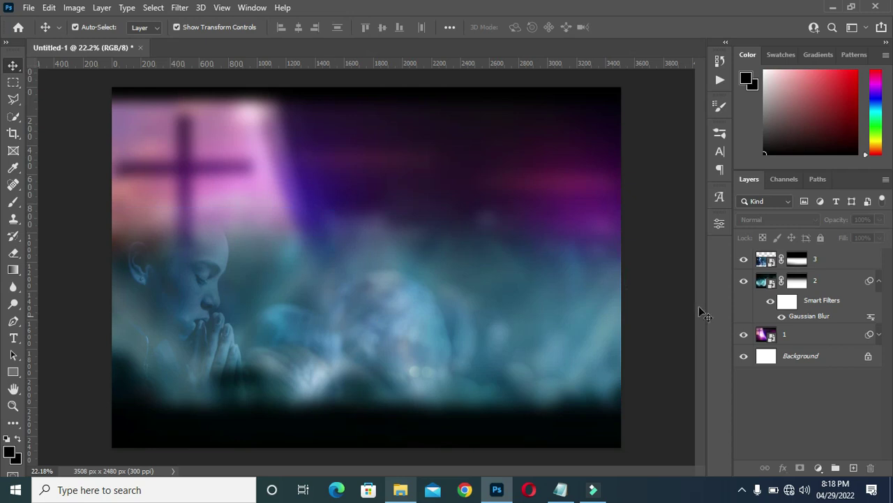
Add a Levels adjustment layer above layer 3 with input black at 6 and input white at 195.
click(879, 281)
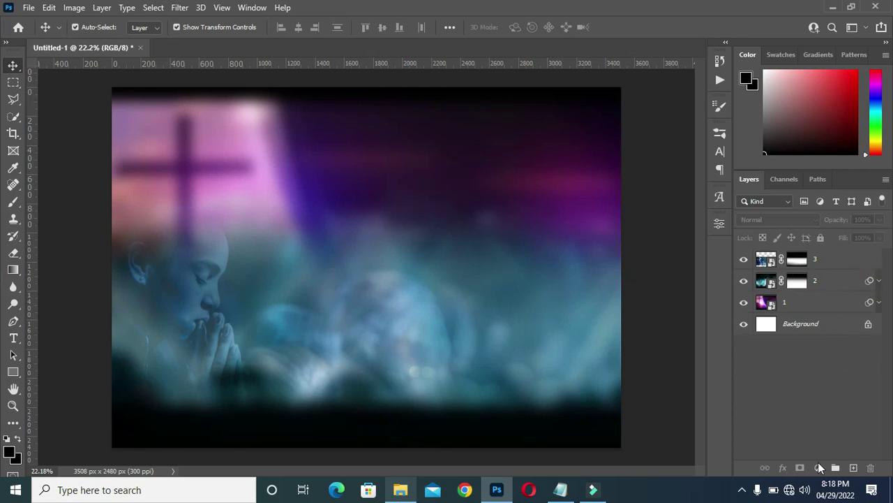
click(819, 466)
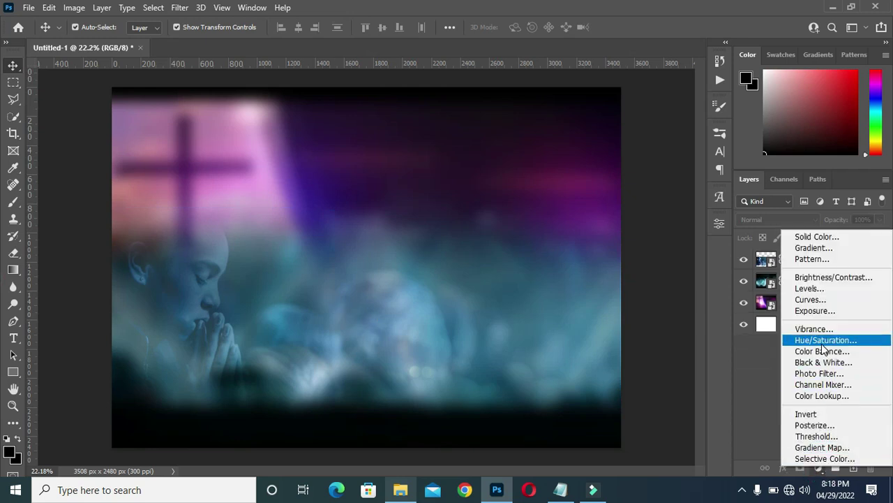
click(803, 288)
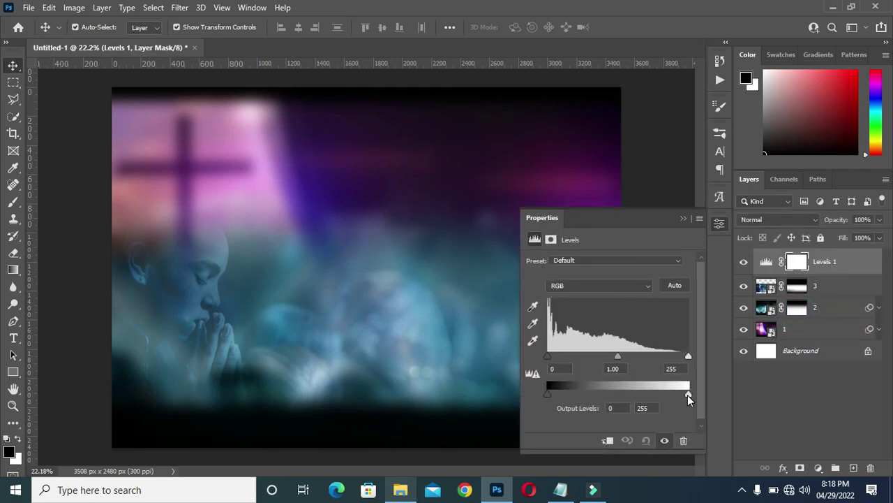
drag(688, 357, 656, 357)
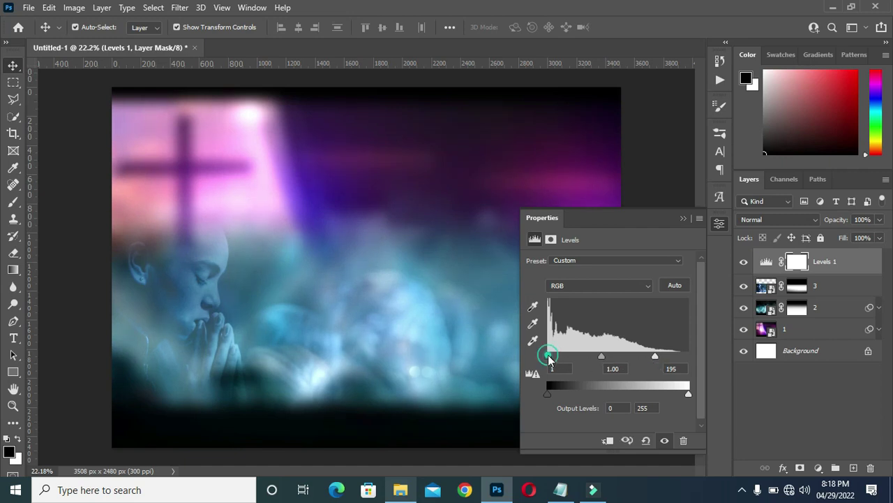
drag(548, 356, 551, 360)
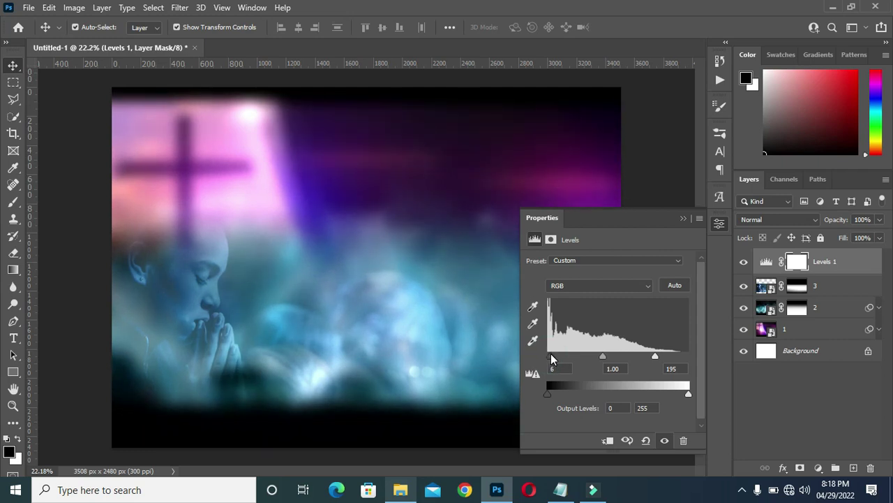
click(683, 218)
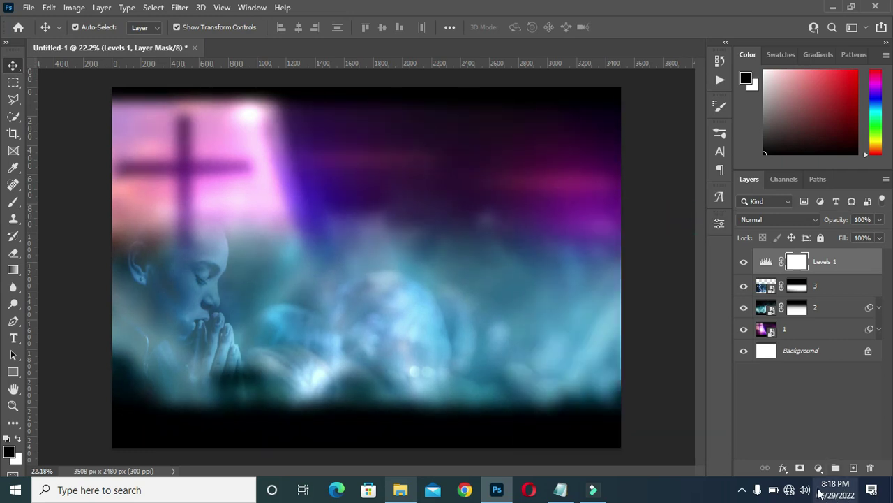
Add a Vibrance adjustment layer on top with Vibrance +48 and Saturation +30.
click(819, 467)
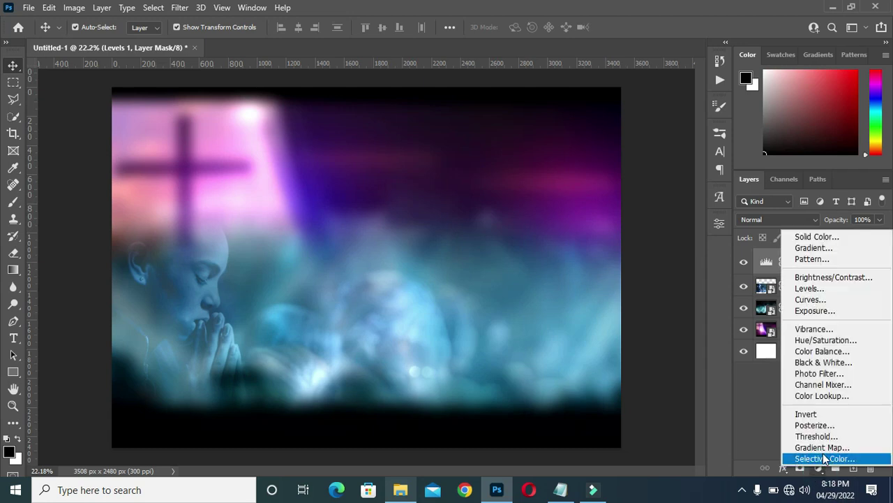
click(814, 329)
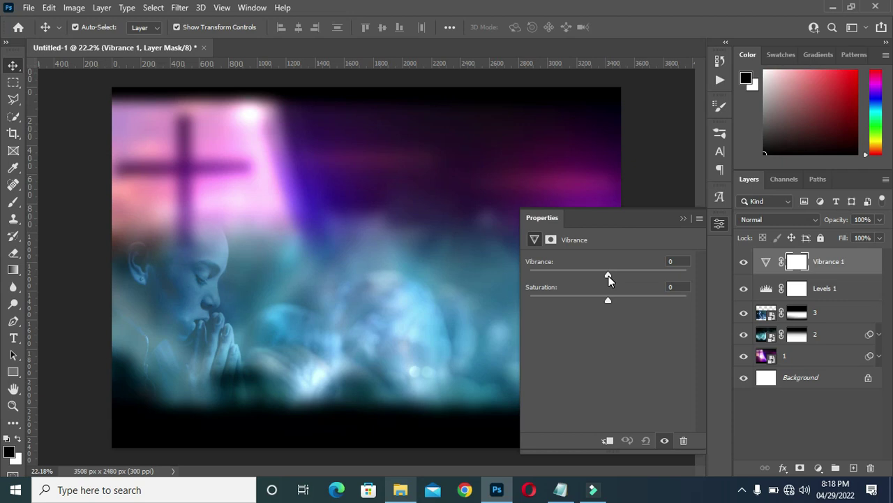
drag(610, 272, 631, 277)
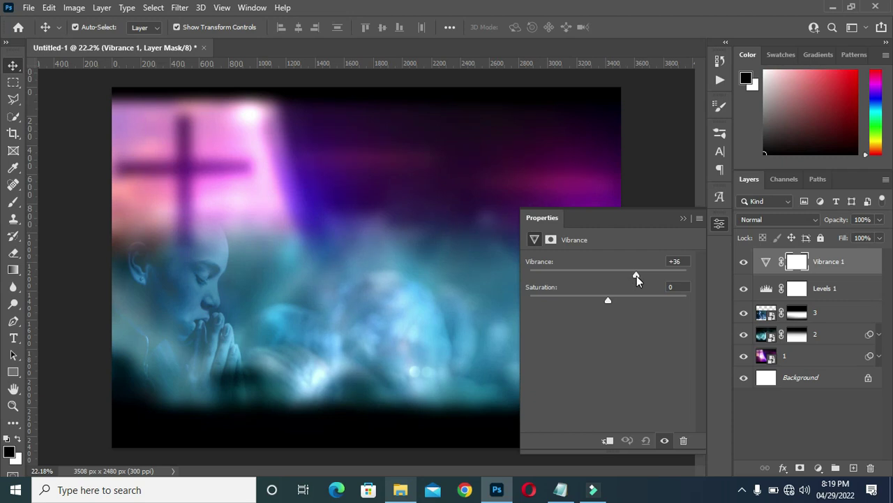
drag(634, 276, 641, 276)
click(608, 299)
drag(609, 300, 636, 299)
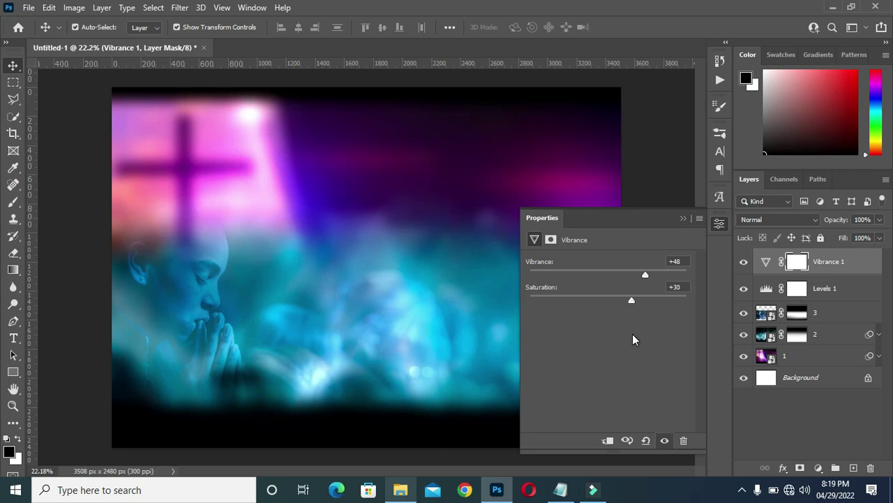
click(684, 218)
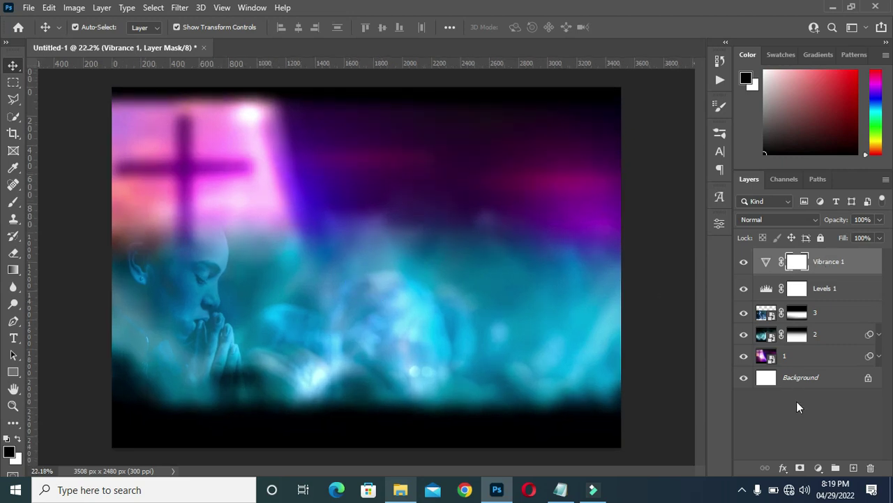
Place sunset image 4 from the Revival meeting folder on top and scale it to about 71.4% to cover the canvas.
click(400, 489)
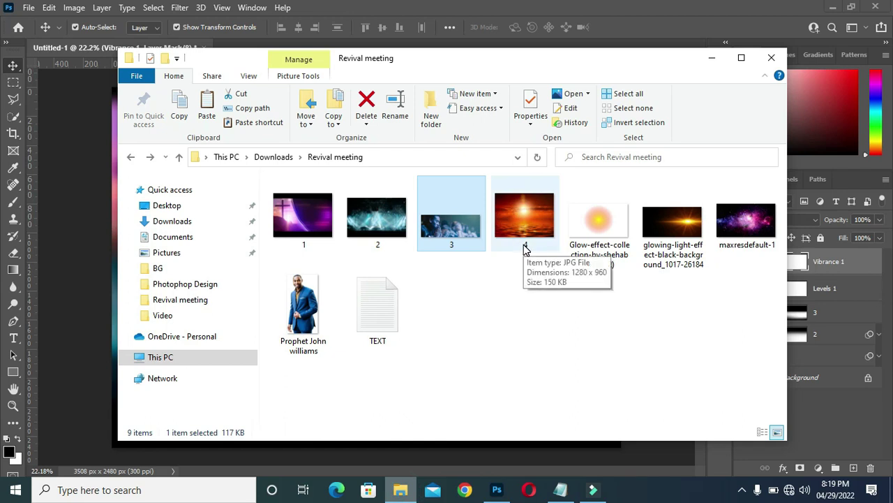
drag(526, 241, 303, 291)
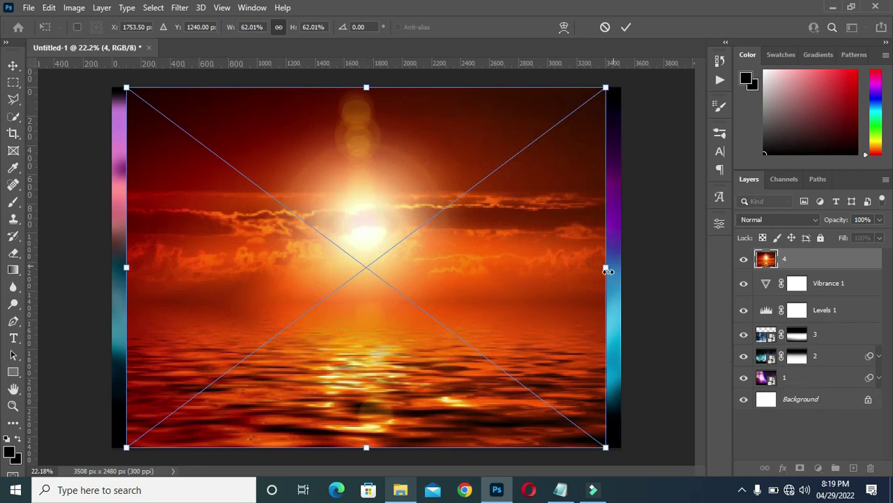
drag(605, 266, 644, 267)
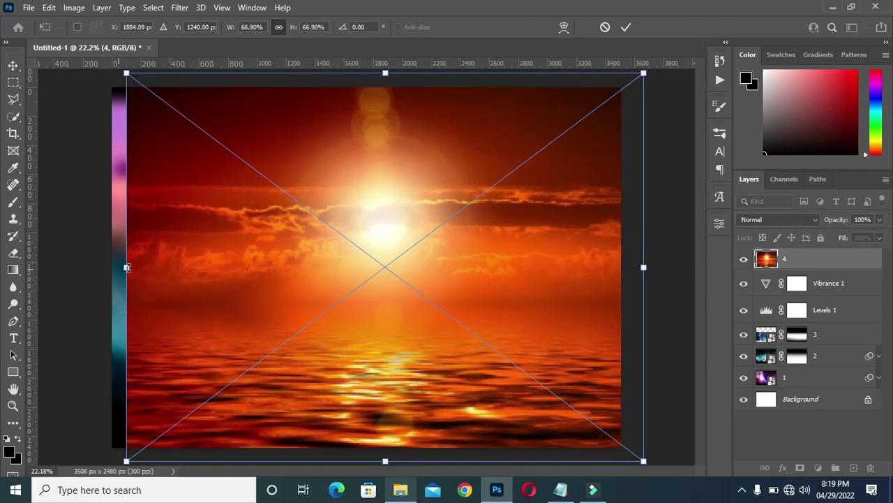
drag(126, 265, 91, 266)
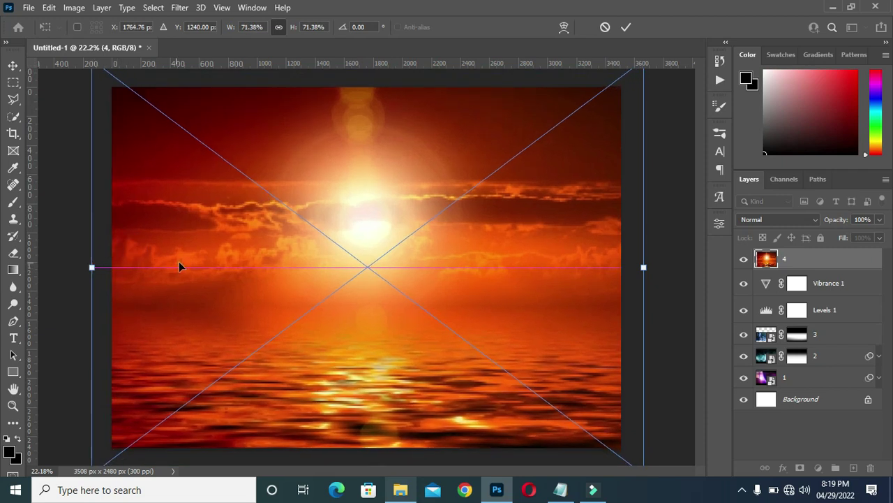
click(180, 262)
Blend the sunset layer 4 in Screen mode at 6% opacity, shift it slightly upward, and deselect it.
click(780, 221)
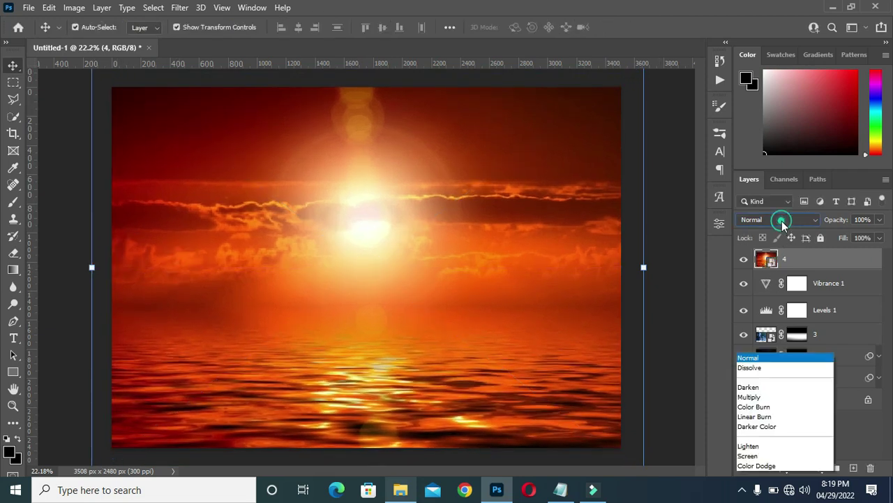
click(749, 259)
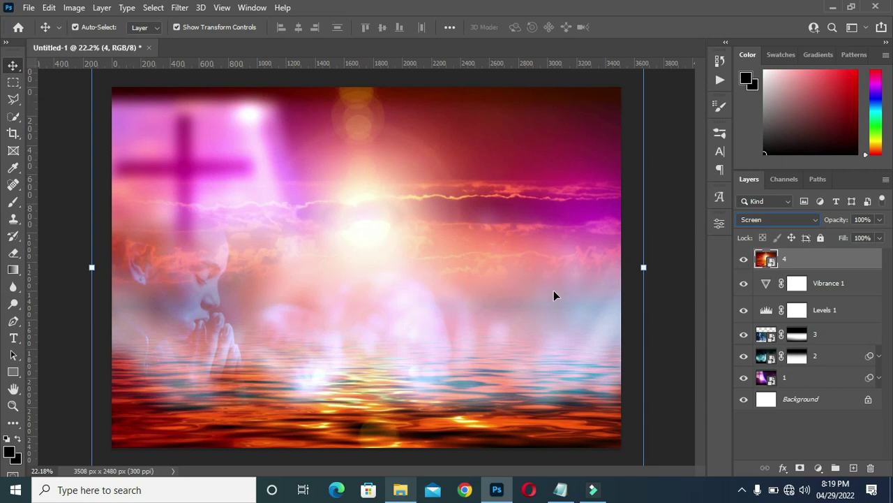
click(872, 219)
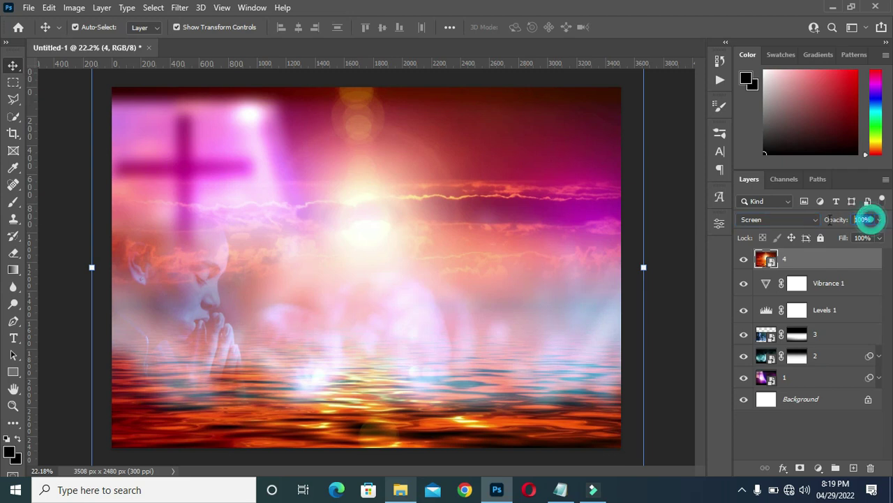
text(6)
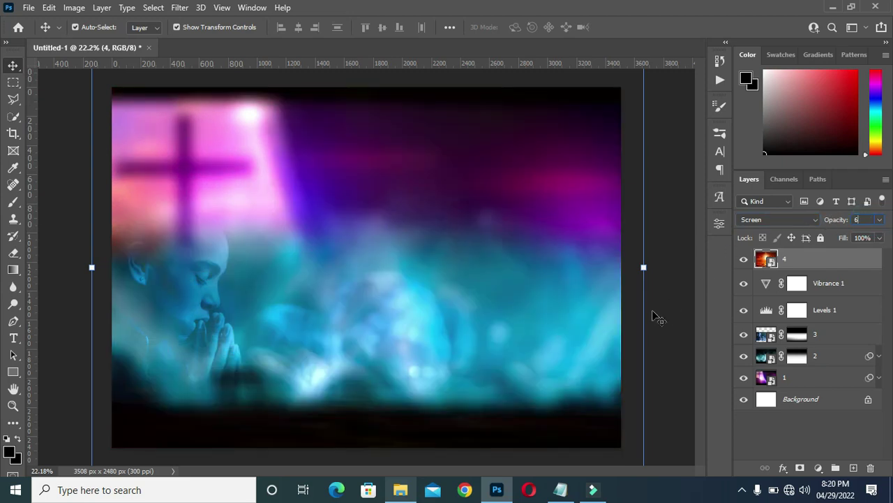
mouse_move(431, 314)
mouse_down()
mouse_move(432, 295)
mouse_move(437, 304)
mouse_up()
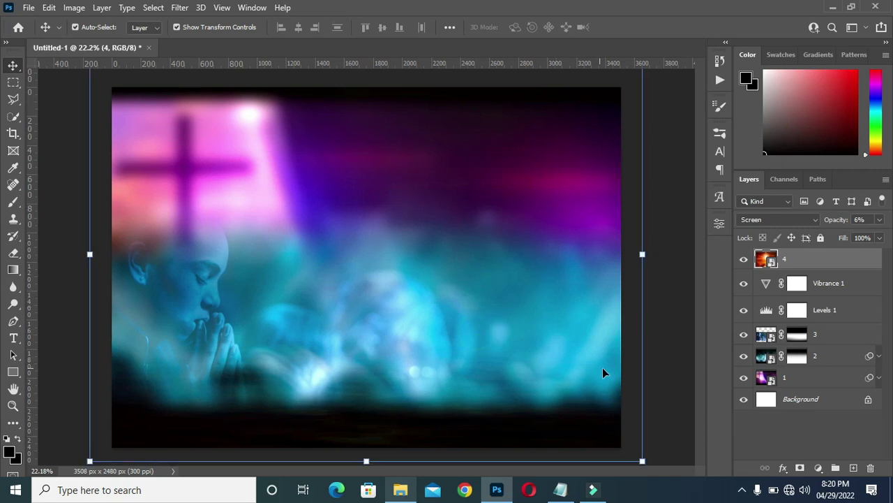
click(581, 417)
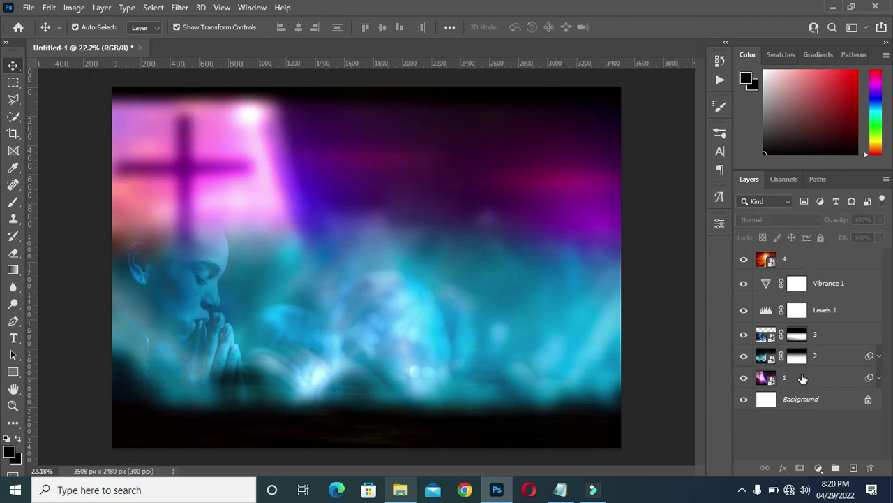
Scale layer 2 down slightly and shift it upward so the crowd sits higher on the canvas.
click(818, 357)
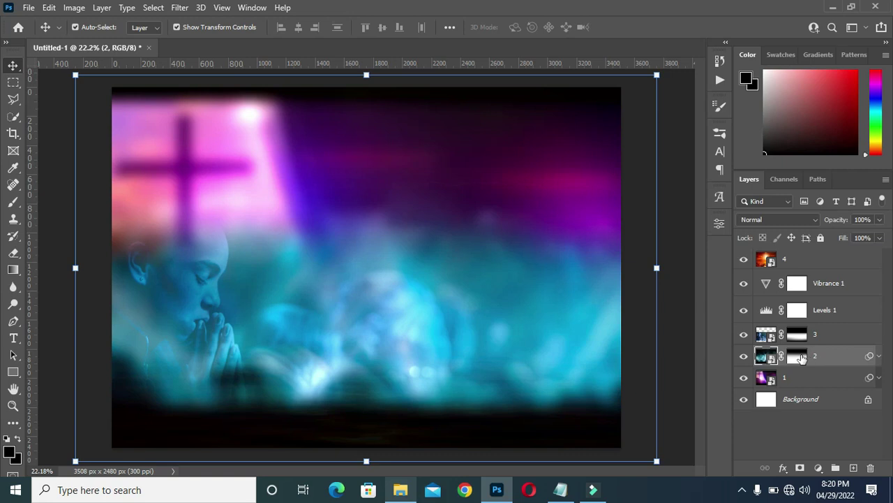
mouse_move(656, 267)
mouse_down()
mouse_move(644, 319)
mouse_move(633, 325)
mouse_move(637, 302)
mouse_up()
click(684, 296)
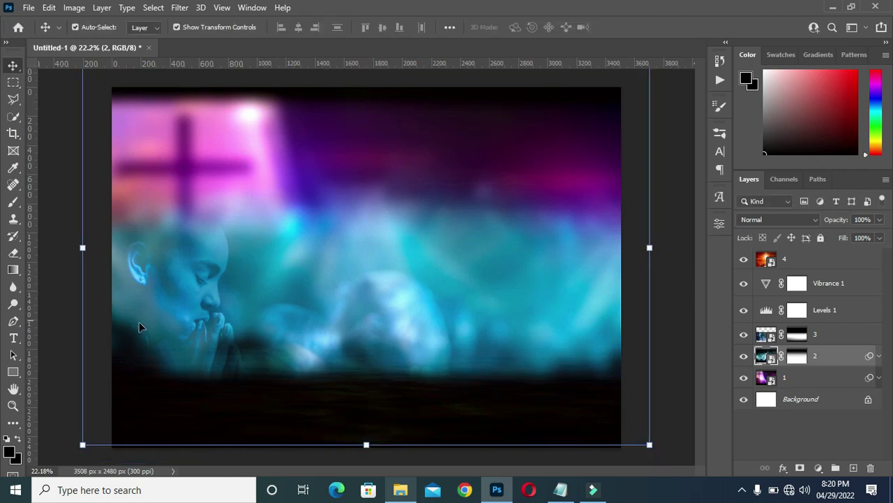
click(70, 334)
key(Return)
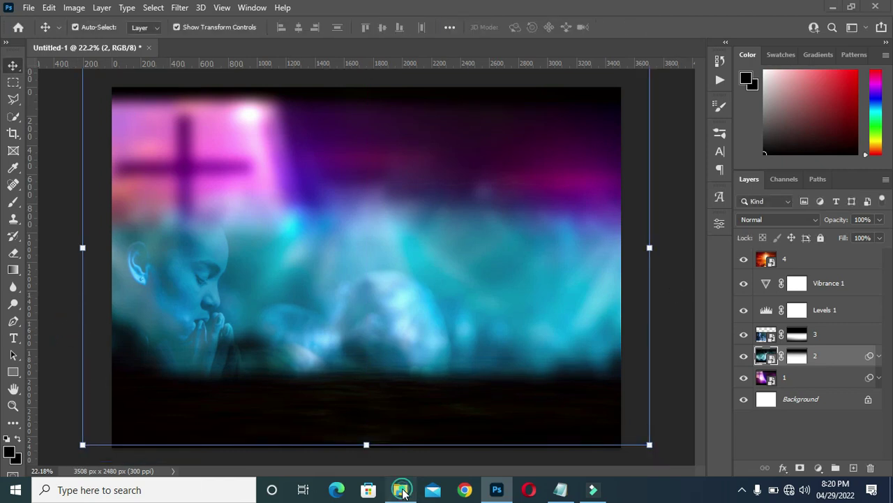
Place the maxresdefault-1 galaxy image from the Revival meeting folder directly above layer 2, at canvas width.
click(401, 489)
click(745, 226)
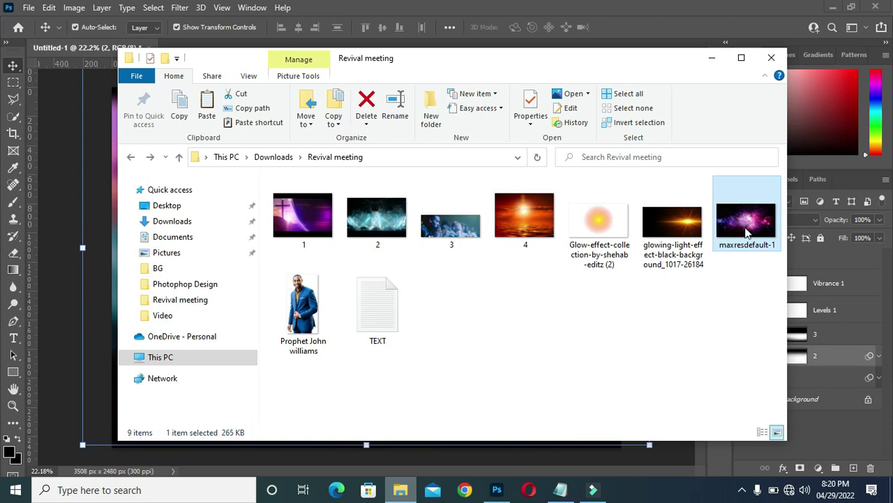
drag(746, 231, 55, 335)
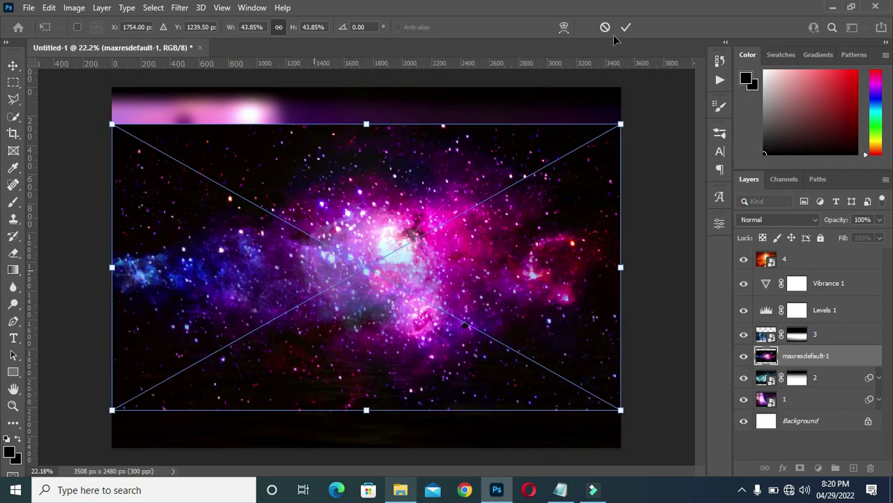
click(629, 26)
Apply a Gaussian Blur with a radius of about 43 pixels to the maxresdefault-1 layer.
click(179, 7)
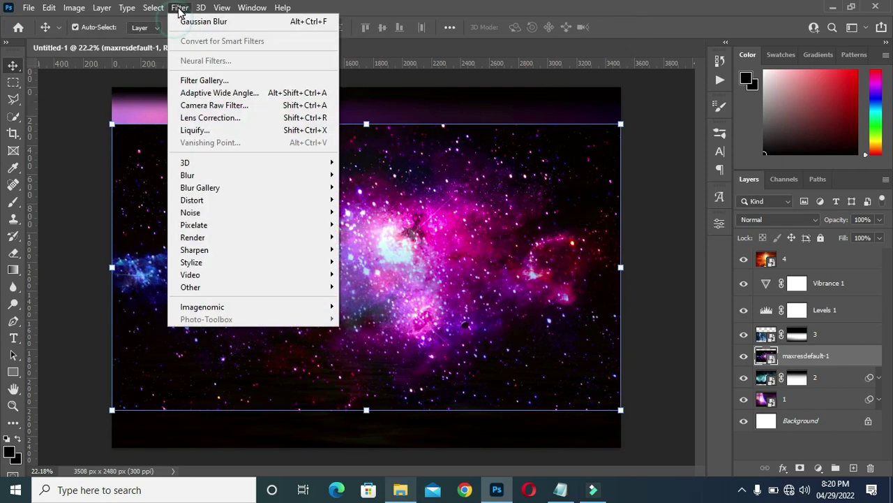
mouse_move(300, 176)
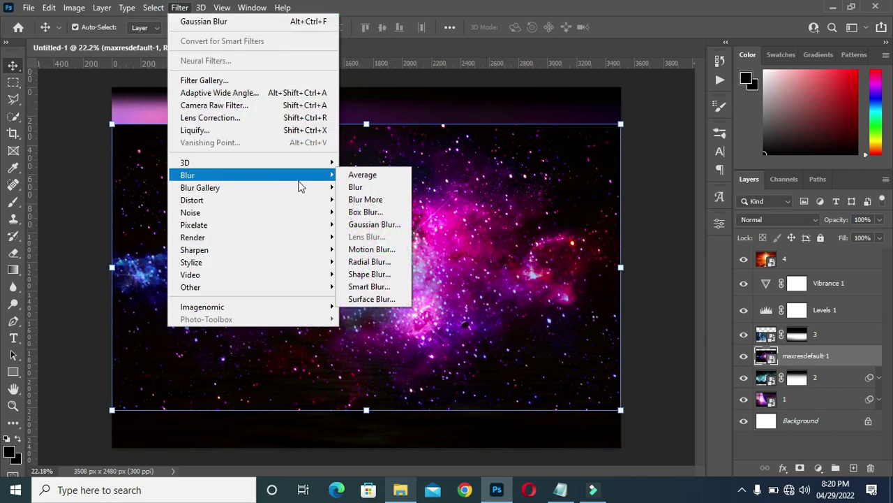
click(377, 225)
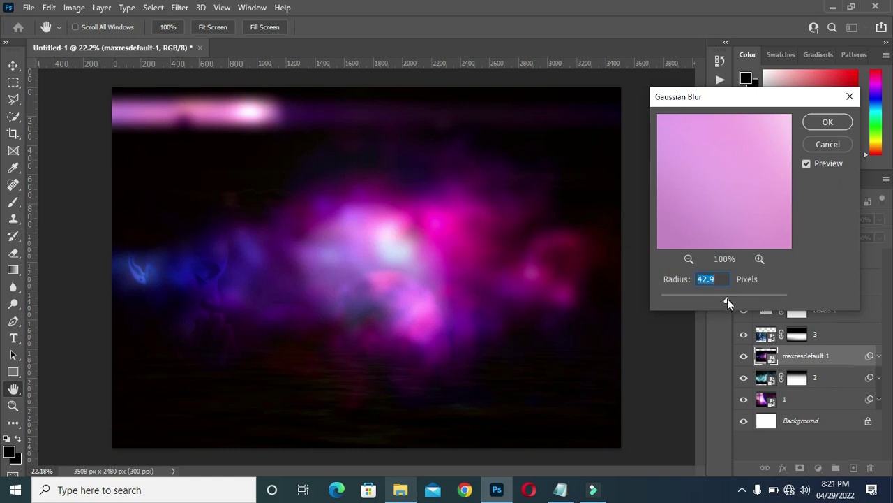
drag(727, 299, 730, 301)
click(827, 122)
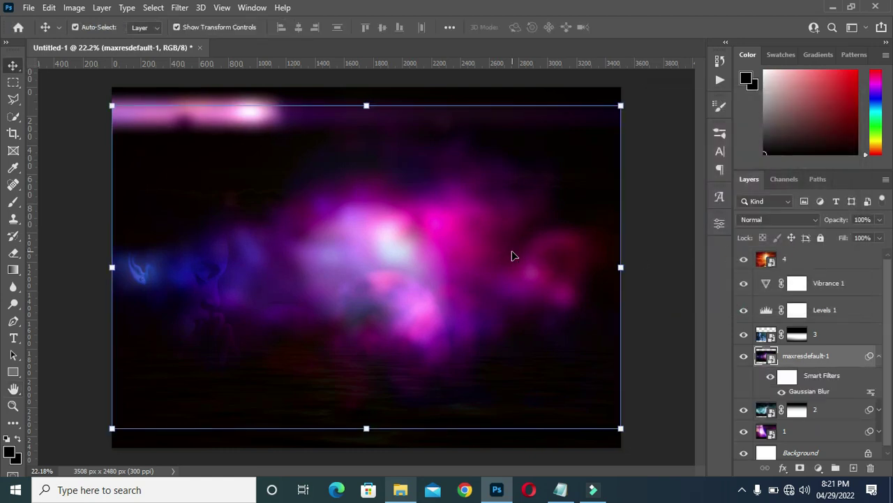
Blend the maxresdefault-1 layer in Screen mode, collapse its filter list, and scale it down to about 40%.
click(771, 221)
click(761, 264)
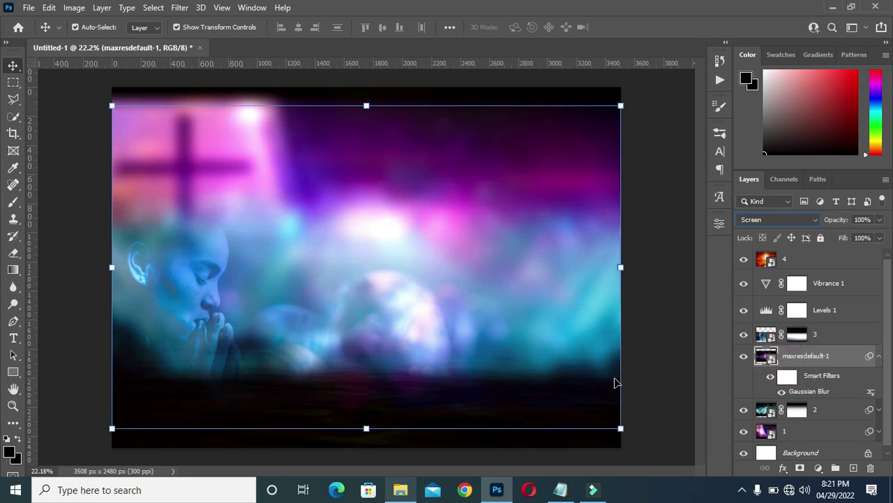
click(878, 357)
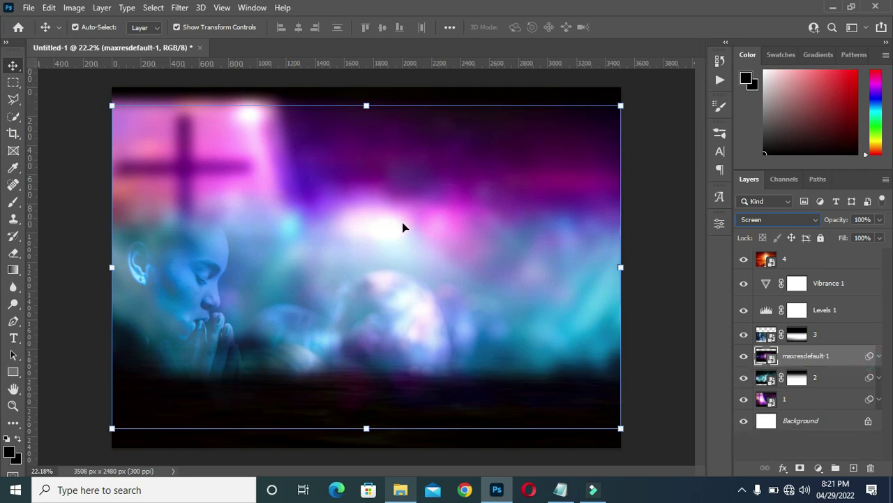
drag(367, 106, 366, 148)
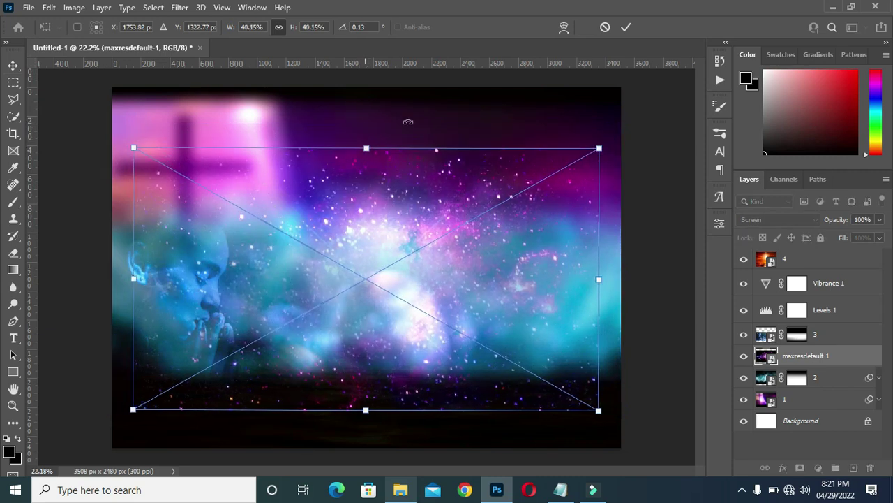
click(625, 26)
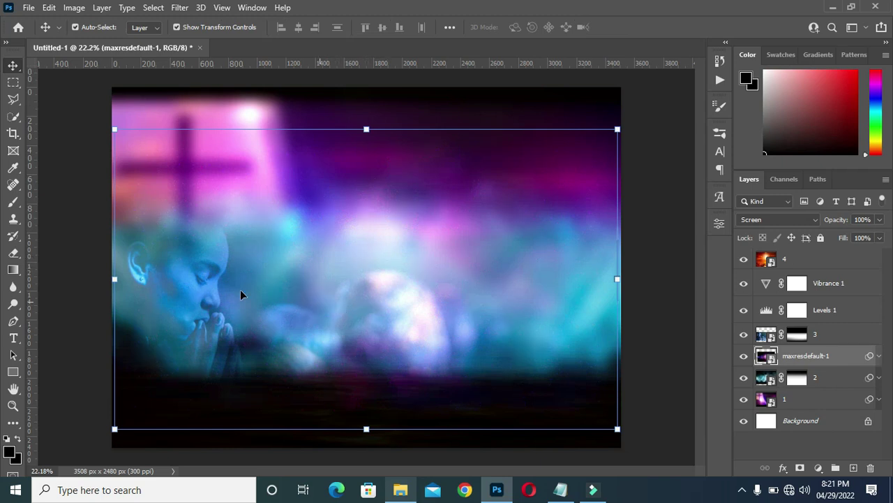
Move the maxresdefault-1 layer above layer 4 and fade its edges with gradients on a new layer mask.
click(811, 259)
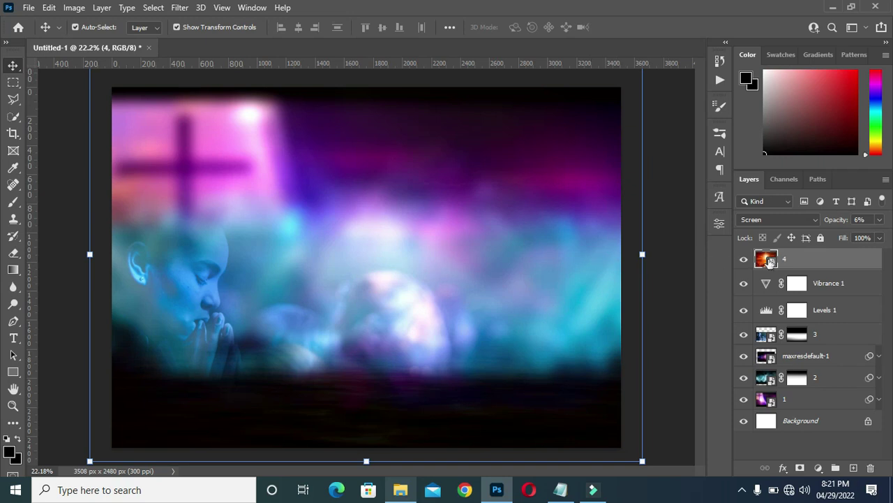
drag(809, 354, 807, 249)
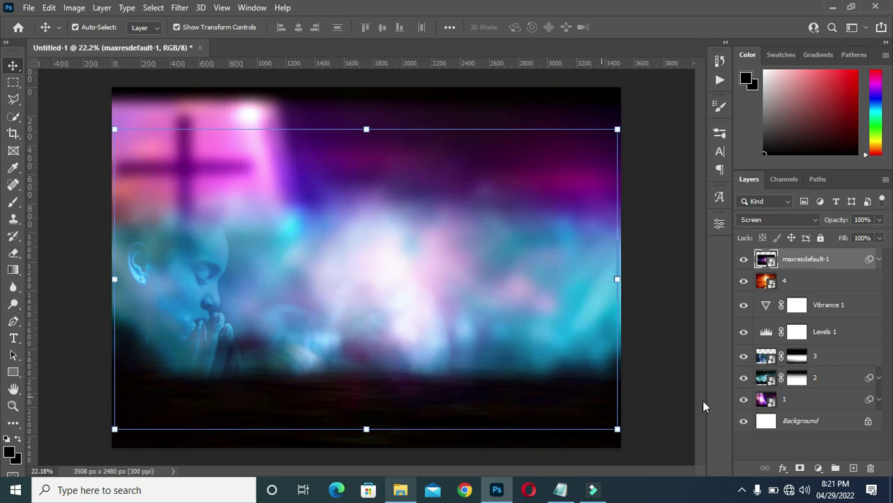
click(799, 466)
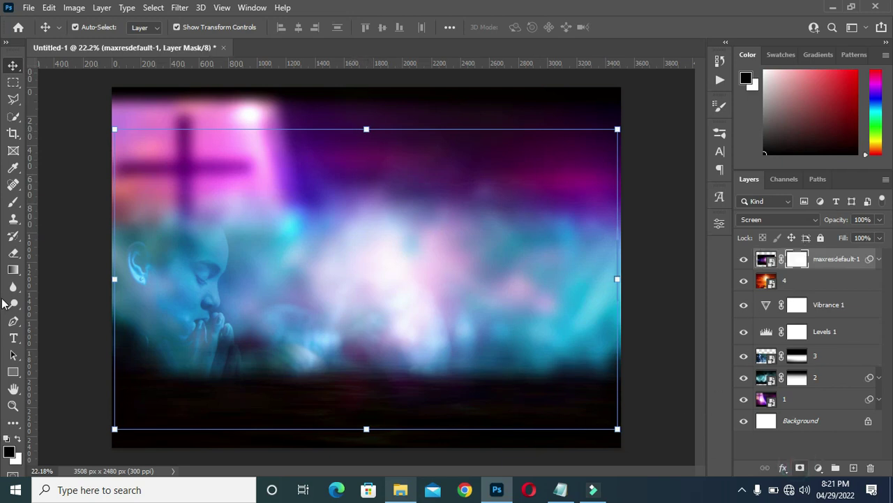
click(13, 270)
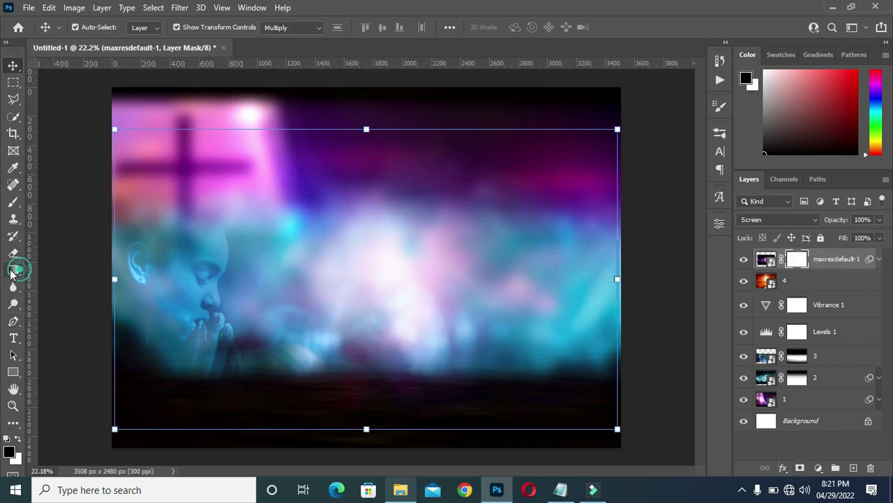
click(101, 267)
drag(349, 435, 356, 129)
drag(645, 277, 78, 283)
click(12, 65)
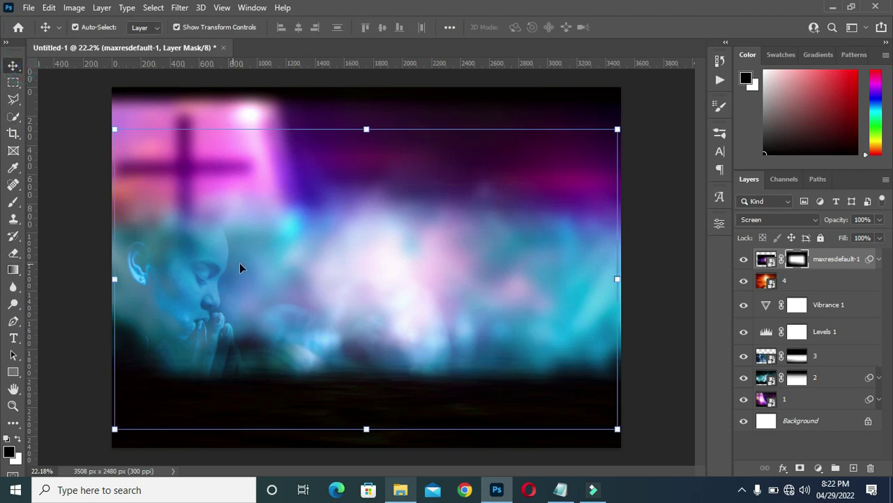
click(650, 293)
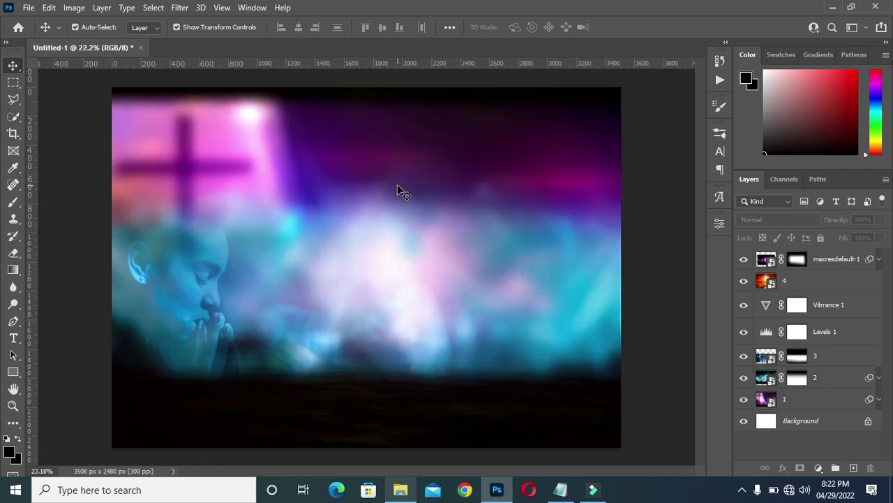
Switch to the TEXT file in Notepad and copy the line "CHRIST THE SAVIOUR MINISTRY".
click(558, 487)
drag(302, 156, 154, 159)
key(ctrl+c)
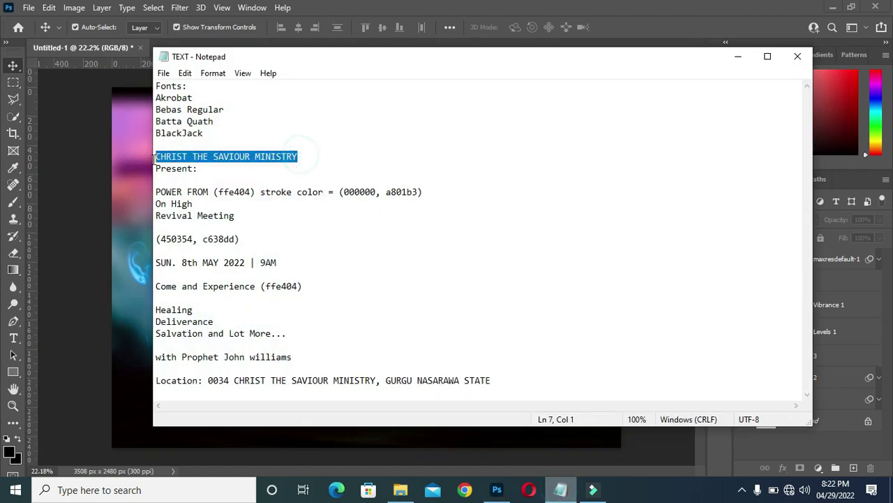
click(737, 56)
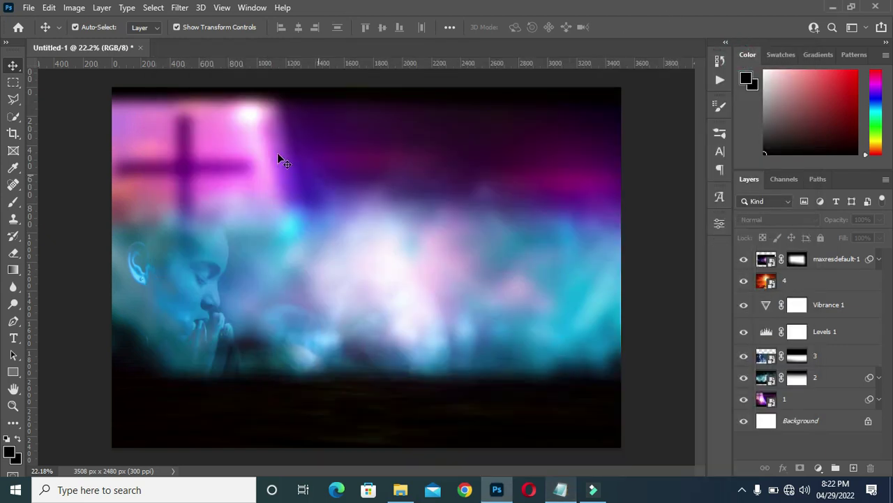
Add the copied line "CHRIST THE SAVIOUR MINISTRY" as white Akrobat Bold 29 pt text near the canvas's upper edge.
key(t)
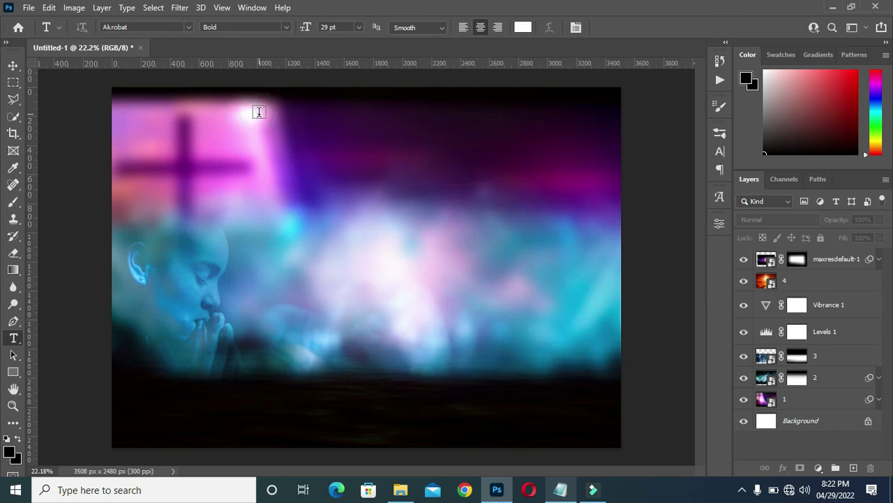
click(259, 111)
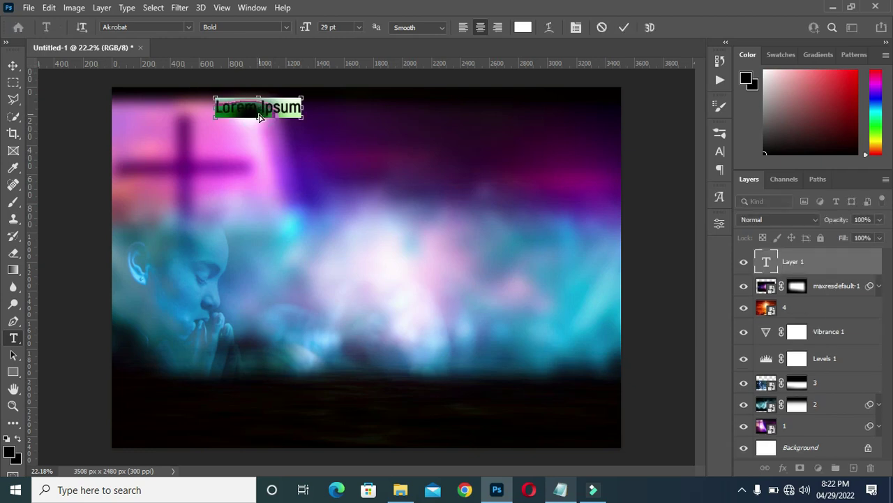
key(ctrl+v)
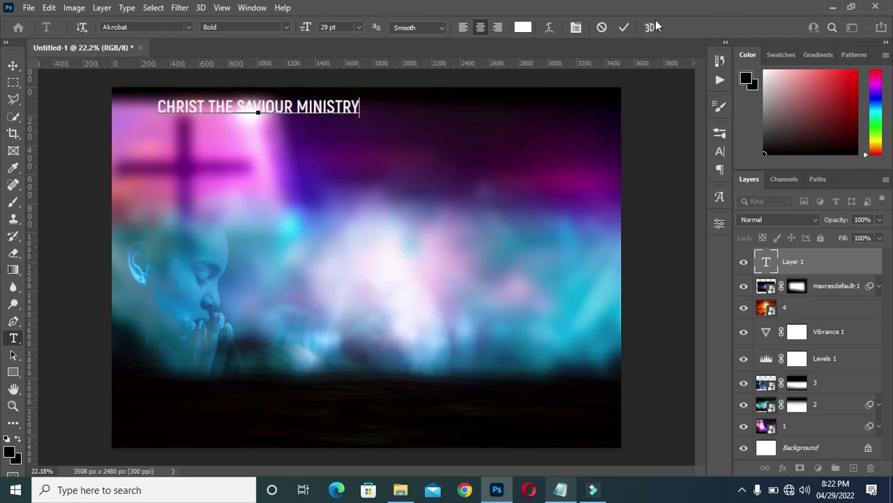
click(624, 27)
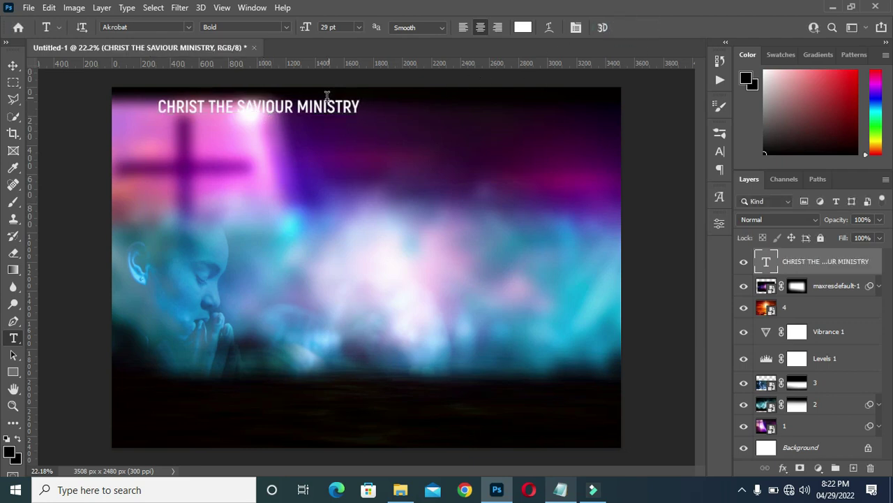
Move the ministry name toward the canvas's centre and slightly down, and scale it to about 96.4%.
drag(320, 104, 396, 127)
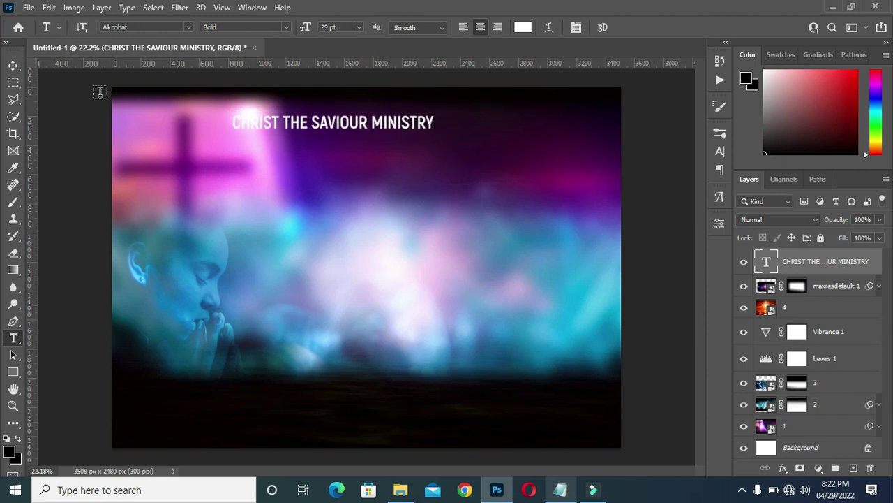
click(13, 66)
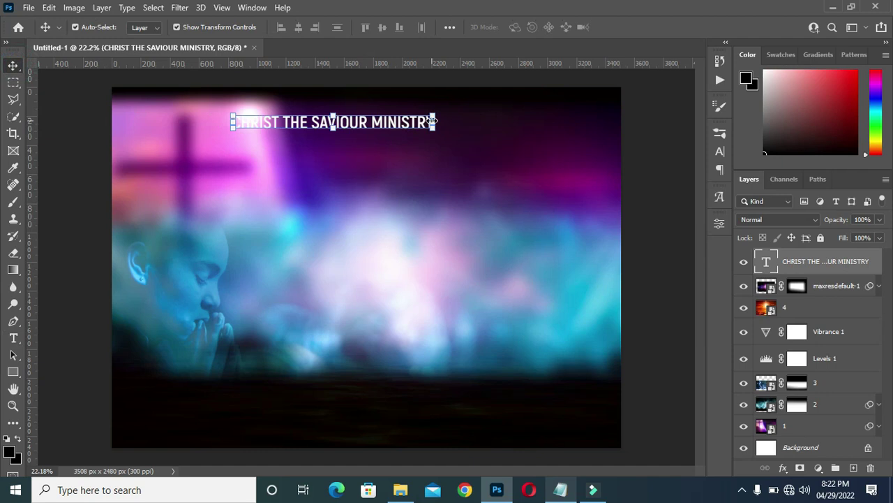
mouse_move(432, 121)
mouse_down()
mouse_move(419, 122)
mouse_move(428, 122)
mouse_up()
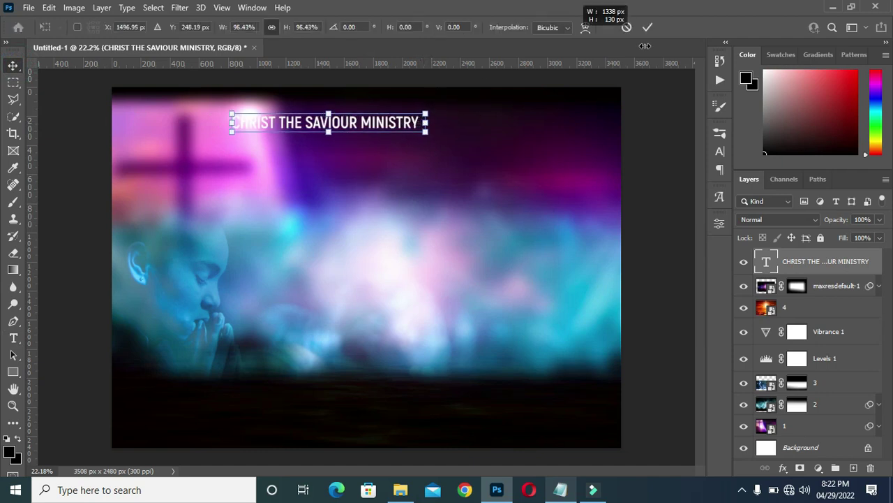
click(648, 27)
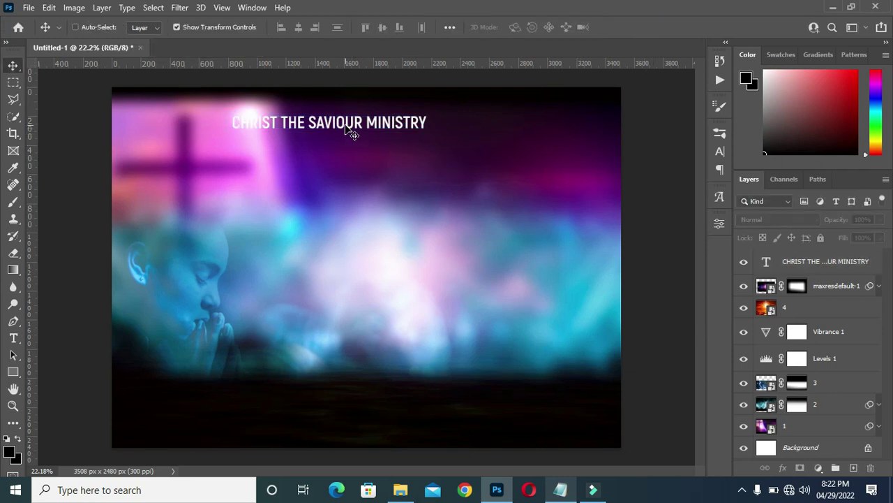
Duplicate the ministry name text layer and place the copy directly below the original line.
key(ctrl)
click(836, 261)
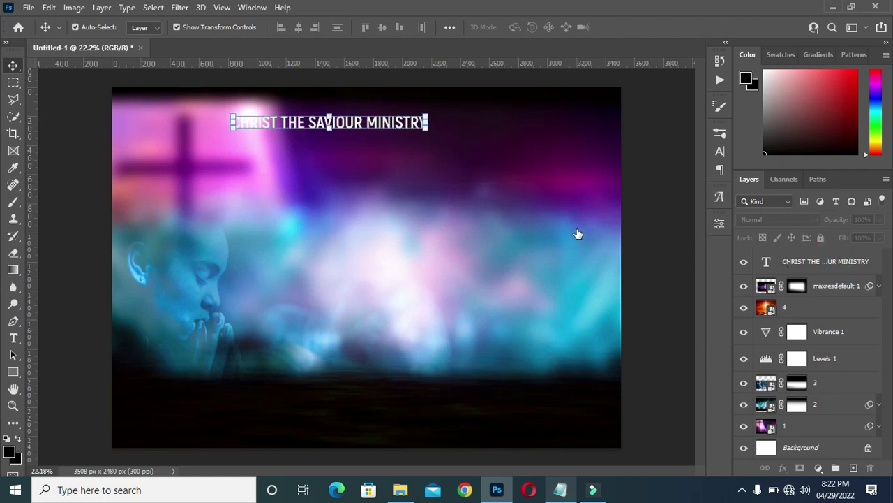
key(ctrl+j)
drag(375, 121, 376, 144)
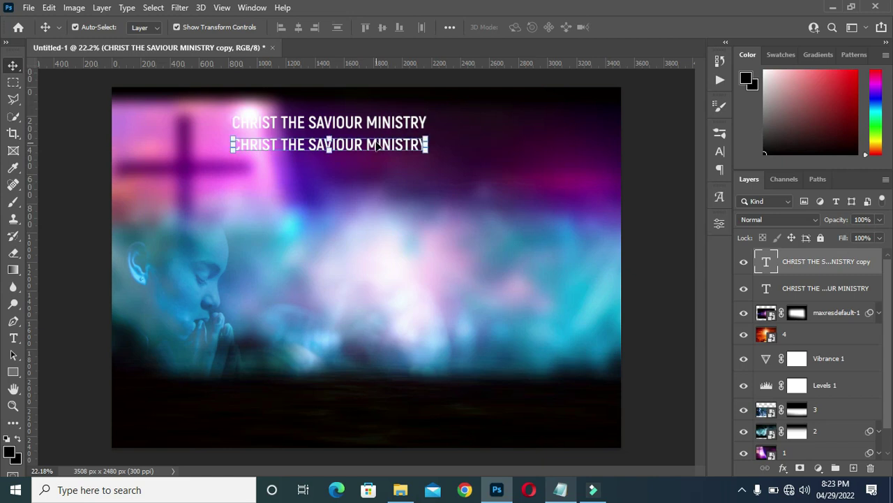
Replace the duplicated ministry name line with "Present:" copied from the TEXT file in Notepad.
key(t)
click(345, 145)
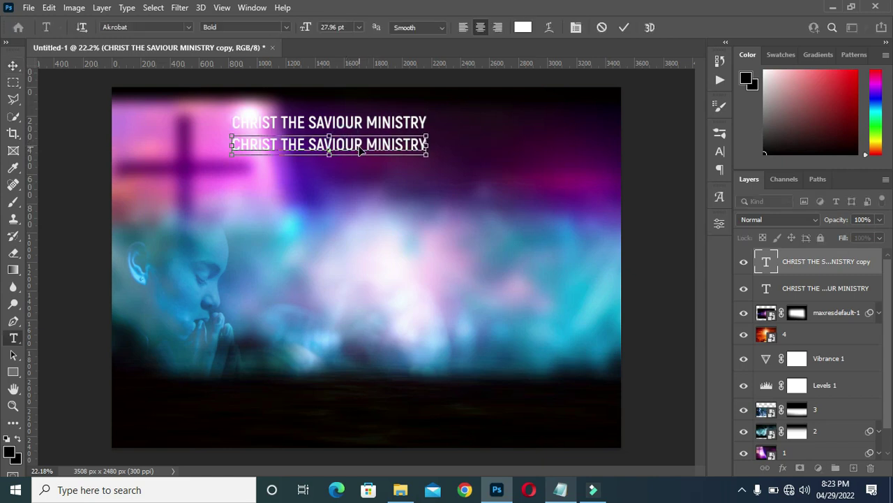
key(ctrl+a)
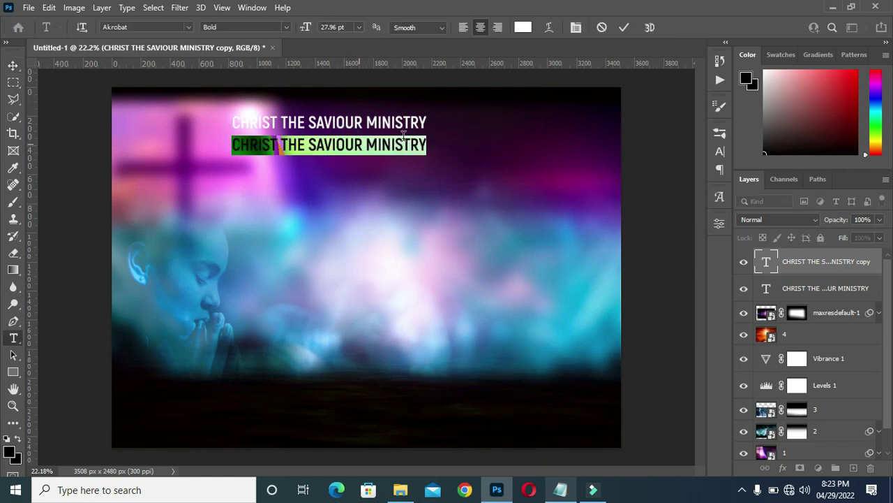
click(561, 489)
drag(210, 170, 144, 170)
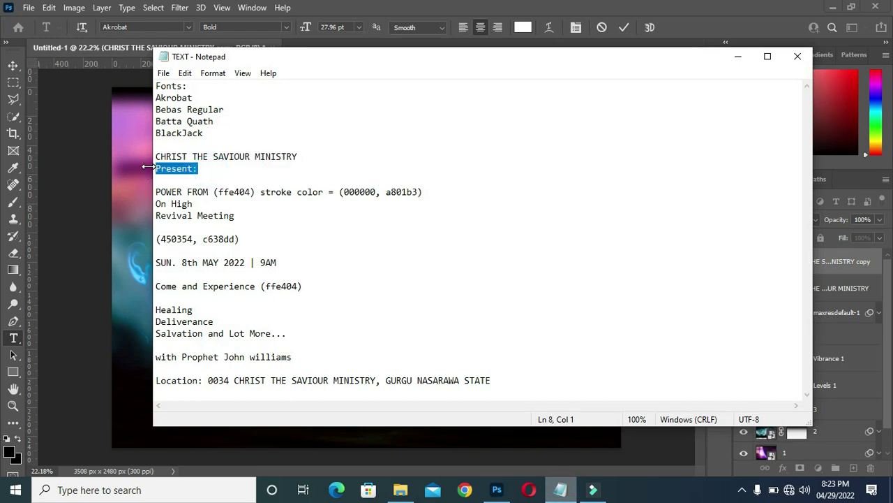
click(738, 56)
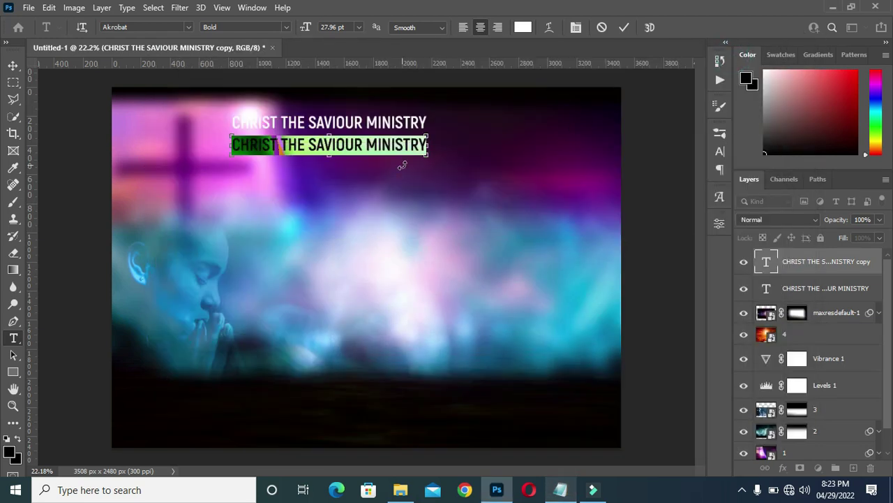
key(ctrl+v)
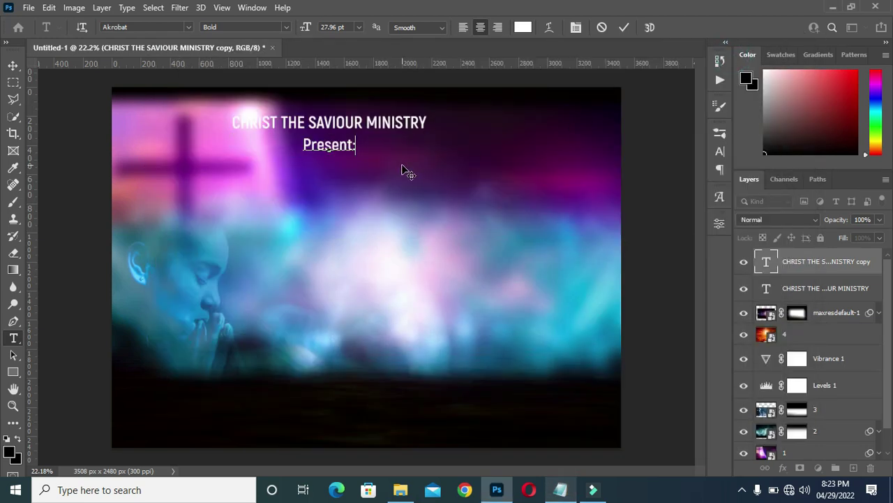
click(626, 28)
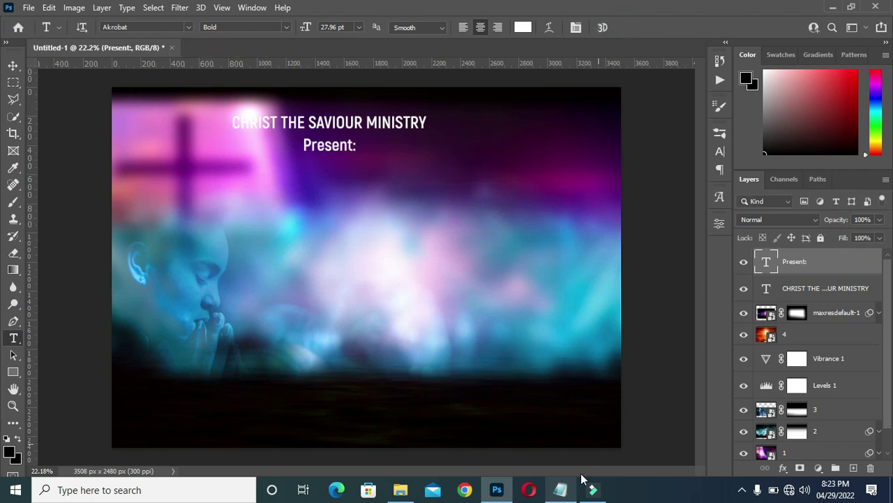
Check the font list in the TEXT file and set the "Present:" line in BlackJack Regular.
click(562, 490)
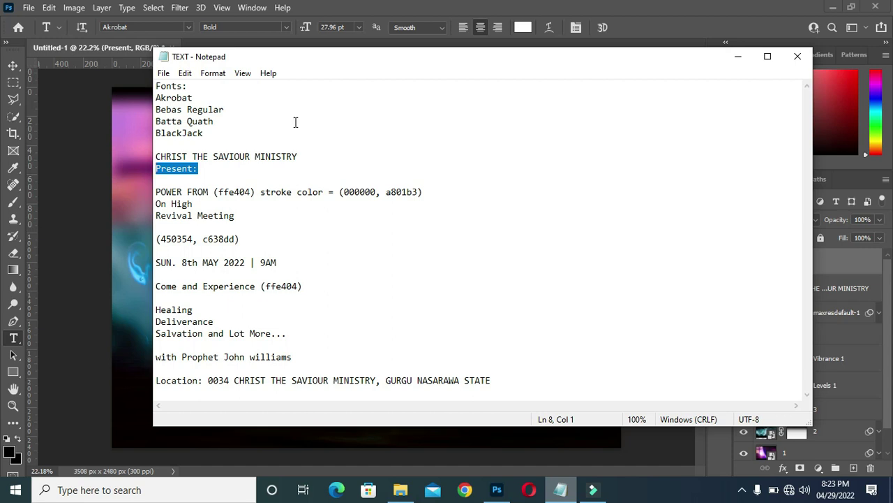
click(739, 57)
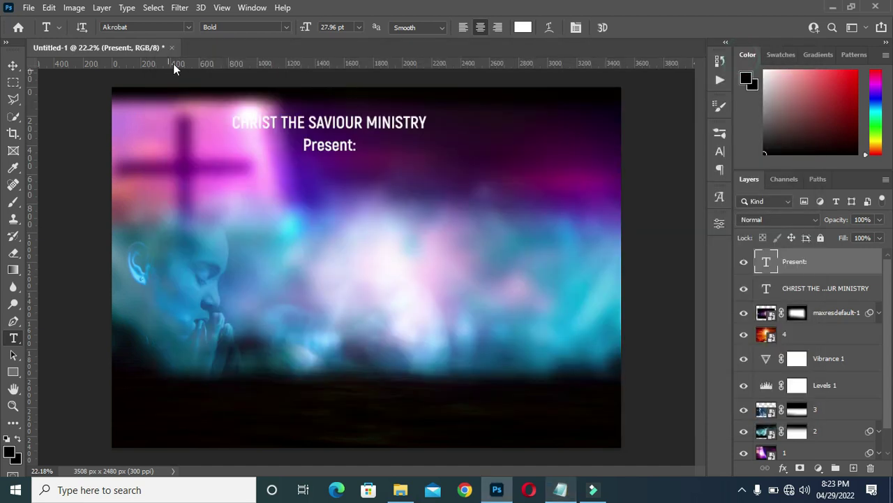
click(185, 28)
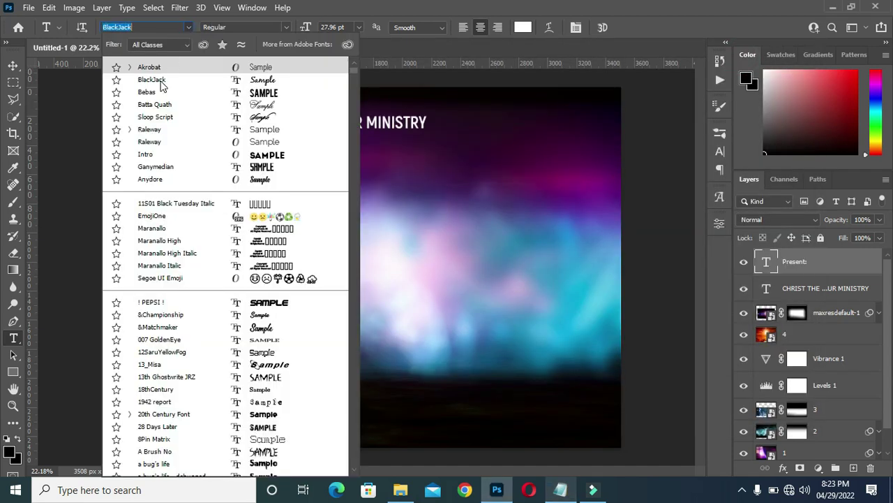
click(159, 81)
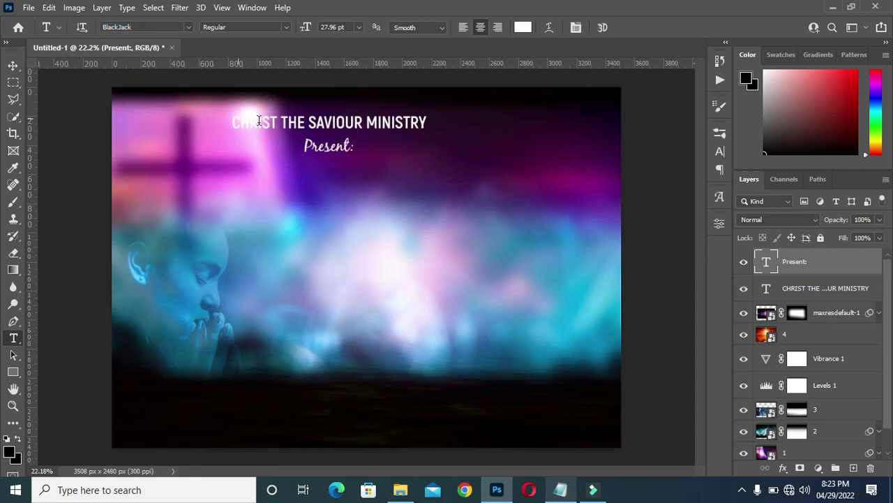
click(13, 67)
click(642, 164)
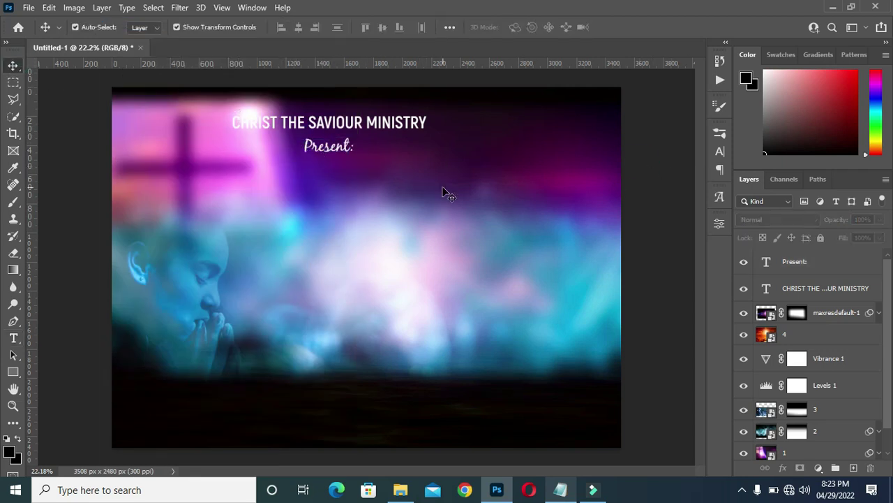
Copy "POWER FROM" from the TEXT file in Notepad and add it as white Bebas Regular 29 pt text below "Present:".
click(559, 486)
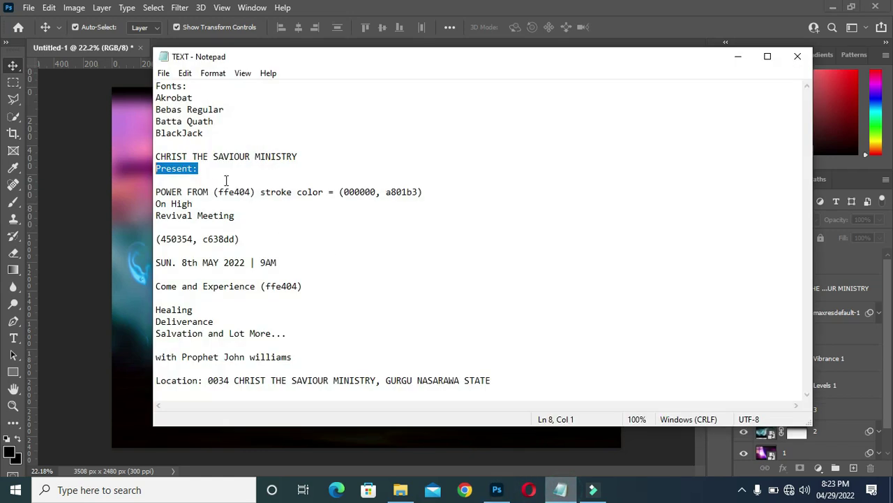
drag(209, 191, 137, 185)
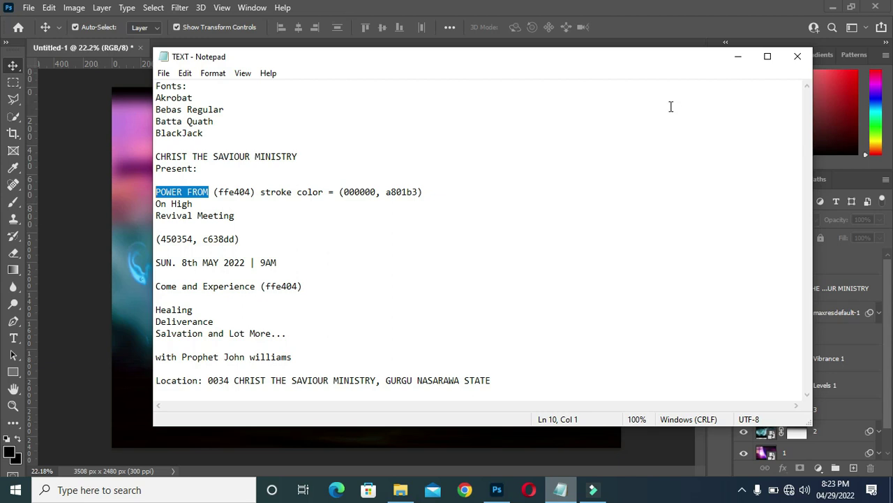
click(737, 56)
key(t)
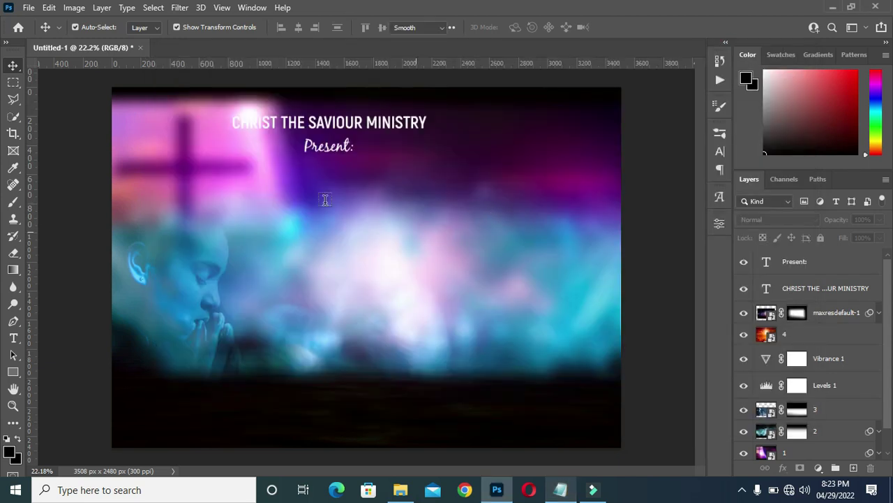
click(240, 199)
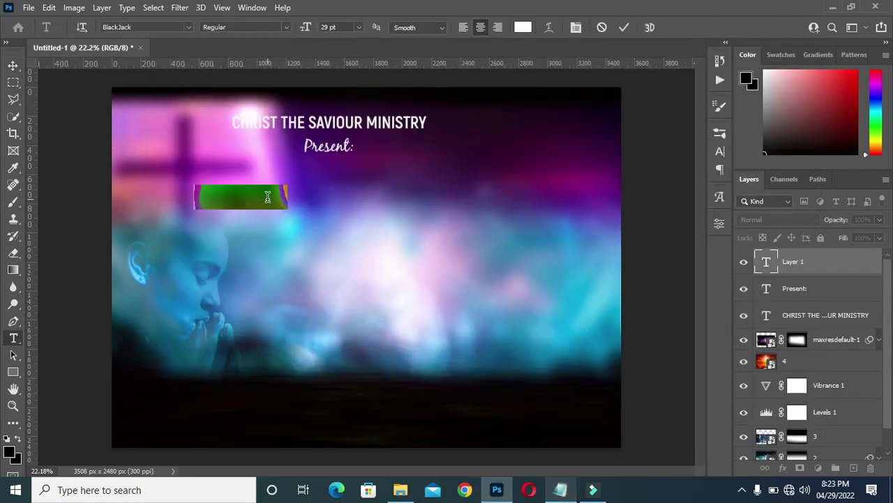
key(ctrl+v)
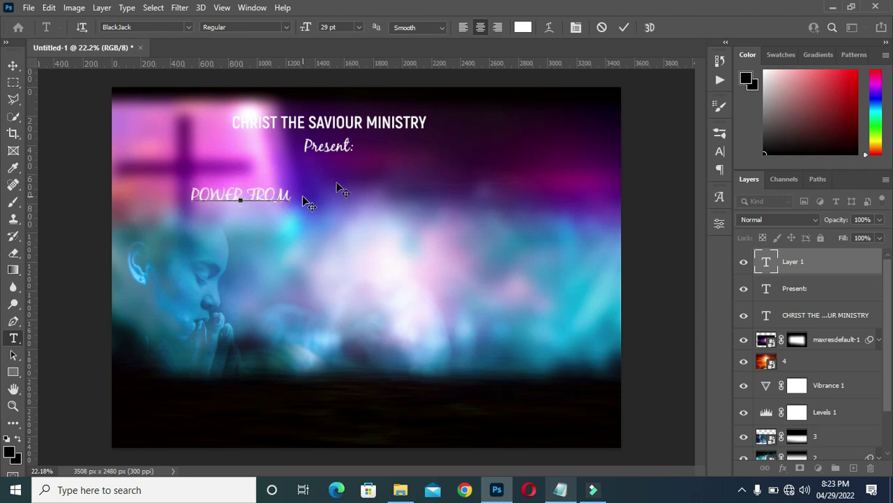
click(625, 27)
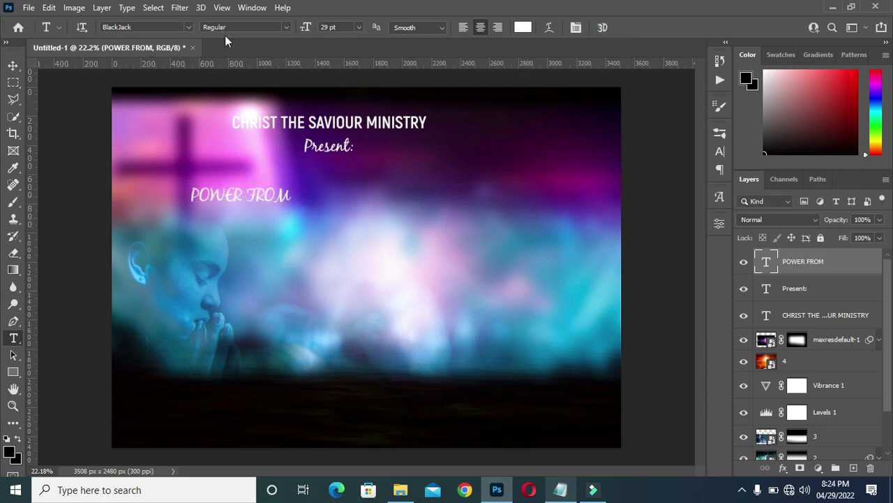
click(190, 26)
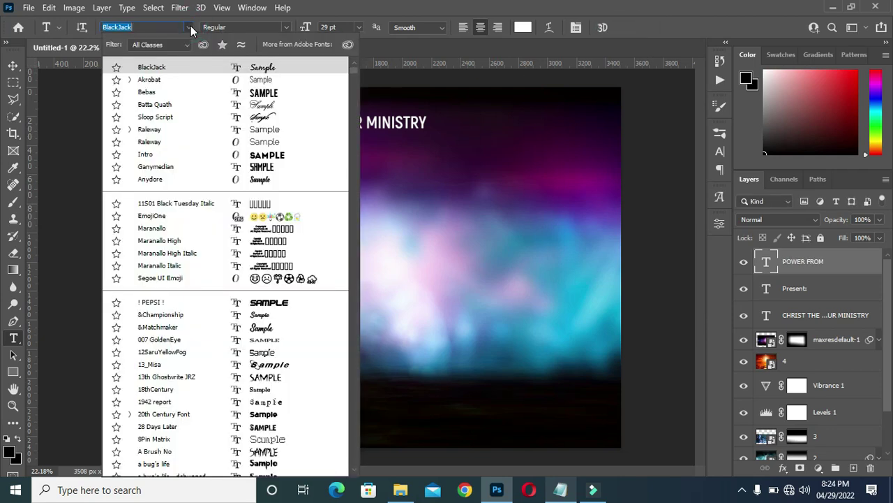
click(148, 92)
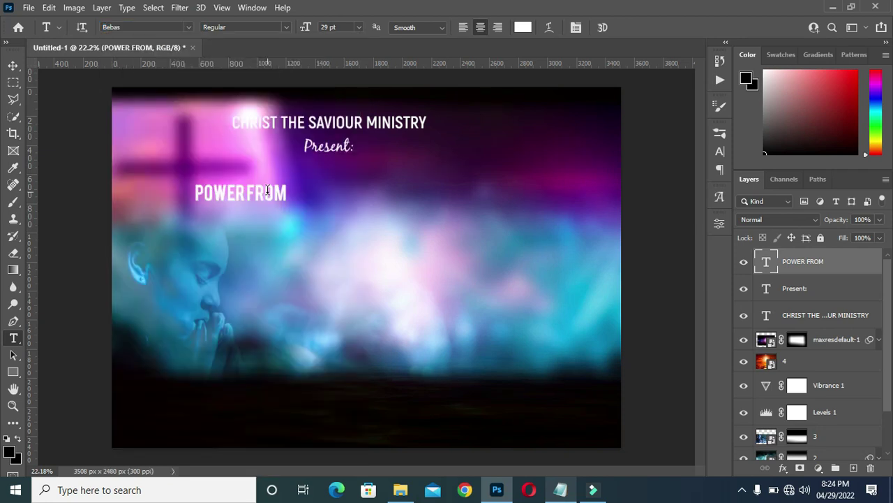
Scale the "POWER FROM" text to about 298.4% and tighten its tracking to -20.
click(13, 65)
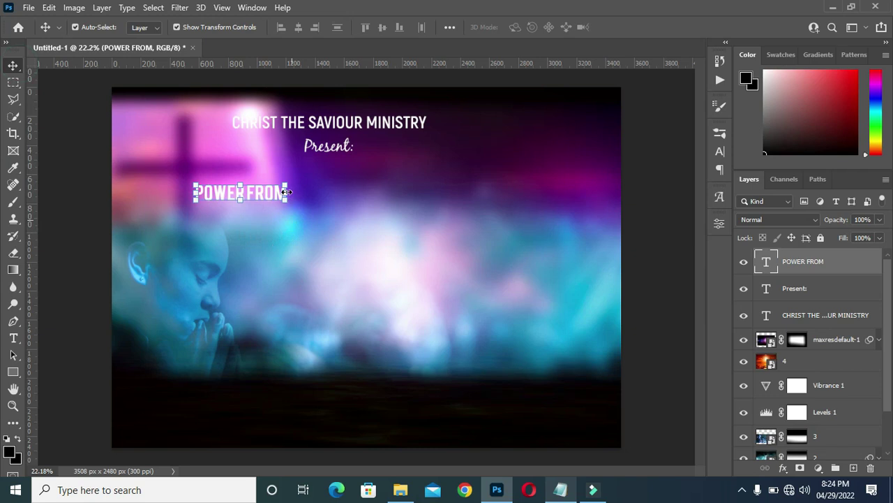
drag(285, 192, 471, 192)
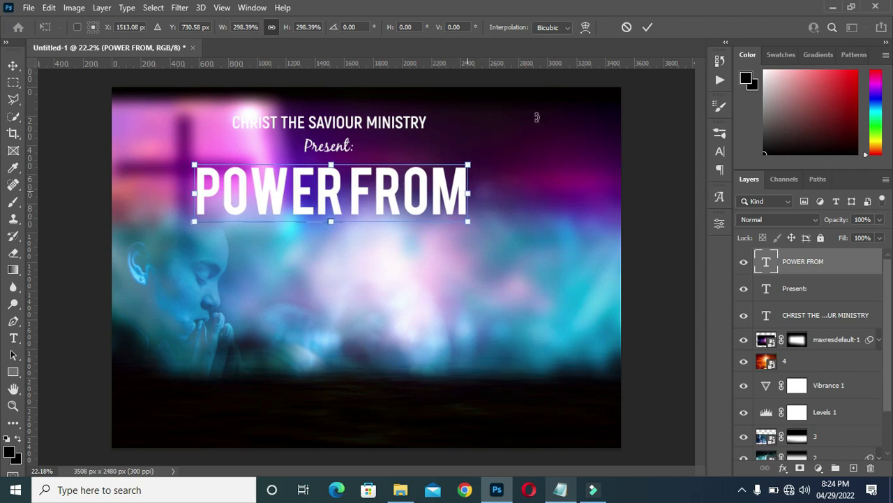
click(647, 27)
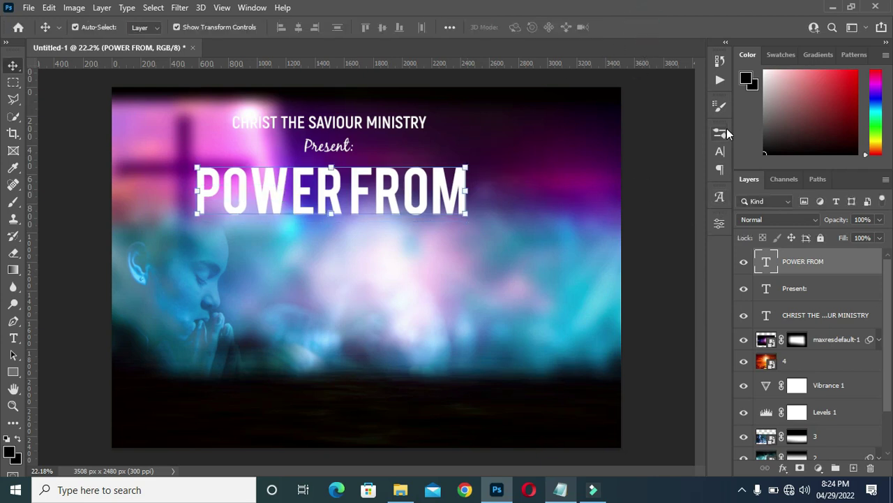
click(721, 152)
drag(651, 180, 649, 182)
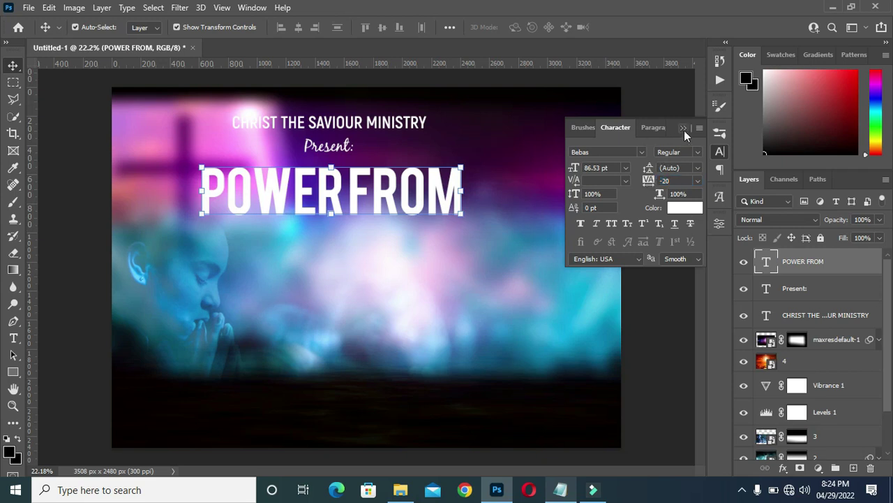
Set the "POWER FROM" text color to ffe404, copying the hex code from the TEXT file in Notepad.
click(687, 209)
click(561, 490)
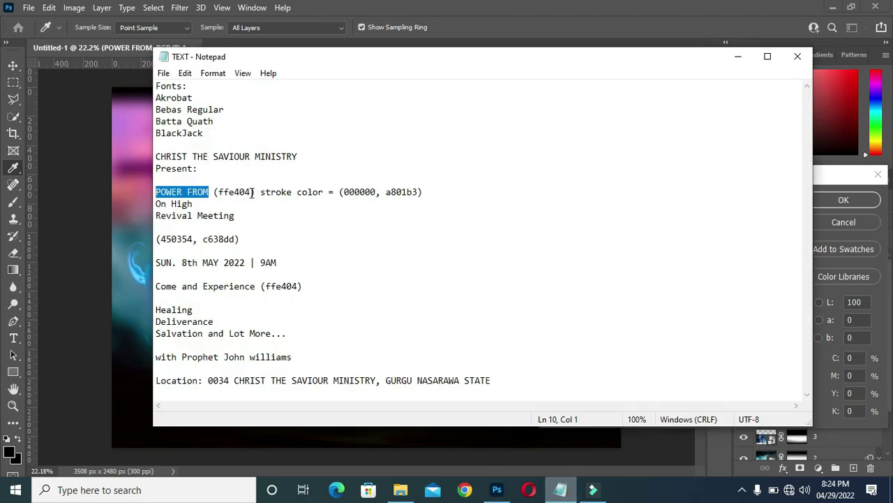
drag(252, 194, 221, 195)
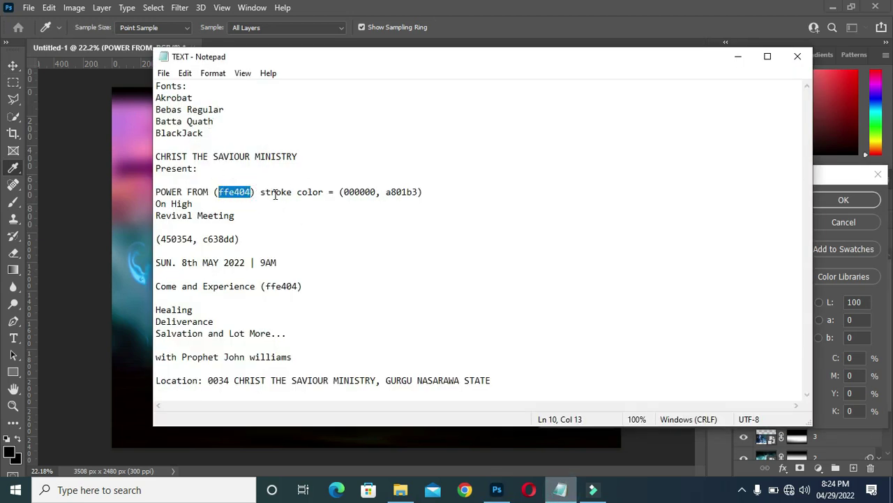
click(738, 56)
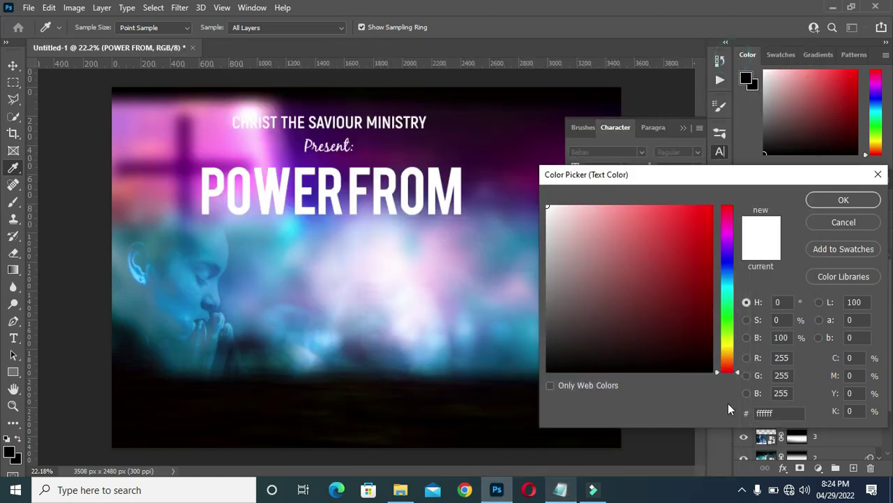
drag(785, 412, 720, 414)
key(ctrl+v)
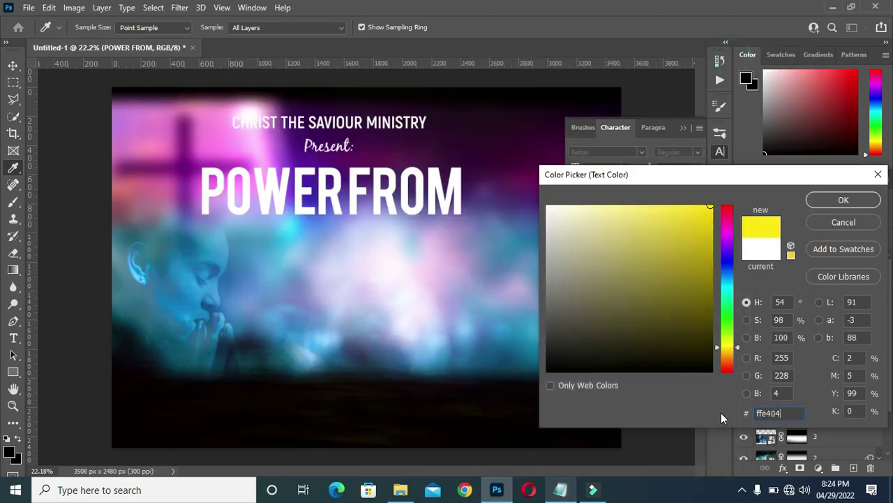
click(833, 193)
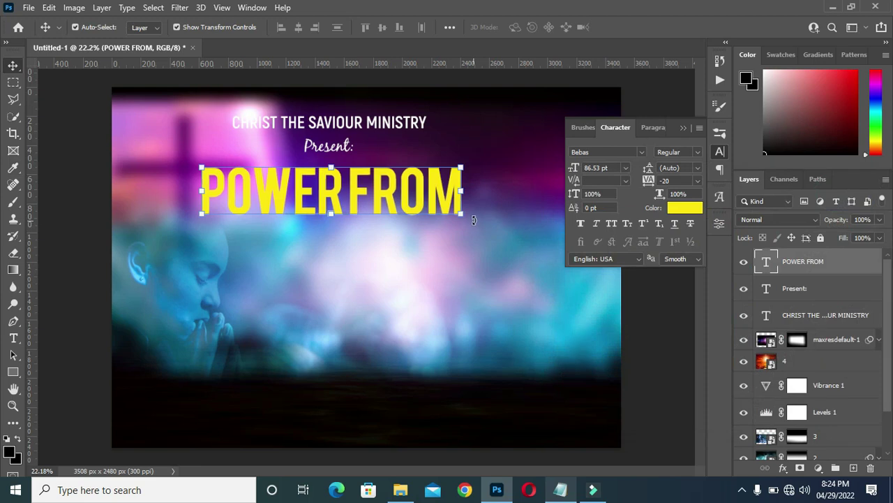
click(683, 127)
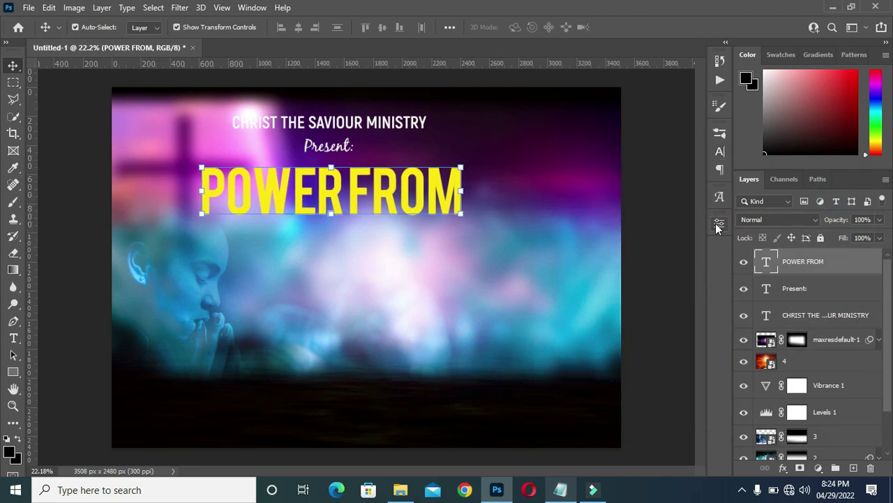
Nudge the "POWER FROM" title slightly and enable a 13 px outside gradient stroke at 63% opacity on it, with no gradient overlay.
click(434, 202)
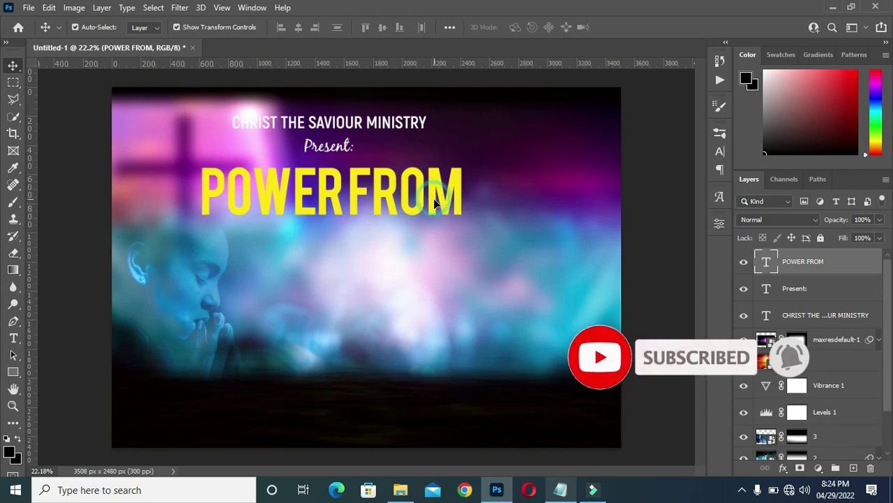
drag(434, 203, 437, 200)
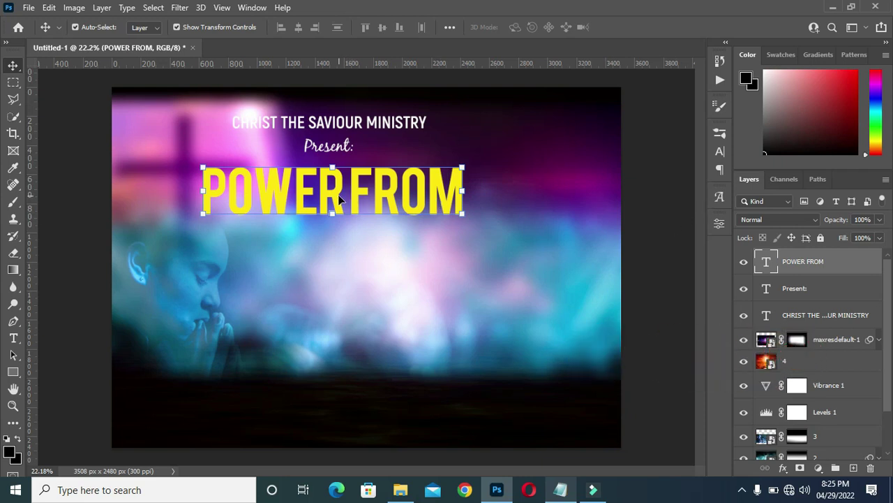
click(784, 471)
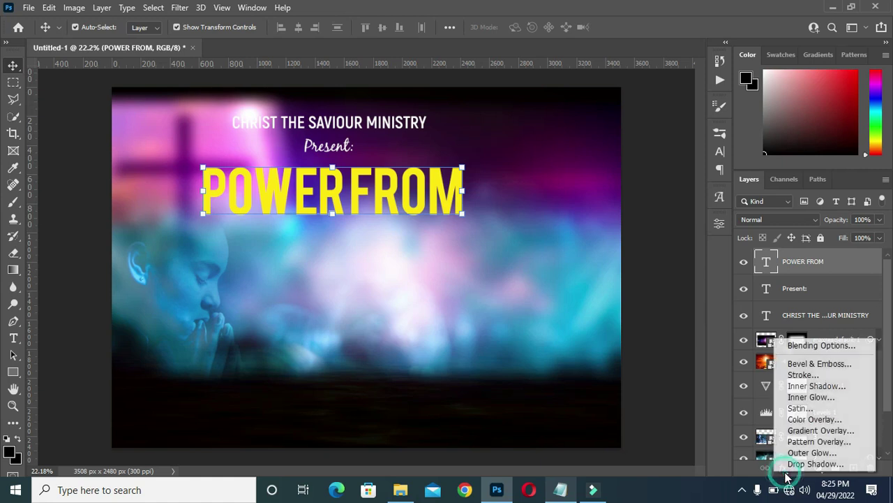
click(806, 434)
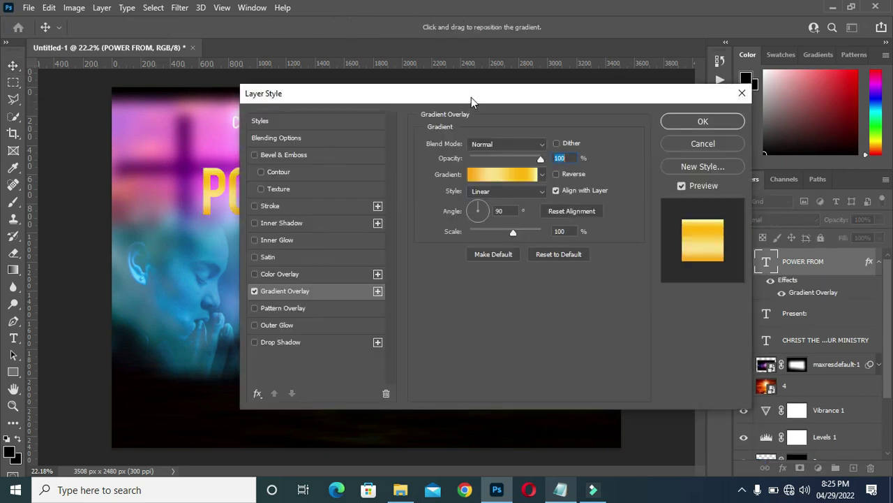
click(473, 91)
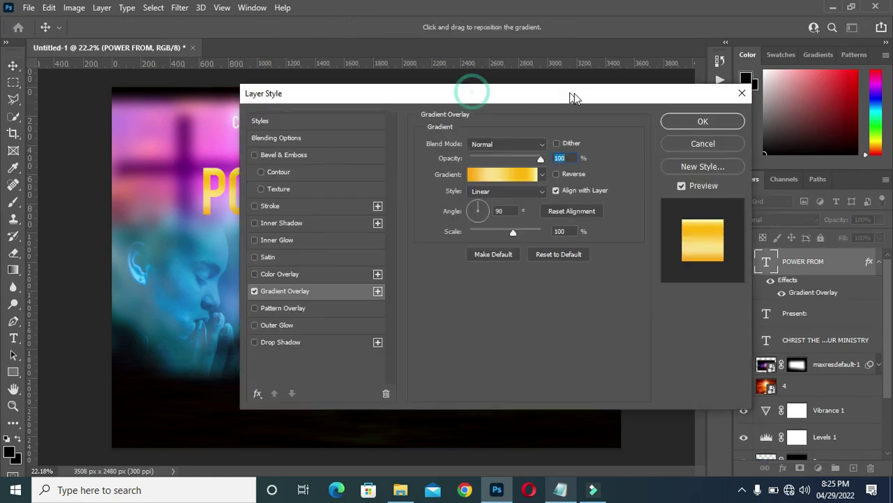
drag(574, 98, 683, 97)
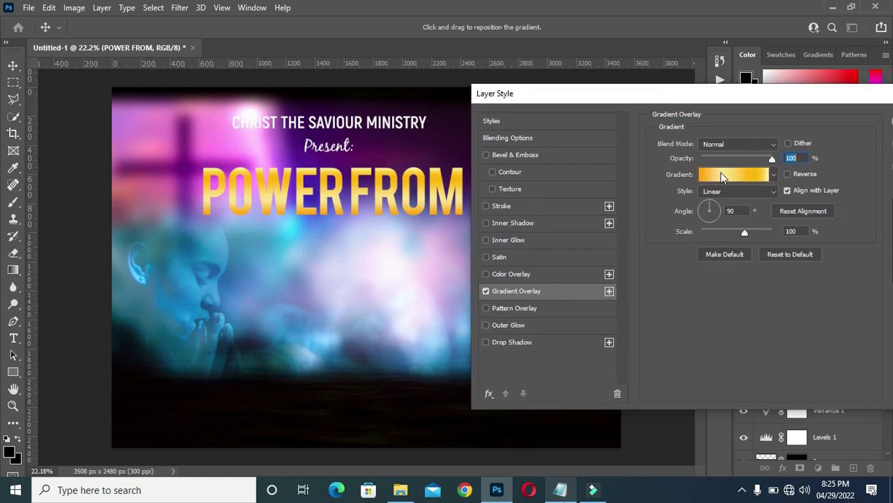
click(485, 290)
click(504, 207)
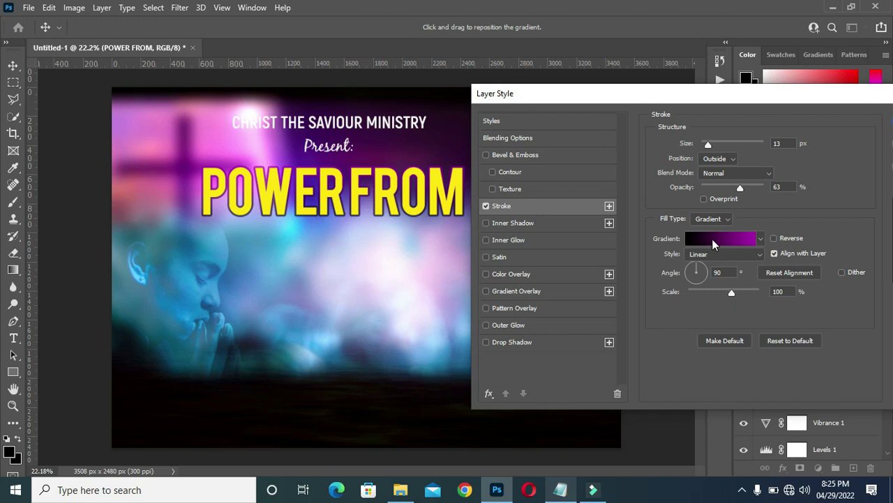
Keep 000000 as the starting stop of the black-to-purple stroke gradient and apply the layer style to "POWER FROM".
click(714, 241)
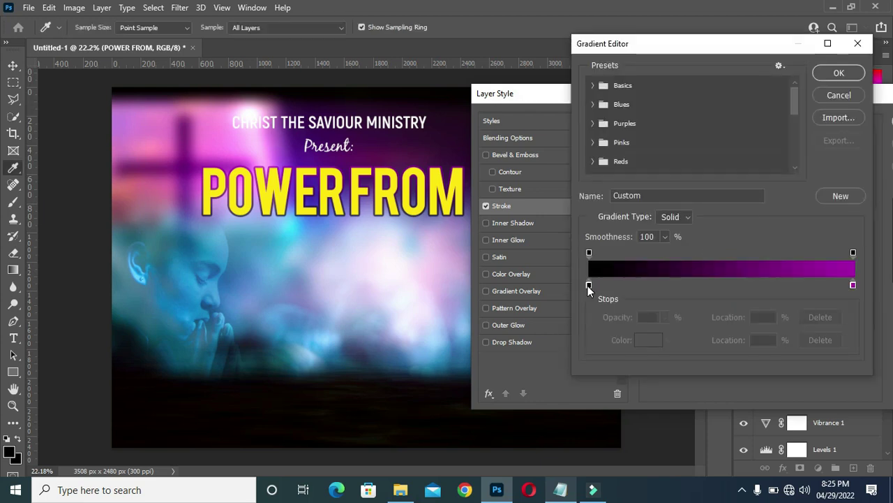
click(588, 285)
click(648, 340)
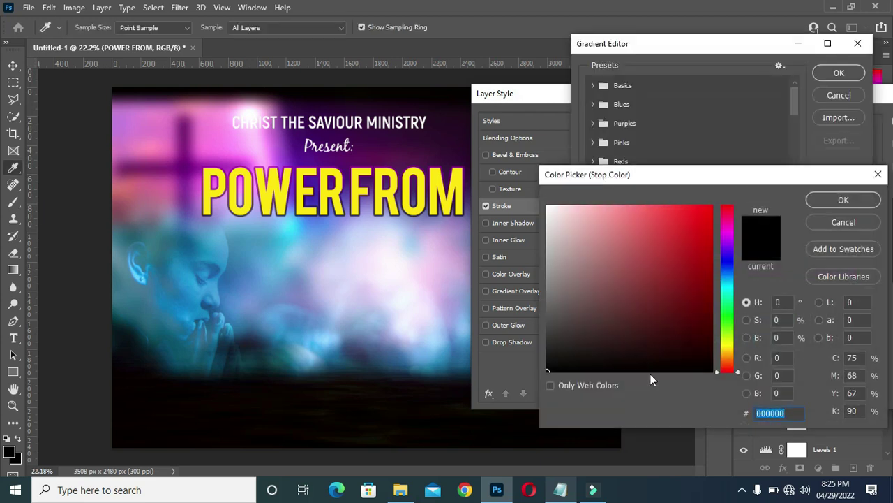
click(828, 201)
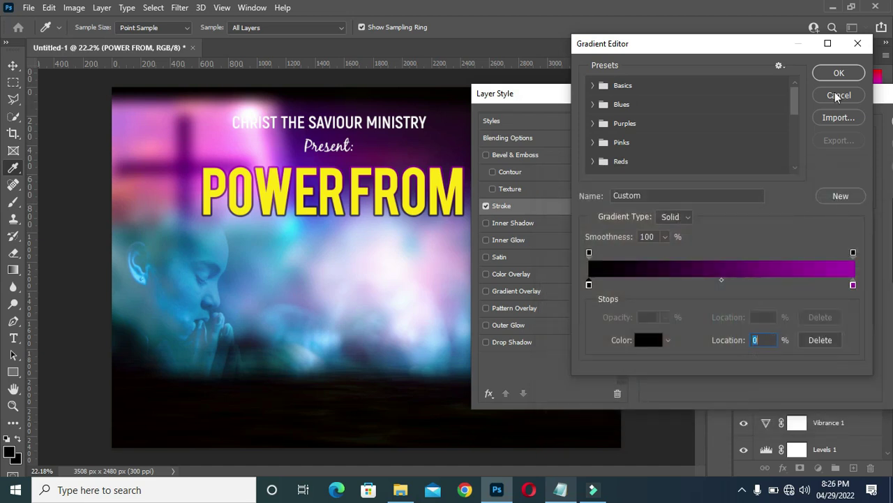
click(838, 73)
drag(761, 101, 548, 105)
click(724, 126)
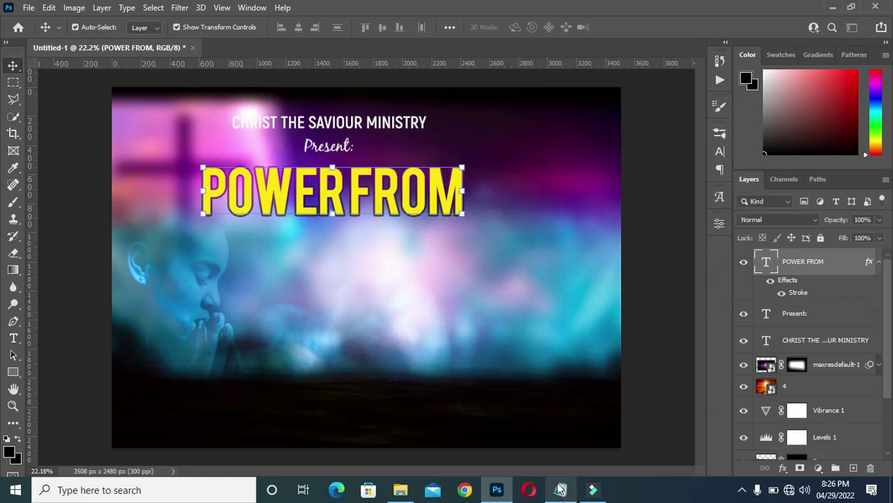
Check the "POWER FROM" stroke colors in the TEXT file in Notepad and return to Photoshop.
click(561, 488)
drag(341, 196, 422, 190)
click(689, 182)
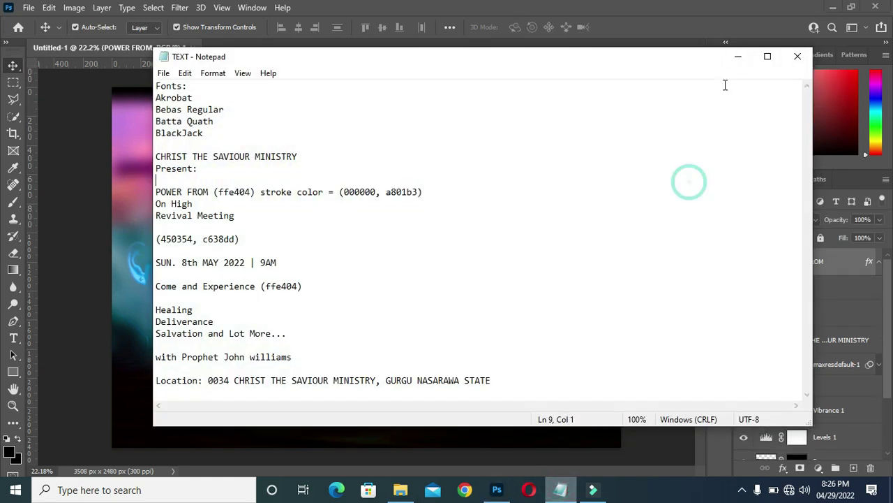
click(738, 60)
click(628, 228)
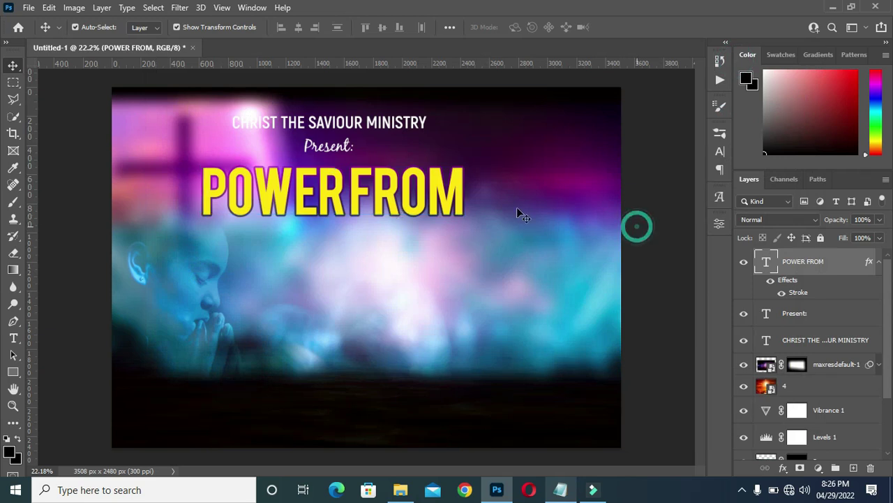
Scale the "POWER FROM" title down slightly and center all three text lines horizontally on the canvas.
click(424, 195)
key(ctrl+t)
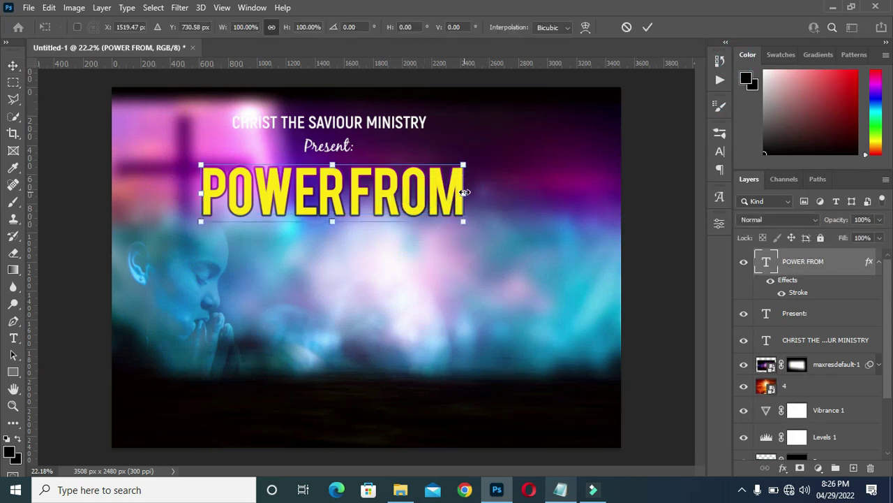
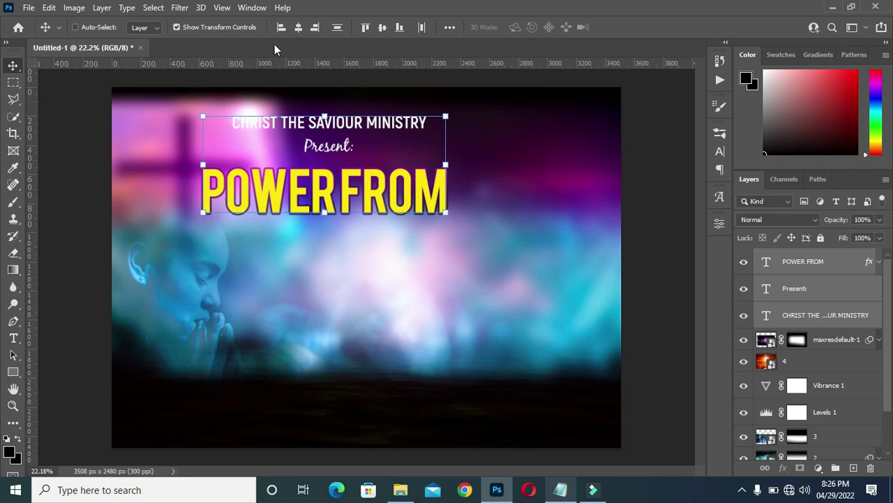
click(298, 26)
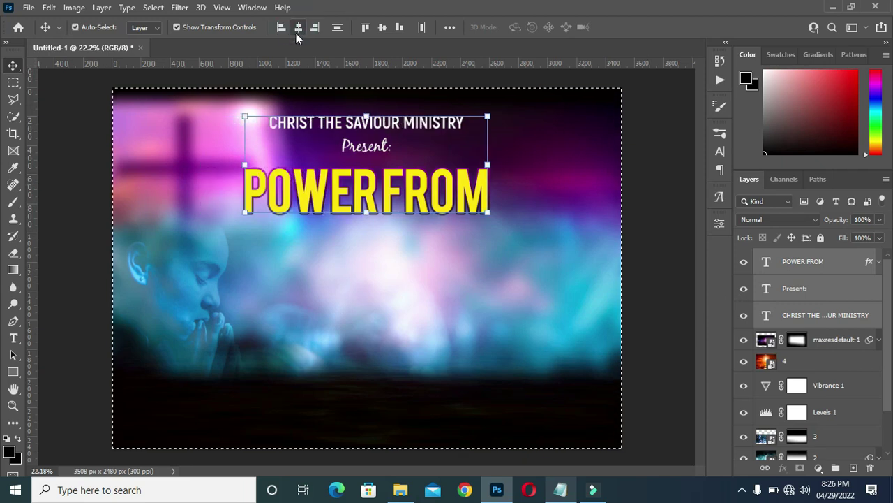
key(ctrl+d)
click(640, 168)
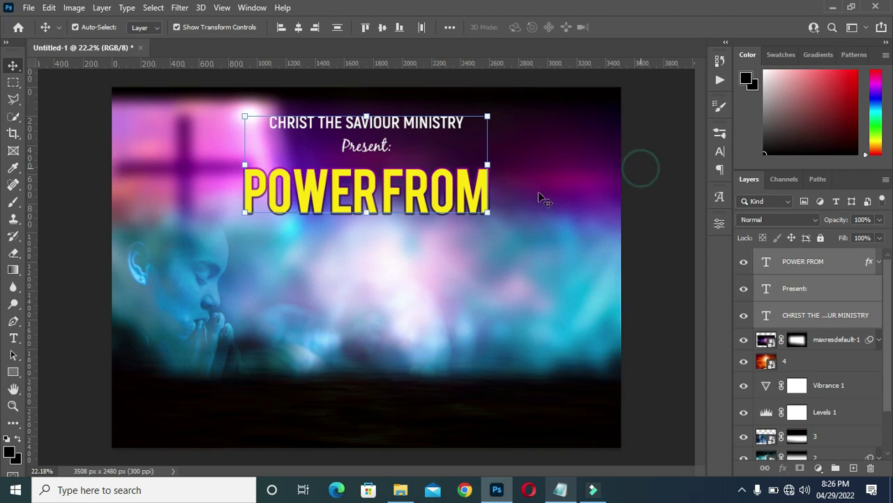
click(418, 215)
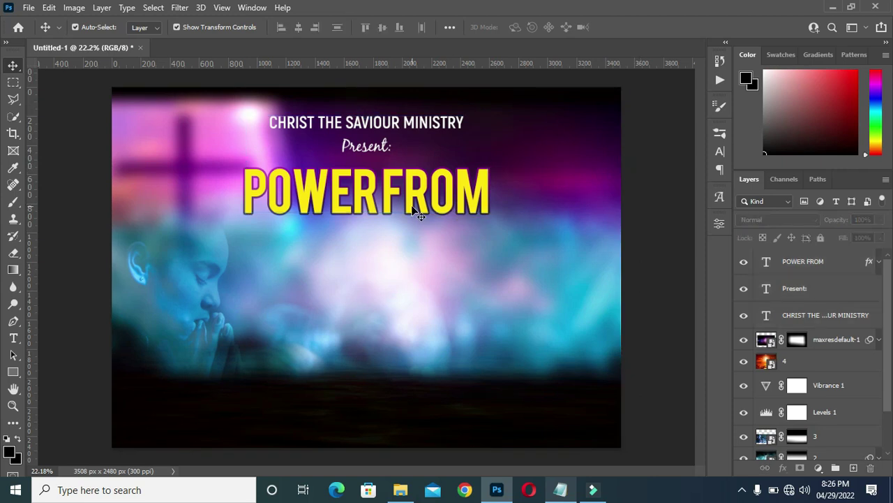
Copy the word "On" from the TEXT file in Notepad and return to Photoshop.
click(562, 489)
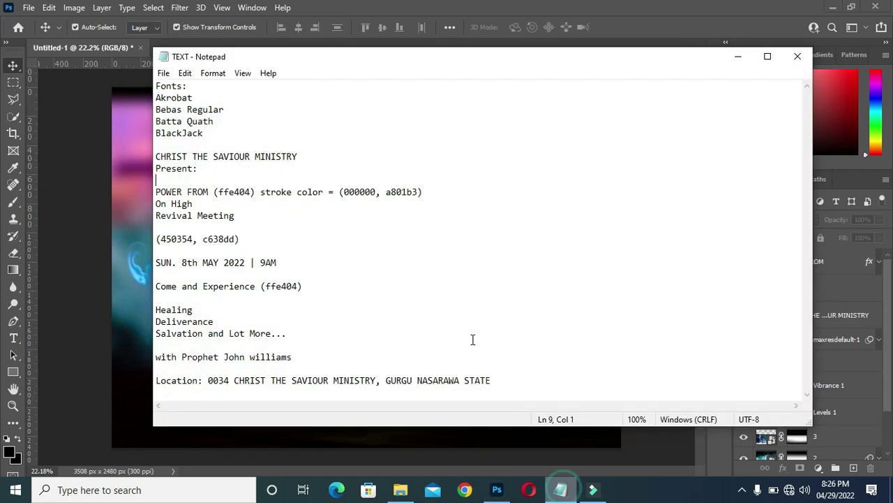
double_click(164, 204)
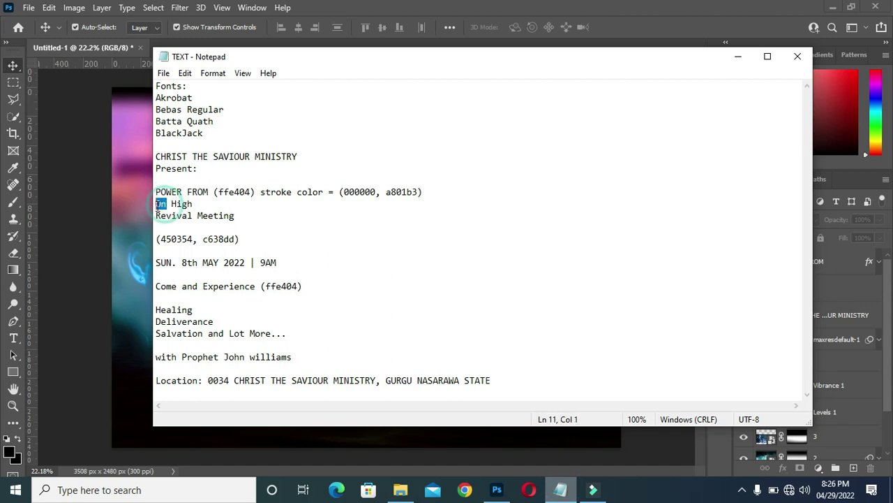
click(738, 57)
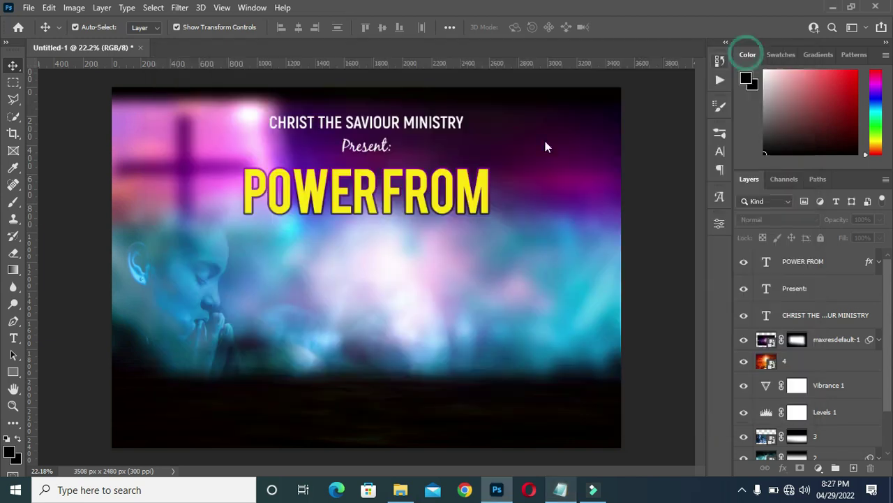
Draw a circle about 338 px in diameter with the Ellipse tool, just below the "P" of "POWER FROM".
click(9, 373)
right_click(9, 373)
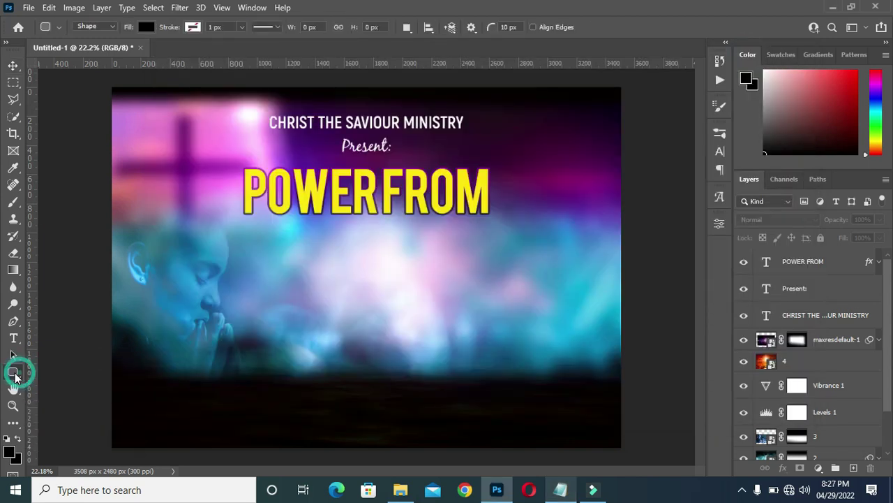
click(63, 385)
key(shift+u)
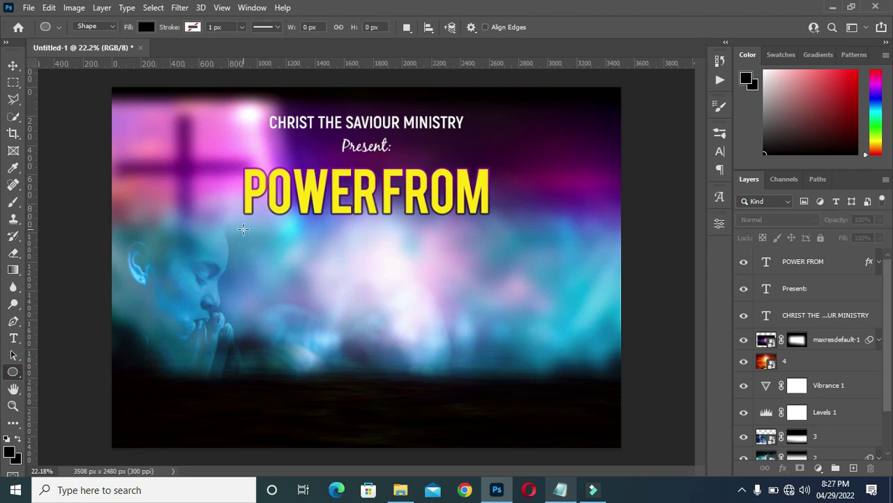
drag(234, 220, 284, 281)
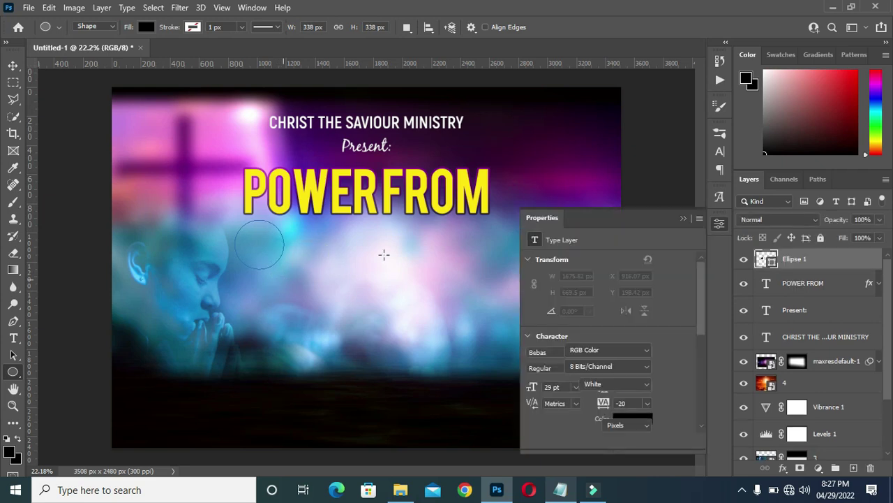
Fill the circle with the recent black-to-purple linear gradient at 90 degrees and 100% scale.
click(565, 358)
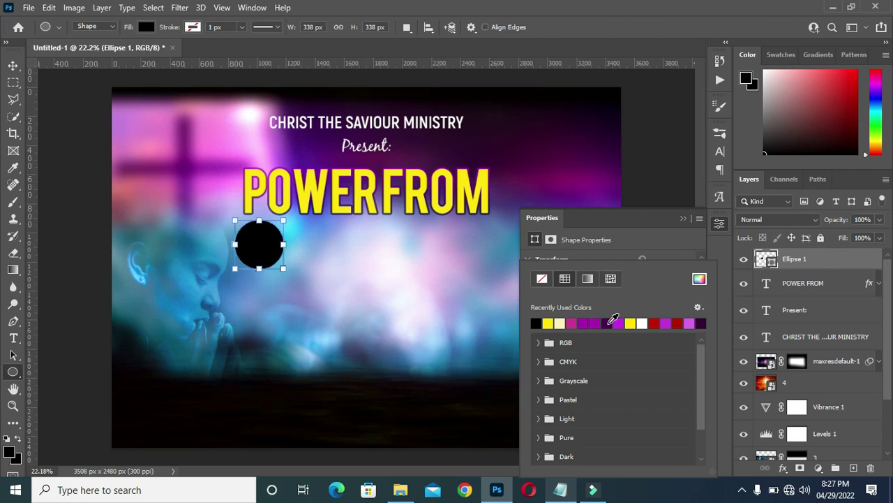
click(588, 278)
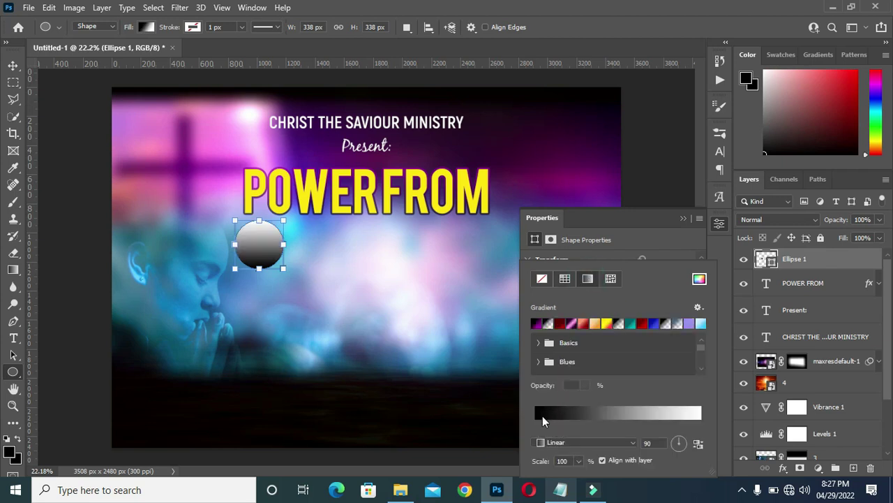
click(537, 323)
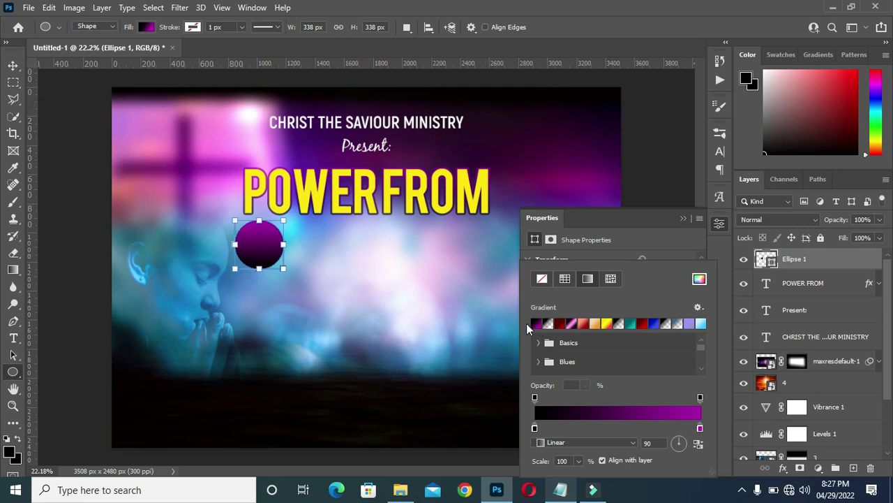
click(684, 218)
click(14, 66)
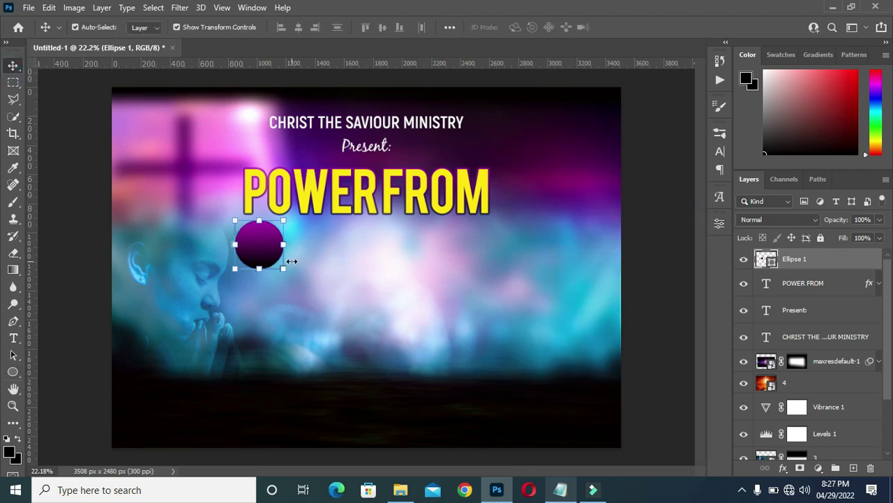
Add "On" as black 29 pt Bebas Regular text beside the purple circle.
key(t)
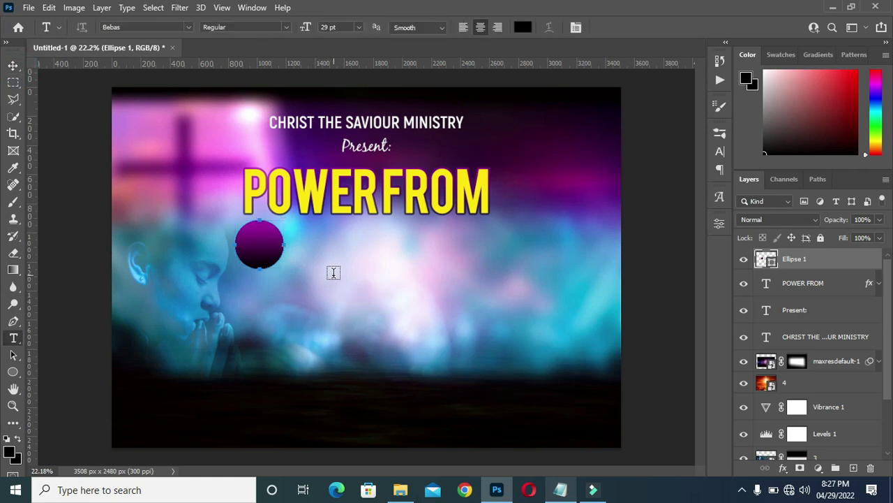
click(334, 272)
text(ON)
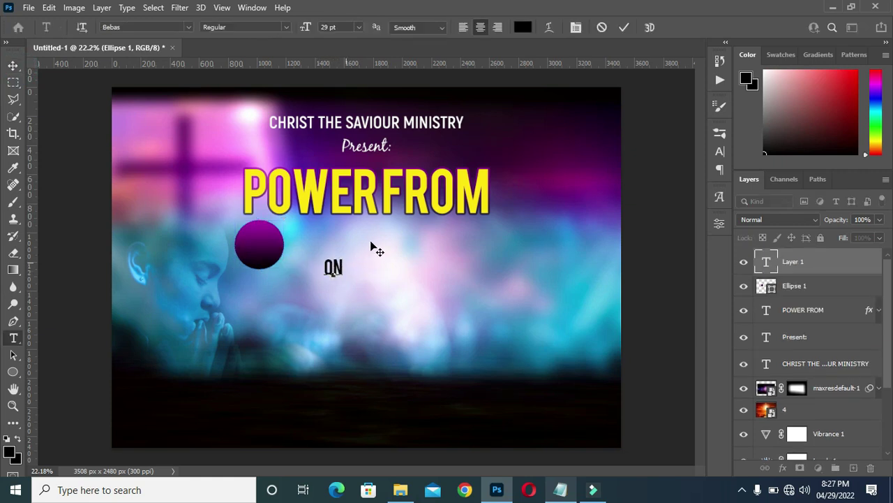
click(624, 28)
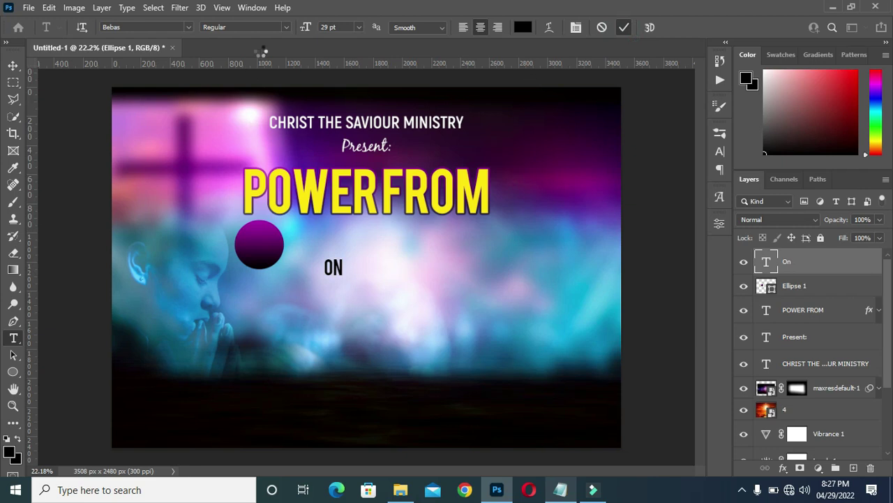
Set the "On" text in Akrobat Black.
click(188, 27)
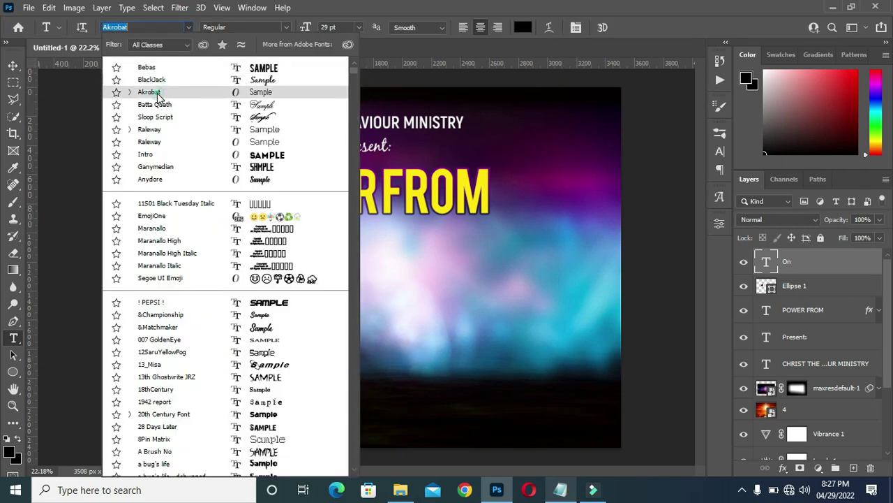
click(153, 92)
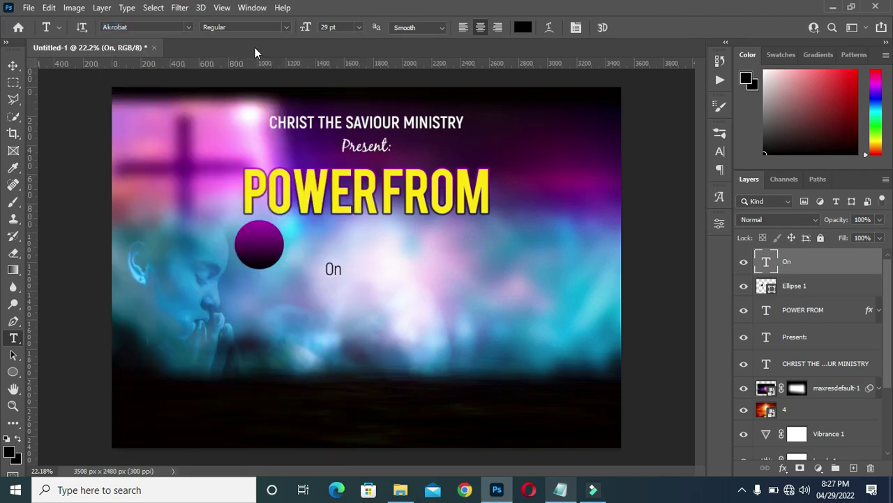
click(287, 27)
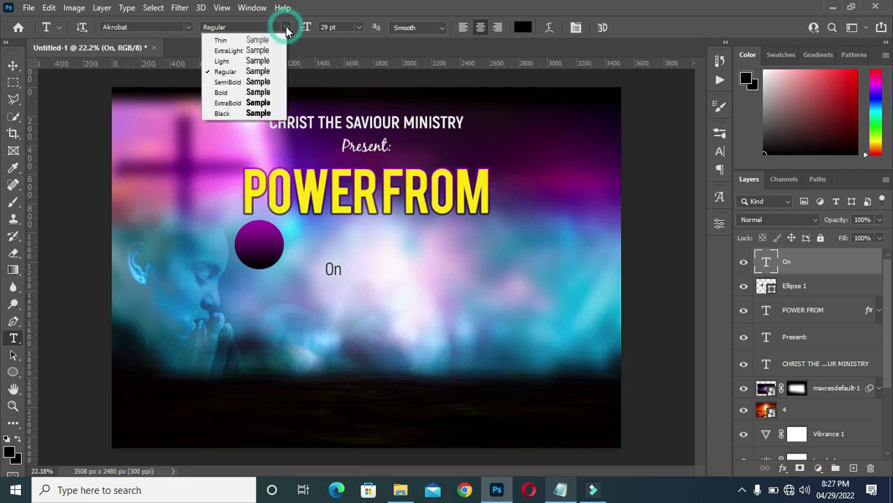
click(236, 114)
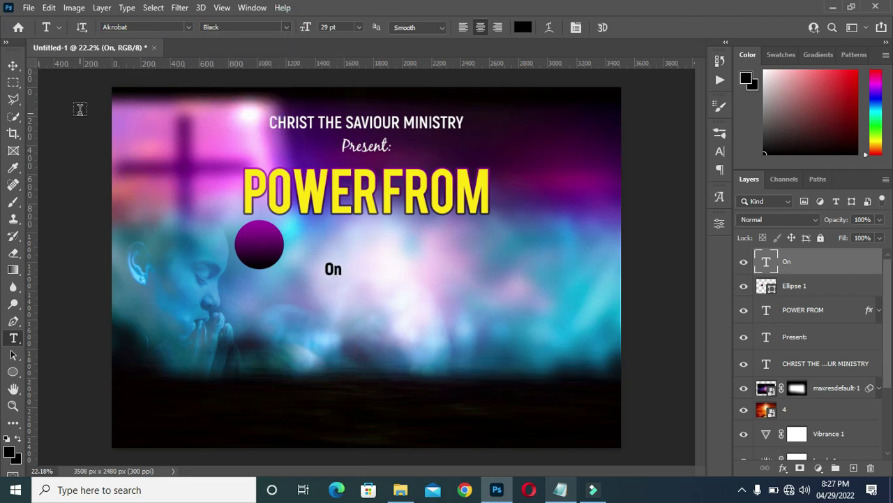
Change the color of the "On" text to white (ffffff).
click(523, 27)
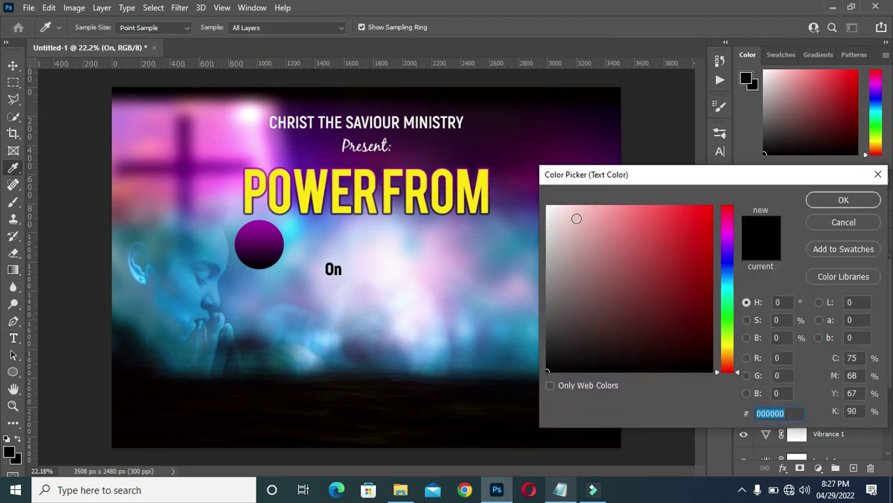
click(548, 206)
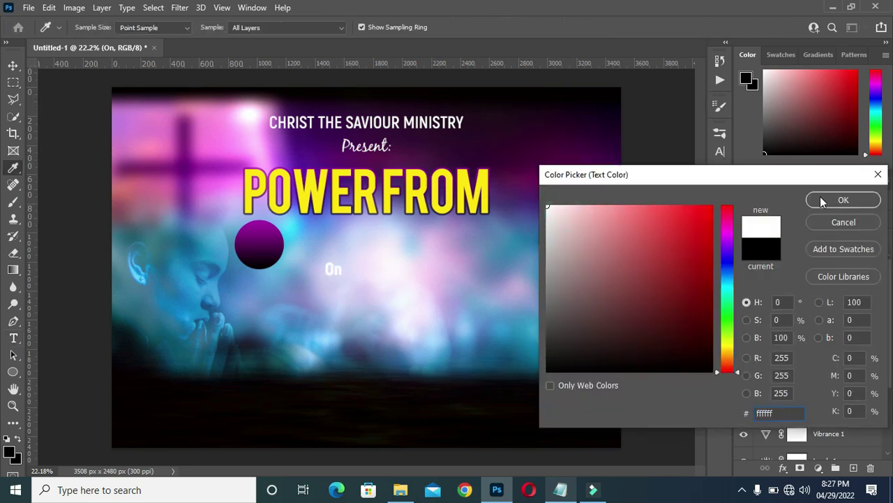
click(844, 200)
Move the "On" text onto the purple circle and scale it to about 144%.
click(13, 64)
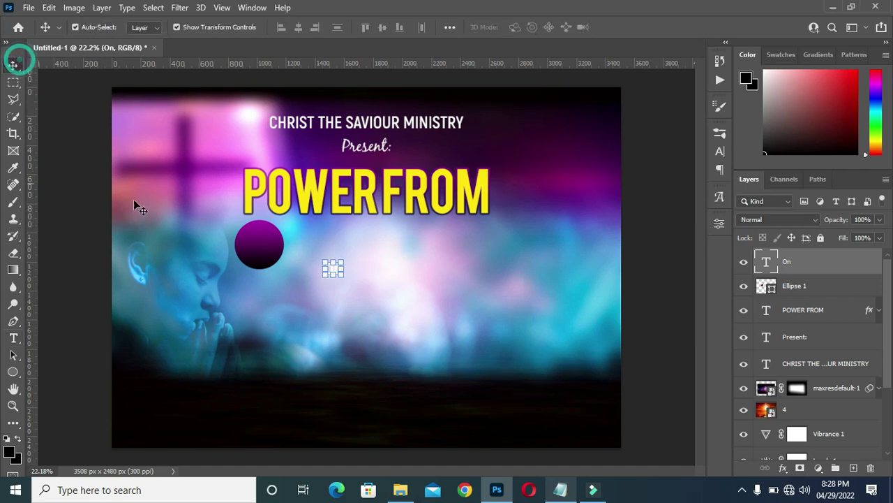
scroll(278, 255, up, 3)
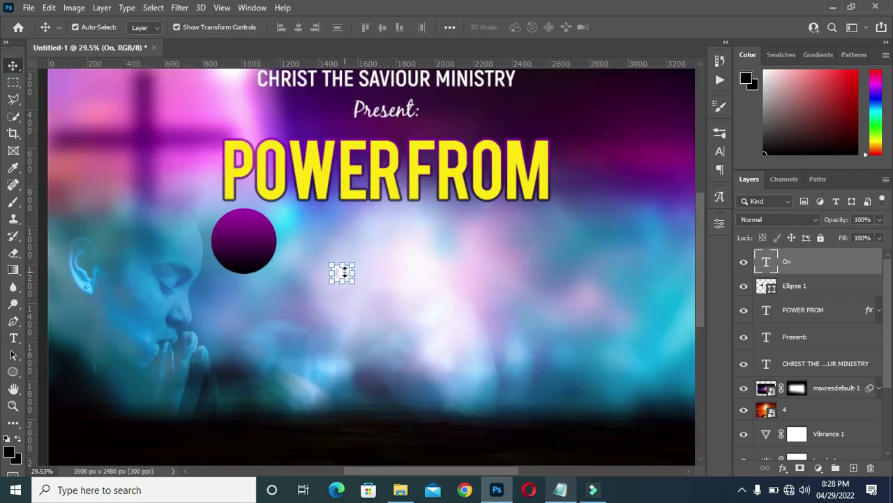
drag(344, 271, 260, 259)
key(ctrl+t)
click(648, 27)
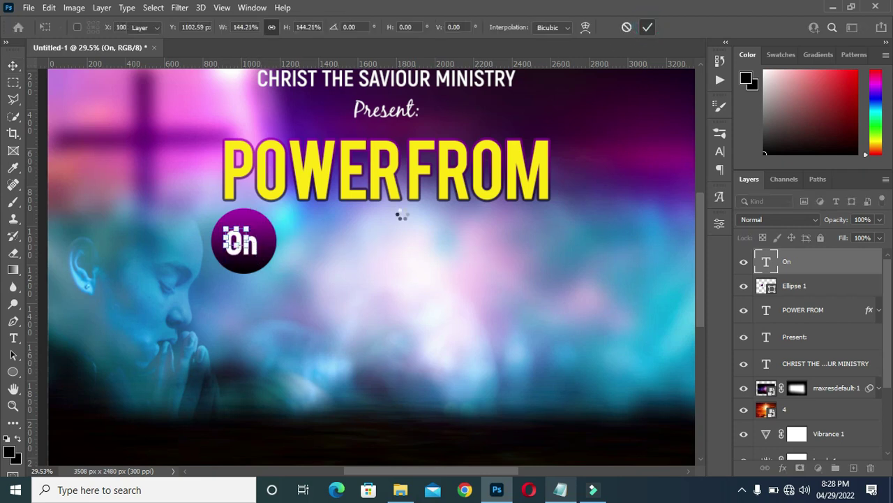
Skew the "On" text horizontally by about -16.7 degrees so its letters slant to the right.
scroll(224, 244, up, 1)
scroll(257, 244, up, 2)
key(ctrl+t)
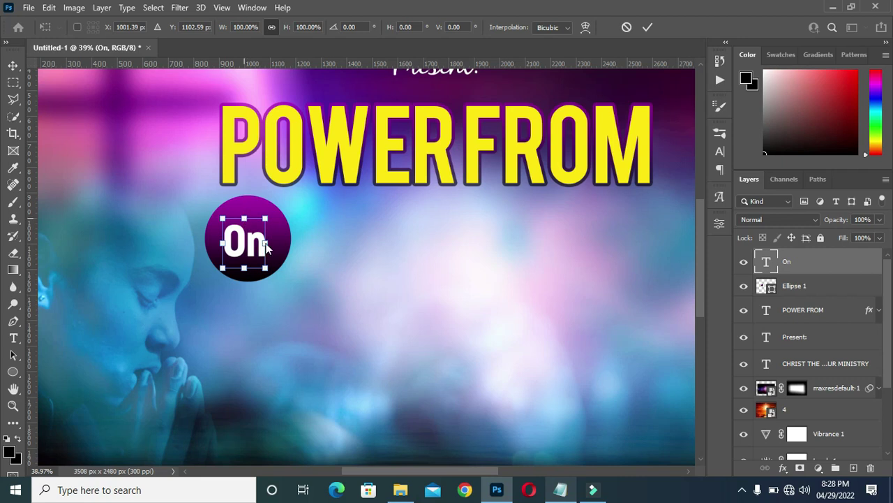
right_click(265, 242)
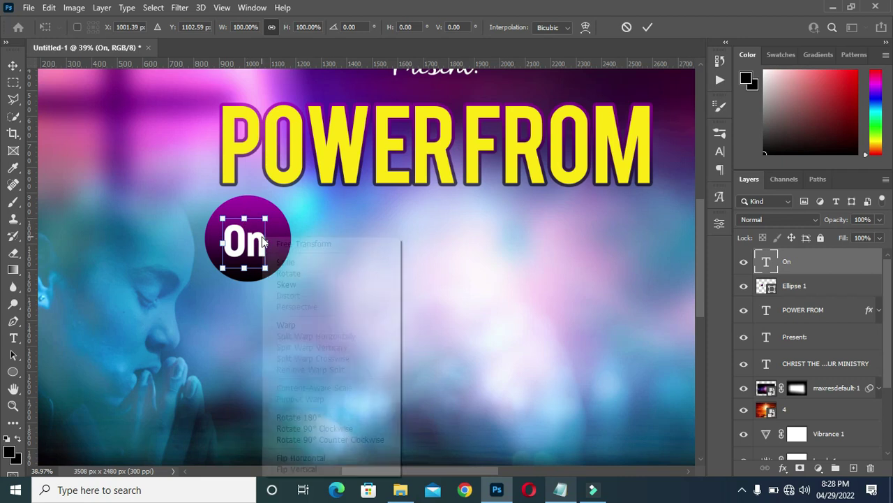
click(295, 285)
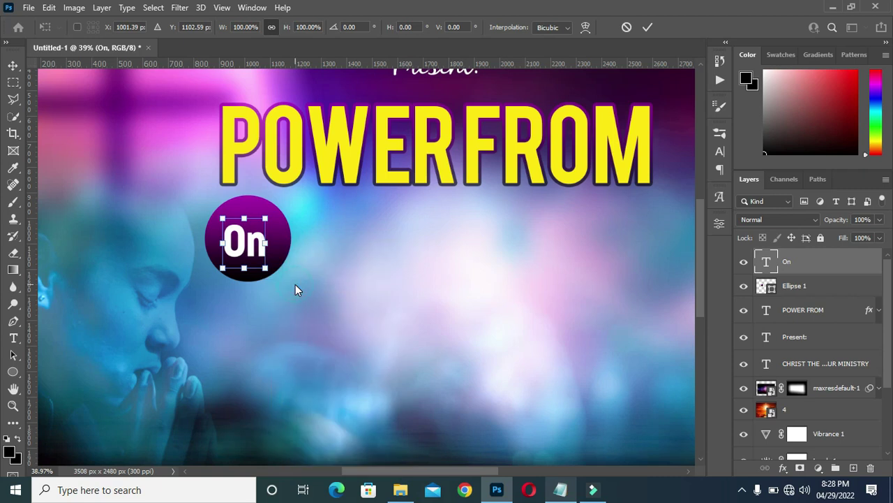
drag(245, 219, 259, 220)
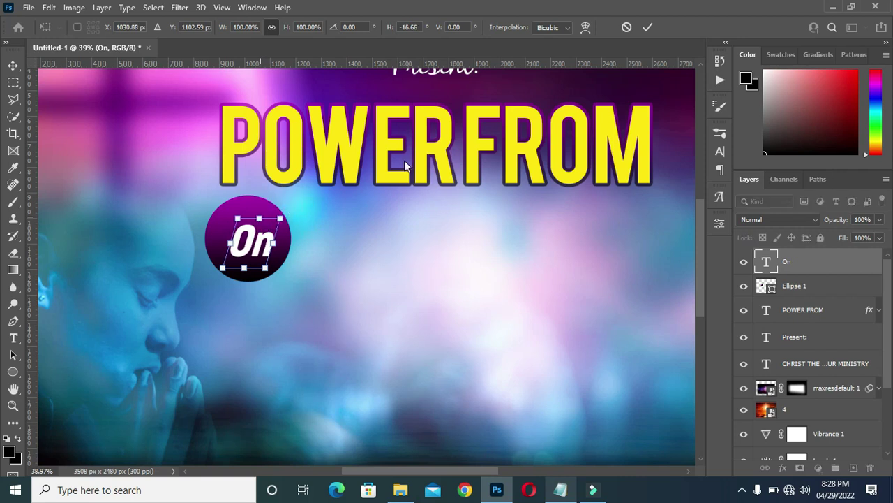
click(649, 28)
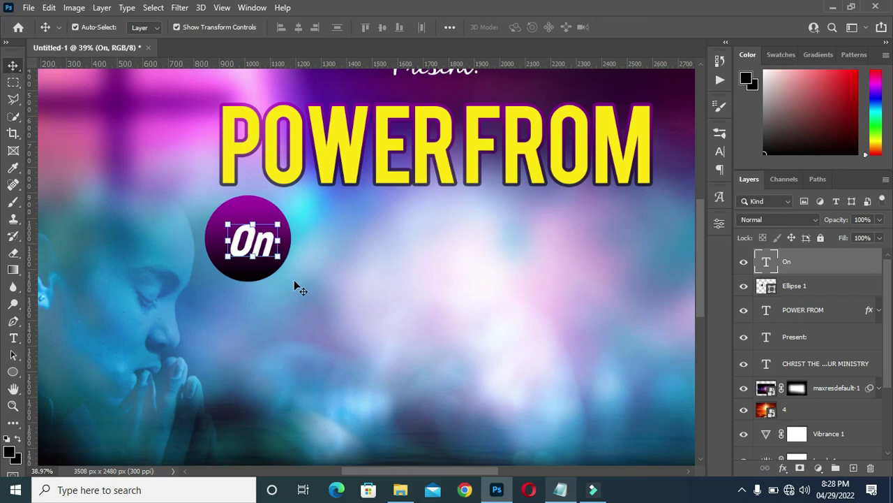
Shrink the purple circle about its center so it fits more tightly around the "On" text.
click(250, 201)
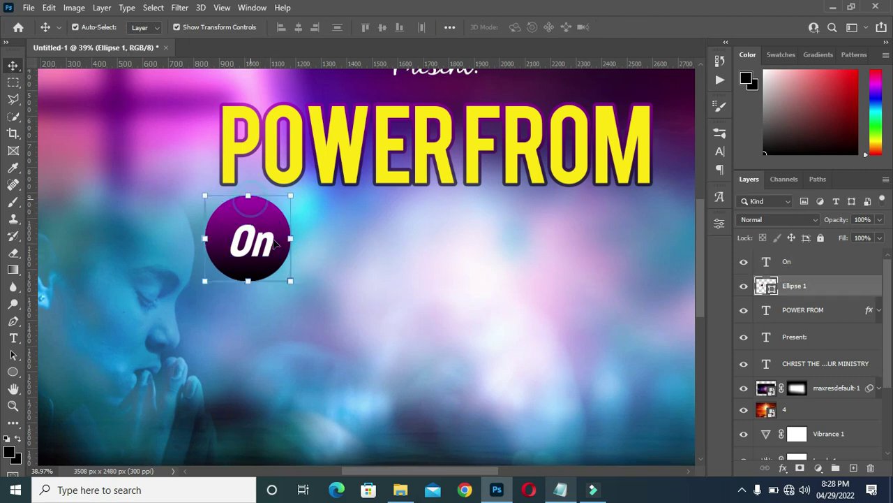
click(291, 281)
drag(292, 283, 281, 272)
click(647, 27)
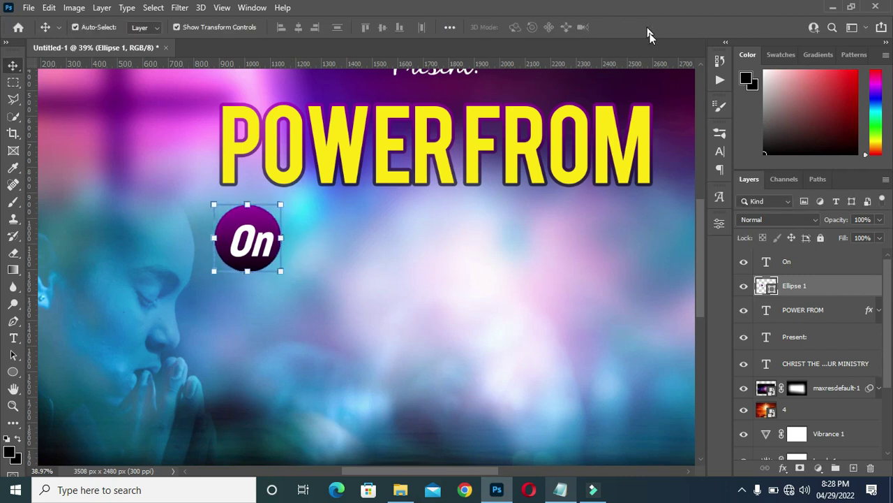
Align the "On" text and the purple circle to each other by their vertical and horizontal centers.
ctrl+click(801, 268)
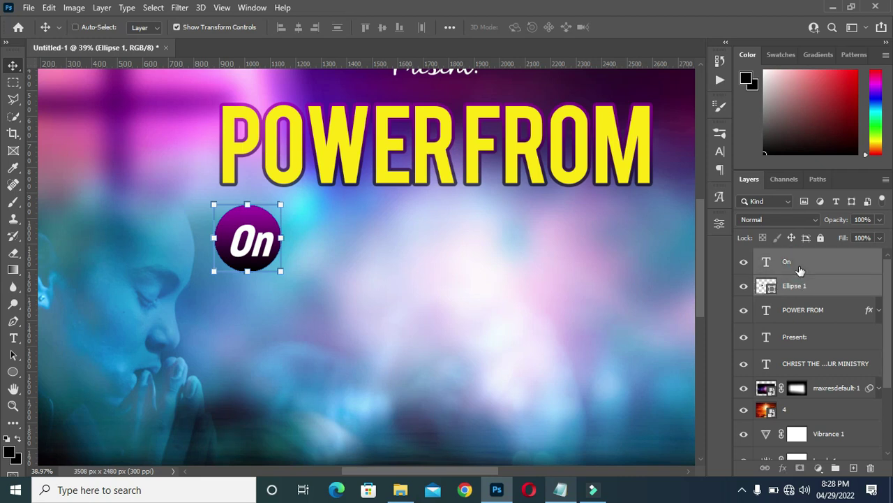
click(382, 27)
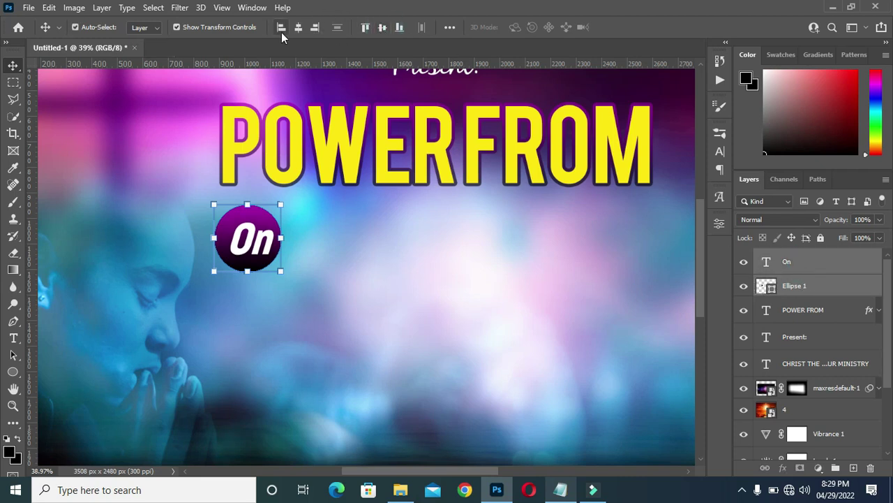
click(299, 28)
scroll(279, 236, down, 1)
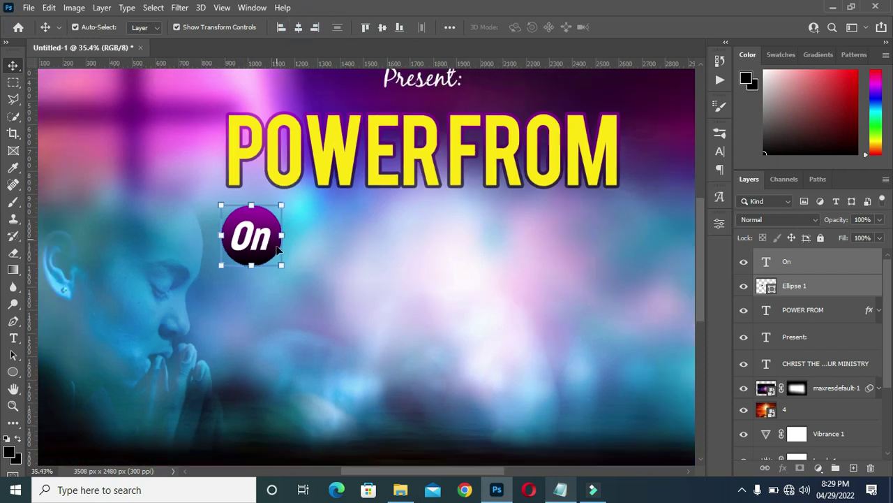
scroll(312, 281, down, 3)
click(53, 280)
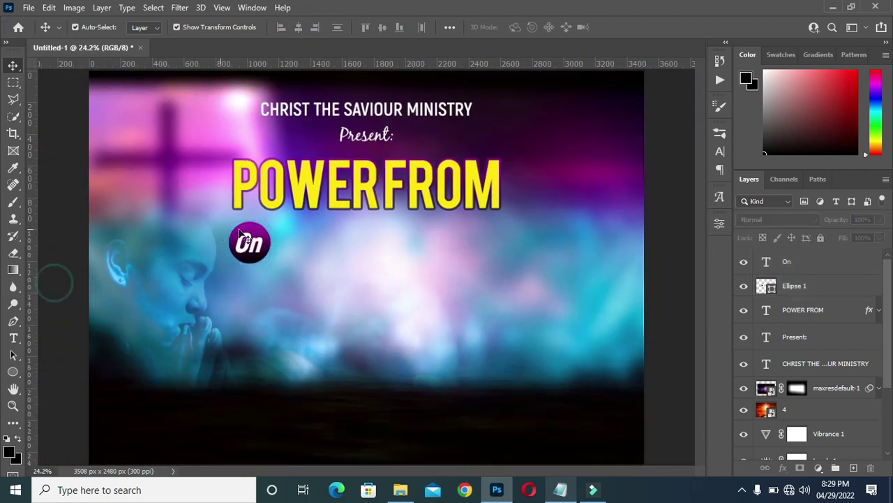
Add a 13 px outside stroke at 63% opacity to the "On" text, using a solid color fill type.
scroll(213, 236, up, 3)
click(246, 249)
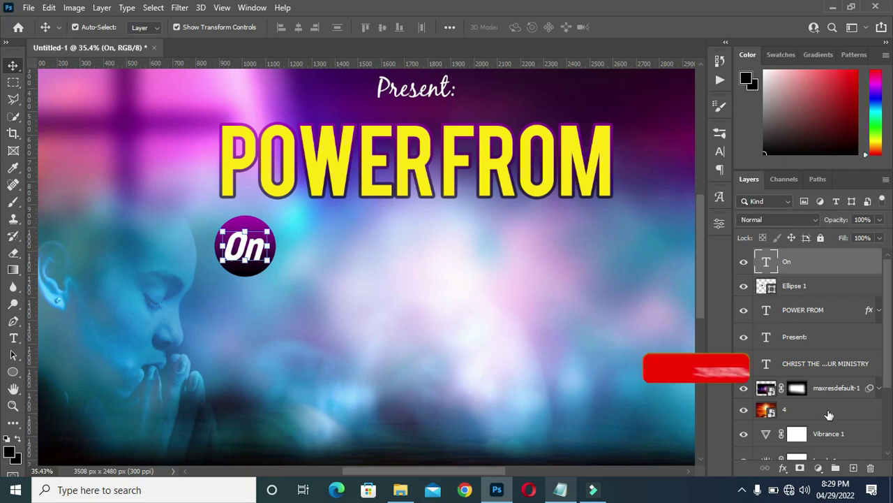
click(782, 468)
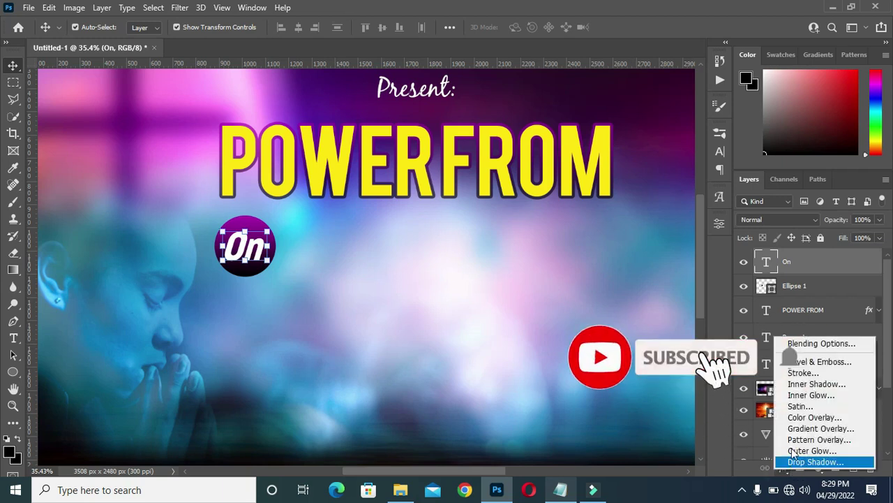
click(799, 383)
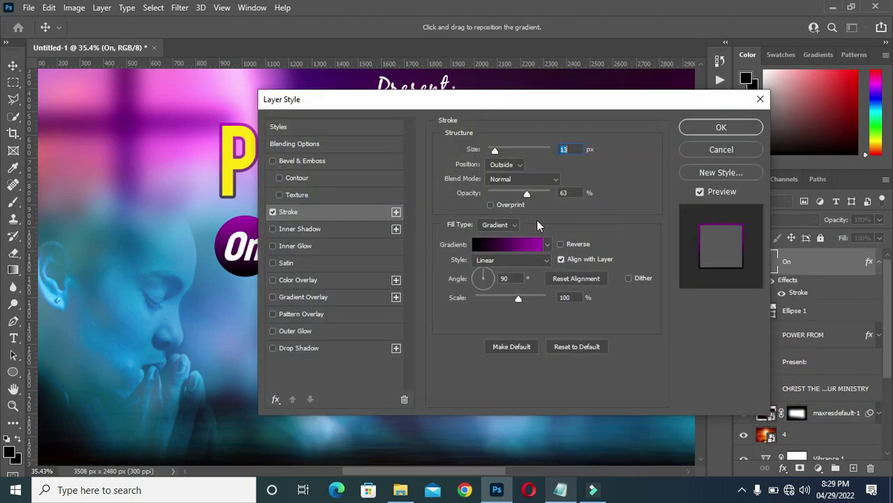
click(500, 225)
click(497, 238)
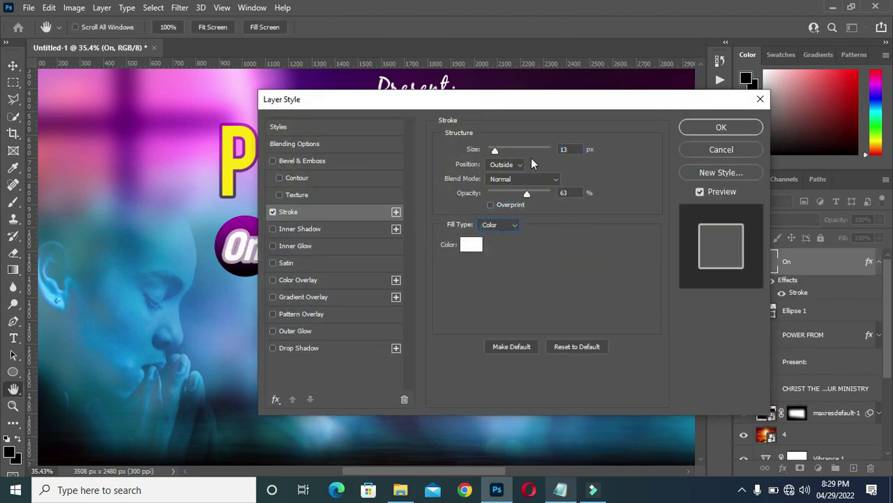
Set the "On" text's stroke color to red d30000, apply the layer style and deselect the text.
click(471, 244)
drag(659, 231, 712, 233)
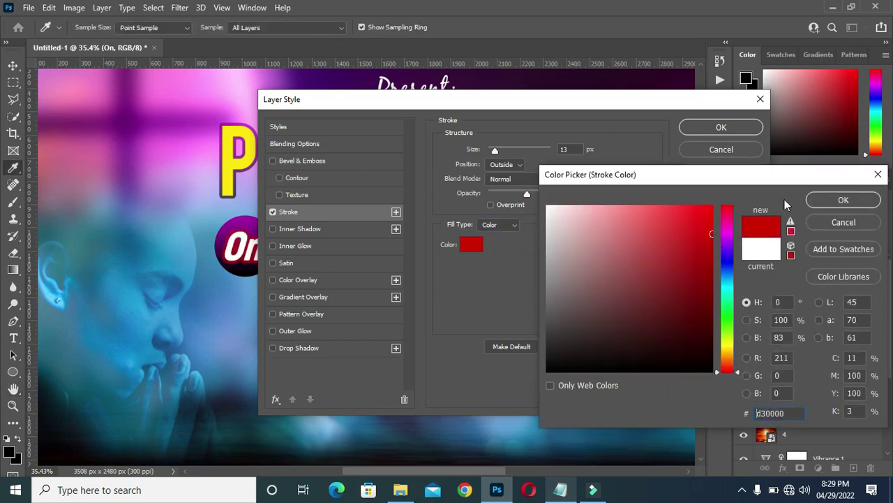
click(841, 200)
click(730, 128)
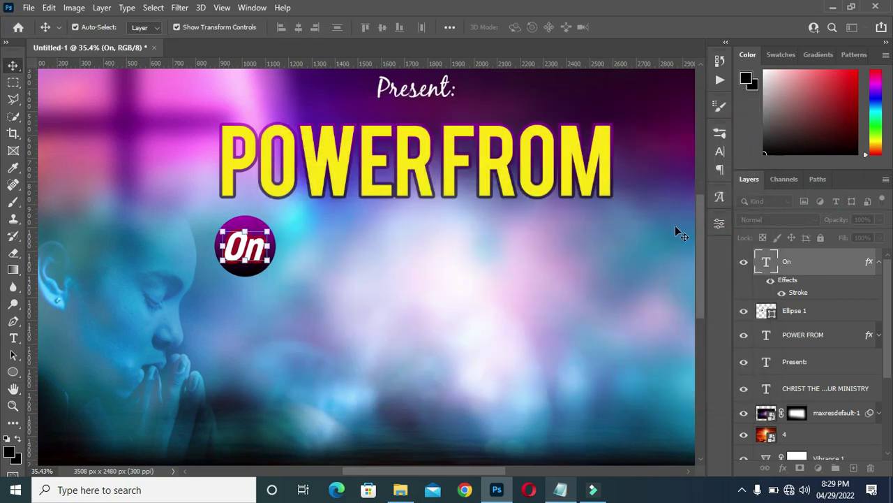
scroll(368, 300, down, 2)
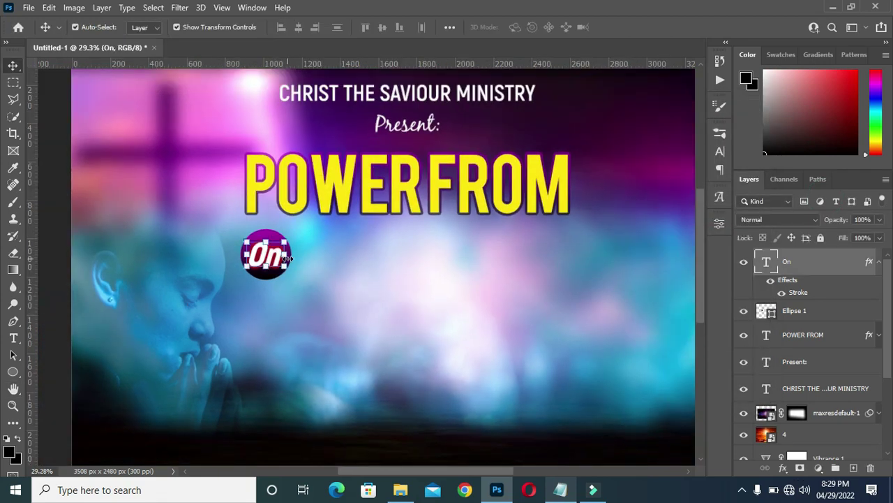
click(293, 277)
scroll(285, 272, down, 1)
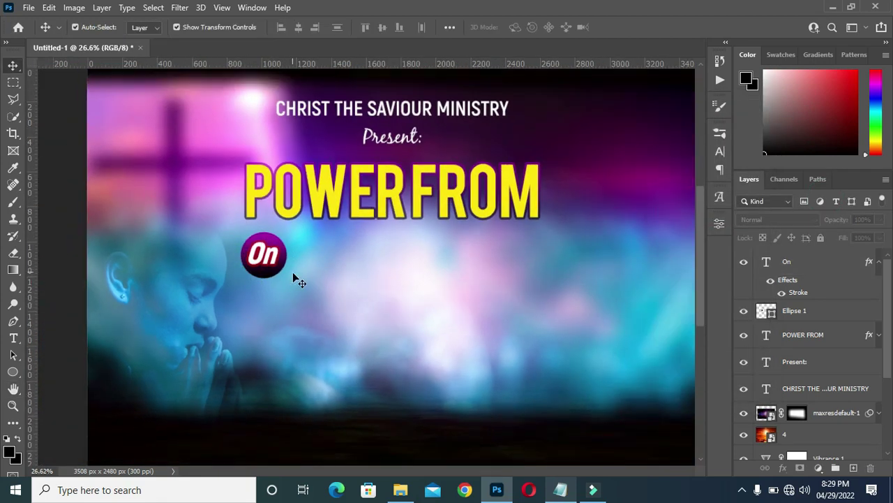
scroll(260, 261, up, 2)
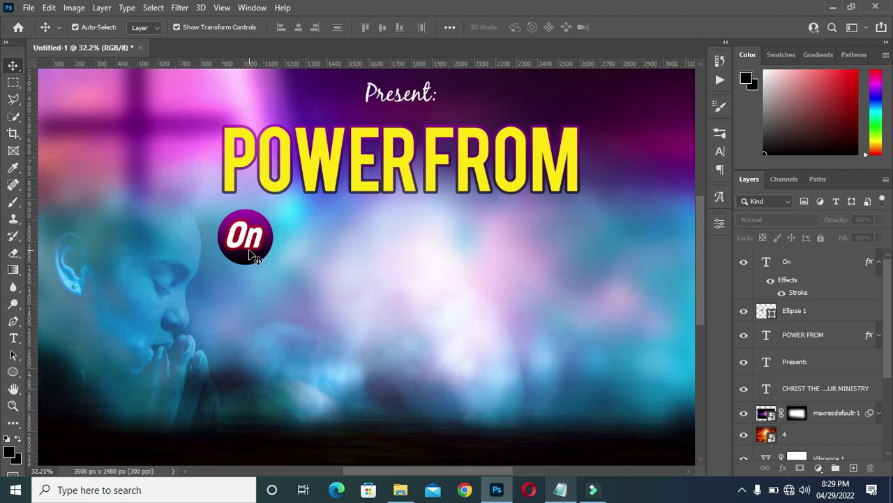
Group the background layers from "maxresdefault-1" down to "1" and name the group BG.
click(880, 263)
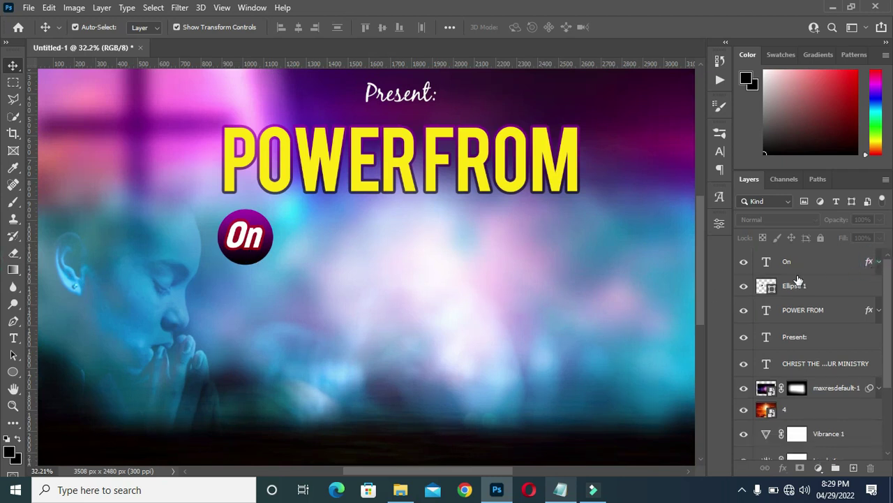
scroll(824, 383, down, 1)
click(825, 362)
scroll(825, 373, down, 1)
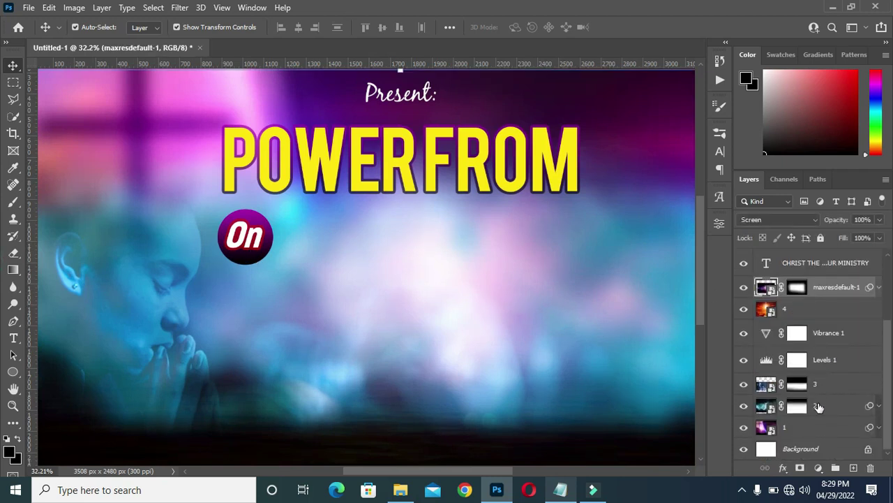
shift+click(812, 434)
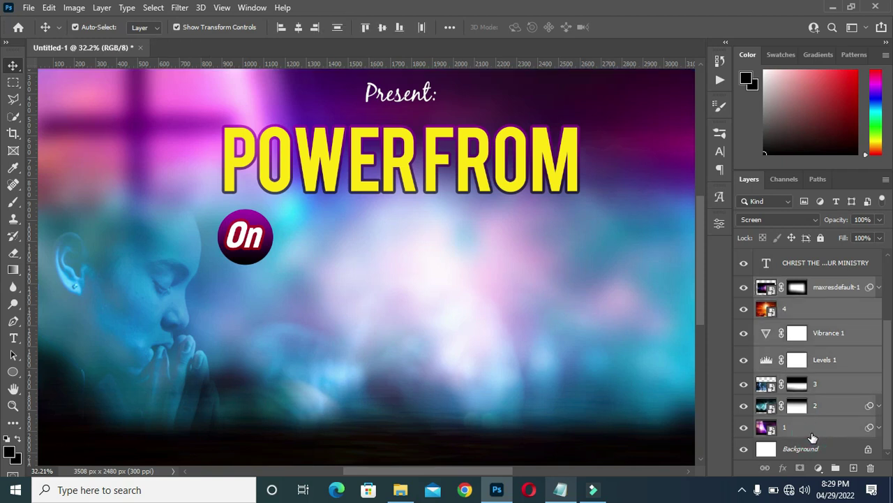
key(ctrl+g)
double_click(789, 386)
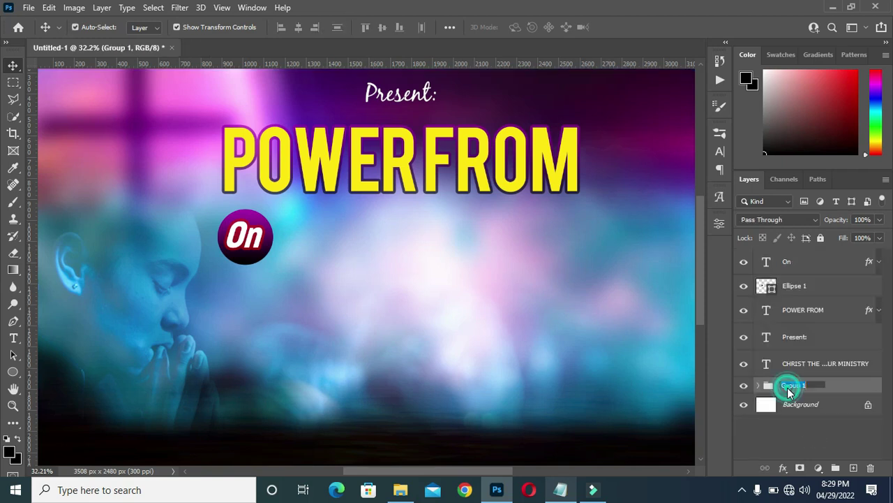
text(Ba)
key(Return)
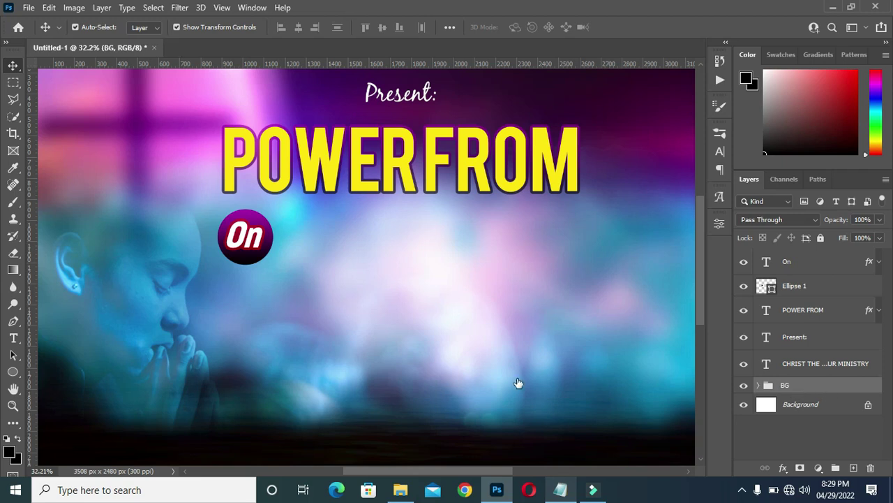
Switch to the Notepad text file and copy the word "High" from the "On High" line.
scroll(361, 223, down, 1)
scroll(484, 222, down, 1)
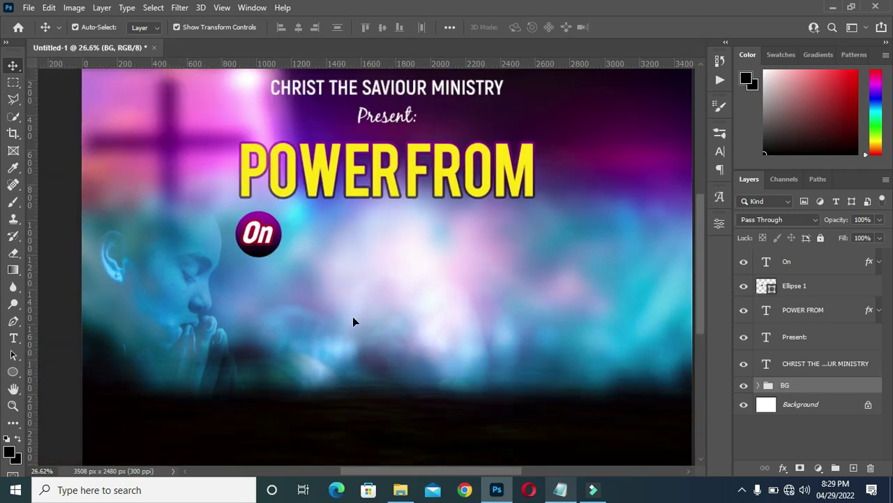
click(560, 489)
drag(171, 203, 205, 203)
key(ctrl+c)
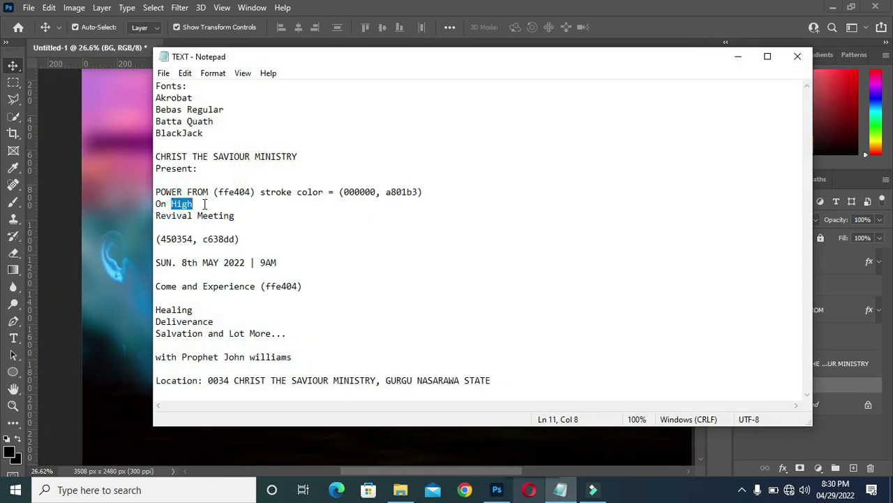
click(738, 56)
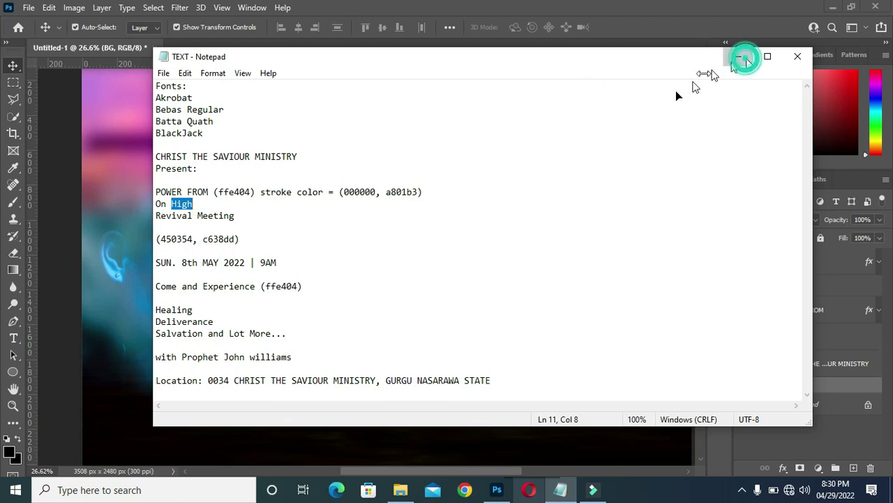
Add the copied "High" as white 29 pt Akrobat Black text in the open area below the "On" circle.
key(t)
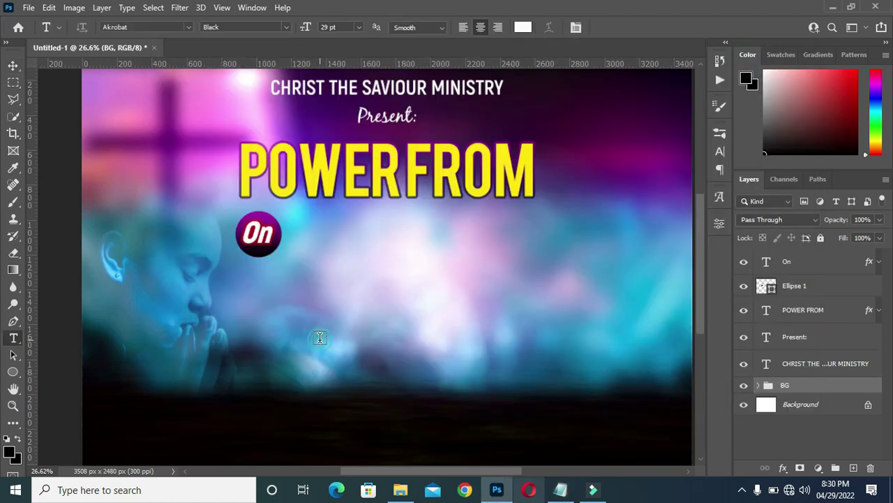
click(320, 342)
key(ctrl+v)
click(624, 27)
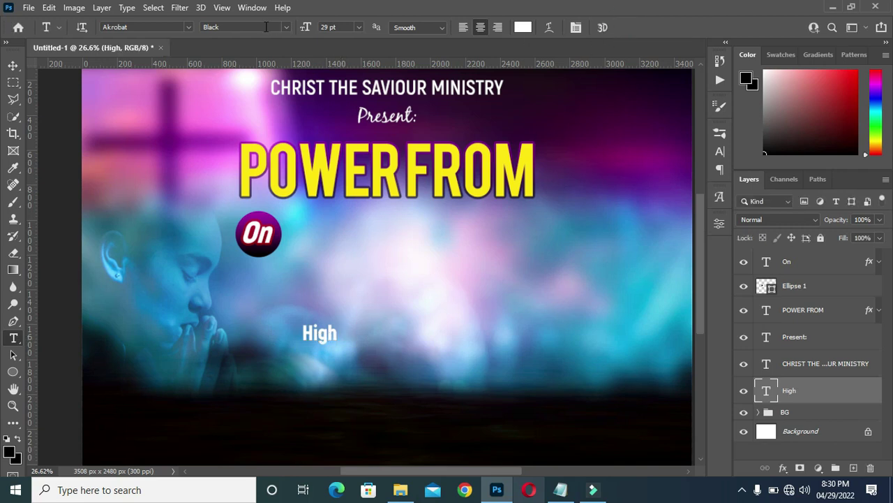
Set the "High" text's font to Batta Quath and enlarge the text to roughly the width of the "POWER FROM" title.
click(189, 28)
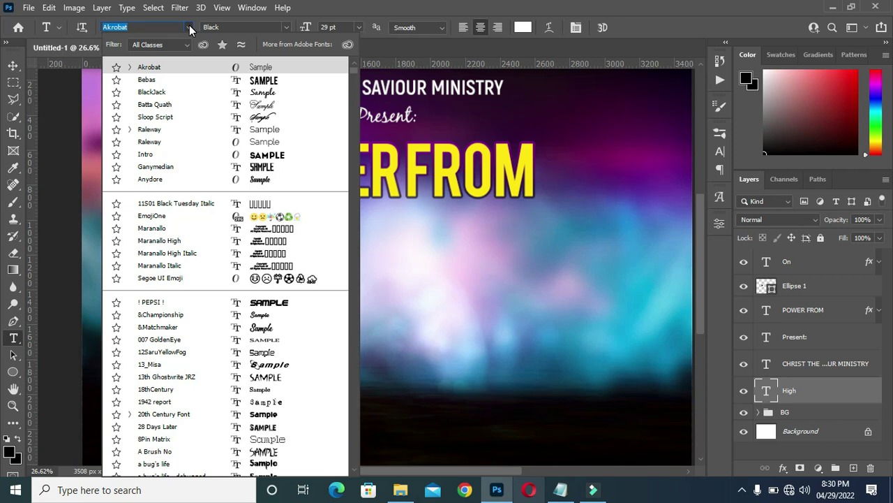
click(165, 106)
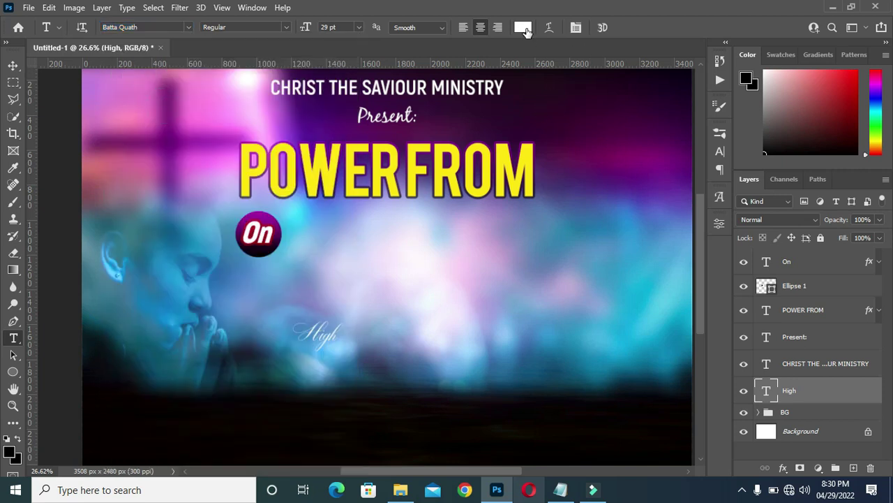
click(13, 65)
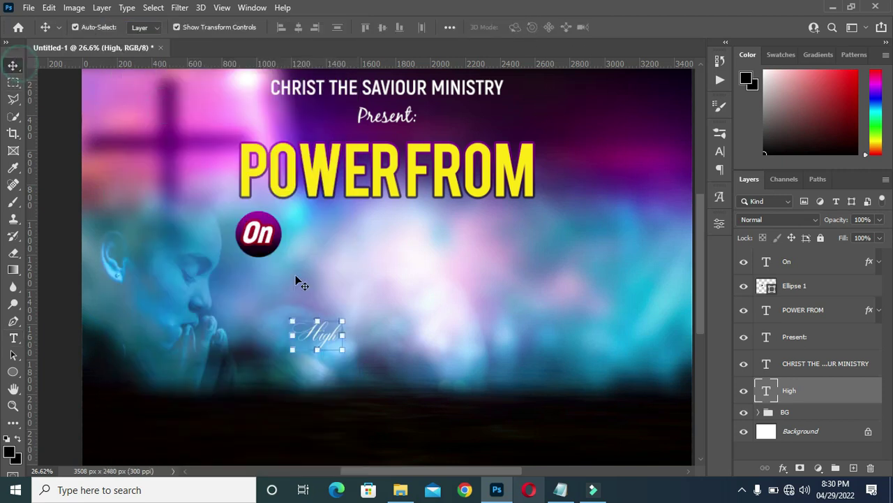
drag(341, 320, 558, 189)
drag(292, 351, 206, 372)
Bring the High layer to the top of the layer stack and shift the text up over the lower edge of "POWER FROM".
drag(817, 385, 790, 259)
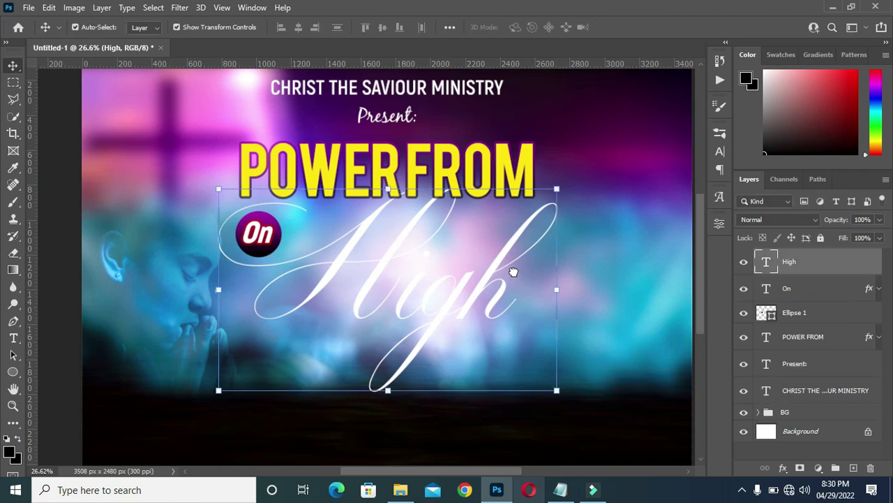
drag(397, 278, 363, 241)
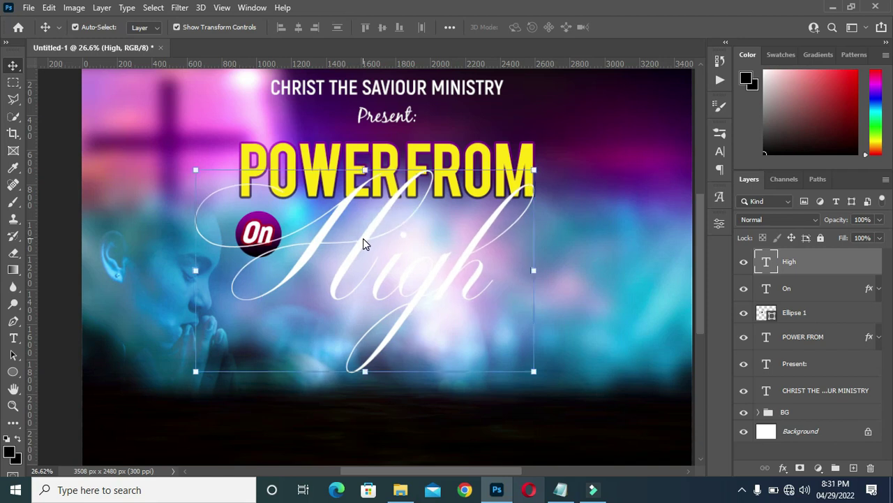
Move the "On" text and its circle together into the loop of the script "H" and scale them down to 83.52%.
click(814, 289)
shift+click(814, 307)
click(278, 256)
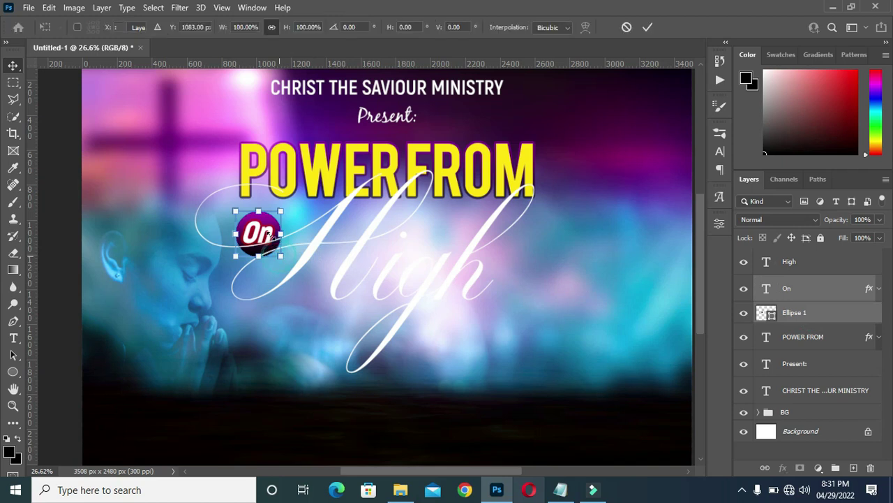
drag(268, 233, 243, 218)
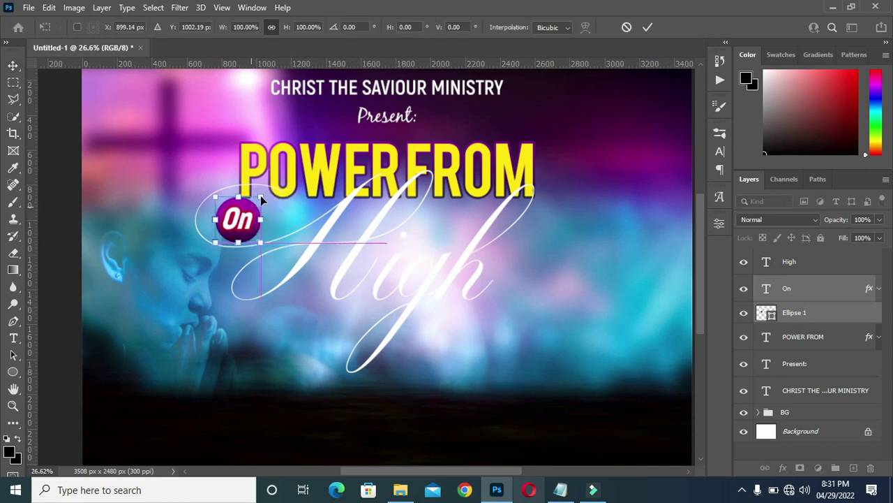
scroll(251, 196, up, 1)
scroll(248, 197, up, 1)
drag(235, 196, 236, 206)
click(649, 27)
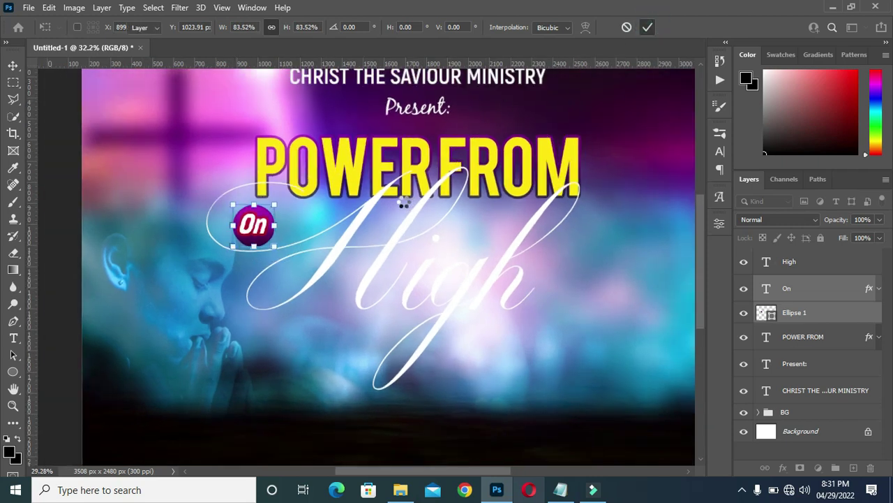
Duplicate the High text layer and hide the original.
scroll(390, 269, down, 3)
scroll(425, 278, up, 1)
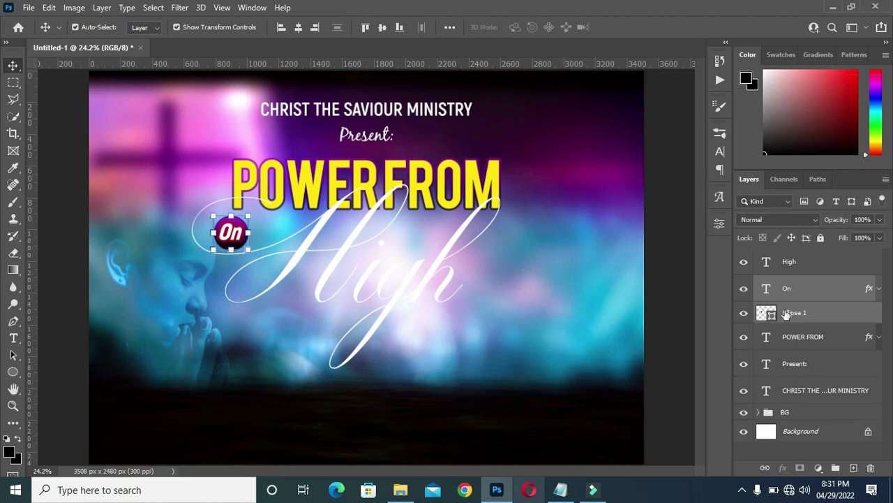
click(791, 264)
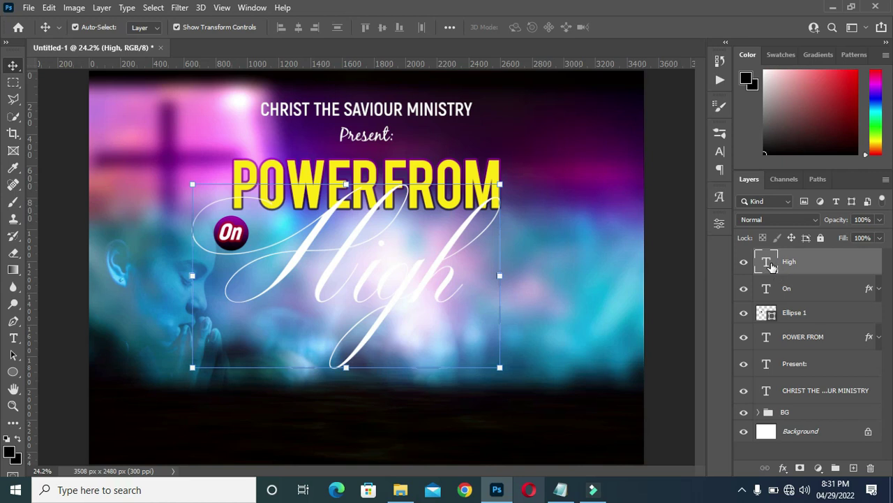
key(ctrl)
key(ctrl+j)
click(743, 288)
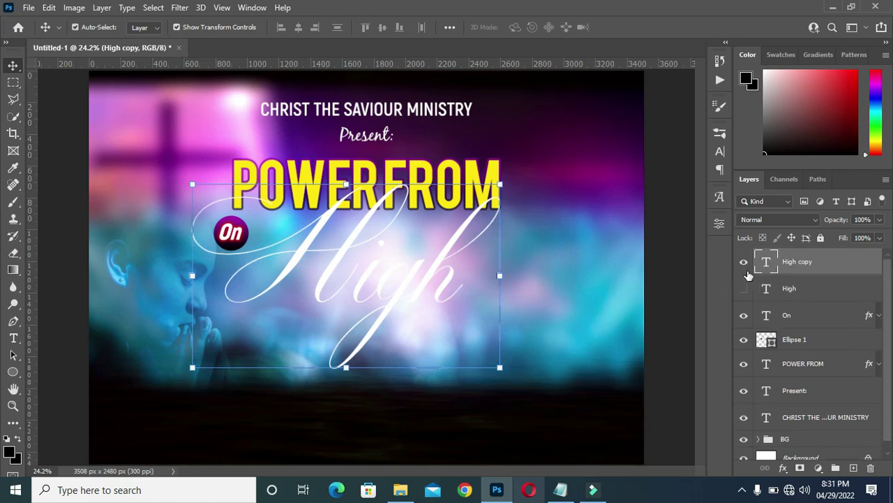
Convert the High copy layer to a smart object and give it a Gradient Overlay with the black-to-purple preset.
right_click(799, 264)
click(698, 165)
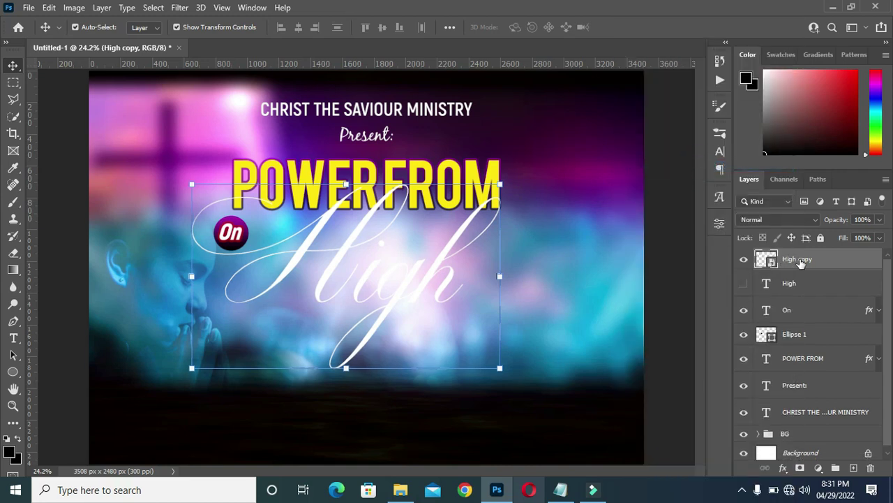
click(783, 469)
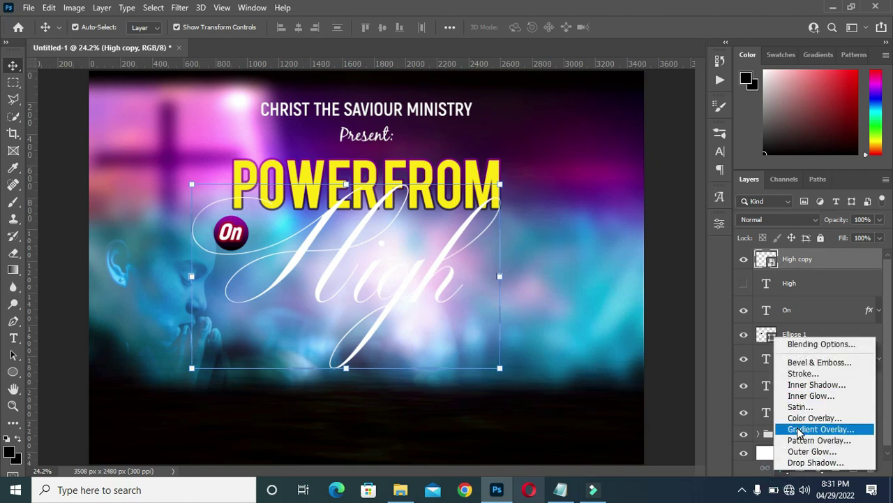
click(800, 430)
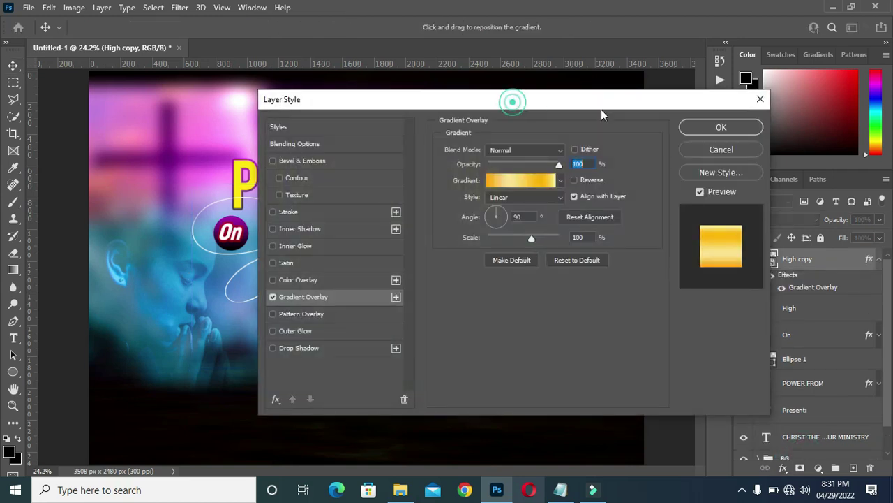
drag(602, 113, 817, 134)
click(737, 201)
scroll(661, 145, down, 5)
click(598, 166)
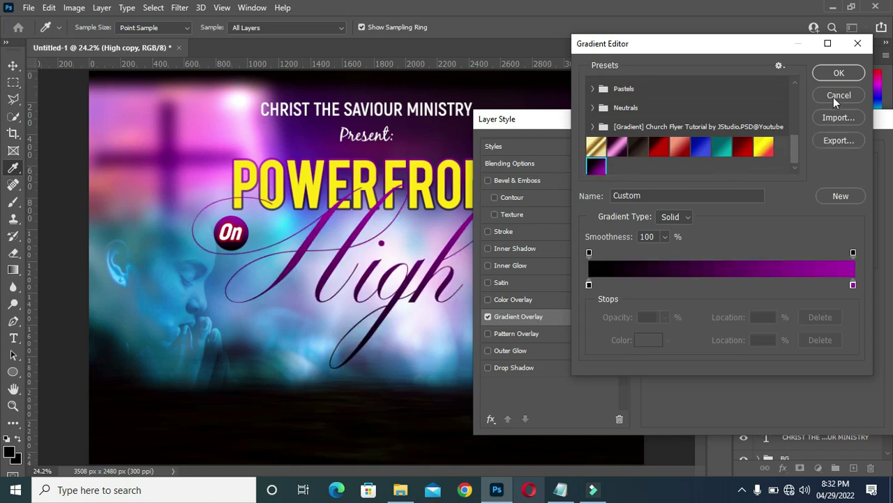
click(839, 73)
Add a 13 px outside stroke at 63% opacity to the High copy layer and set its color to white ffffff.
mouse_move(753, 121)
mouse_down()
mouse_move(732, 123)
mouse_move(743, 120)
mouse_up()
click(507, 231)
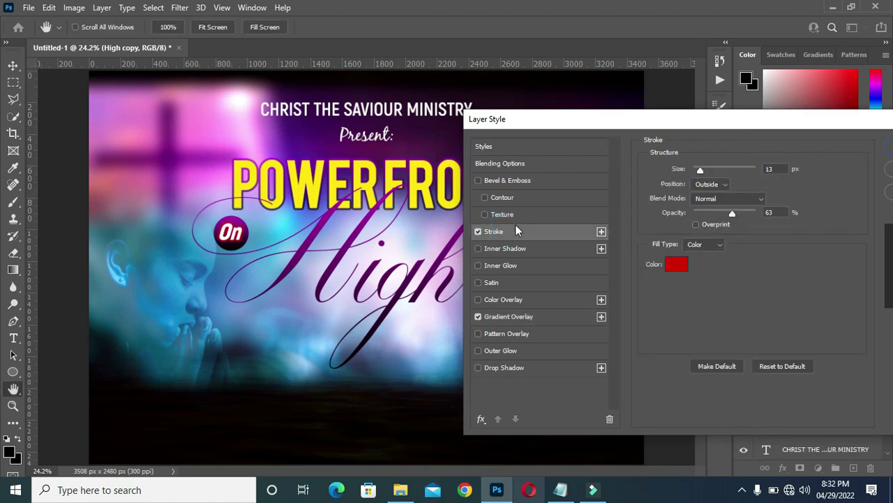
click(675, 264)
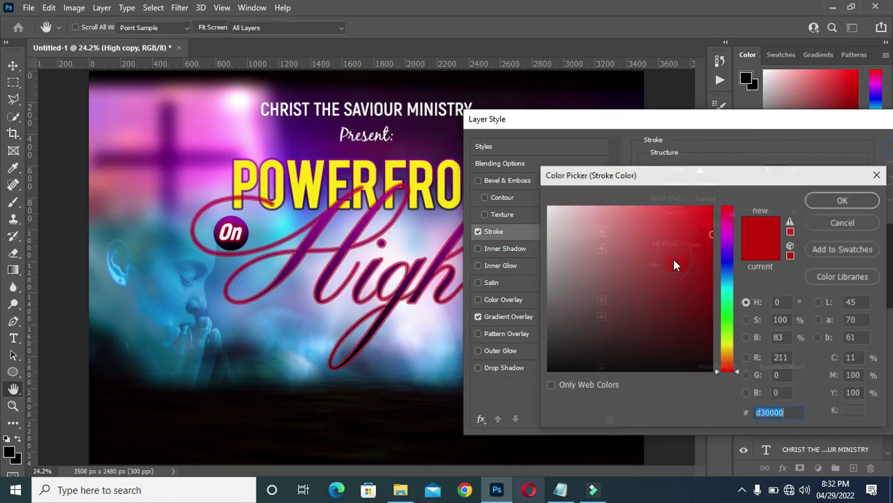
drag(569, 218, 529, 192)
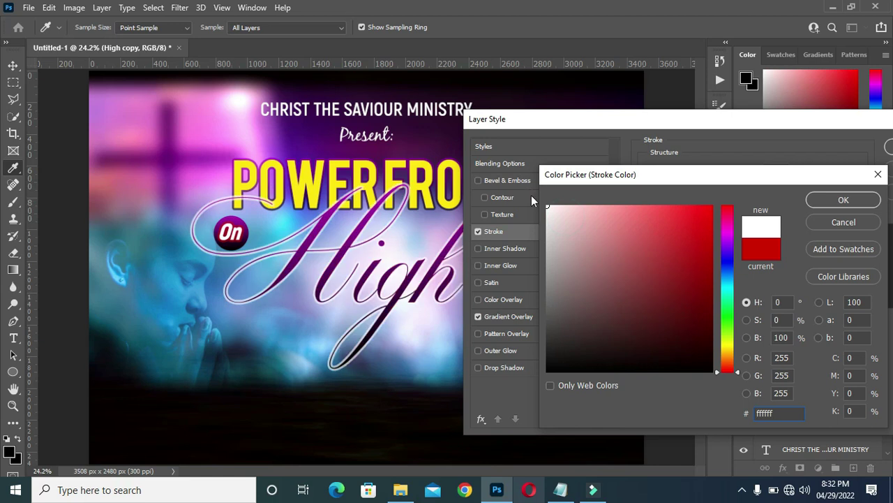
click(689, 121)
click(841, 200)
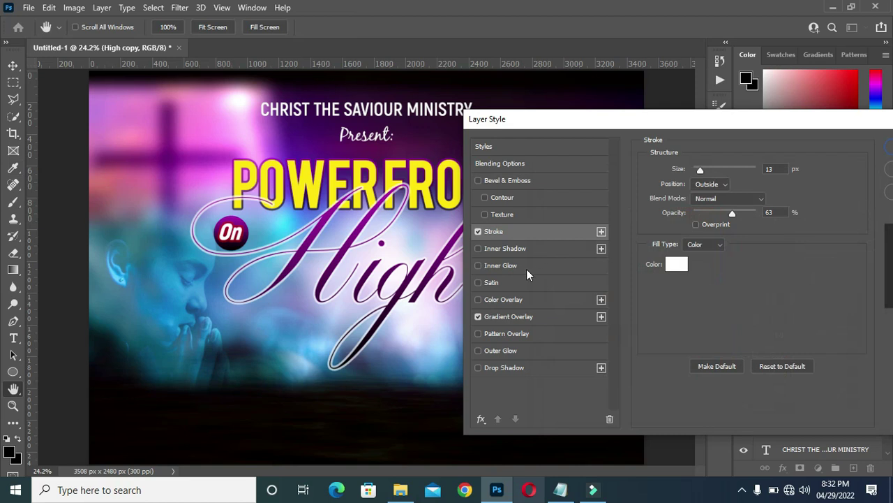
Add a black drop shadow to the High copy layer with distance 8 px, spread 22% and size 38 px, and apply the layer style.
click(506, 368)
drag(639, 122, 650, 119)
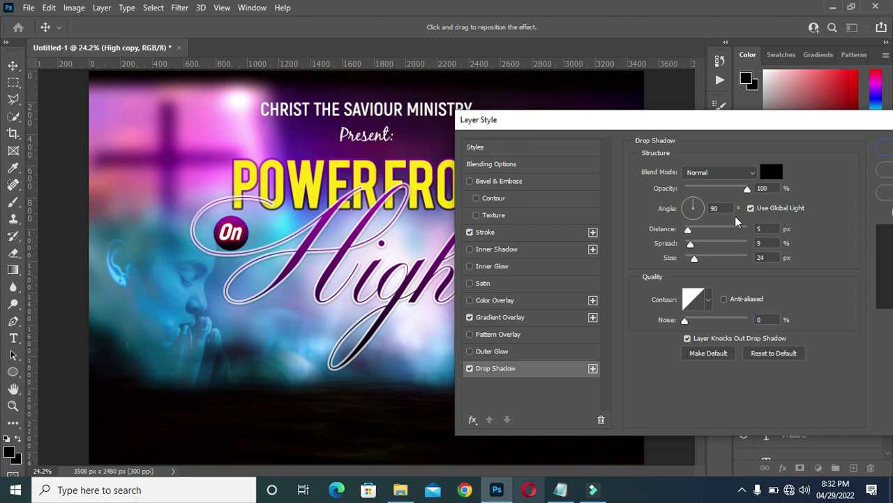
click(763, 229)
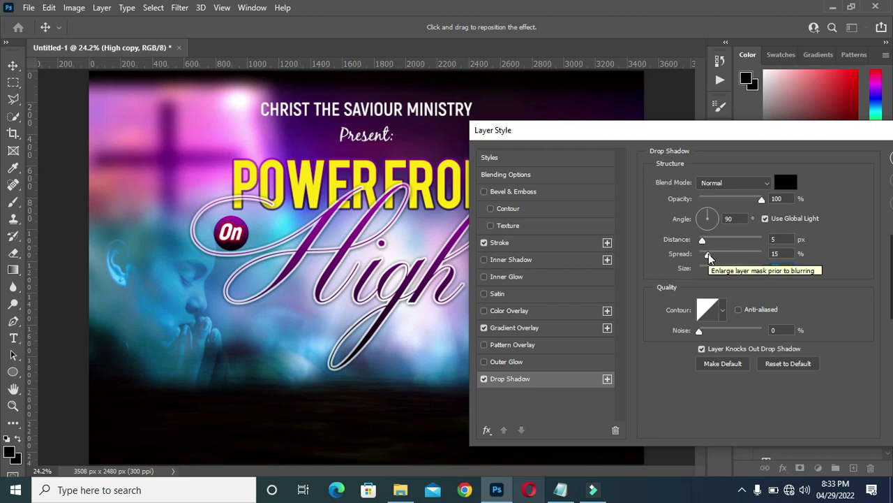
drag(702, 239, 757, 269)
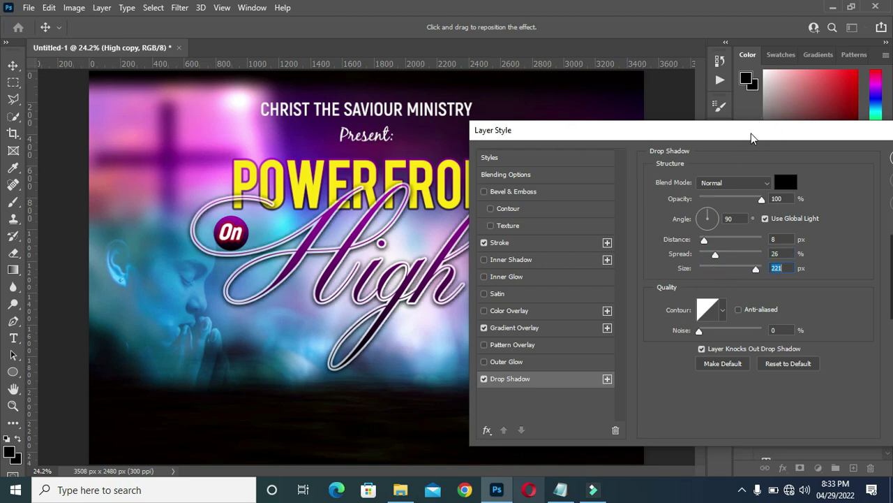
click(719, 271)
drag(717, 271, 714, 255)
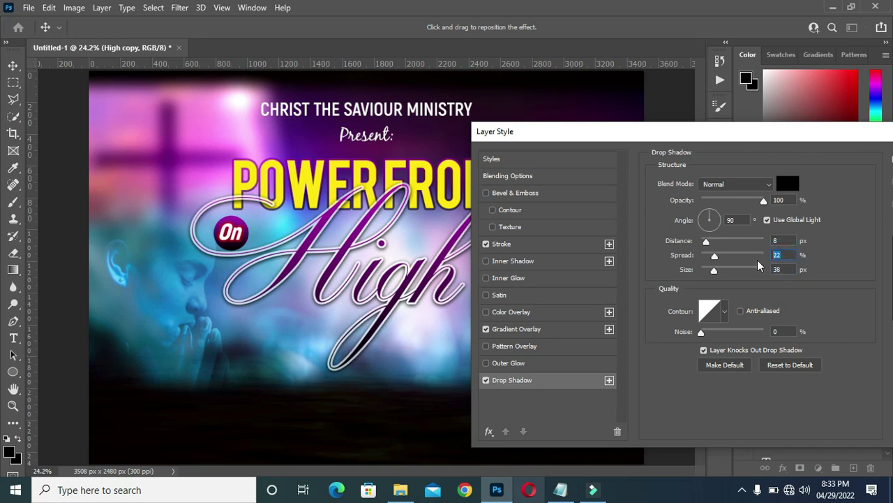
click(781, 267)
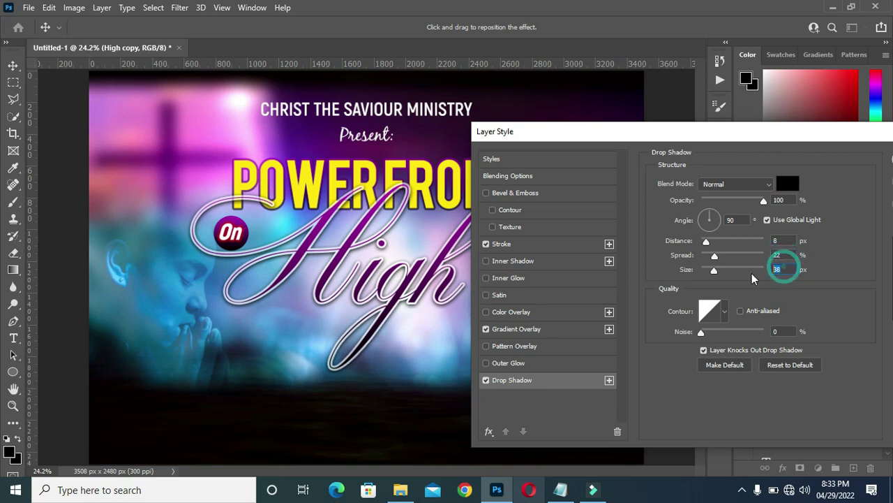
drag(808, 133, 628, 132)
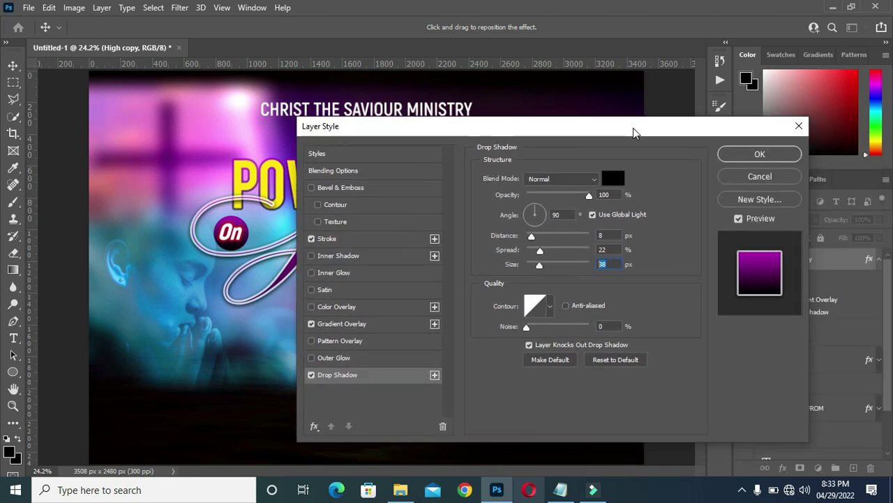
click(761, 155)
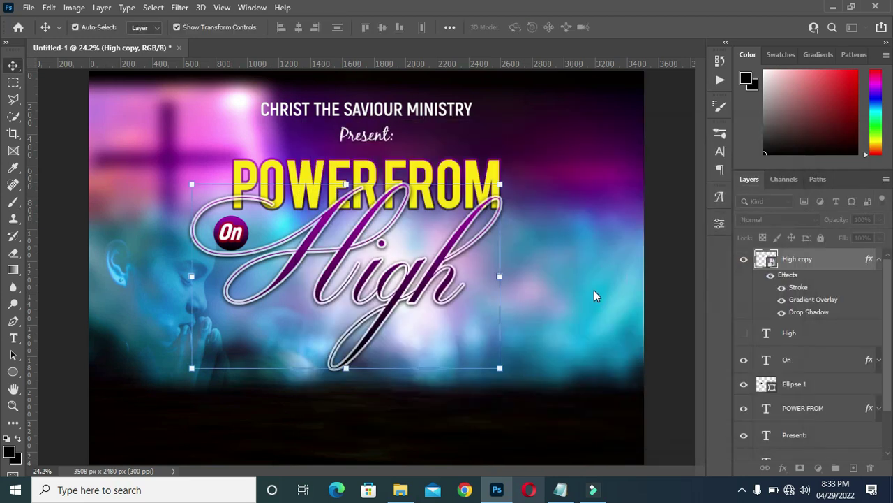
Deselect the High copy layer and collapse its list of effects.
click(673, 285)
key(ctrl+minus)
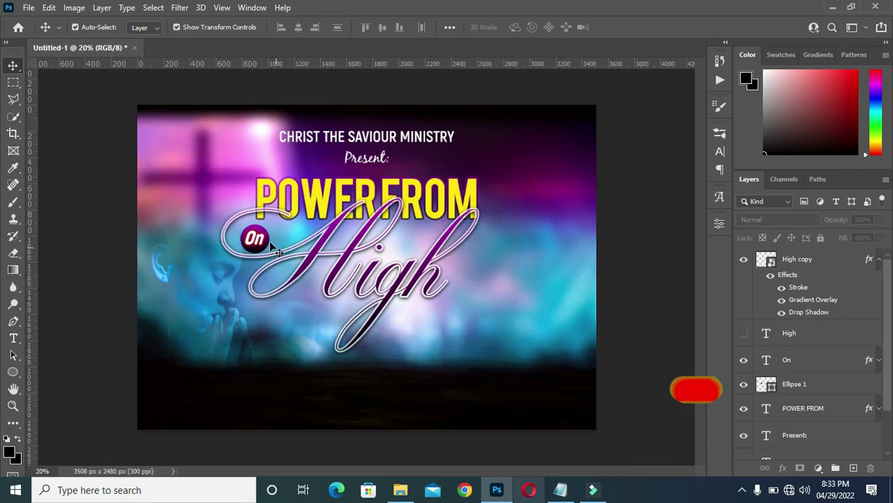
key(ctrl+0)
scroll(255, 242, up, 1)
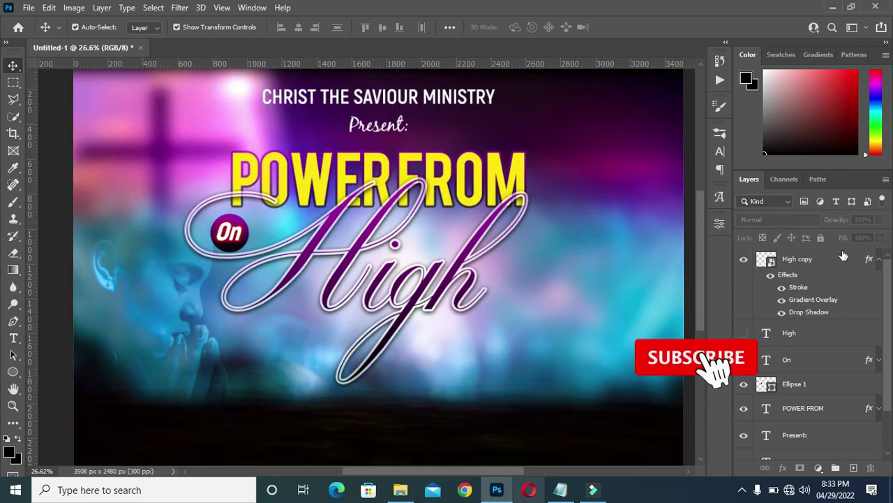
click(877, 259)
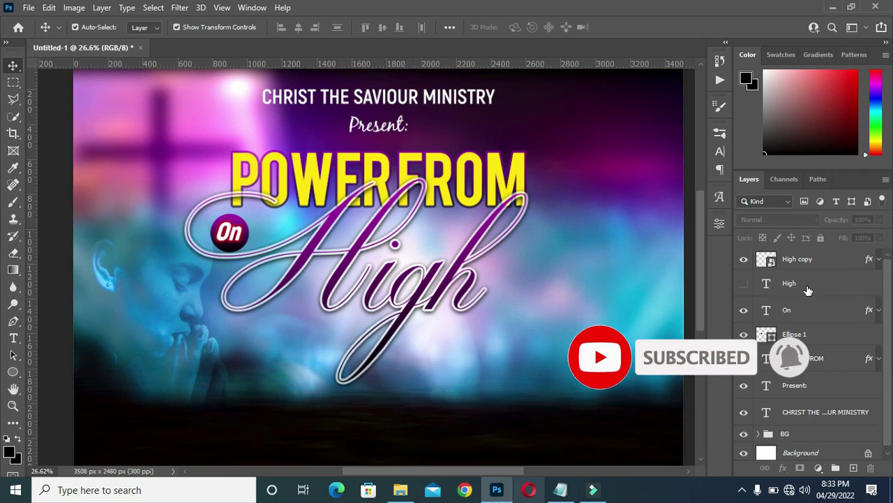
Nudge the "On" text and its circle up 20 px together and enlarge them to 109.08% inside the loop of the "H".
click(803, 308)
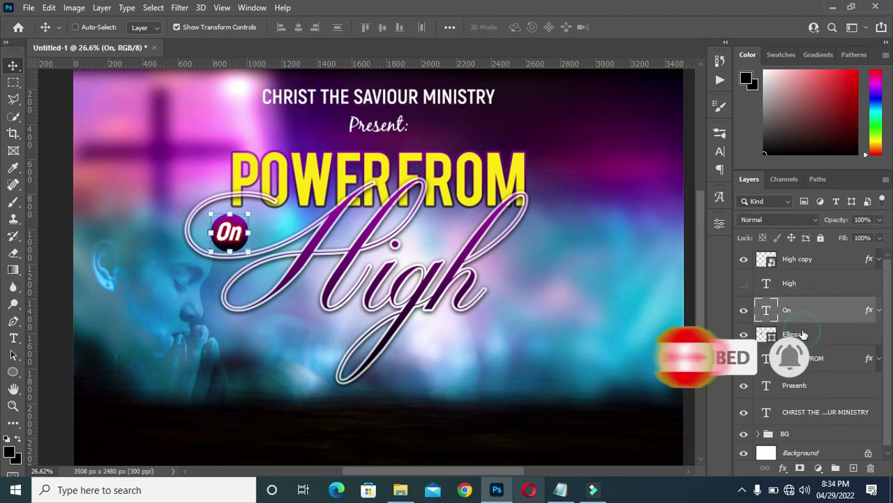
key(shift+Up)
key(shift+Up)
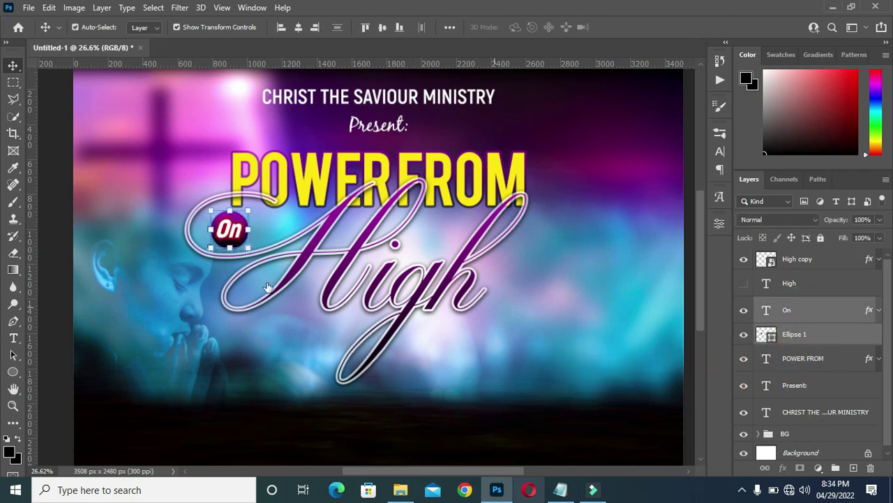
scroll(241, 247, up, 3)
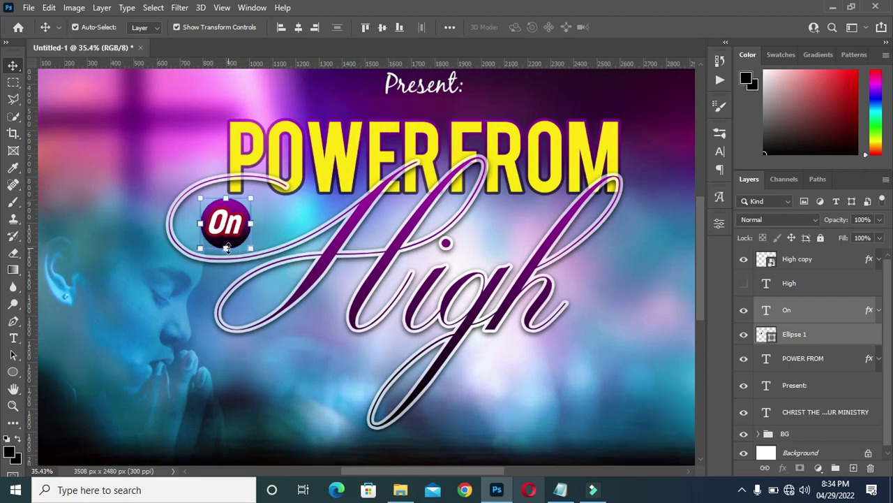
key(ctrl+t)
drag(226, 247, 227, 253)
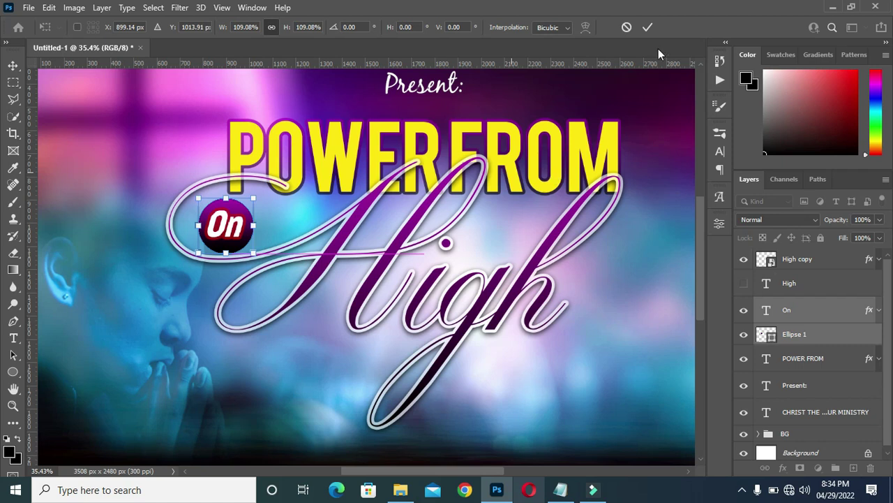
click(647, 28)
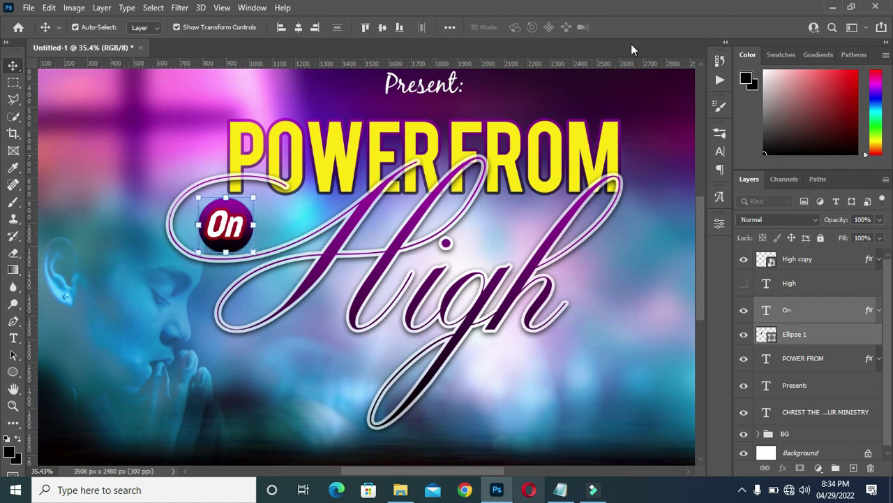
key(ctrl+0)
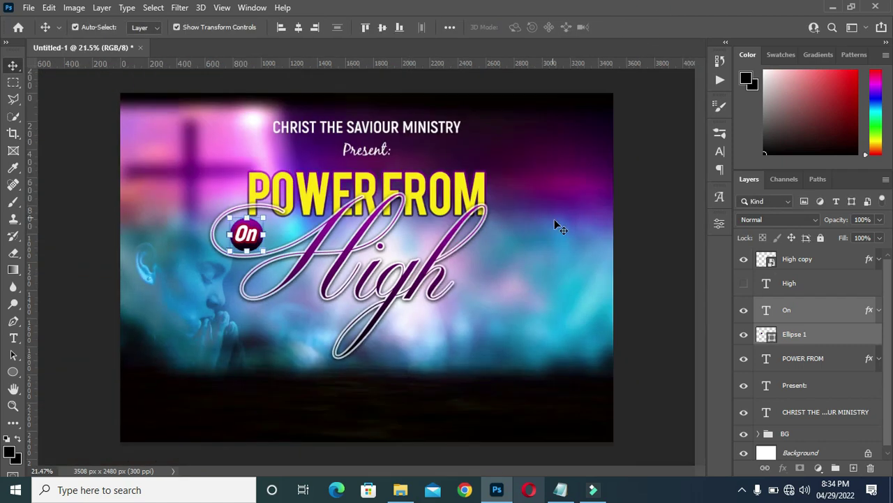
Switch to the TEXT notes in Notepad and try to copy the "Revival Meeting" line.
click(577, 253)
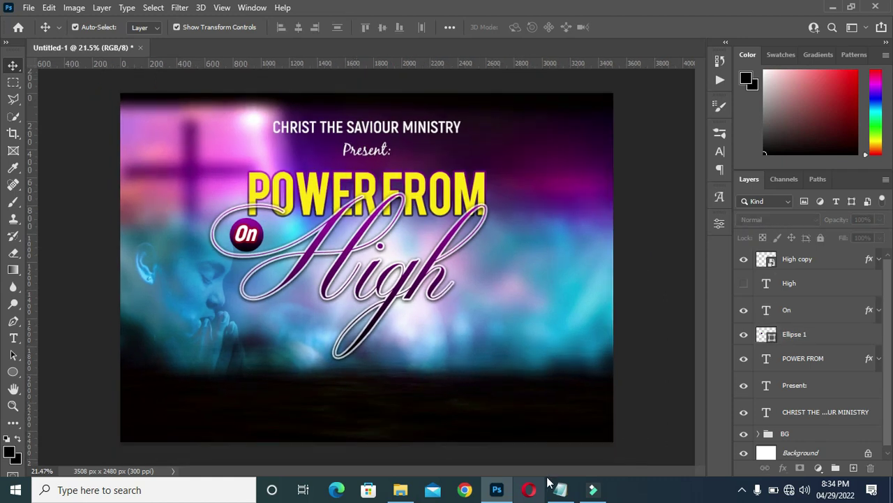
click(559, 490)
drag(237, 216, 138, 219)
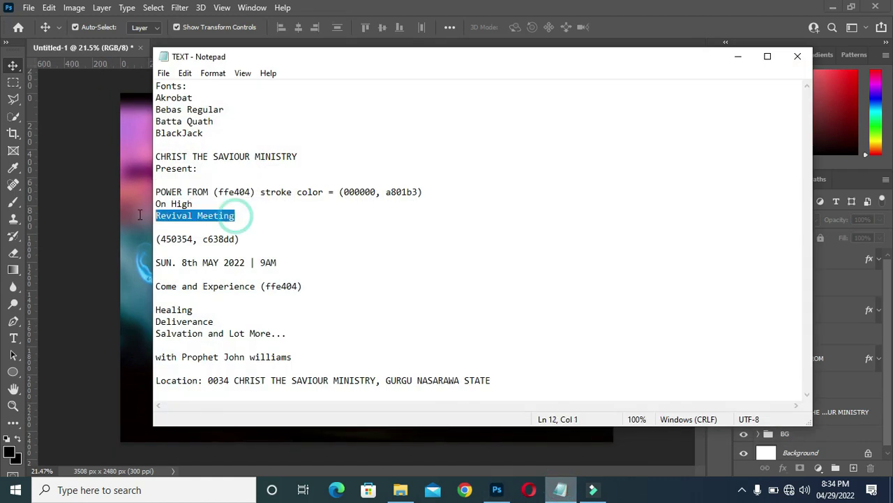
text(High)
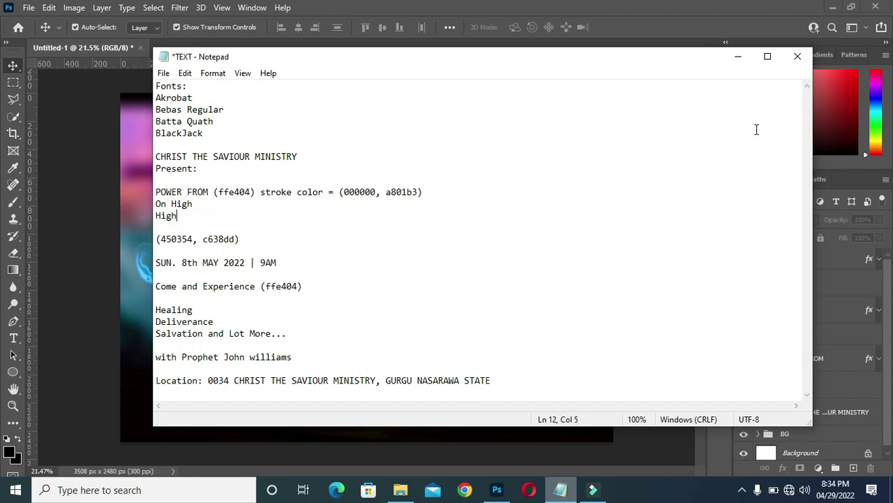
click(737, 56)
Add a new text layer reading "High" over the tail of the "High" title and select all of its text.
key(t)
click(395, 328)
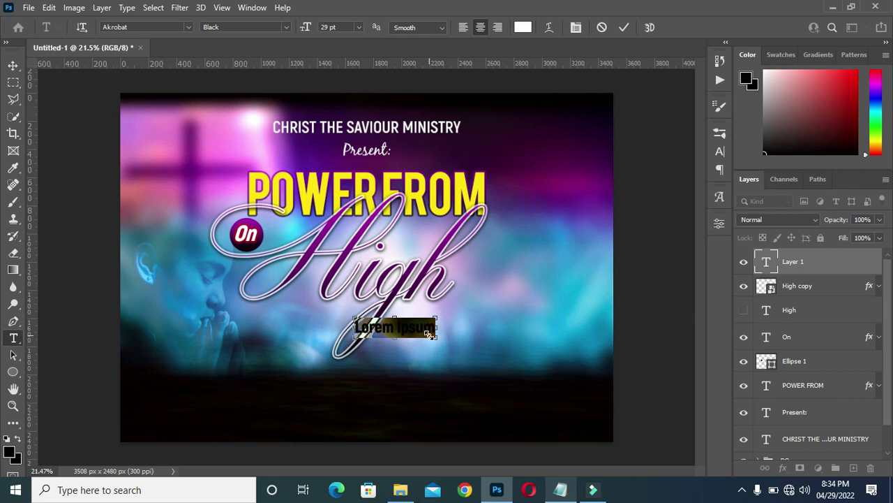
text(High)
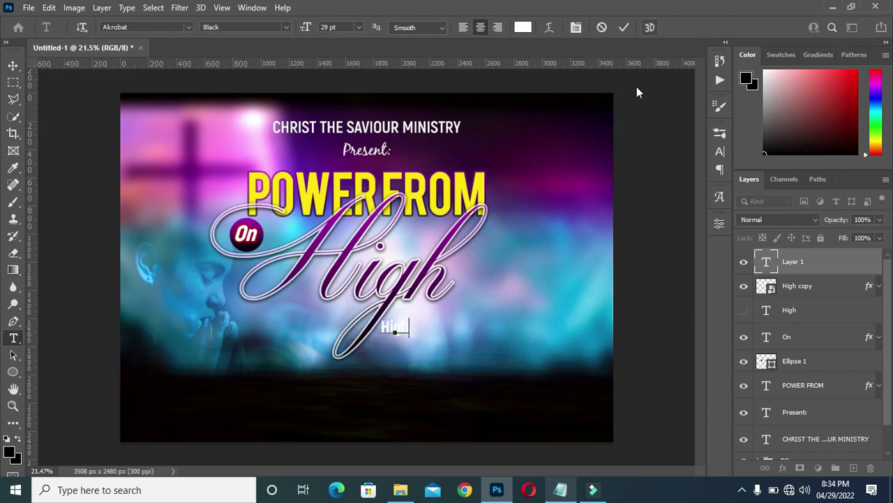
key(ctrl+a)
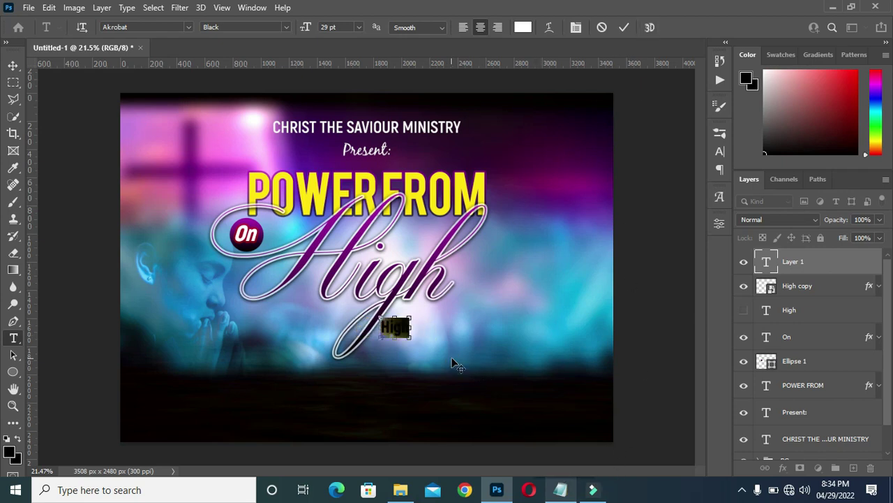
Restore and copy the "Revival Meeting" line in the Notepad notes, and replace the new layer's text with it in Photoshop.
click(561, 489)
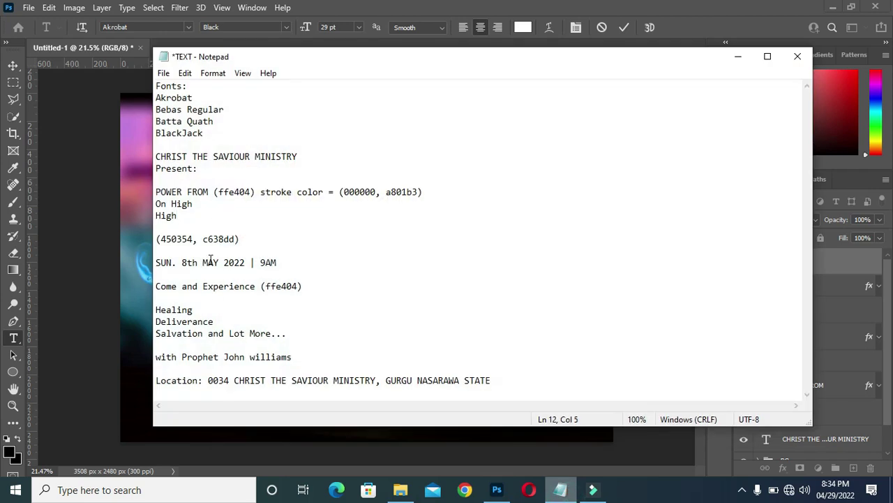
key(ctrl+z)
key(ctrl+c)
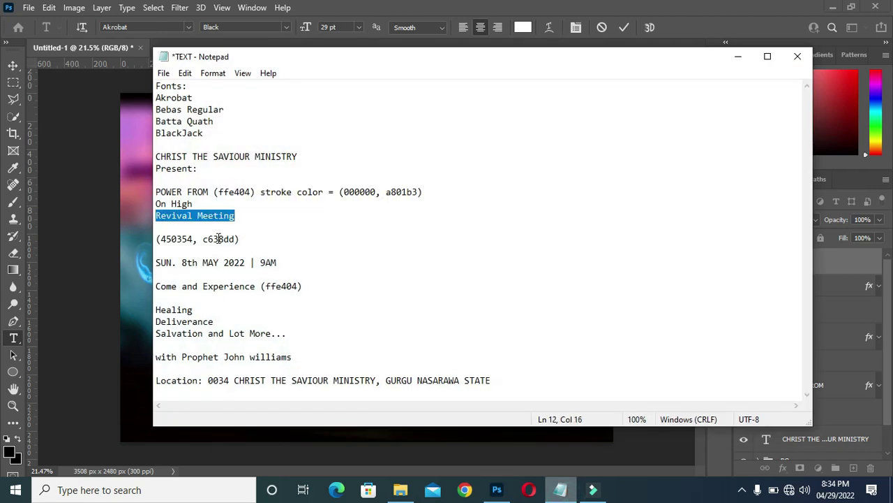
click(738, 56)
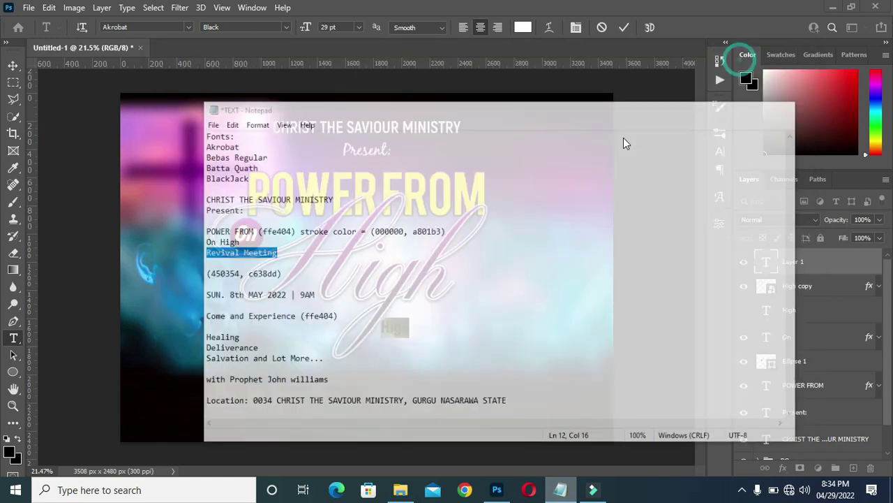
key(ctrl+v)
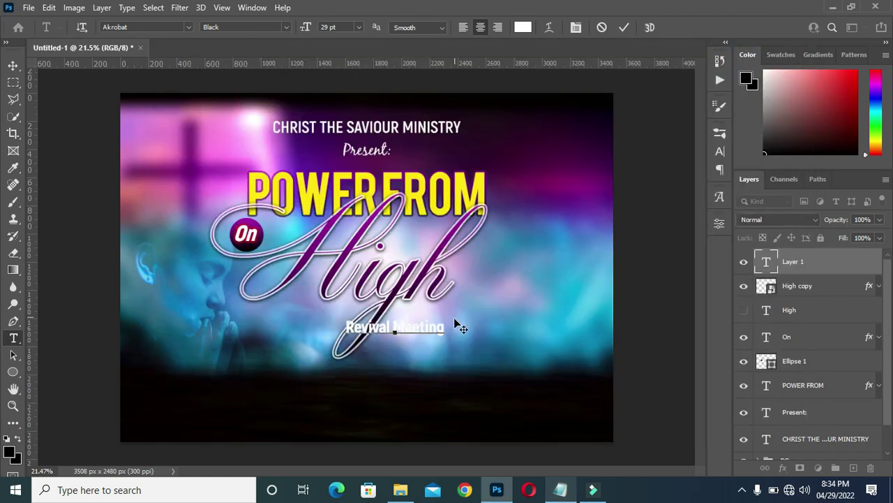
click(624, 28)
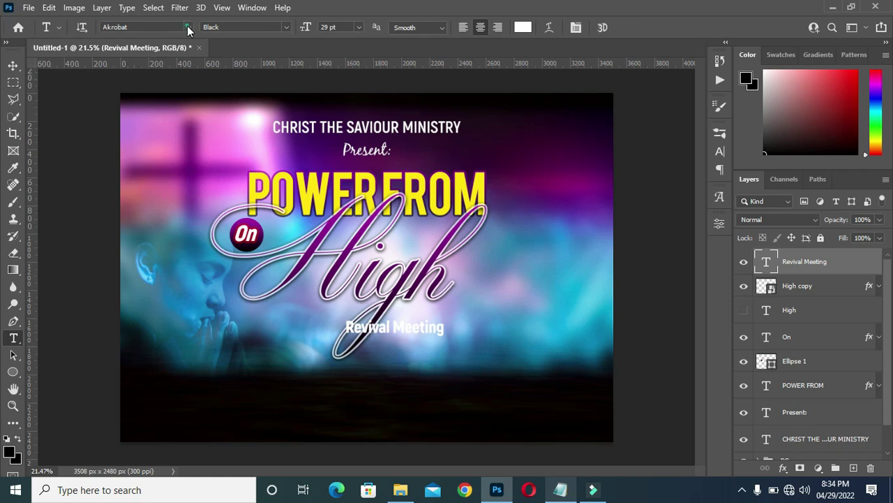
Set the "Revival Meeting" text in the BlackJack font and place it under the "gh" of the title, enlarged to 118.54%.
click(187, 28)
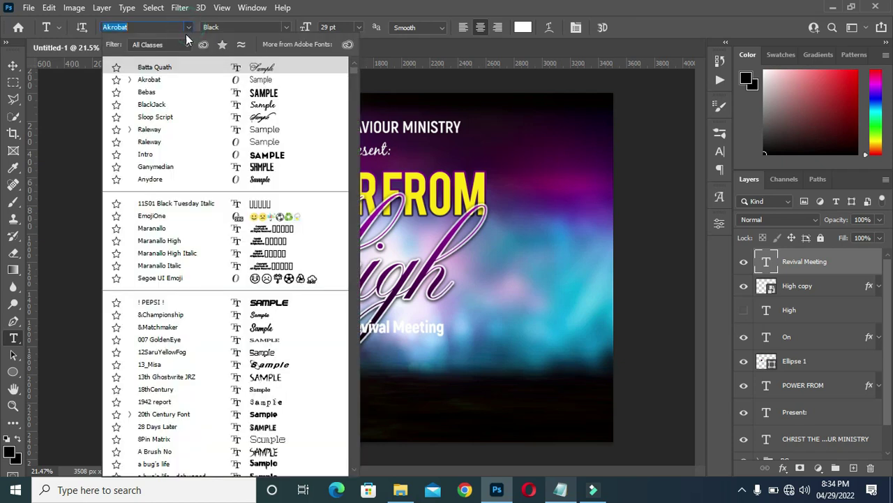
click(159, 106)
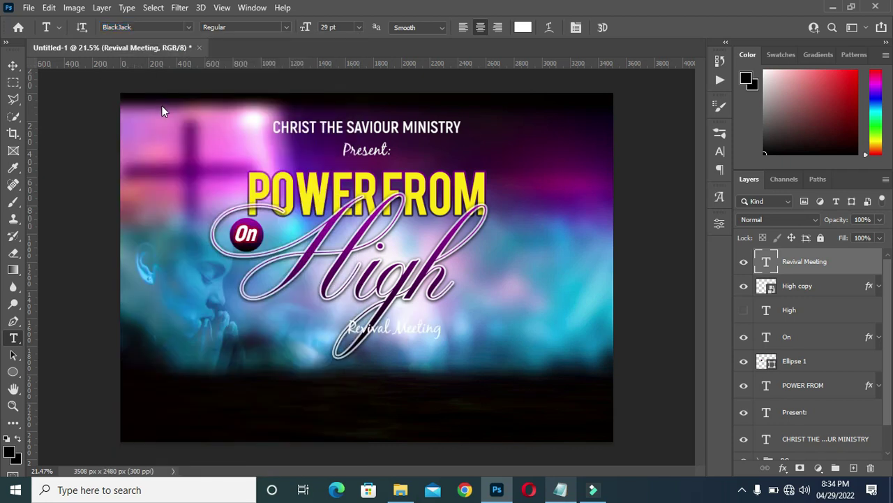
click(13, 65)
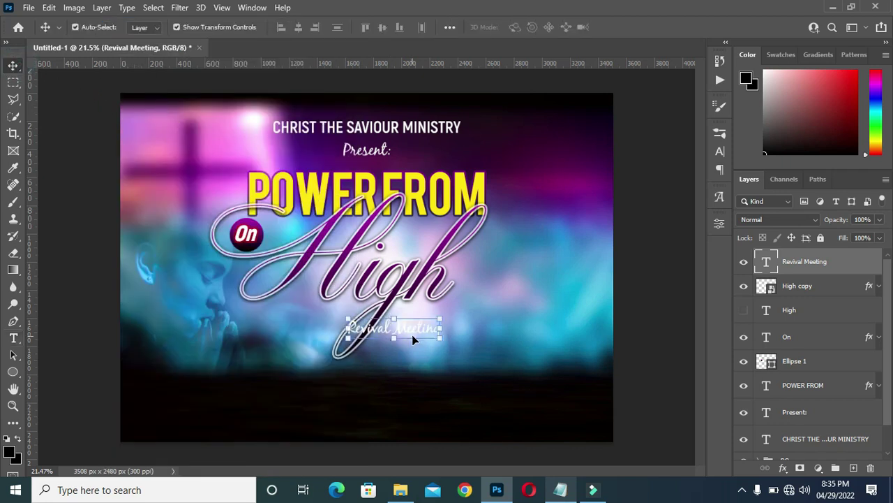
drag(414, 332, 499, 332)
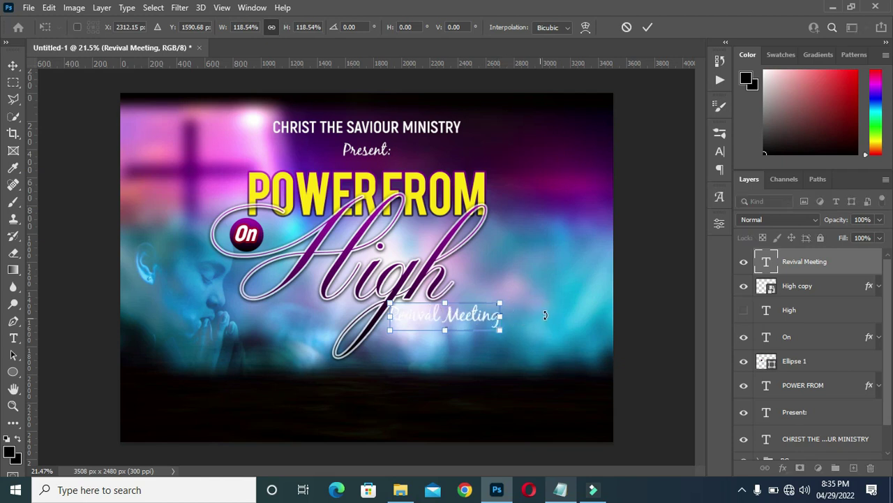
key(Return)
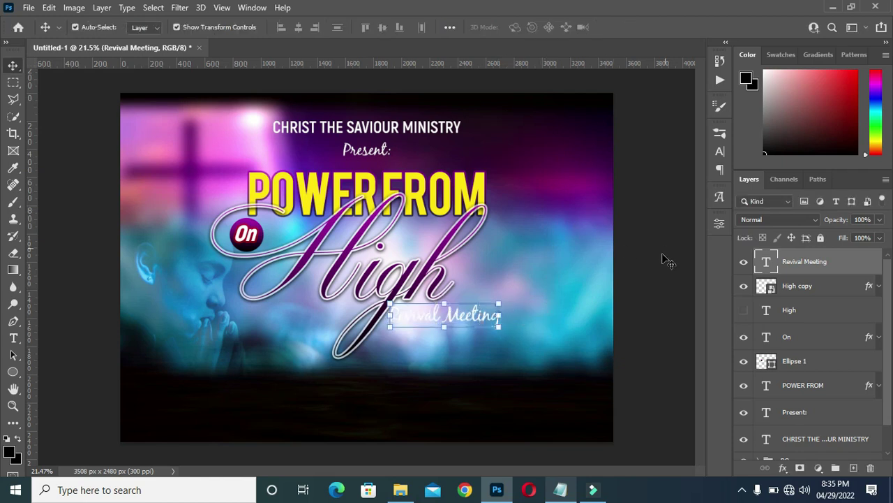
Add a drop shadow to the Revival Meeting layer and move the effect settings clear of the title artwork.
click(783, 469)
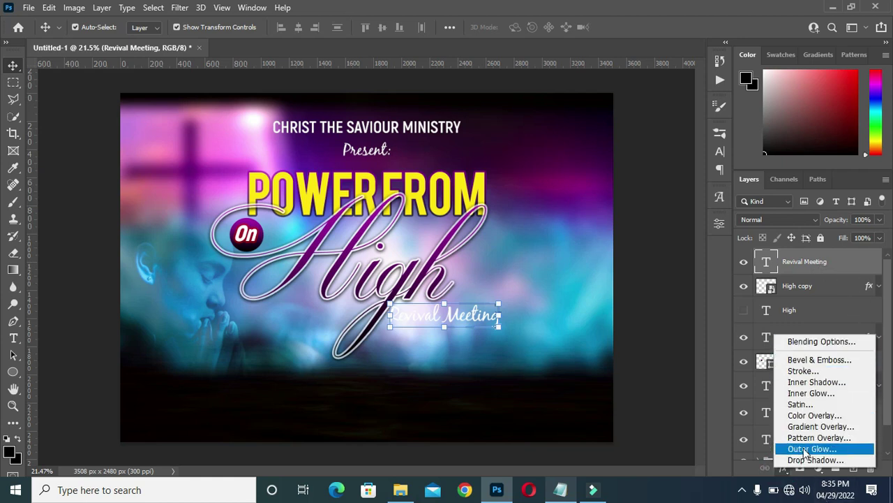
click(810, 458)
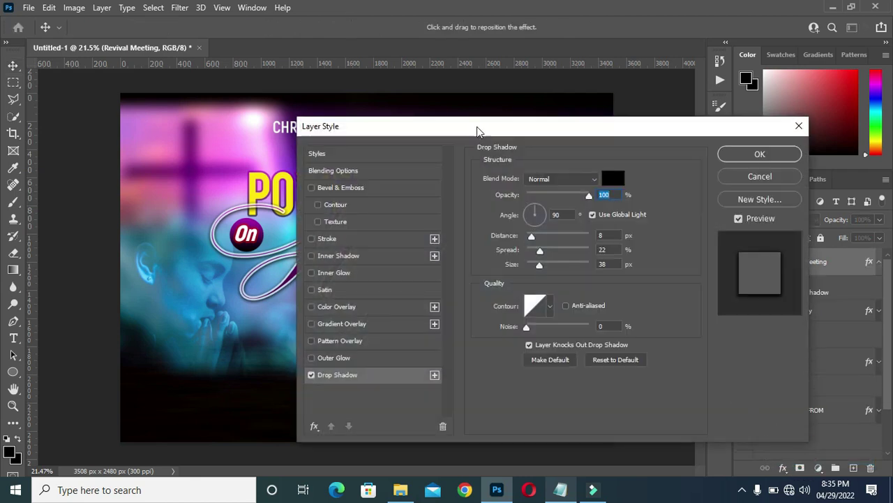
drag(495, 121, 712, 130)
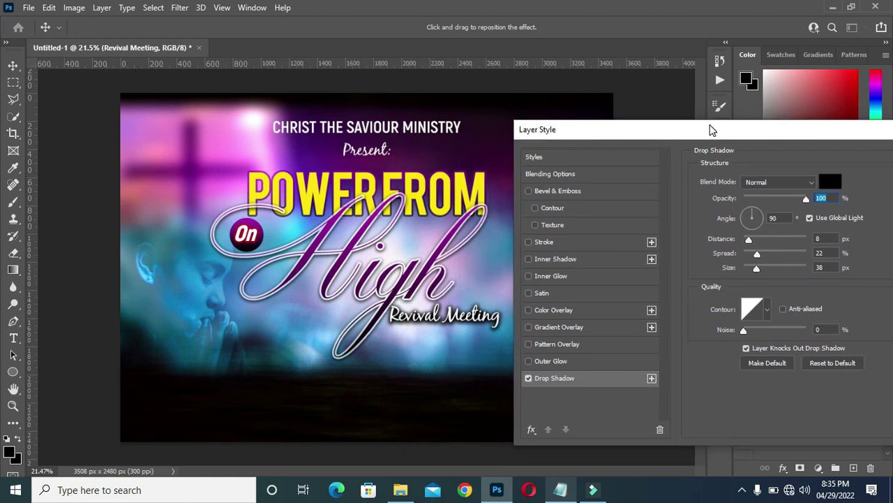
Set the Revival Meeting drop shadow to a distance of 5 px, spread of 15% and size of 9 px.
click(827, 238)
text(5)
click(823, 253)
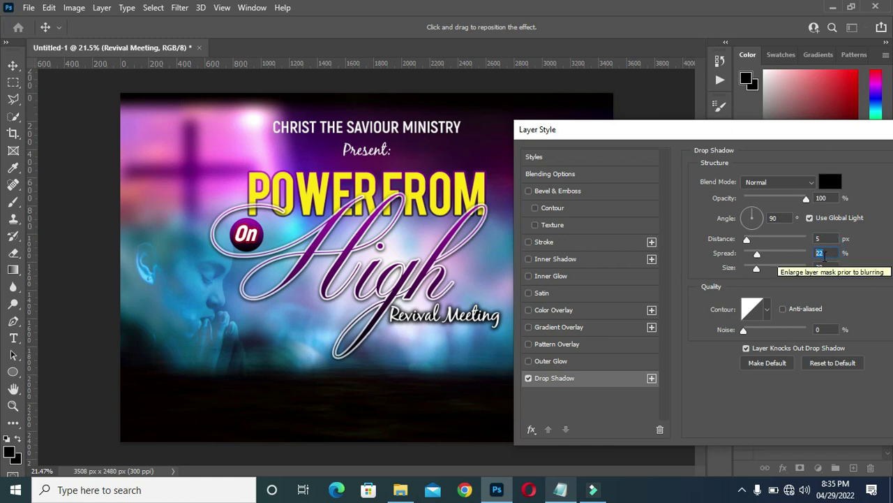
text(15)
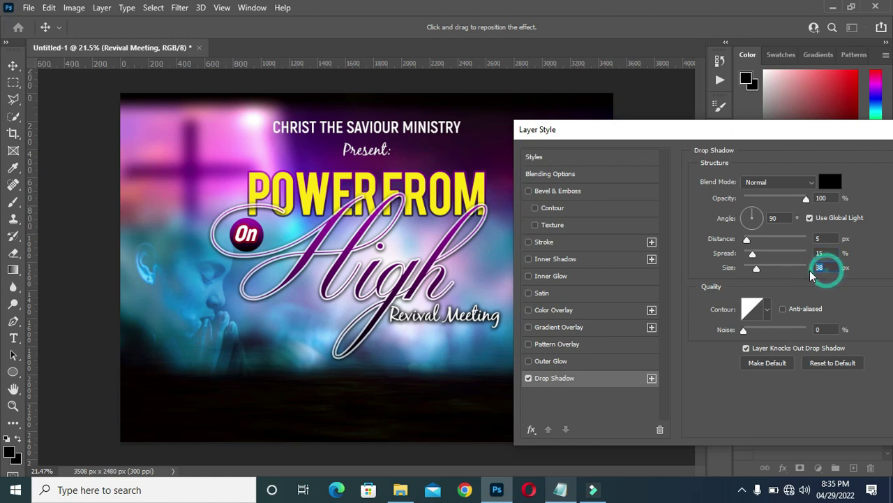
text(9)
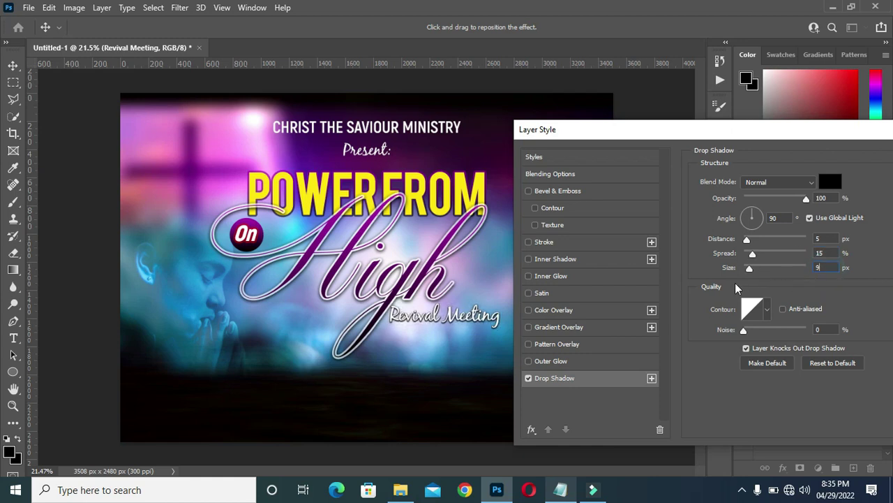
drag(767, 132, 494, 126)
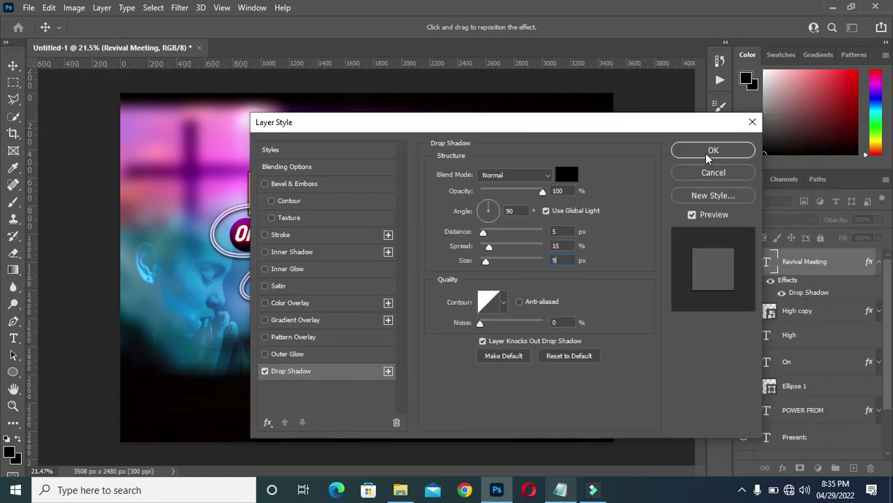
click(713, 151)
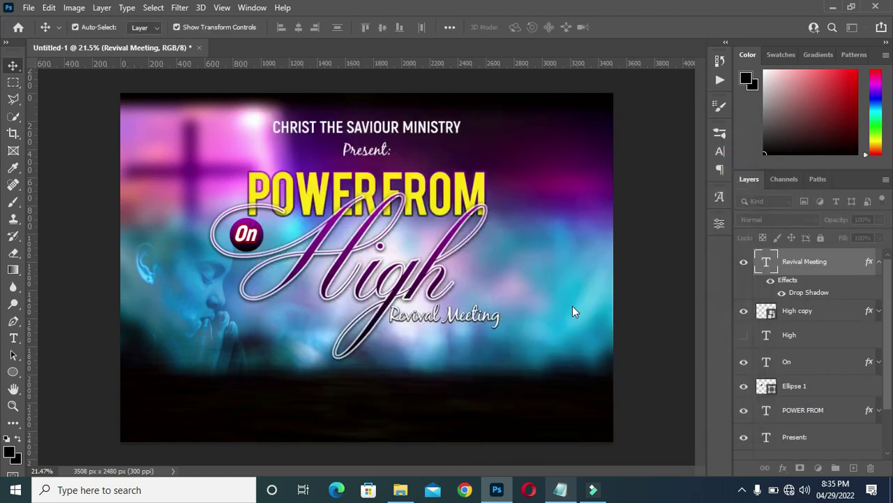
click(645, 311)
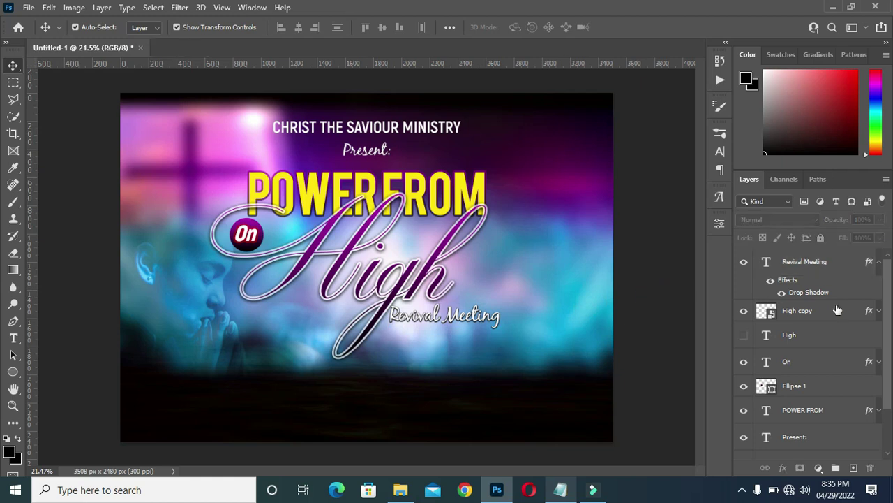
Copy the drop shadow effect onto the "Present:" and "CHRIST THE SAVIOUR MINISTRY" text layers, keeping the effect lists collapsed.
click(878, 262)
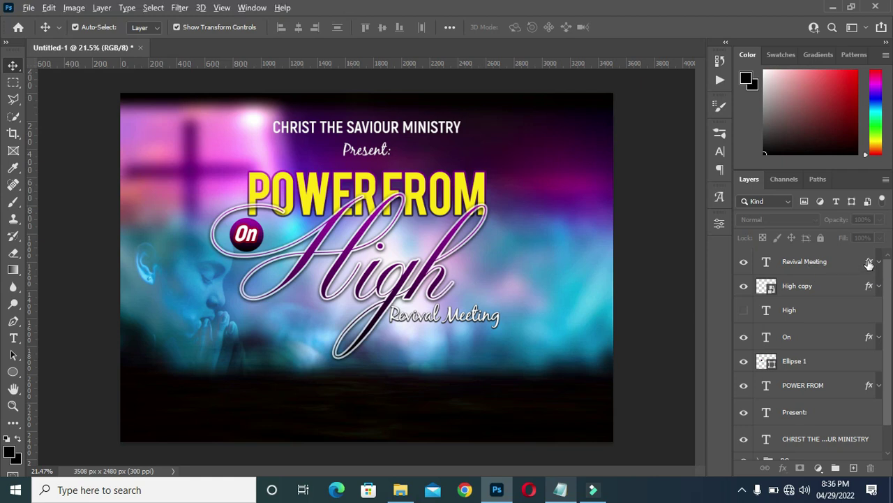
drag(864, 380, 857, 420)
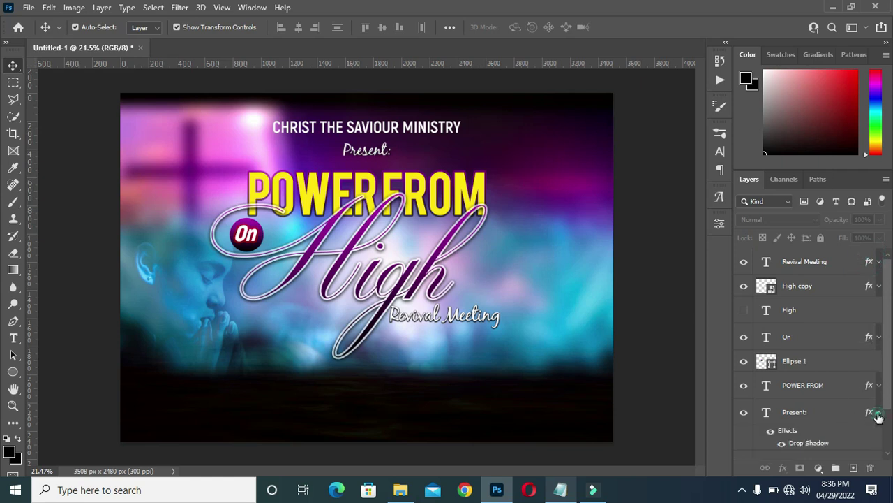
click(878, 415)
scroll(857, 389, down, 1)
drag(870, 382, 871, 410)
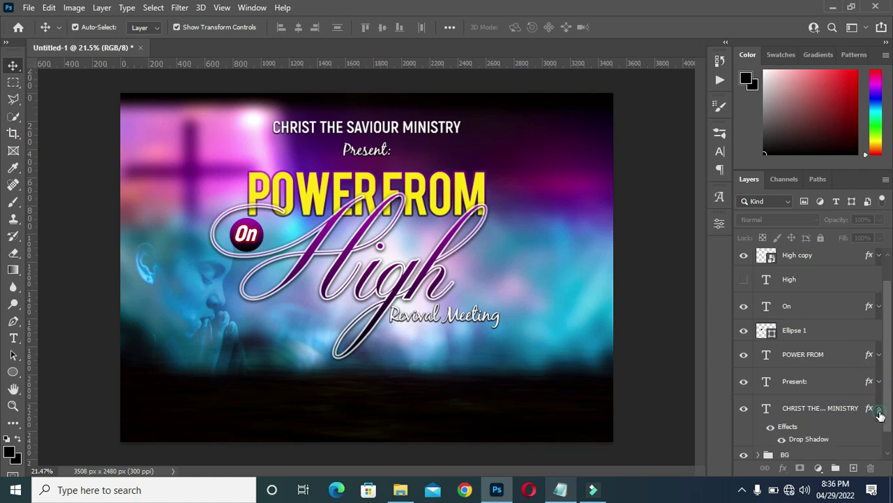
click(879, 409)
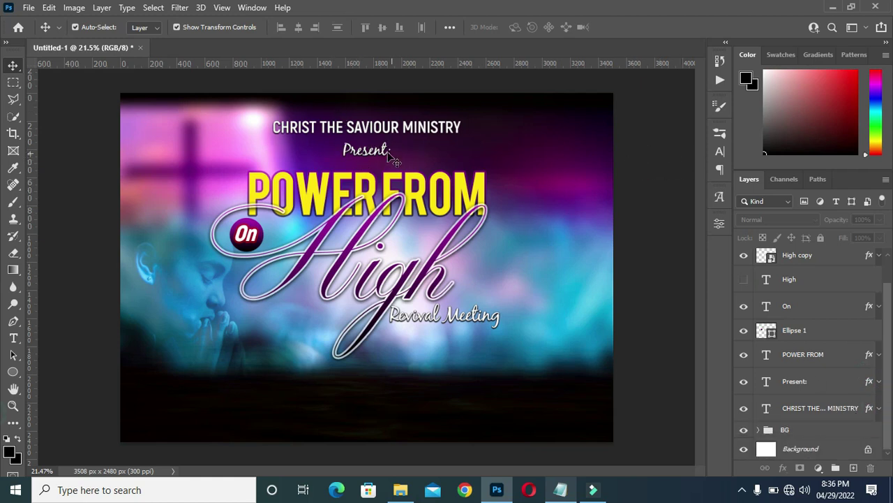
scroll(453, 186, down, 1)
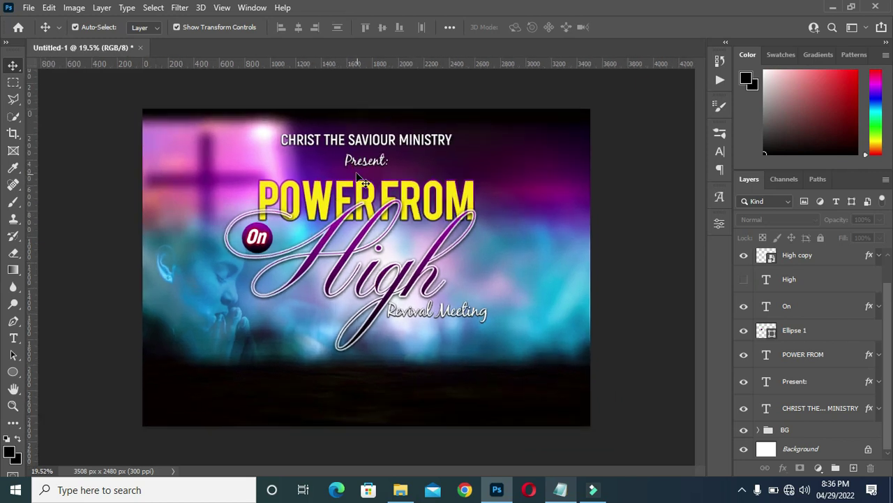
scroll(447, 183, up, 1)
scroll(428, 302, down, 2)
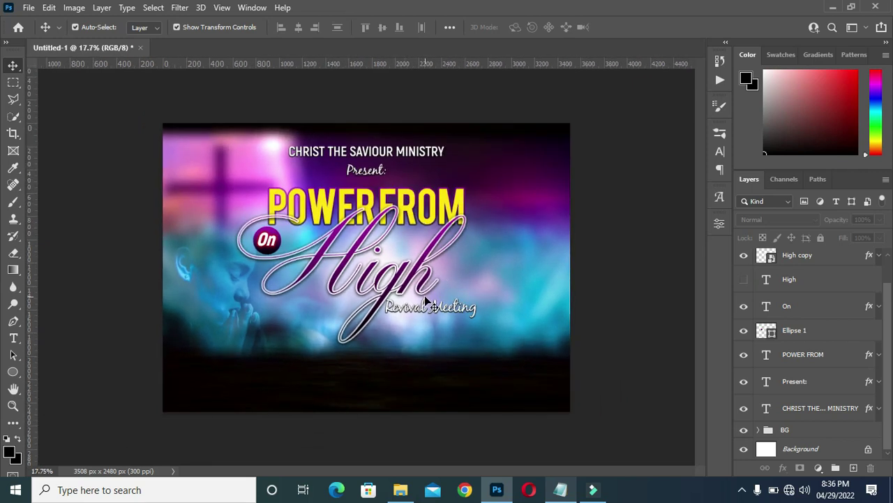
scroll(398, 326, up, 3)
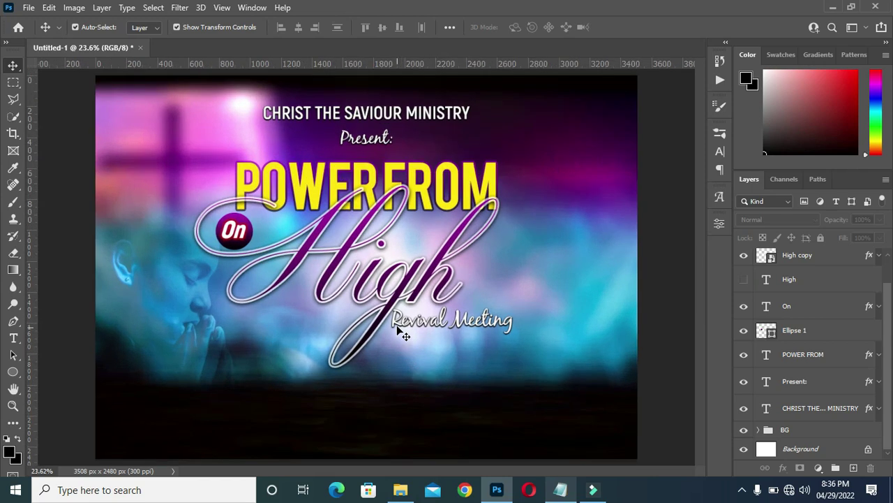
scroll(416, 333, down, 2)
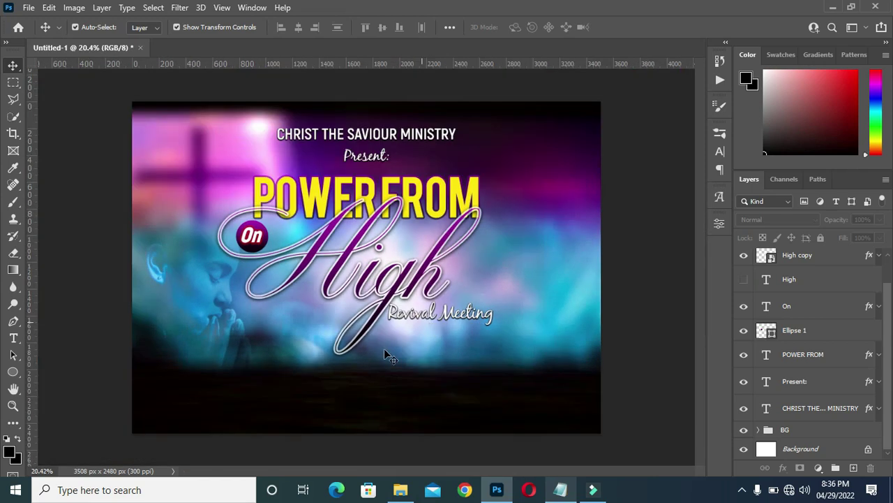
Switch to the Notepad text file, copy the line "SUN. 8th MAY 2022 | 9AM", and return to Photoshop.
click(561, 490)
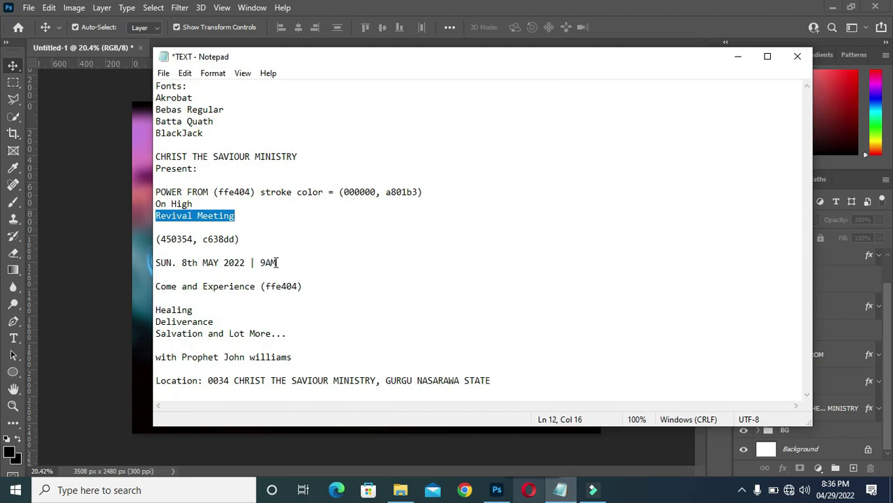
drag(278, 263, 160, 266)
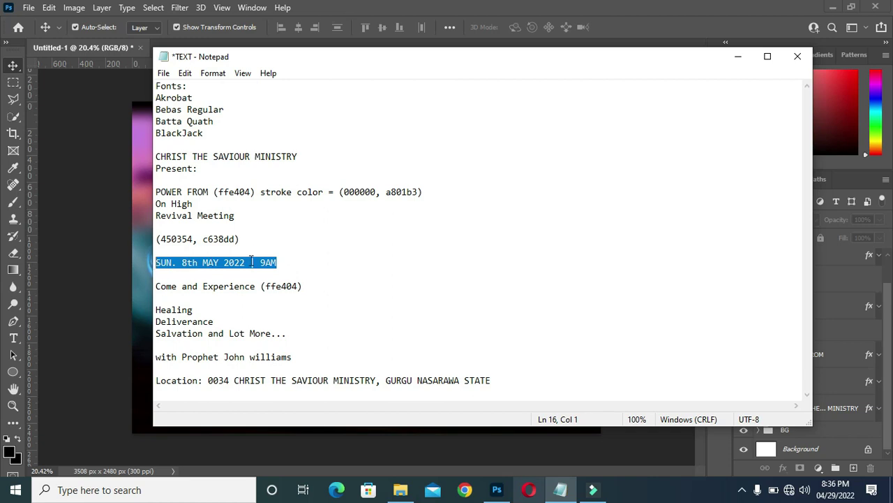
click(738, 55)
Draw a rounded rectangle about 1400 by 211 px below the High lettering, with 10 px corners.
click(13, 372)
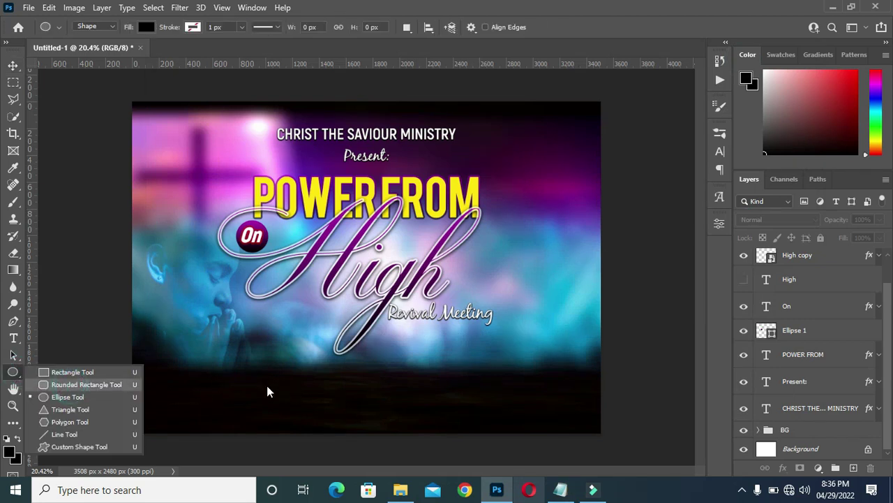
click(120, 382)
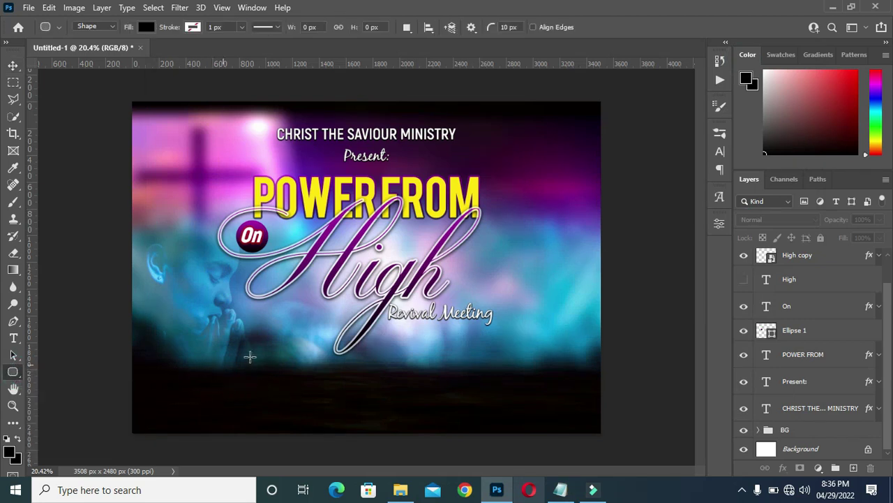
drag(251, 353, 439, 380)
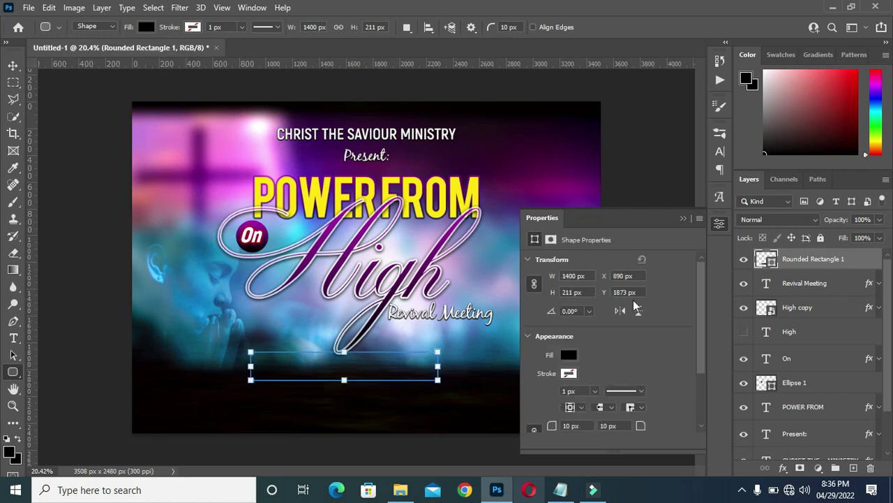
Fill the rounded rectangle with the black-to-purple linear gradient preset.
click(569, 355)
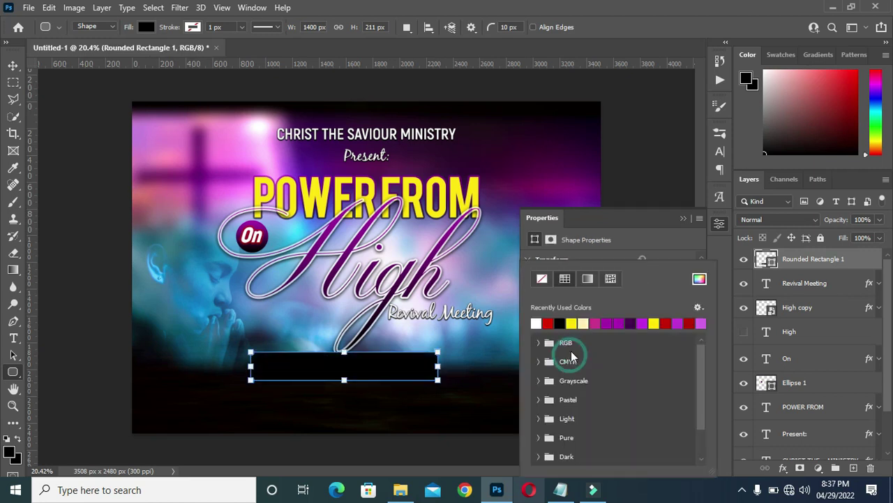
click(581, 280)
click(538, 325)
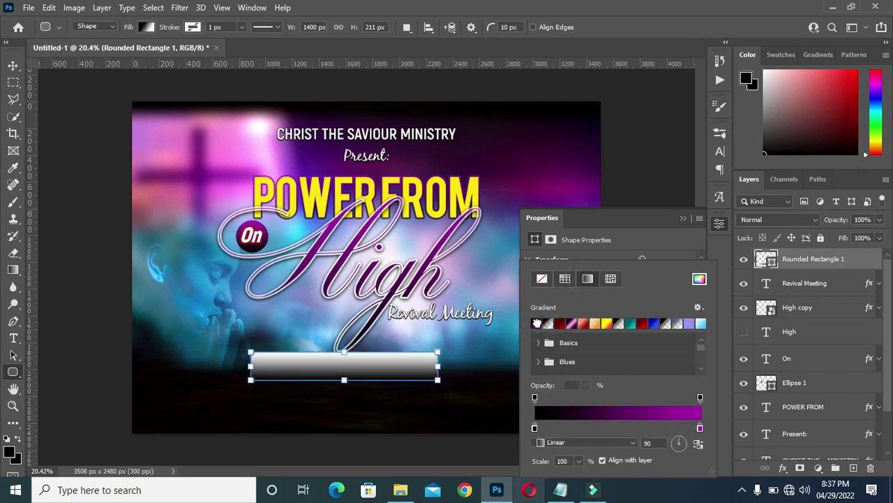
click(687, 244)
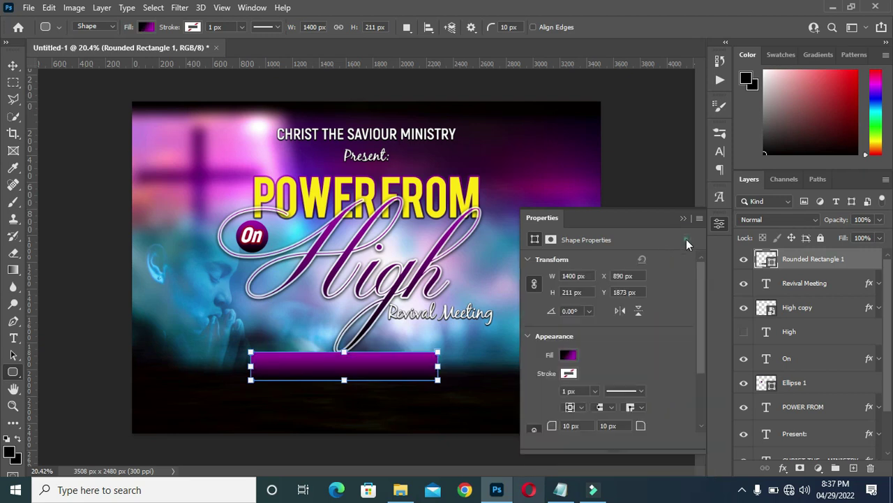
click(684, 219)
click(13, 65)
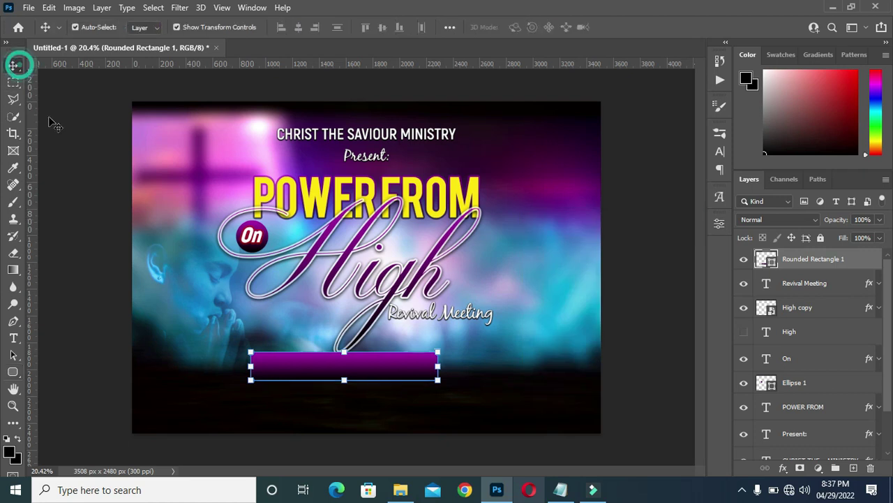
Add a text layer reading "SUN. 8th MAY 2022 | 9AM" over the praying figure.
key(t)
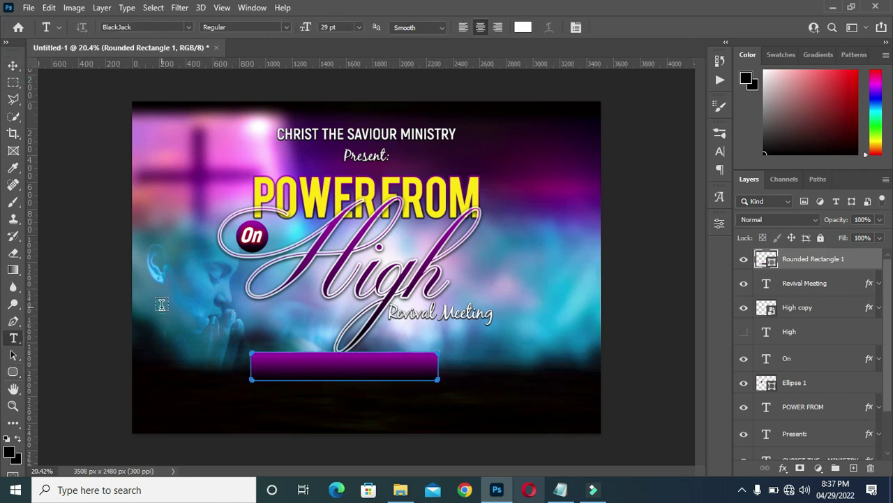
click(161, 304)
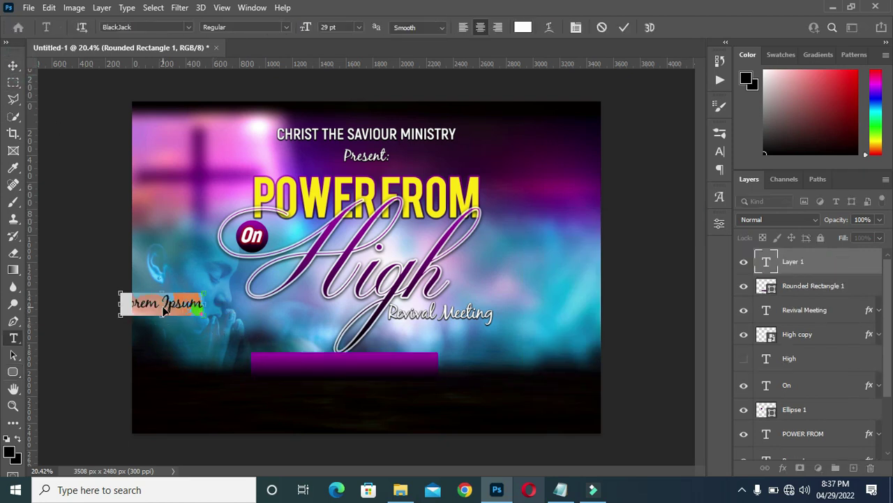
text(MAY 2022 | 9AM)
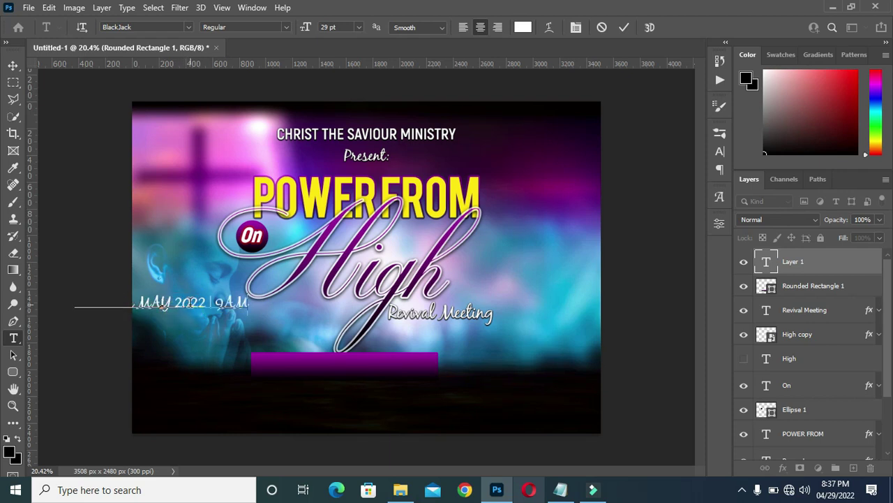
click(627, 27)
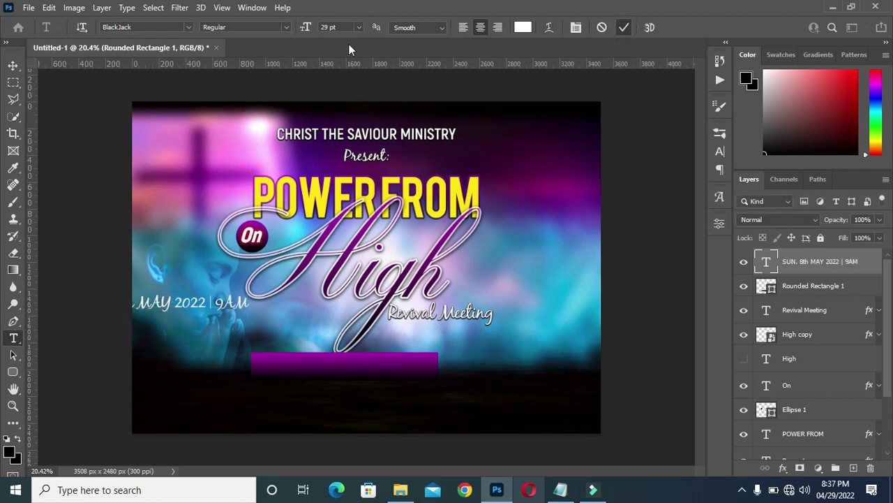
Set the date text's font to Akrobat Bold.
click(190, 27)
click(150, 93)
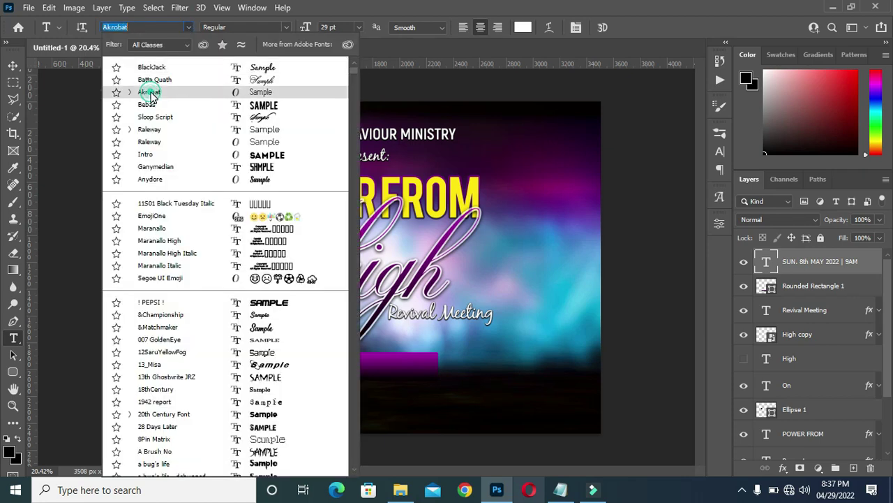
click(150, 93)
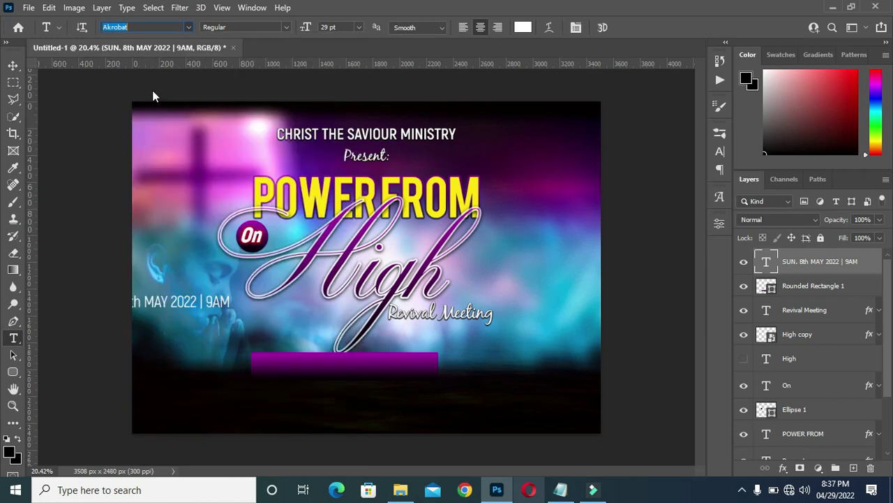
click(286, 28)
click(242, 91)
Move the date text onto the purple rounded rectangle.
drag(185, 307, 354, 374)
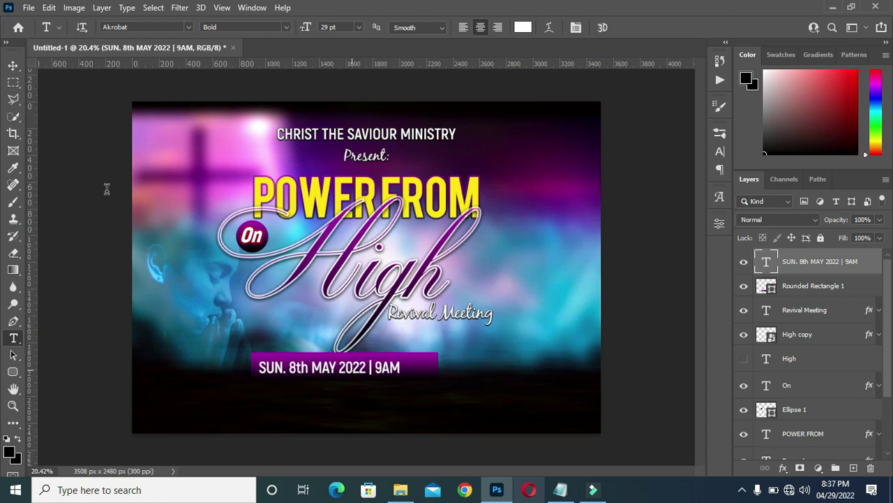
click(13, 65)
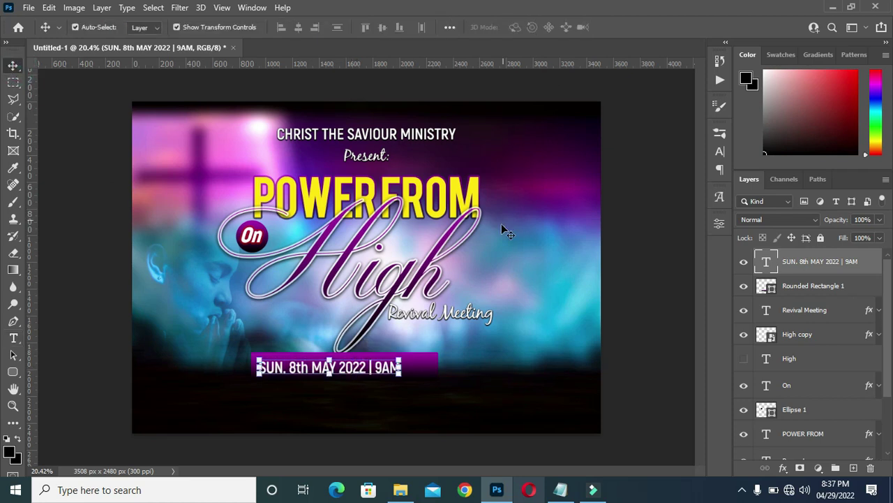
click(438, 366)
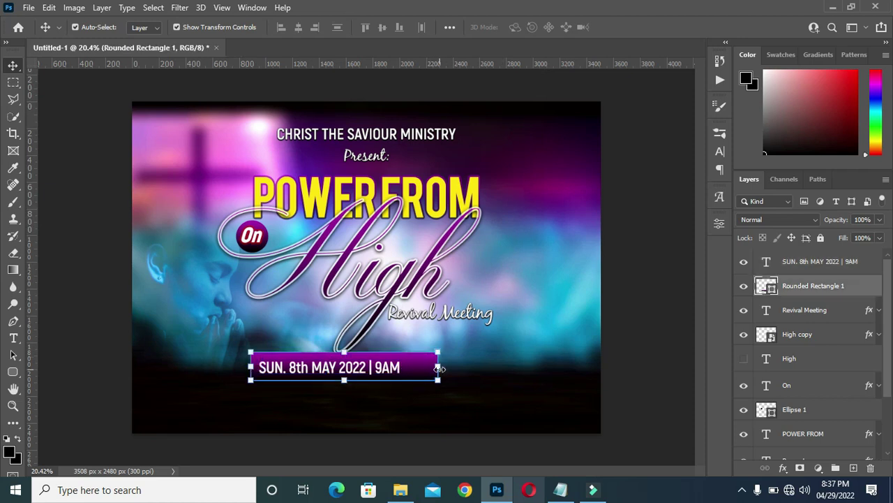
Set the date text's tracking to 60.
click(397, 371)
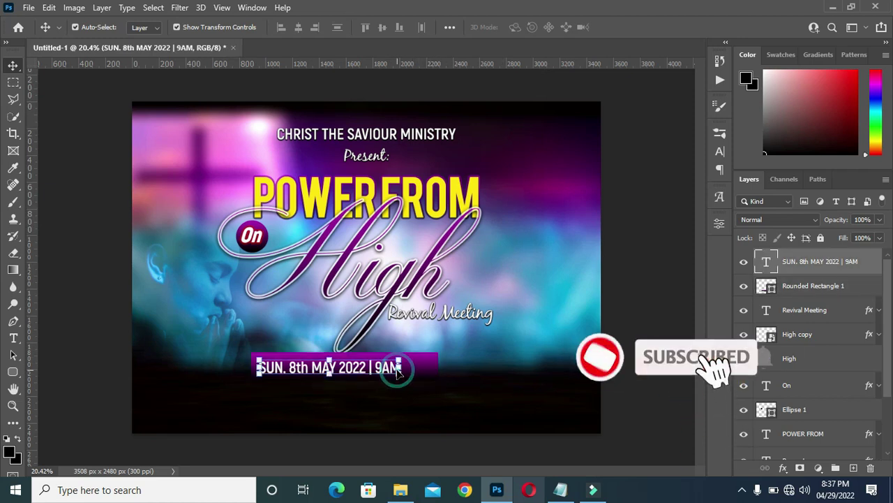
click(721, 151)
drag(658, 179, 645, 183)
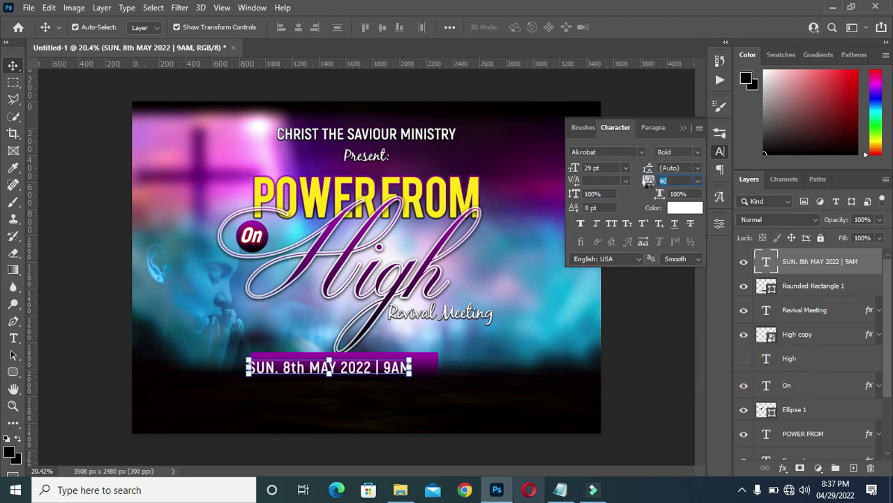
drag(648, 182, 651, 180)
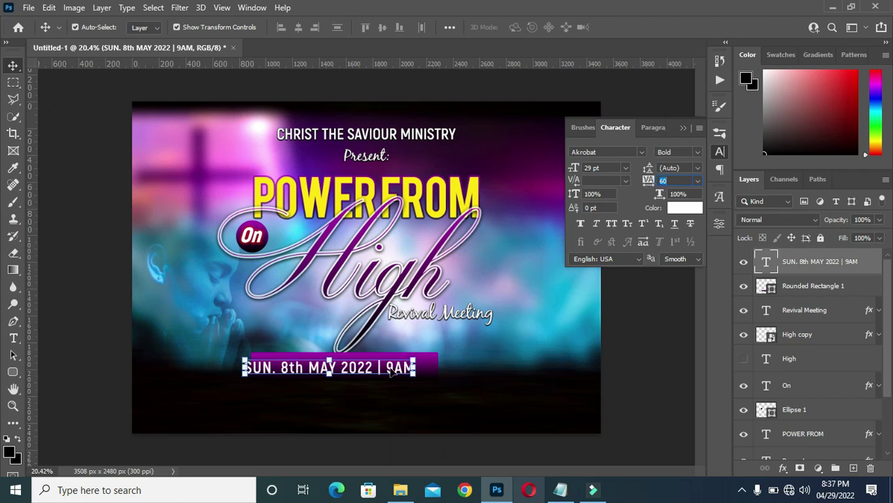
Align the date text with the purple rounded rectangle by their vertical and horizontal centres.
click(684, 127)
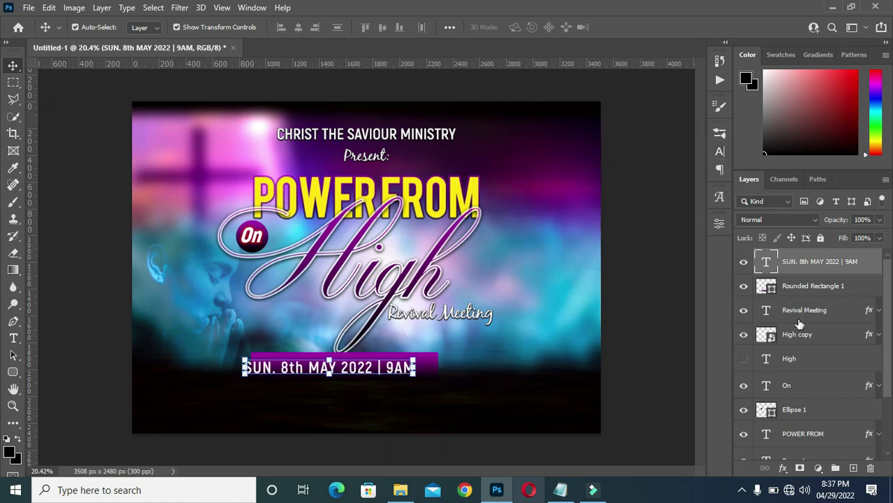
shift+click(809, 287)
click(380, 27)
click(298, 26)
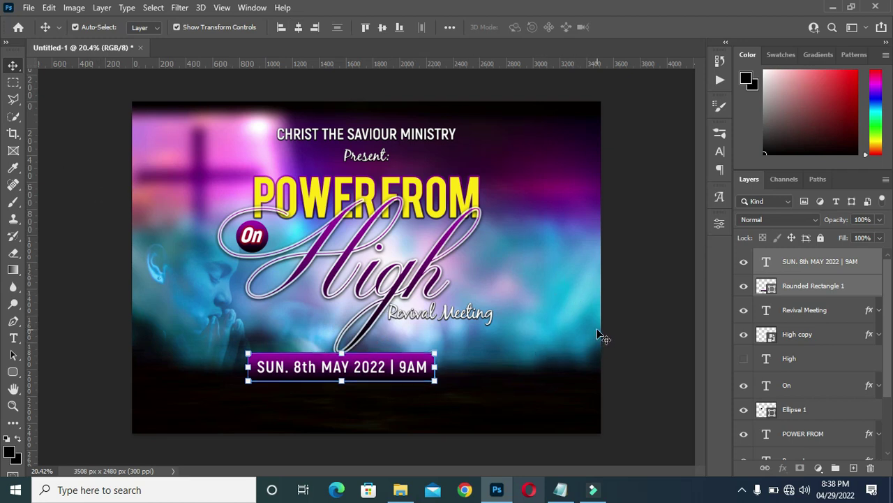
Nudge the date text and its purple bar slightly down, away from the tail of "High".
drag(372, 365, 372, 368)
key(Down)
key(Down)
key(Down)
key(Down)
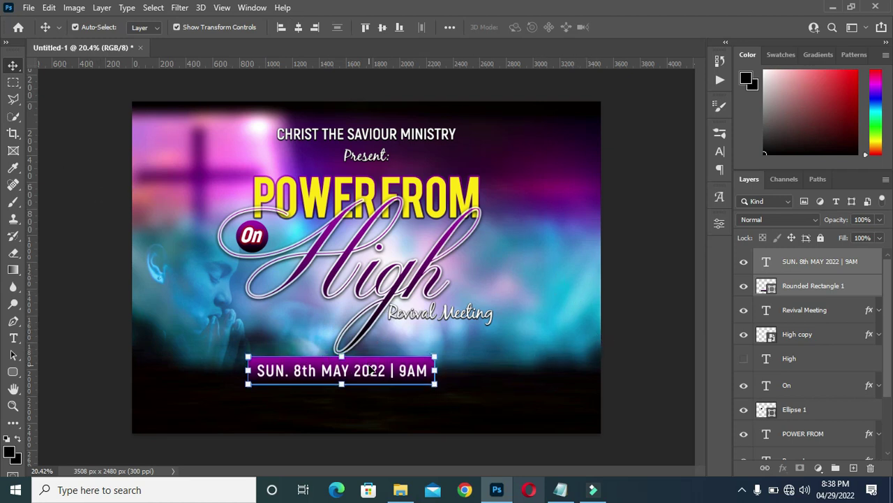
key(Up)
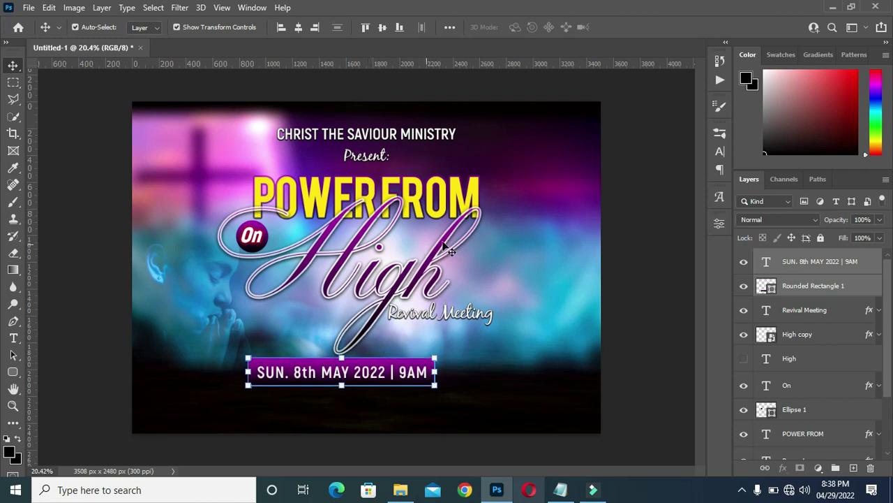
click(656, 299)
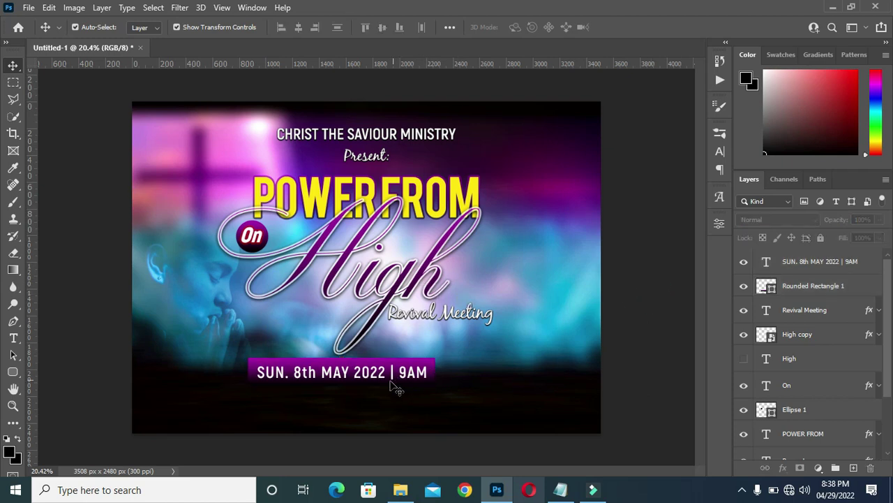
Scale the date text and its purple bar together to about 91% and shift them toward the flyer's middle.
click(808, 286)
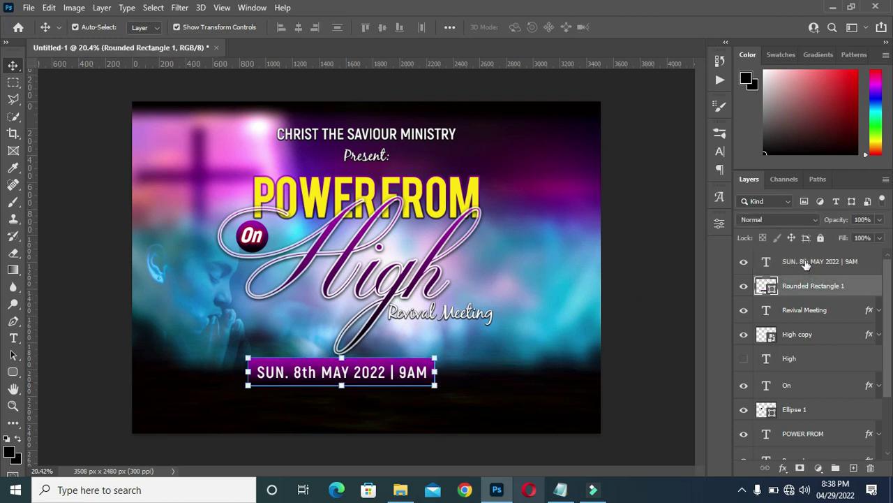
shift+click(806, 262)
key(ctrl+t)
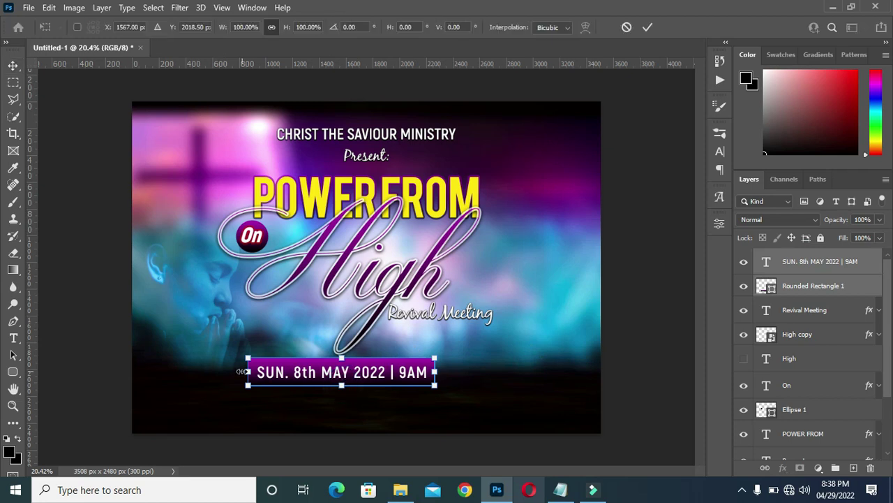
drag(247, 372, 264, 371)
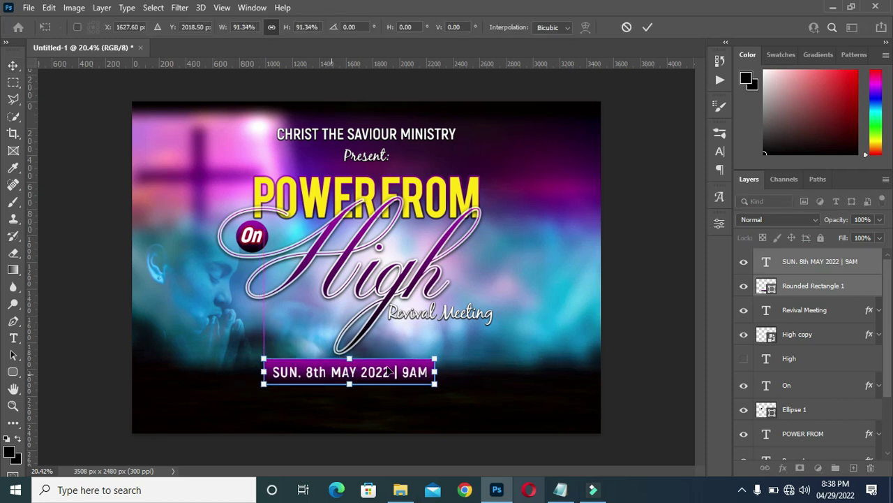
mouse_move(359, 375)
mouse_down()
mouse_move(386, 373)
mouse_move(371, 376)
mouse_up()
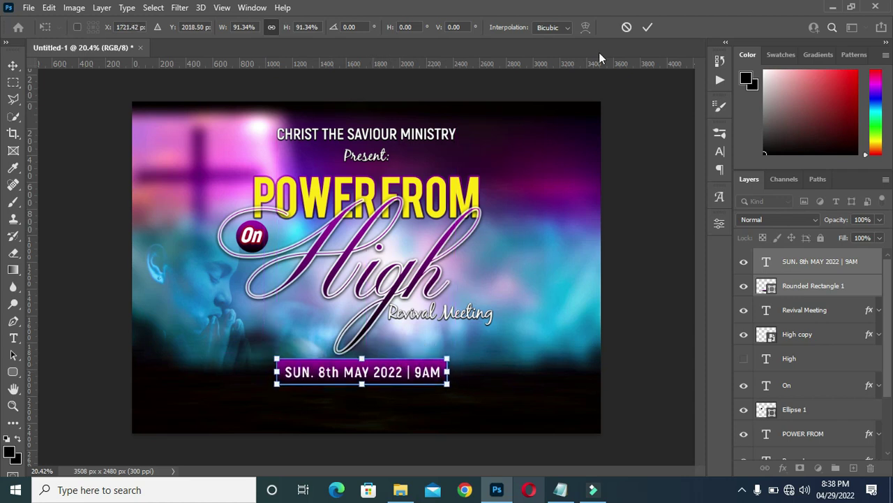
key(ctrl+z)
key(ctrl+shift+z)
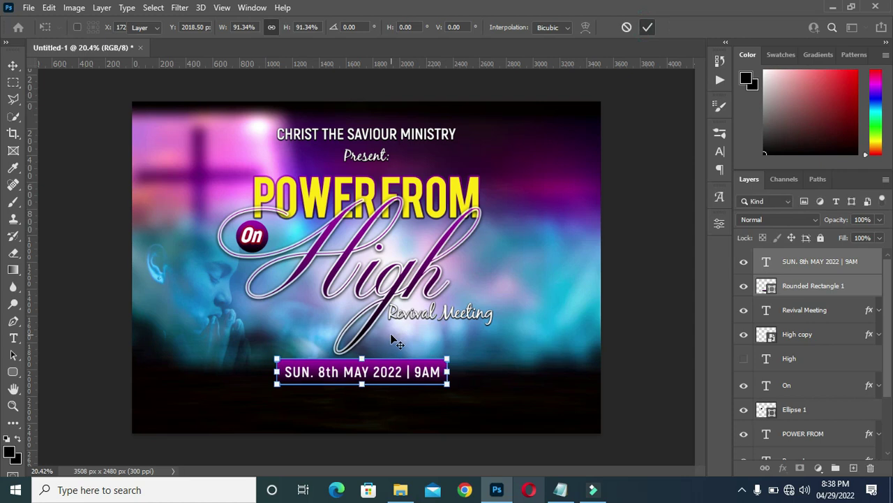
key(Return)
Centre the date text and its bar horizontally on the whole canvas, and clear the selection.
key(ctrl+a)
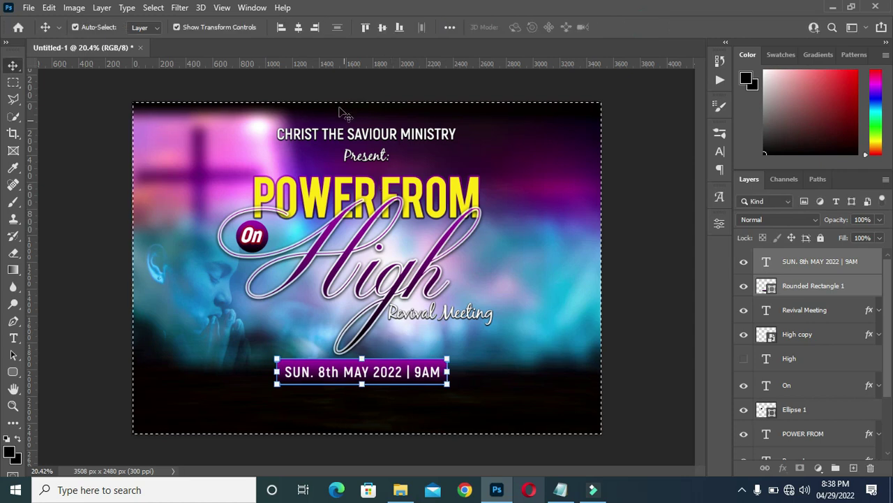
click(299, 27)
key(ctrl)
key(ctrl+d)
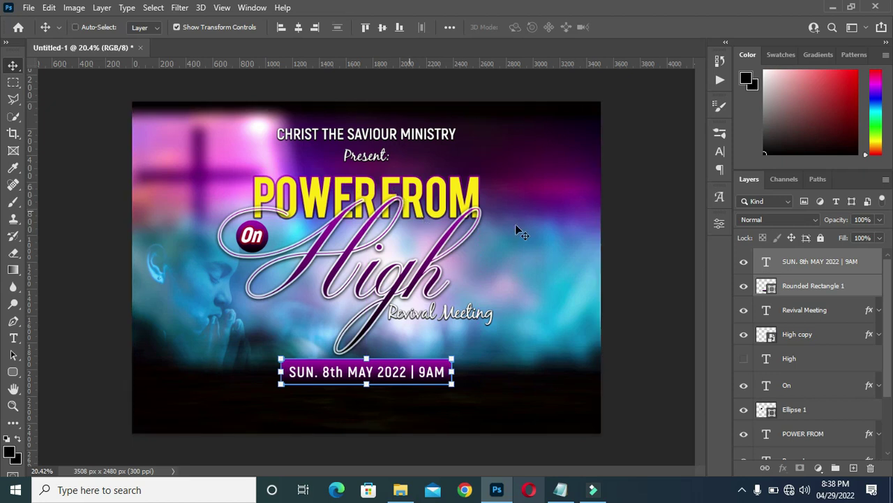
click(631, 249)
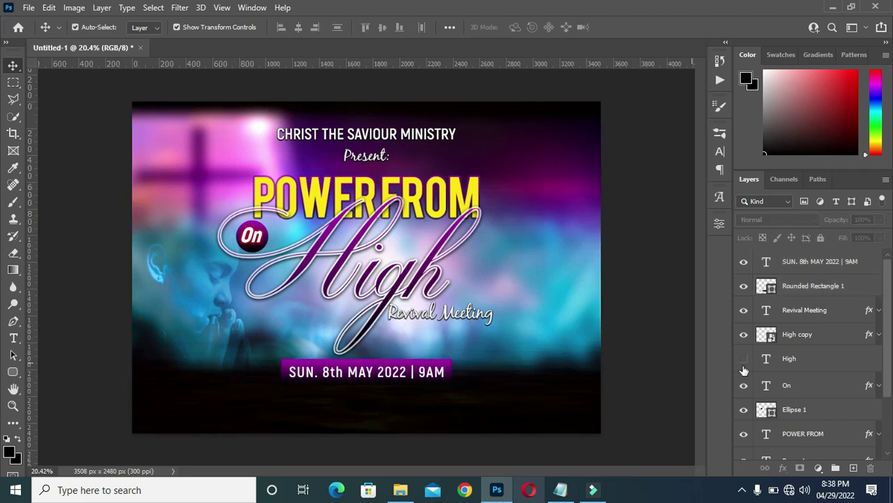
Group the main title layers from "Revival Meeting" through "POWER FROM".
click(804, 315)
scroll(813, 414, down, 1)
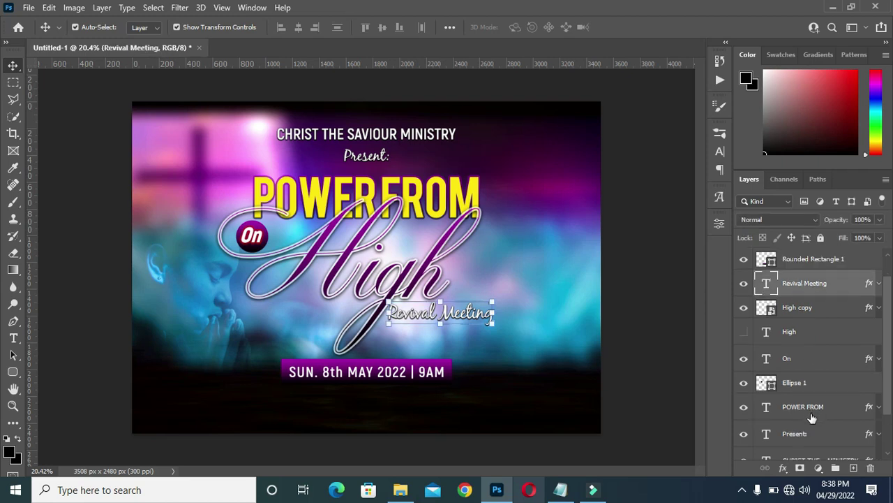
scroll(812, 416, down, 1)
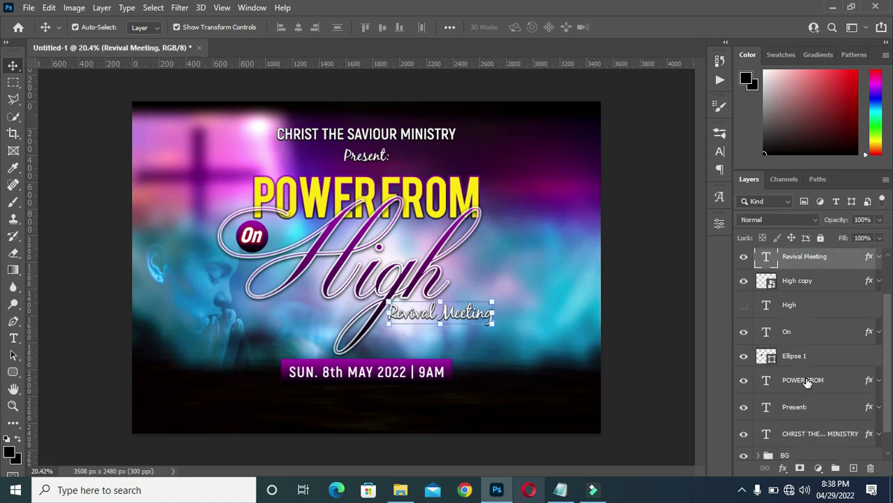
shift+click(806, 382)
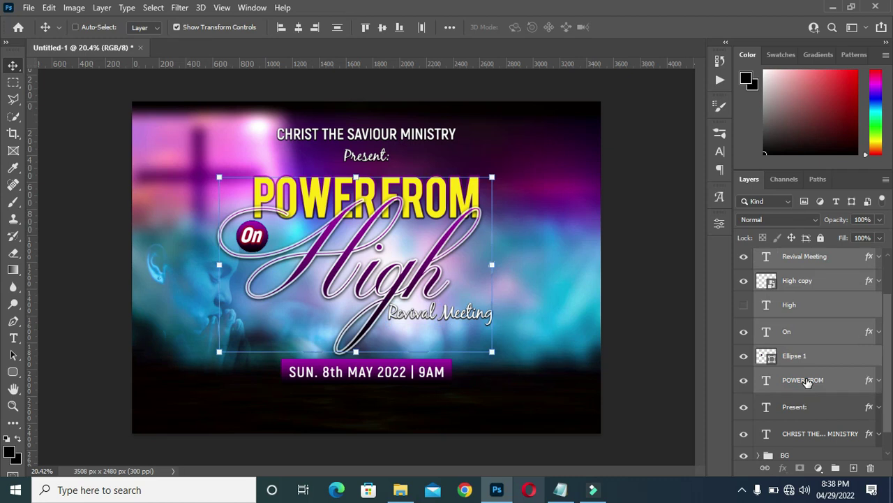
key(ctrl+g)
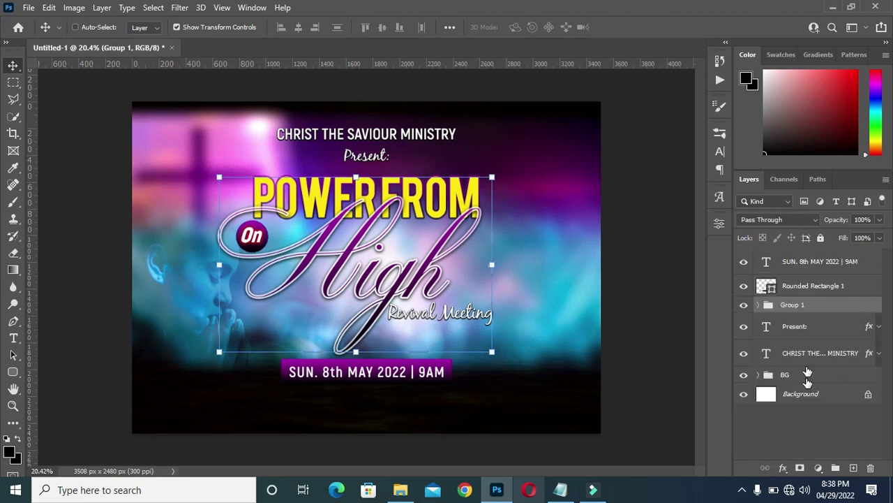
Put the "Present:" and "CHRIST THE SAVIOUR MINISTRY" text layers into separate groups, and collapse both groups.
click(794, 326)
key(ctrl+g)
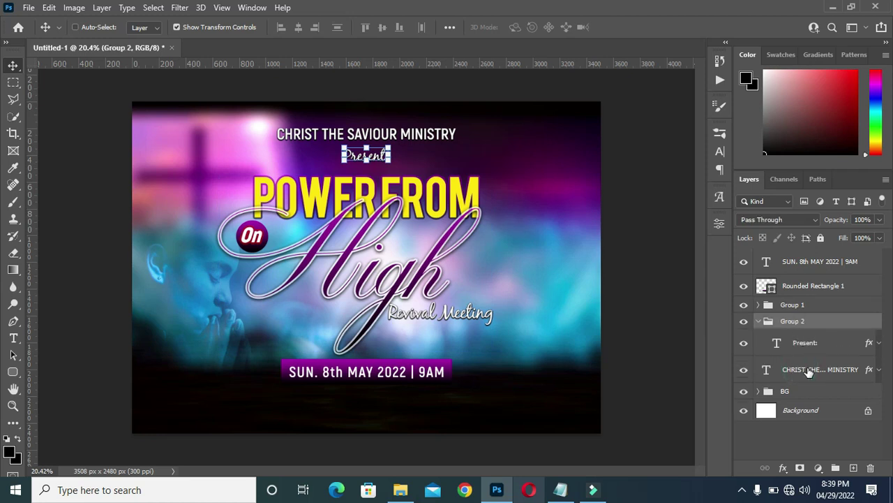
click(810, 371)
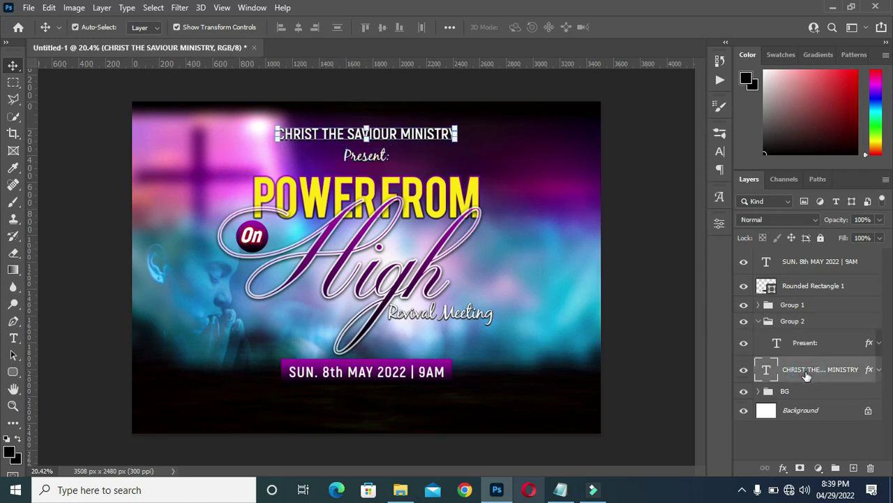
key(ctrl+g)
click(765, 365)
click(759, 321)
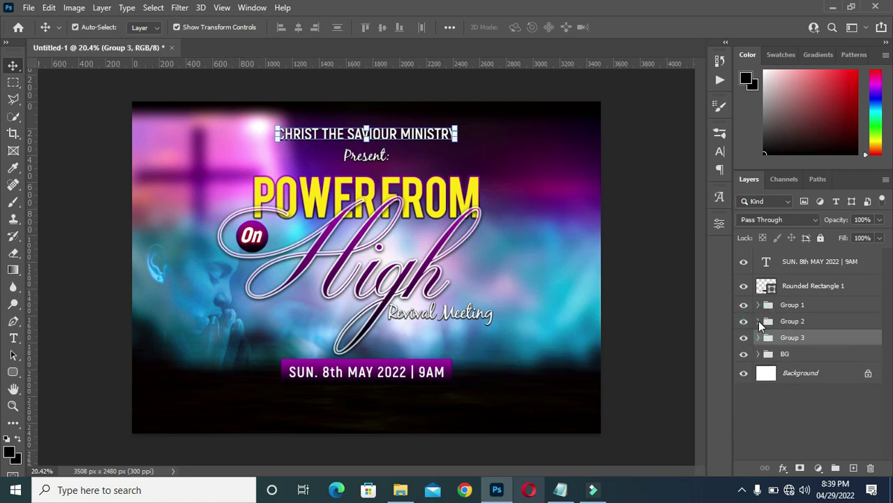
Scale the main title group to about 95% and apply the transform.
click(770, 305)
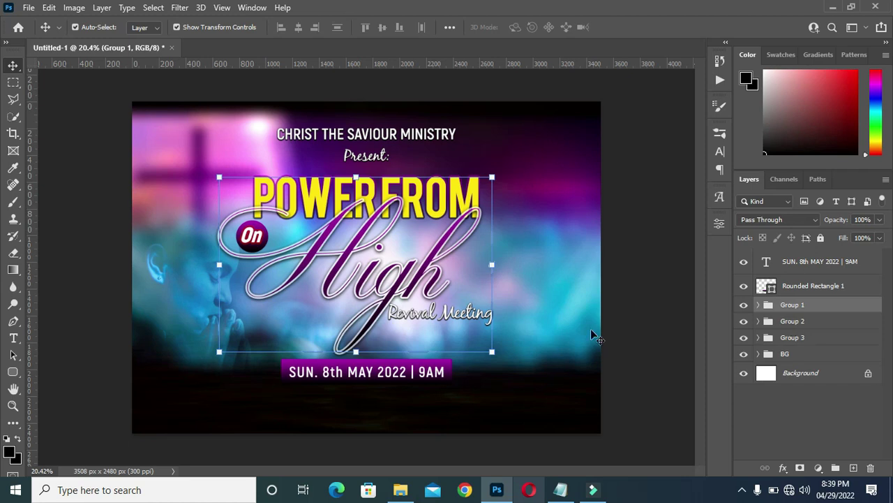
drag(493, 352, 484, 349)
drag(469, 200, 469, 199)
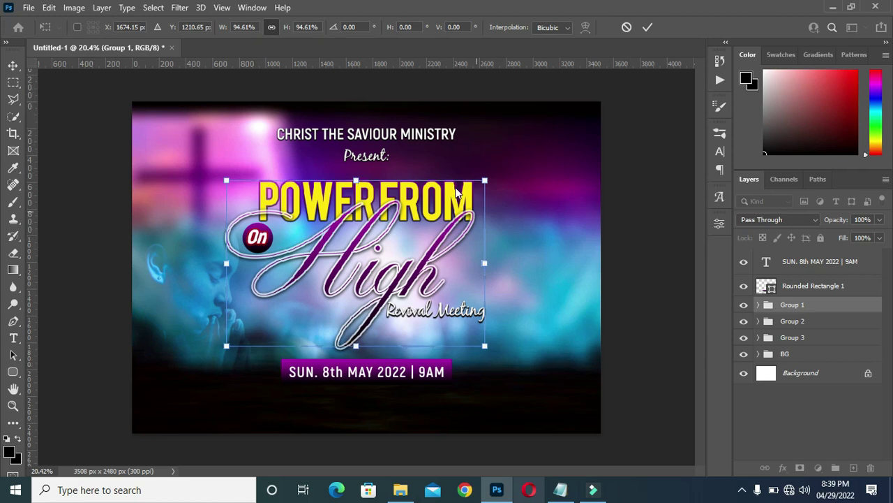
click(639, 29)
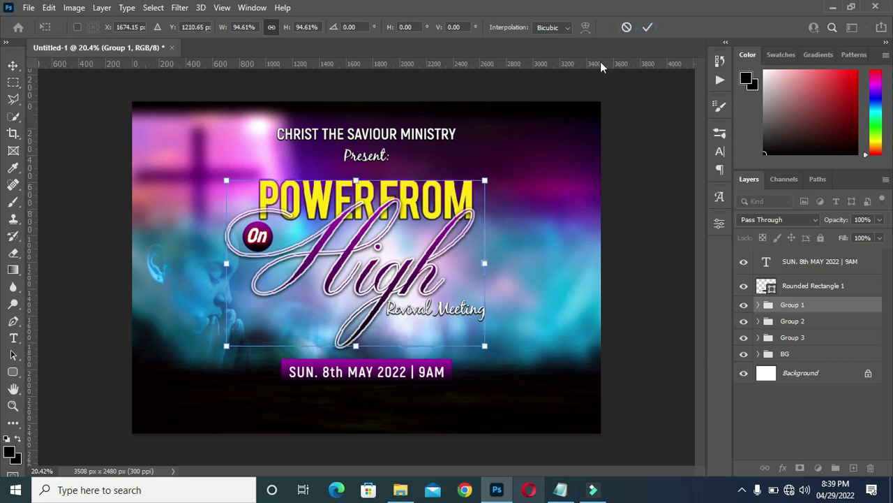
click(647, 30)
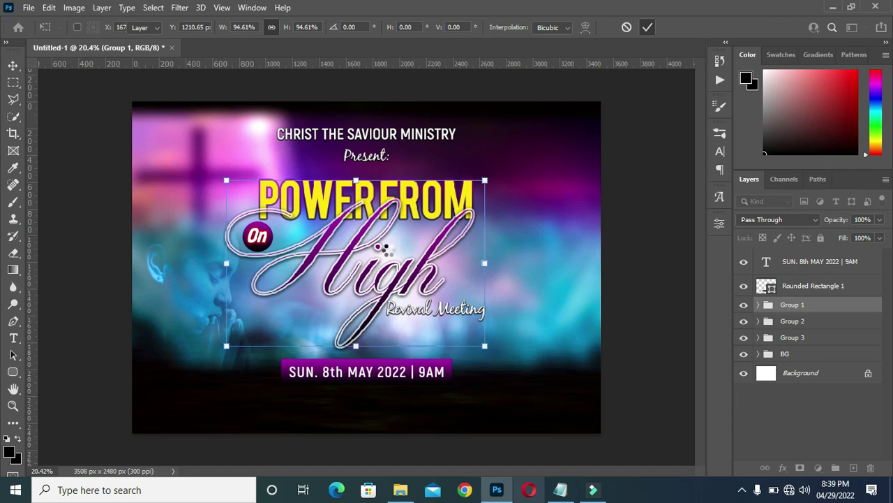
Nudge the main title group up a little toward "Present:".
scroll(383, 248, up, 1)
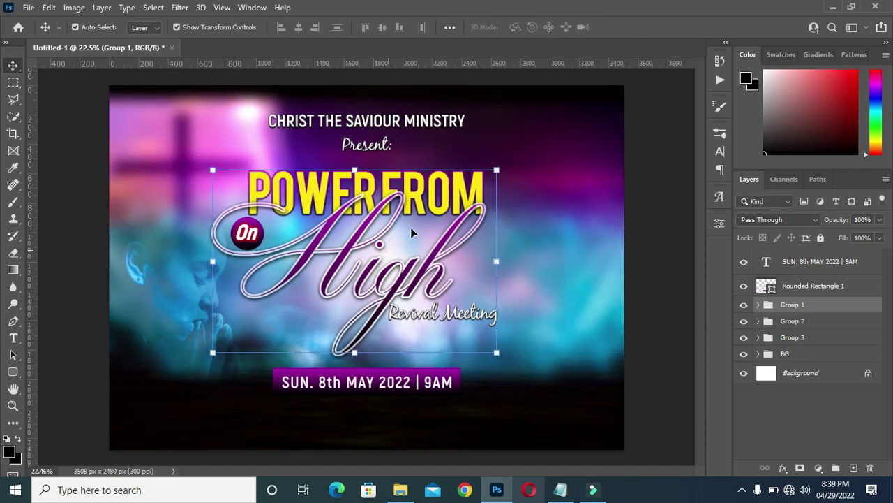
key(shift+Up)
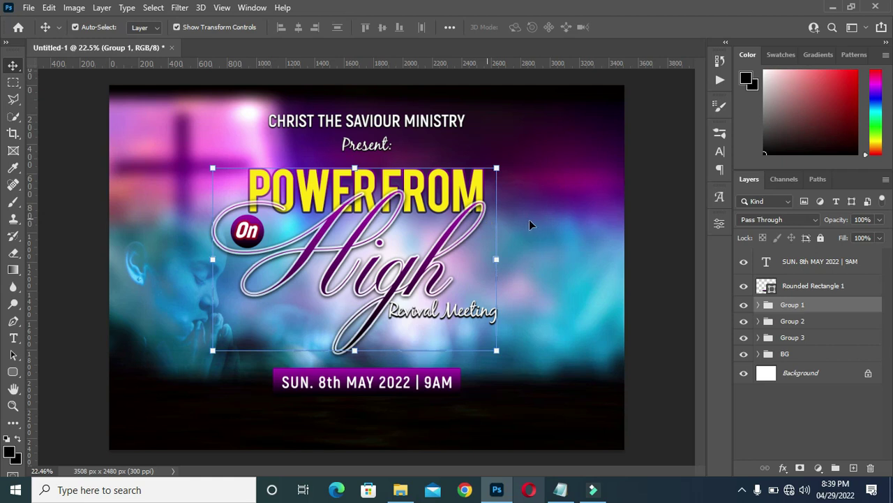
key(shift+Up)
key(shift+Up)
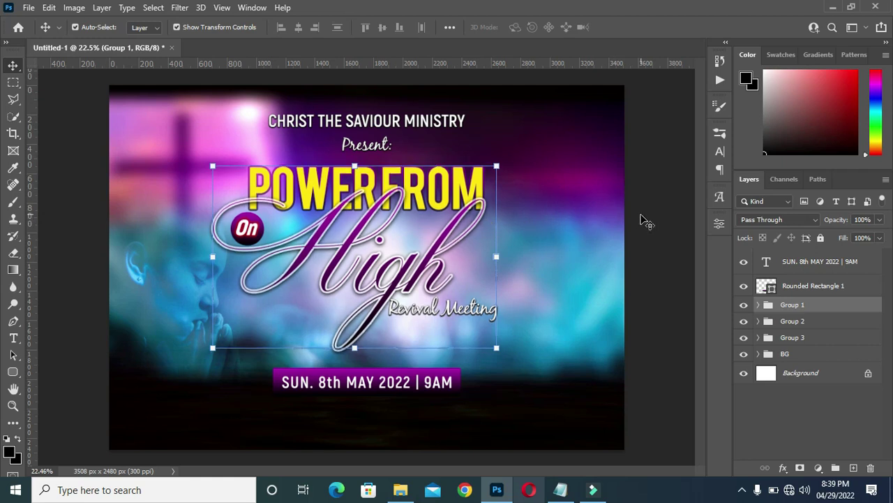
key(shift+Up)
click(674, 290)
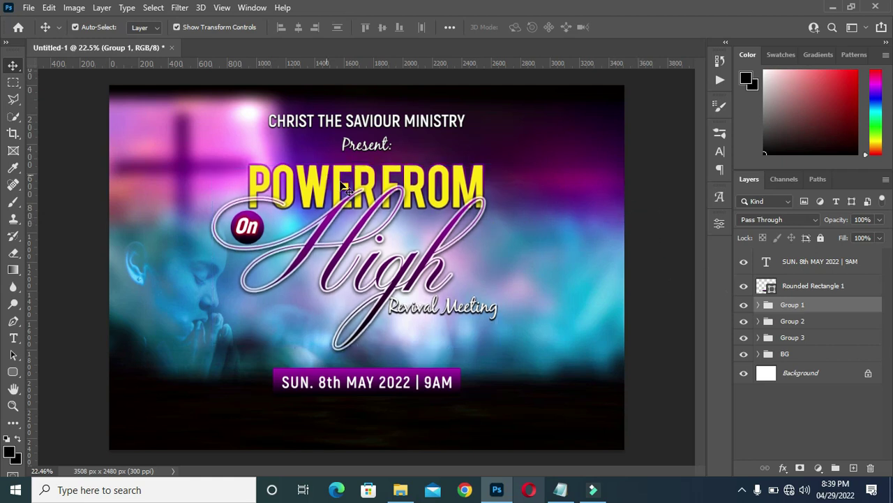
Group the date text layer with its rounded rectangle.
click(801, 289)
shift+click(801, 263)
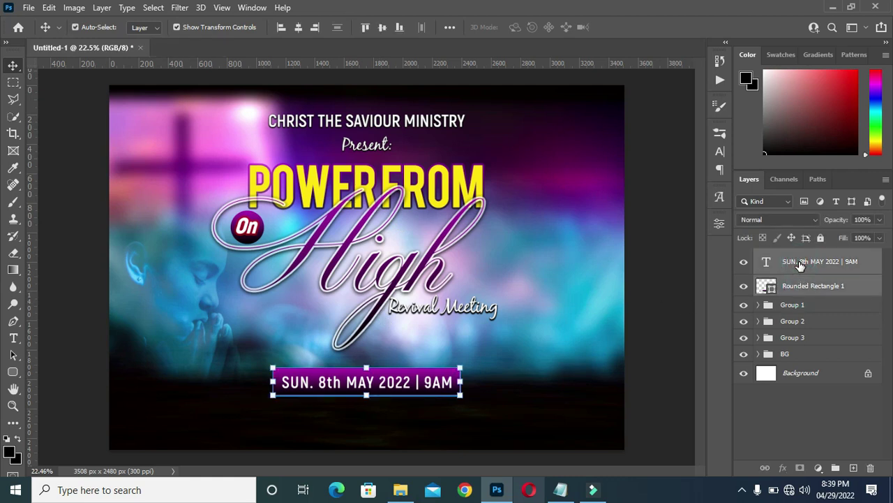
key(ctrl+g)
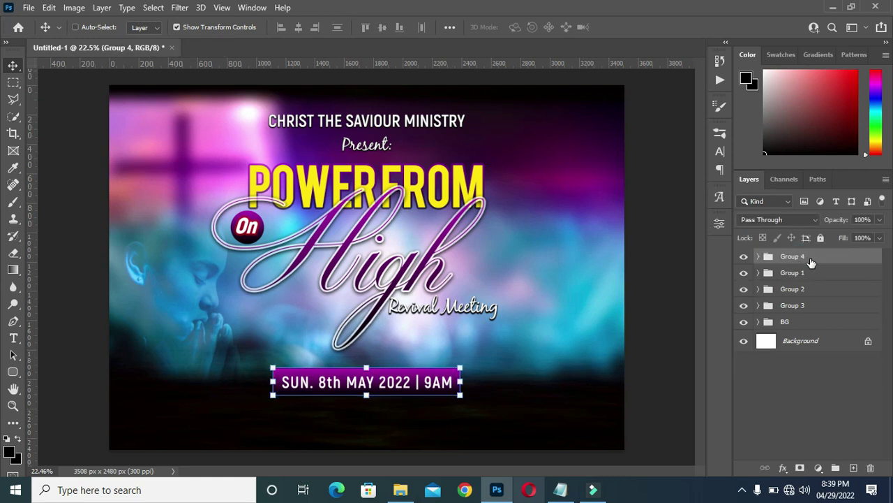
Move the date group up until it sits just beneath the tail of "High".
key(shift+Up)
key(shift+Up)
key(shift+Up)
key(shift+Up)
key(shift+Up)
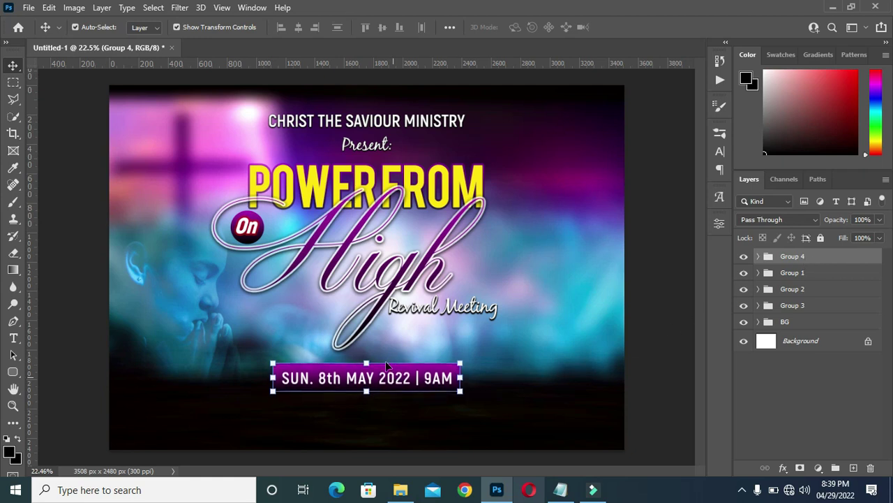
key(shift+Up)
key(shift+Up)
key(shift+Up)
key(shift+Up)
key(shift+Up)
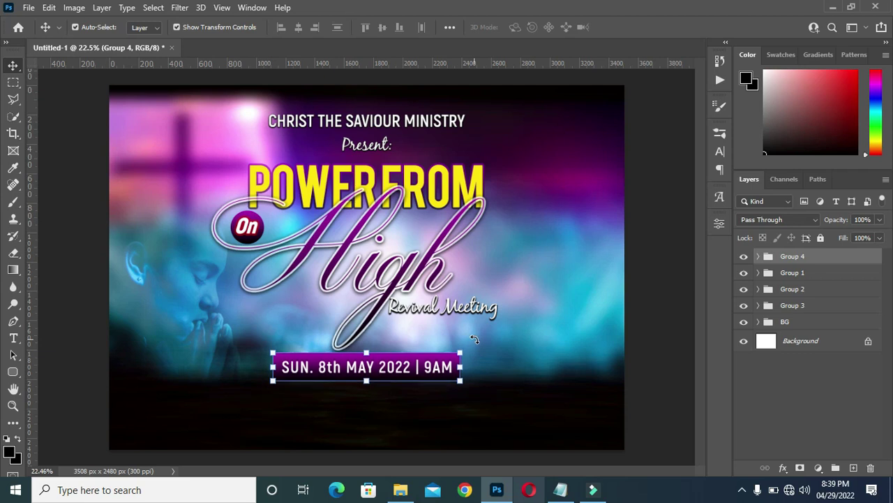
click(656, 323)
scroll(340, 366, down, 1)
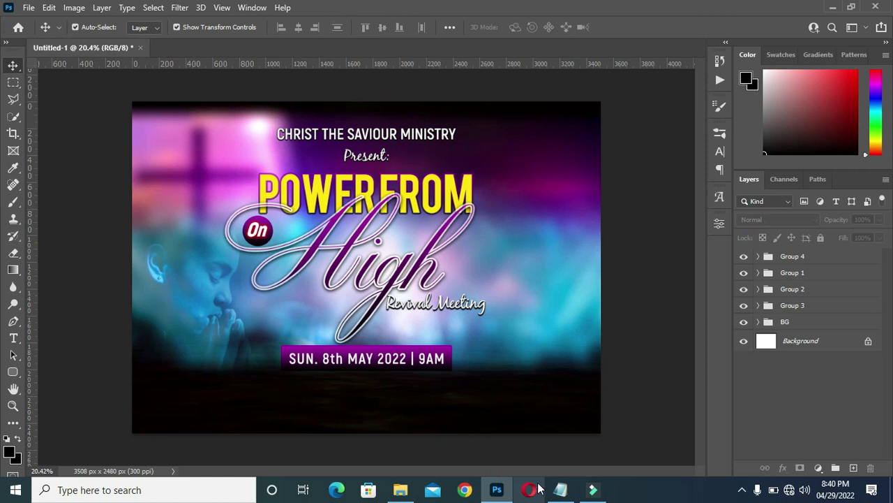
Copy "Come and Experience" from the TEXT file in Notepad, and return to the flyer in Photoshop.
click(560, 489)
drag(155, 286, 259, 287)
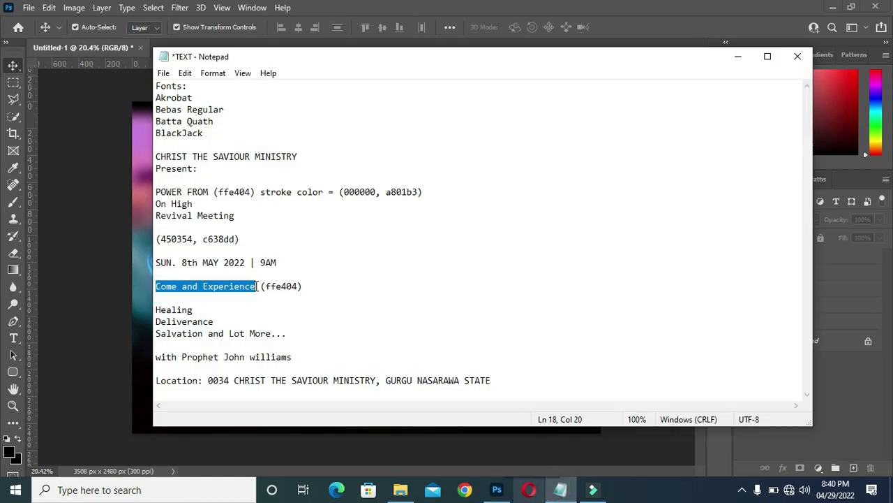
click(738, 55)
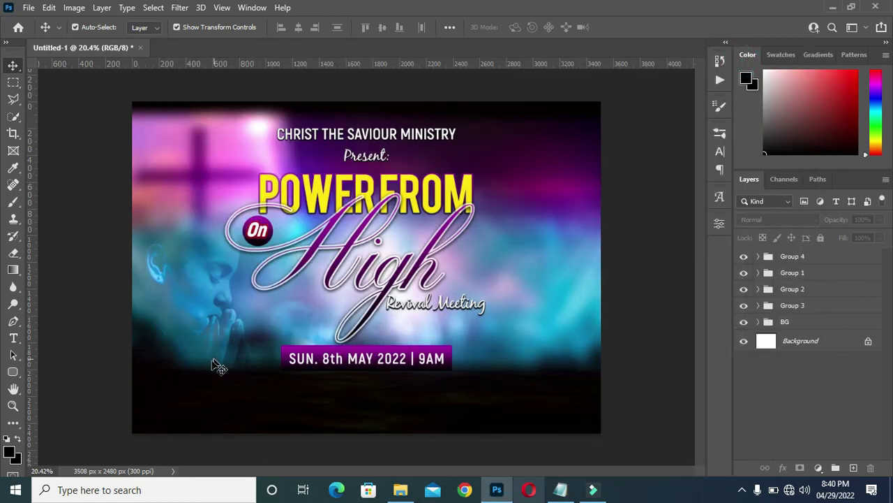
Paste "Come and Experience" as a new text layer in the dark area below the praying man.
key(t)
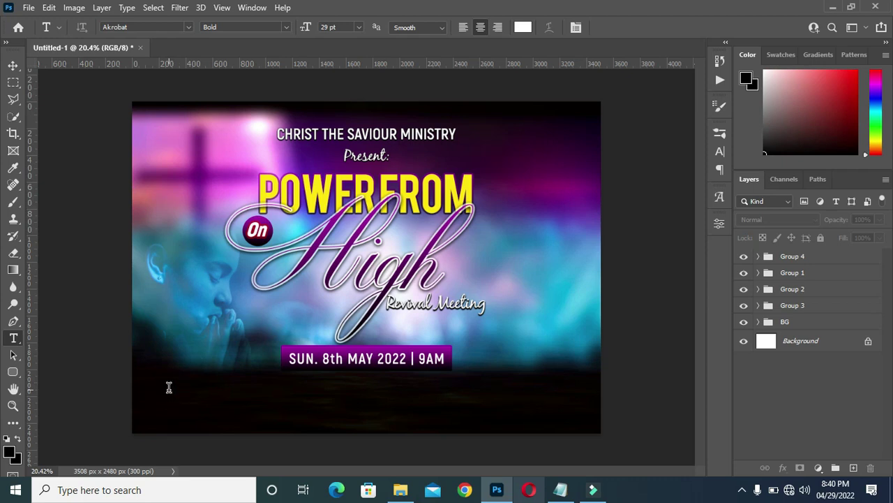
click(169, 386)
key(ctrl+v)
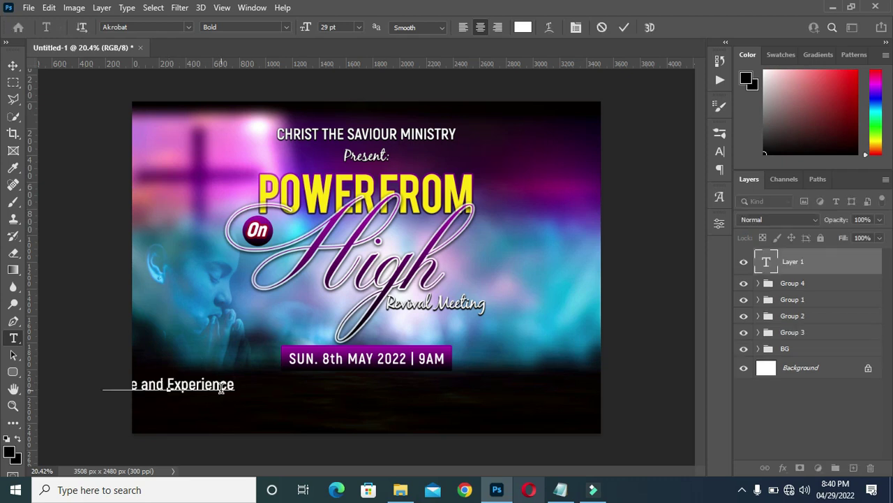
click(624, 28)
click(204, 385)
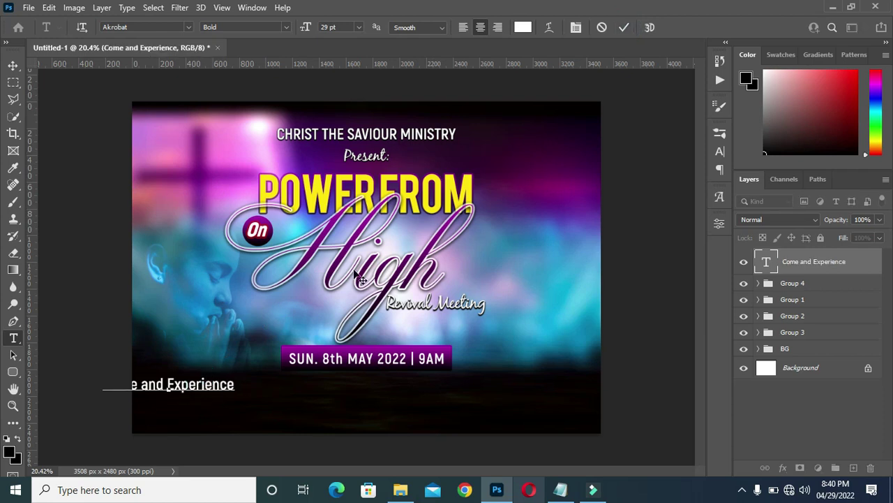
click(623, 28)
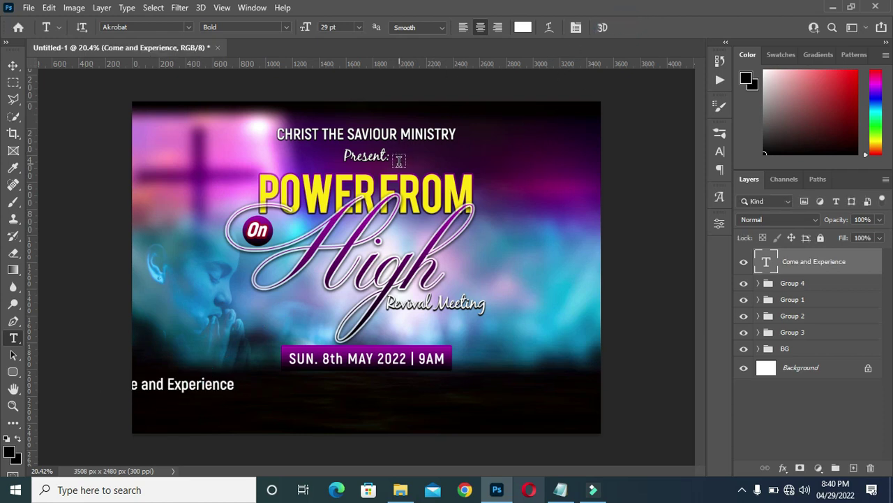
Color the "Come and Experience" text with yellow ffe404 sampled from "POWER FROM" and set its font to BlackJack.
click(520, 31)
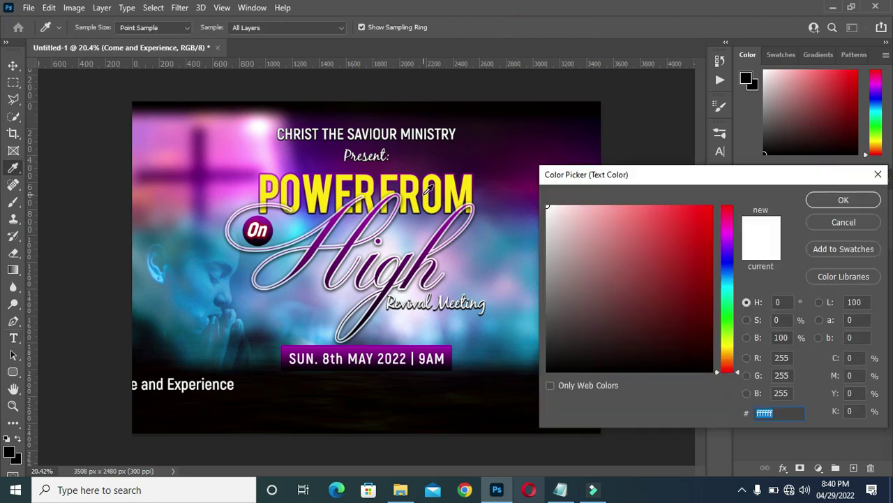
click(427, 204)
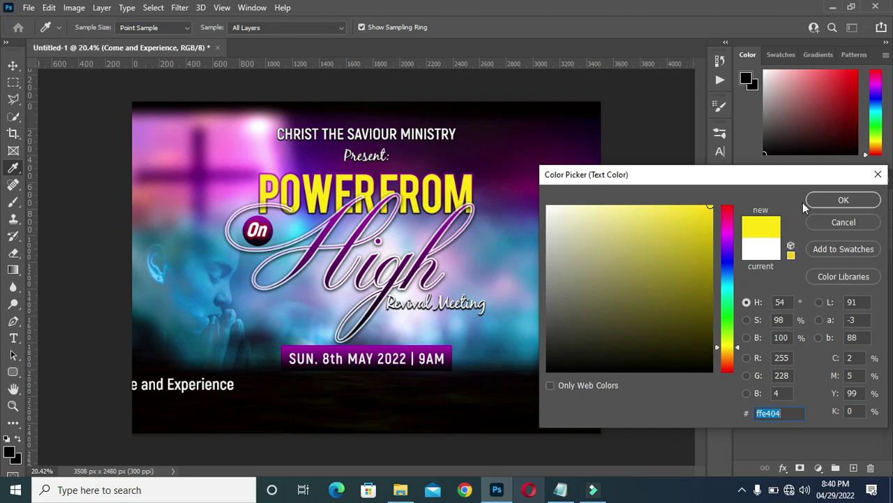
click(837, 200)
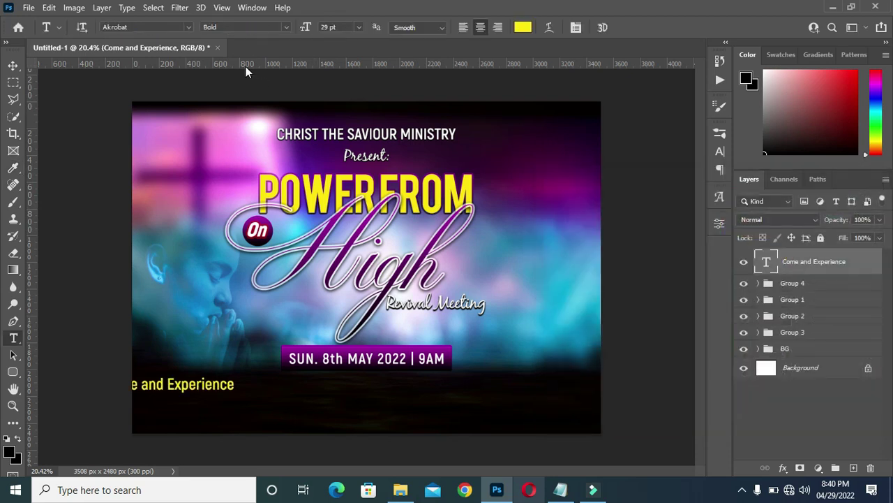
click(187, 27)
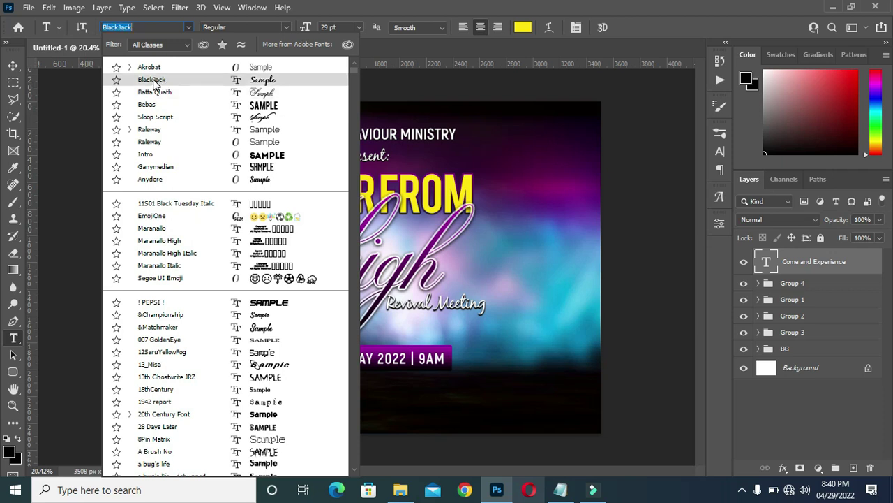
click(154, 83)
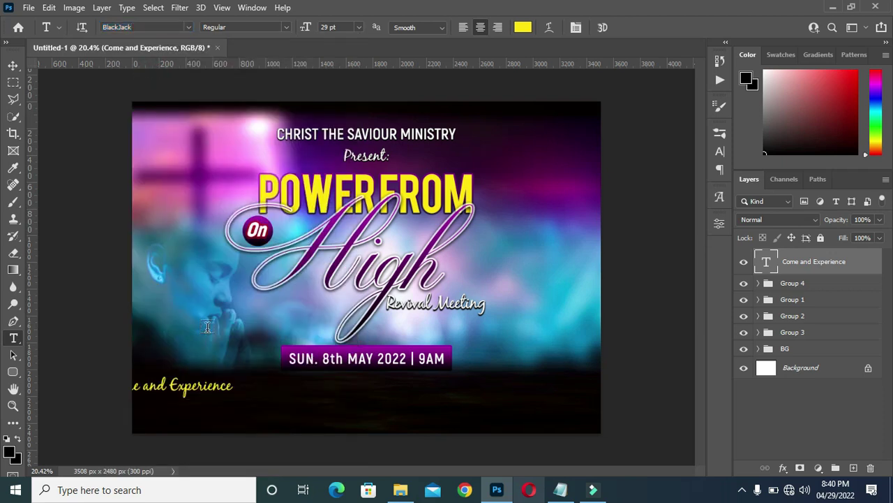
Move "Come and Experience" fully onto the flyer, just below the praying man and beside the date bar.
click(12, 64)
drag(201, 393, 254, 382)
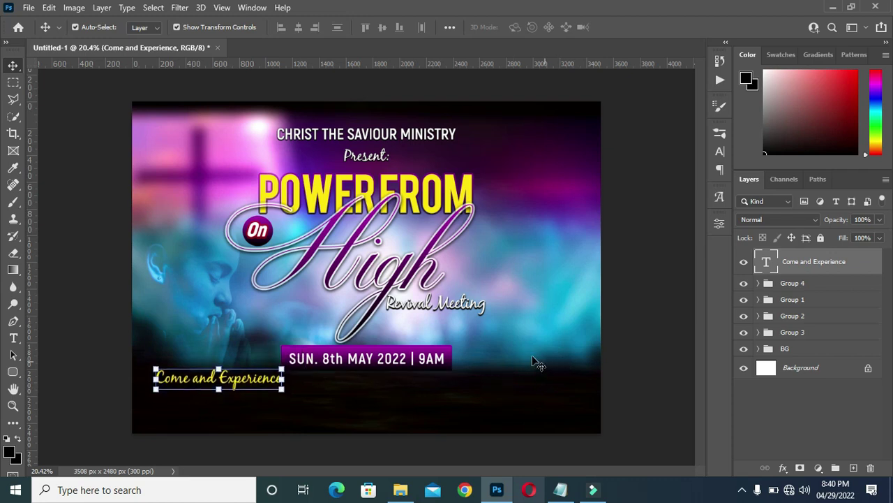
click(622, 312)
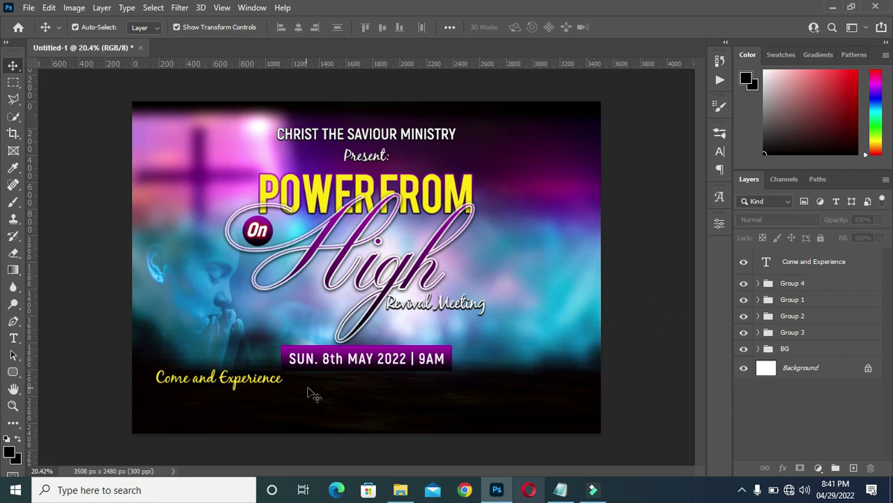
click(781, 266)
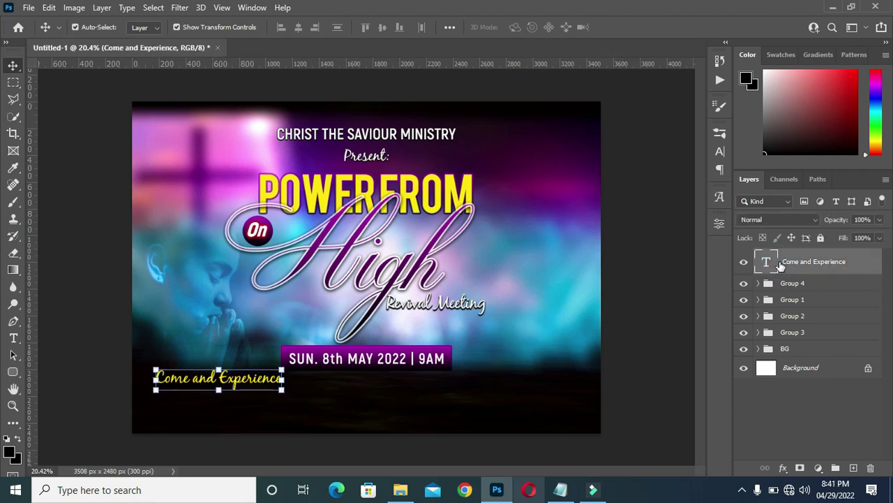
click(656, 338)
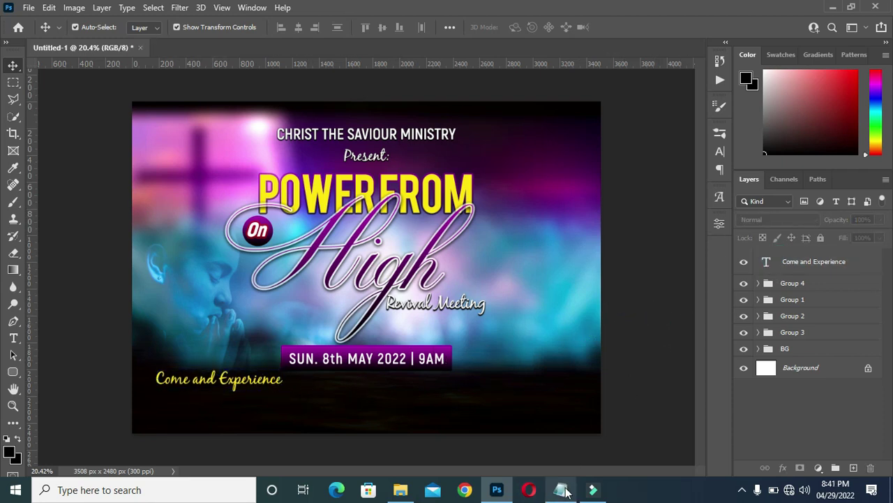
Check the color codes in the TEXT file in Notepad, copy the Healing, Deliverance and "Salvation and Lot More..." lines, and return to Photoshop.
click(560, 490)
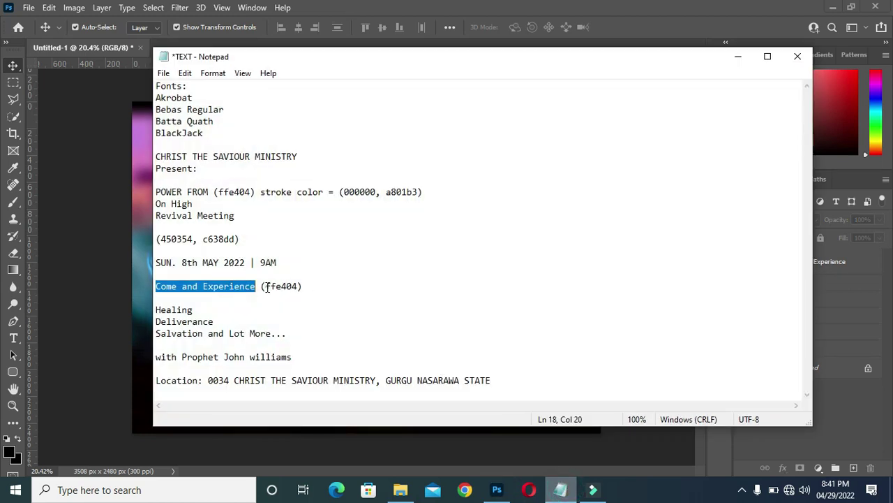
drag(265, 287, 292, 287)
click(341, 274)
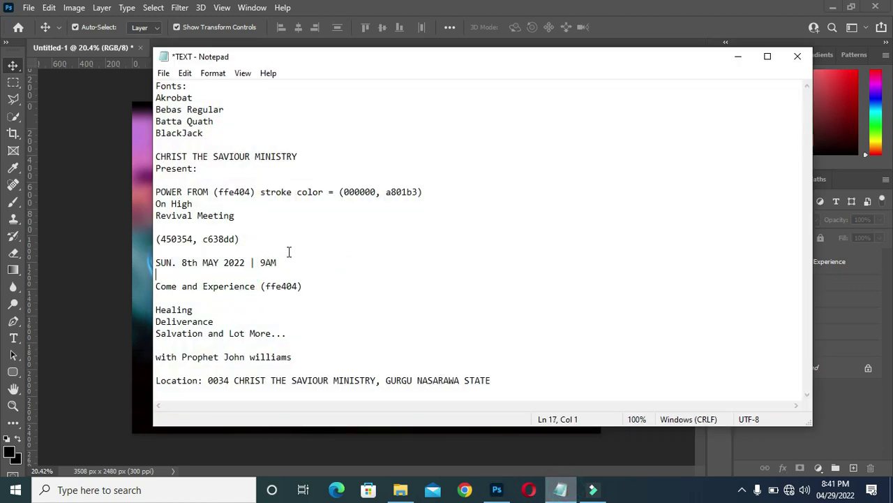
drag(219, 191, 266, 193)
click(356, 242)
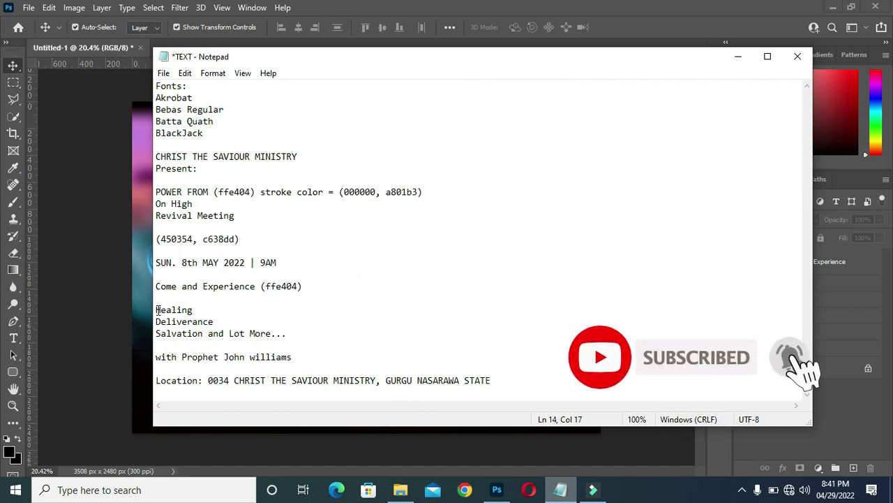
drag(156, 309, 283, 341)
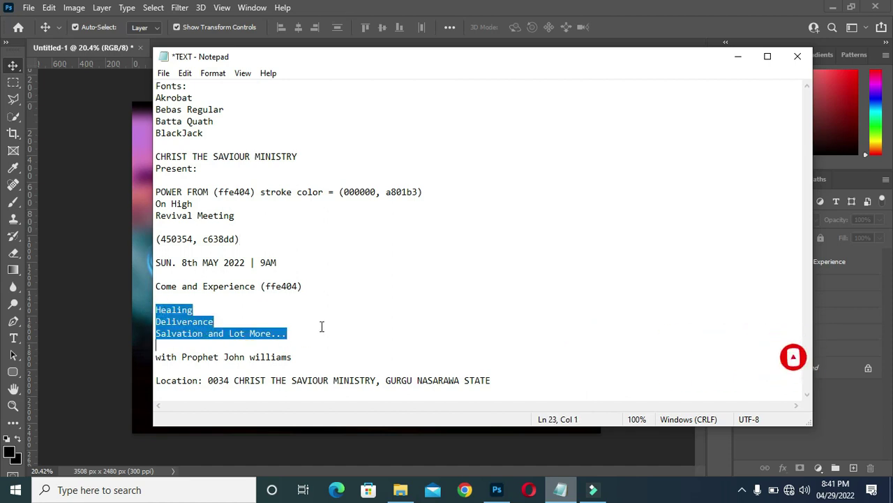
click(738, 58)
Add the lines "Healing", "Deliverance" and "Salvation and Lot More..." as a new text layer beneath "Come and Experience".
scroll(209, 438, up, 5)
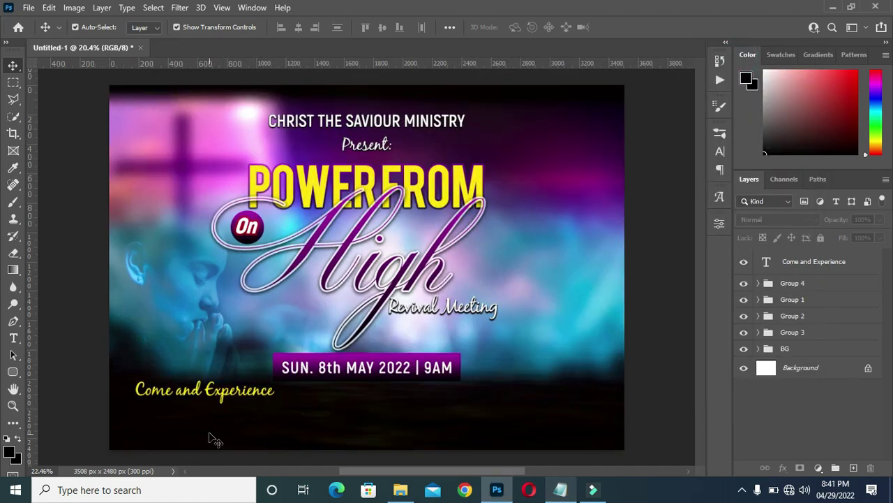
key(t)
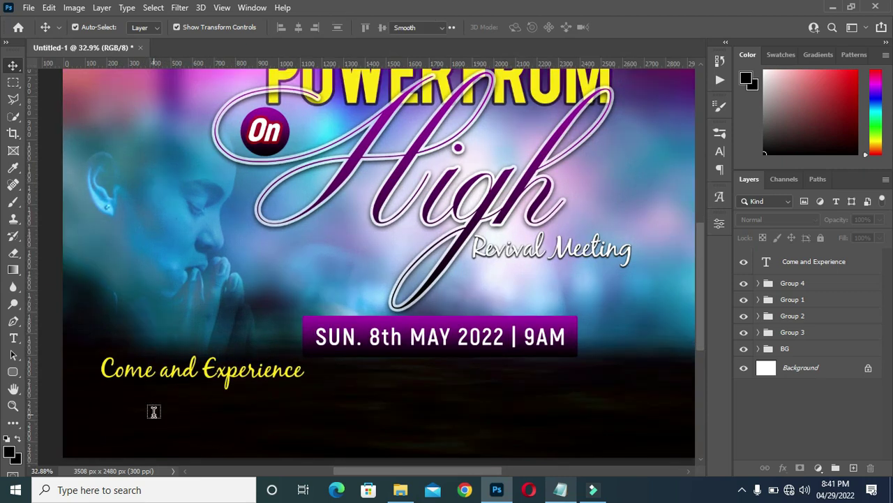
click(103, 399)
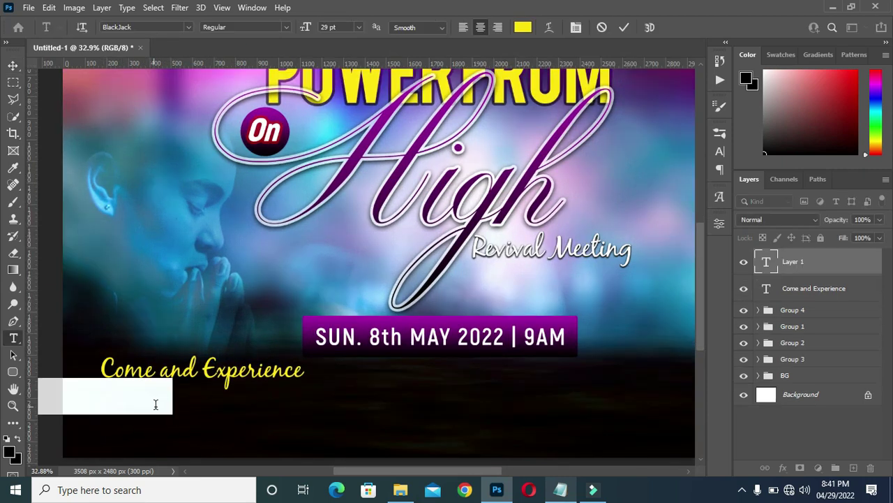
text(Healing Deliverance and Lot More)
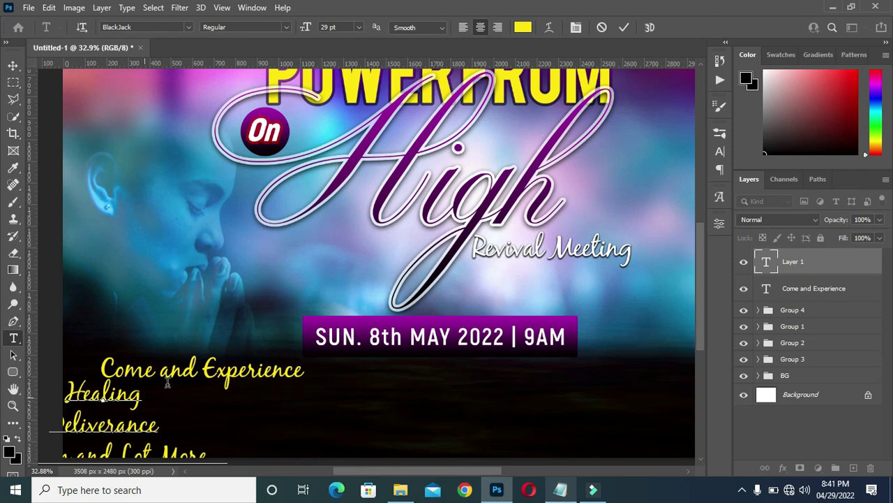
click(624, 28)
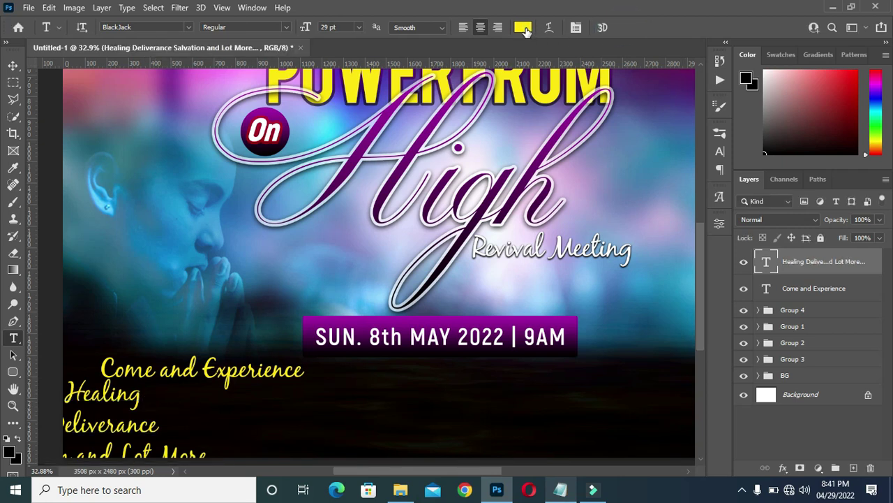
Color the three-line list white (ffffff) and set its font to Akrobat SemiBold.
click(523, 27)
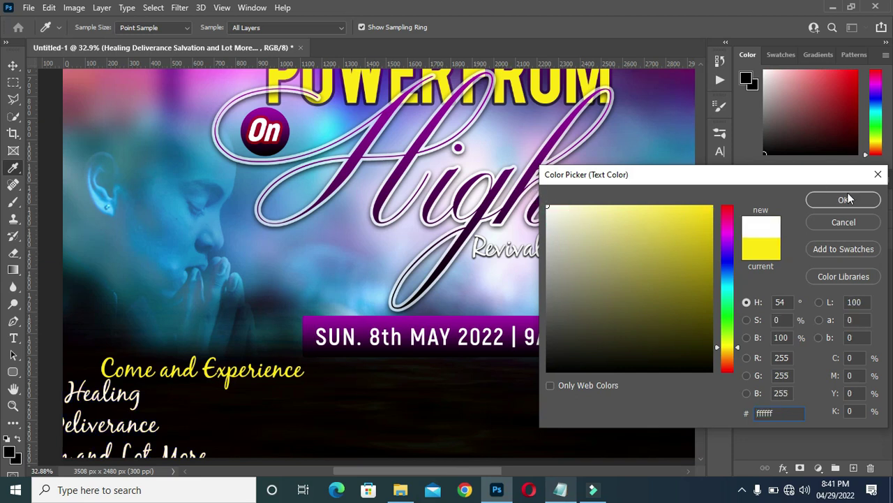
click(843, 200)
click(189, 27)
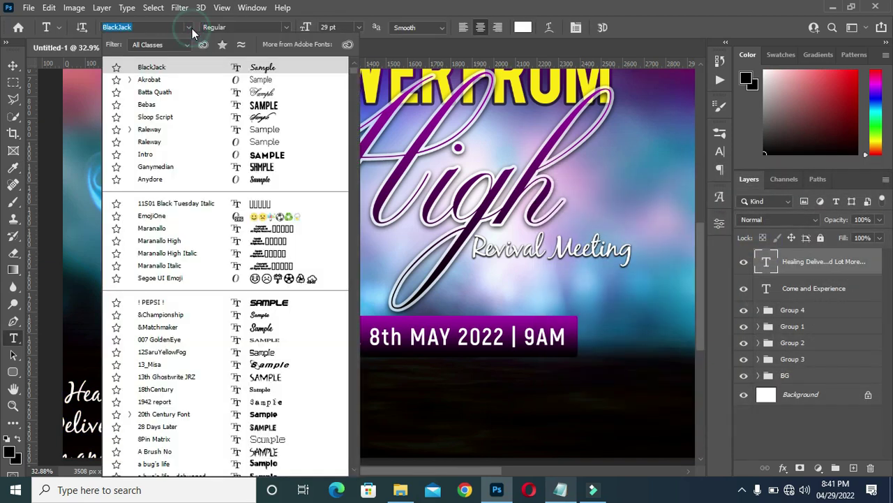
click(150, 79)
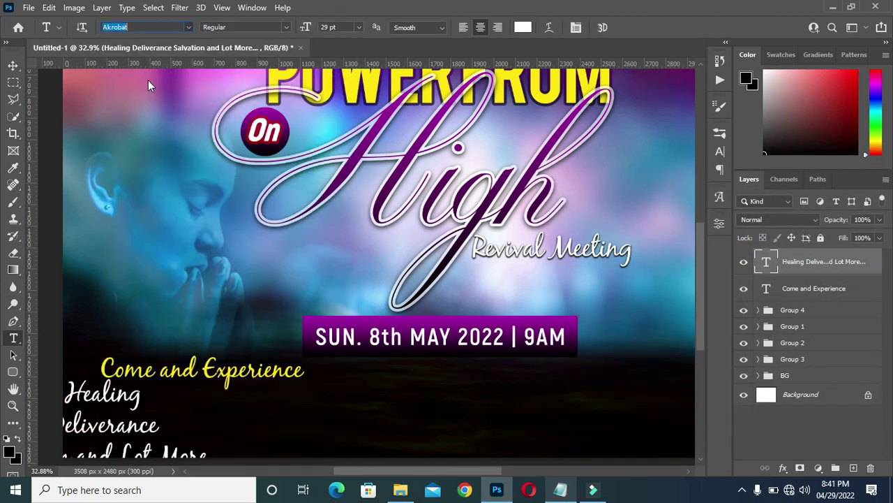
click(286, 26)
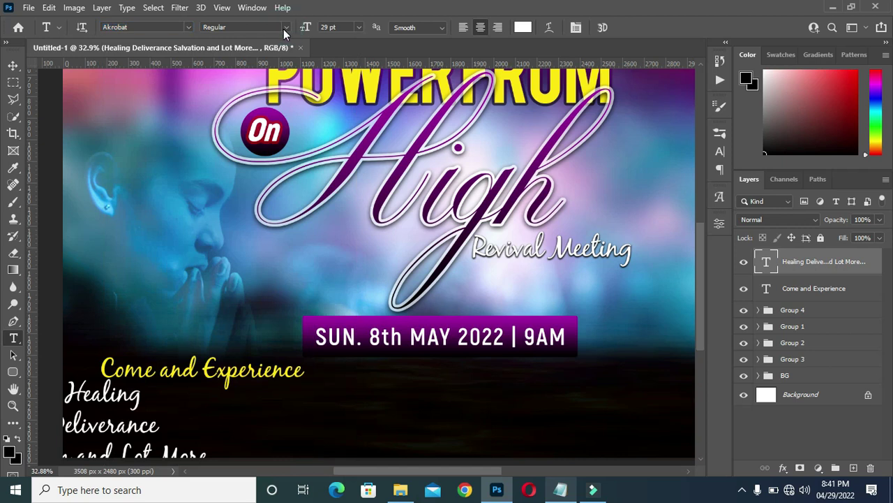
click(285, 28)
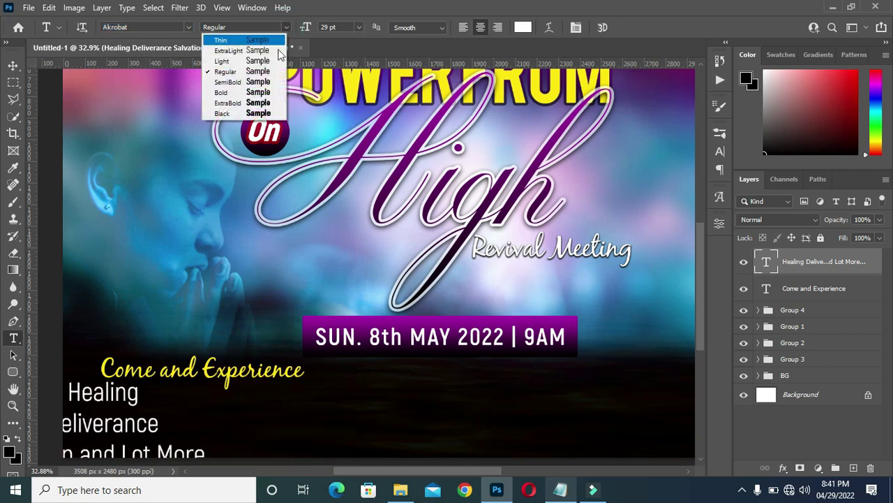
click(237, 83)
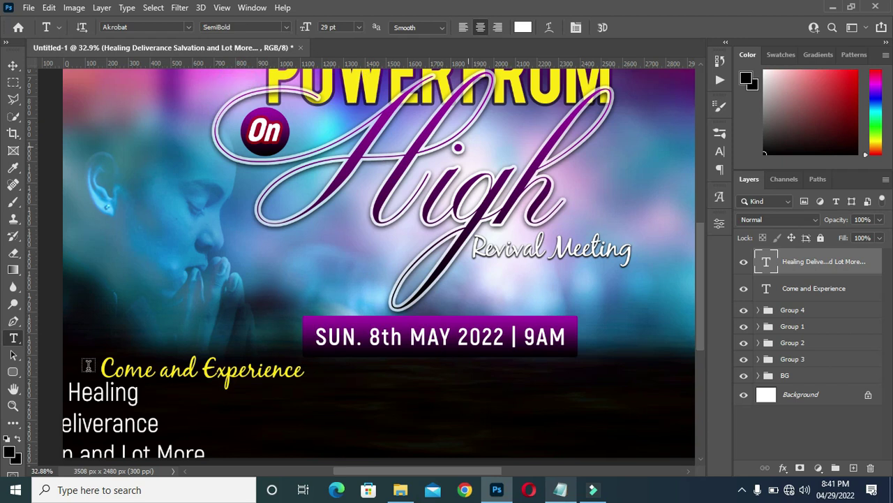
Move the three-line list onto the flyer under "Come and Experience" and left-align its text.
scroll(110, 145, down, 2)
click(12, 65)
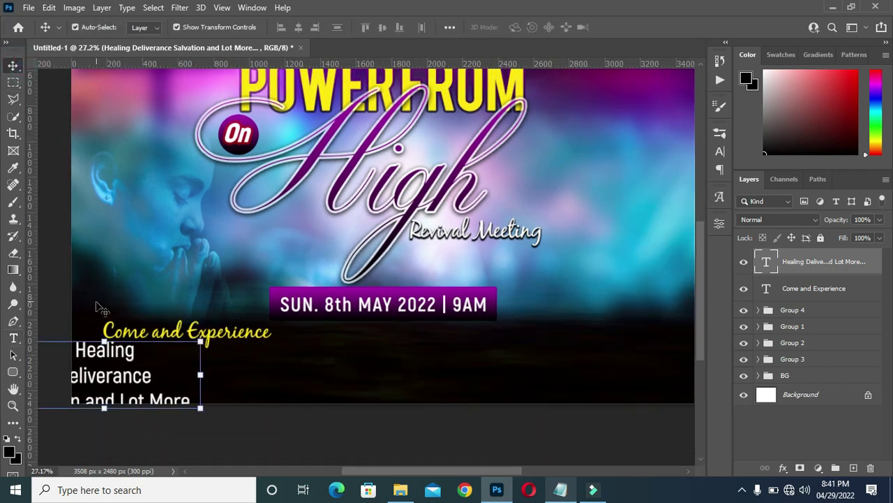
drag(105, 349, 187, 355)
key(t)
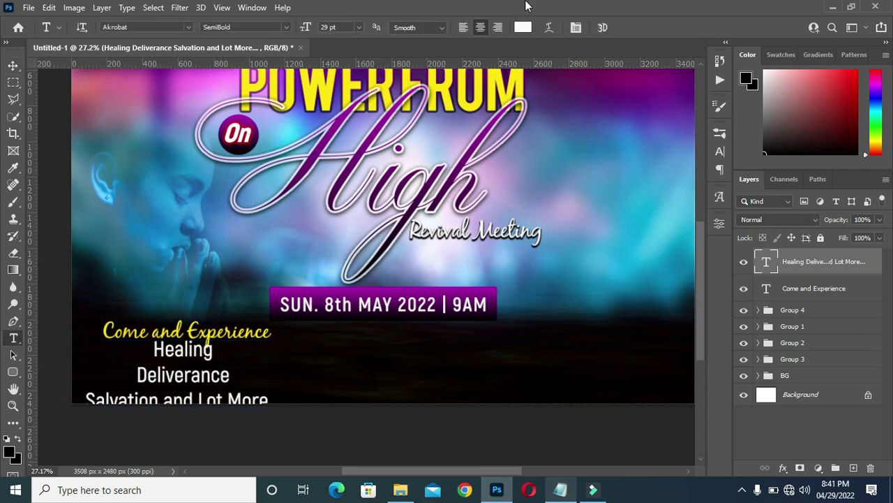
click(463, 29)
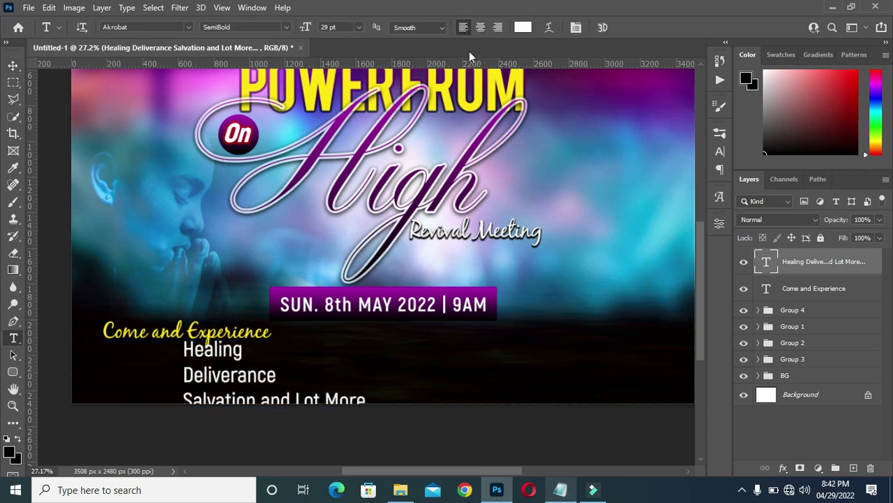
Scale the three-line list to about 79% and line it up with the start of "Come and Experience", directly beneath it.
click(13, 64)
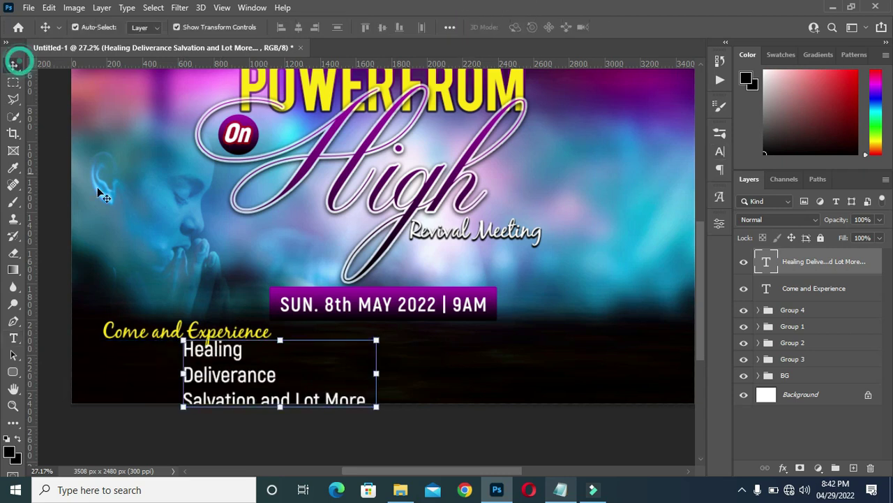
click(377, 410)
drag(378, 438, 338, 417)
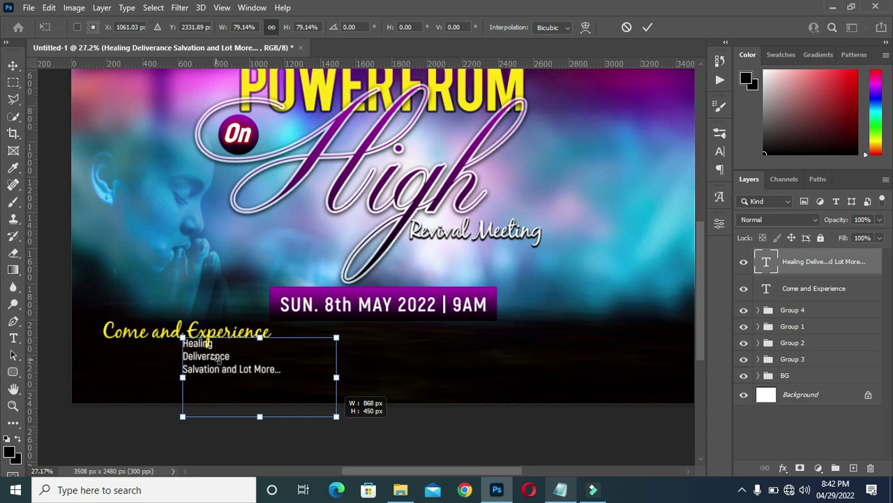
drag(338, 418, 338, 418)
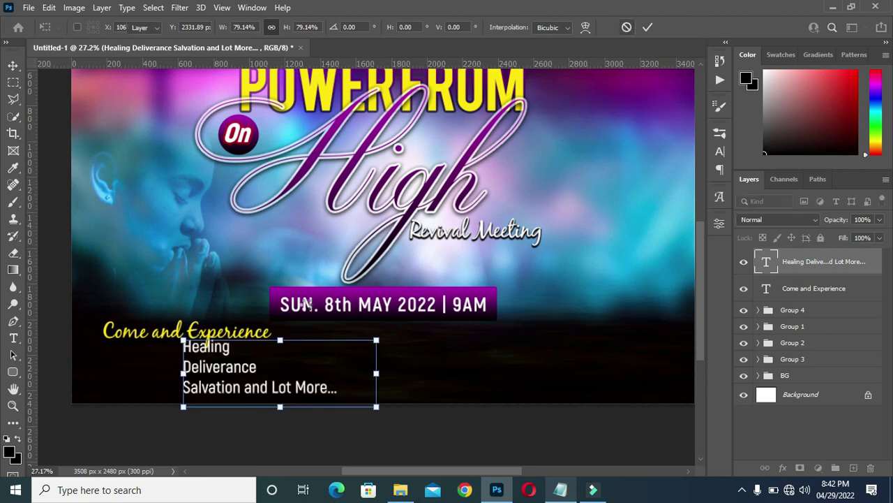
key(Return)
drag(227, 371, 159, 376)
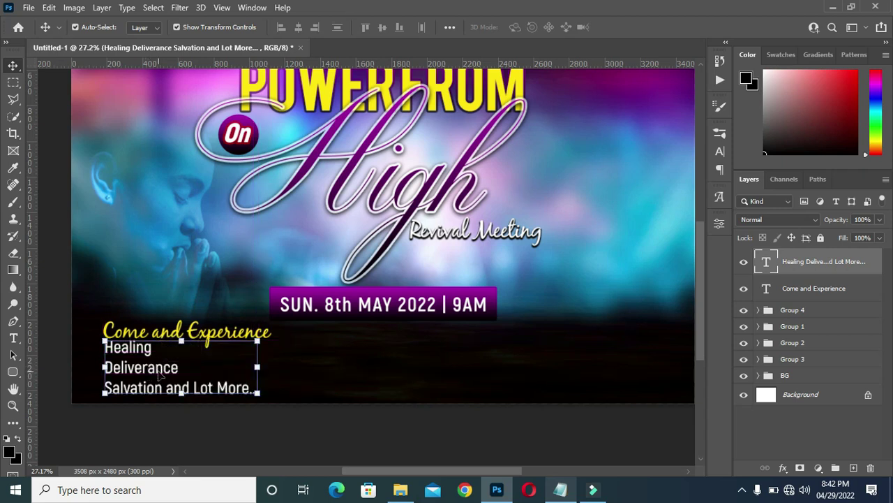
Nudge the three-line list slightly left so its edge lines up with the start of "Come and Experience".
key(Left)
key(Left)
key(Left)
key(Left)
key(Left)
key(Left)
key(Left)
key(Left)
key(Left)
key(Left)
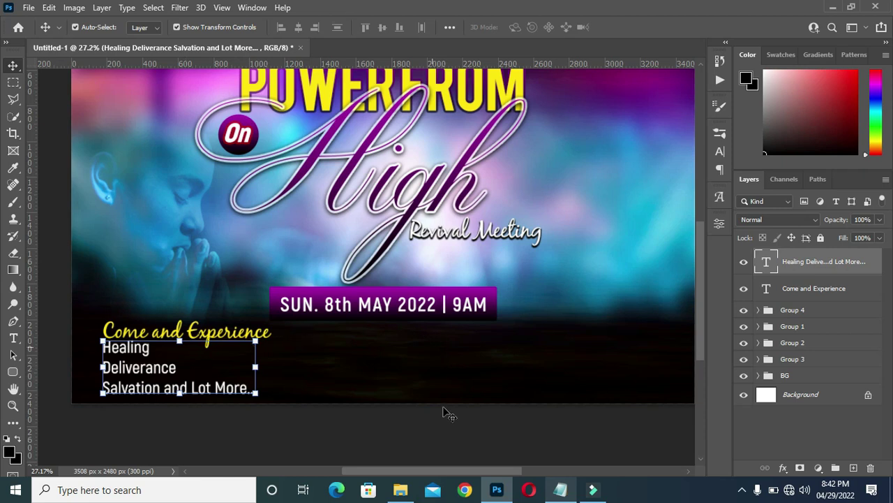
Set the line spacing (leading) of the three-line list to 23 pt.
key(t)
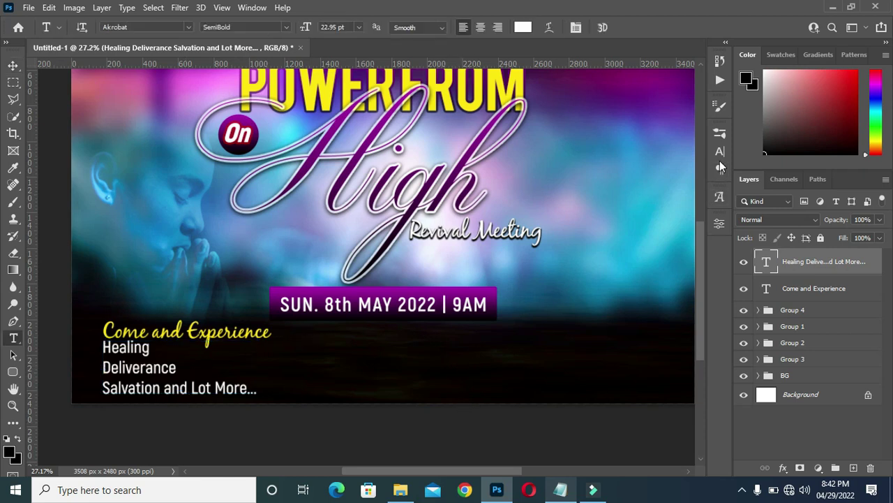
click(720, 152)
drag(647, 169, 641, 170)
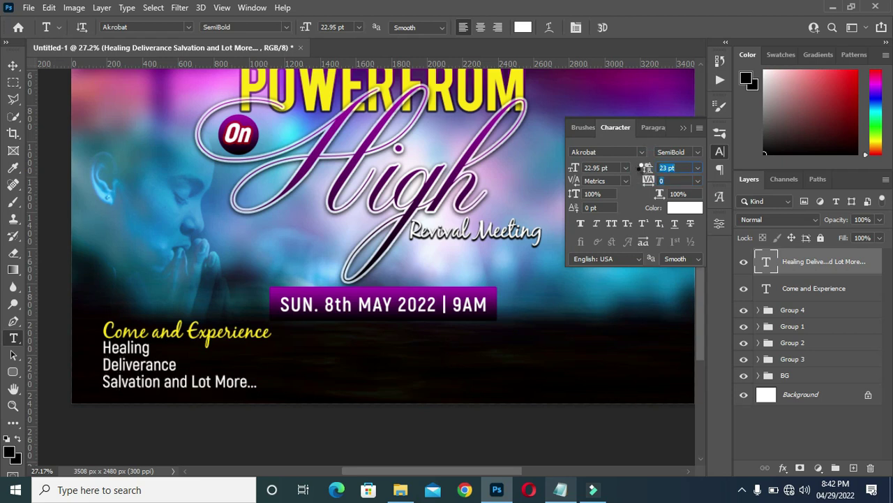
key(Tab)
click(12, 65)
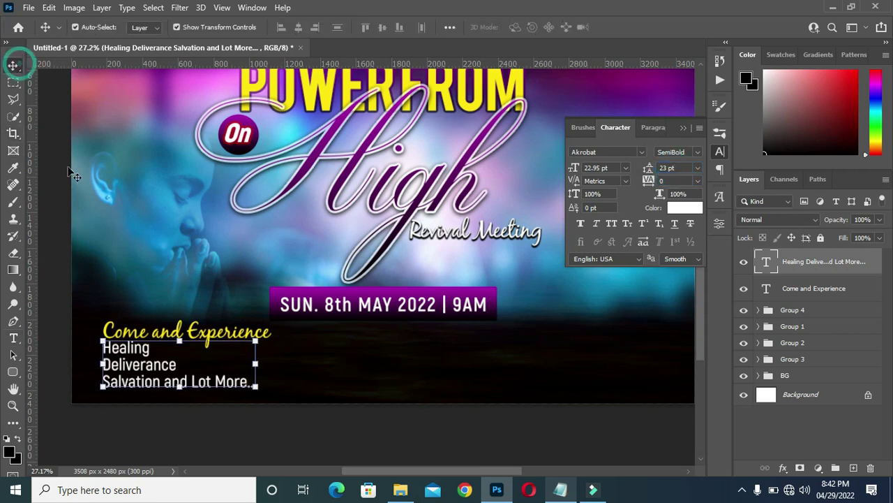
click(290, 412)
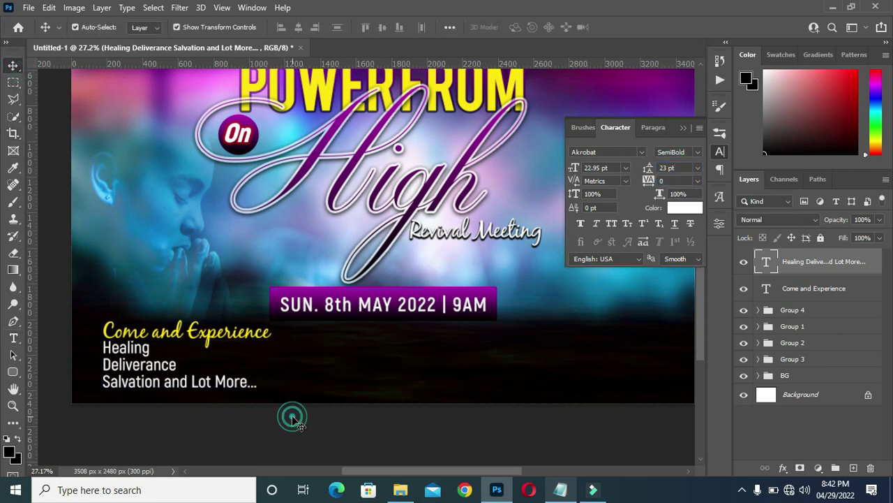
Scale "Come and Experience" and the three-line list together to about 93% and nudge them slightly right.
click(805, 266)
shift+click(801, 287)
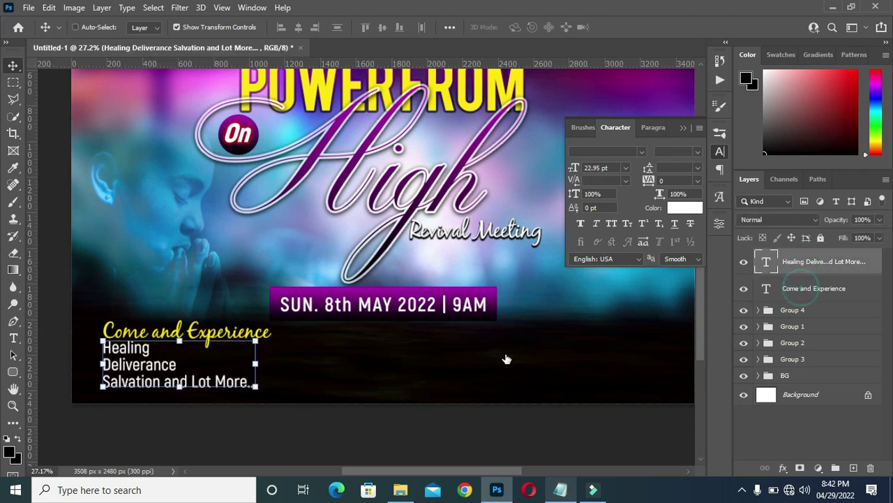
drag(271, 389, 259, 385)
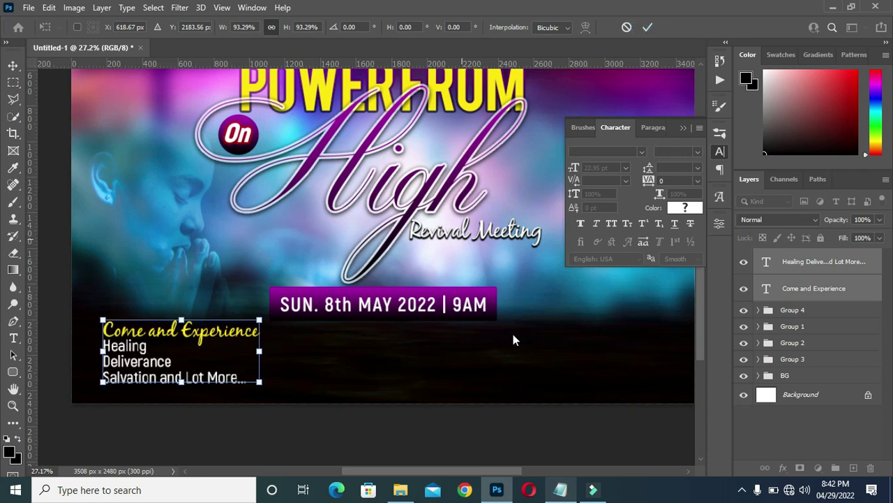
key(Return)
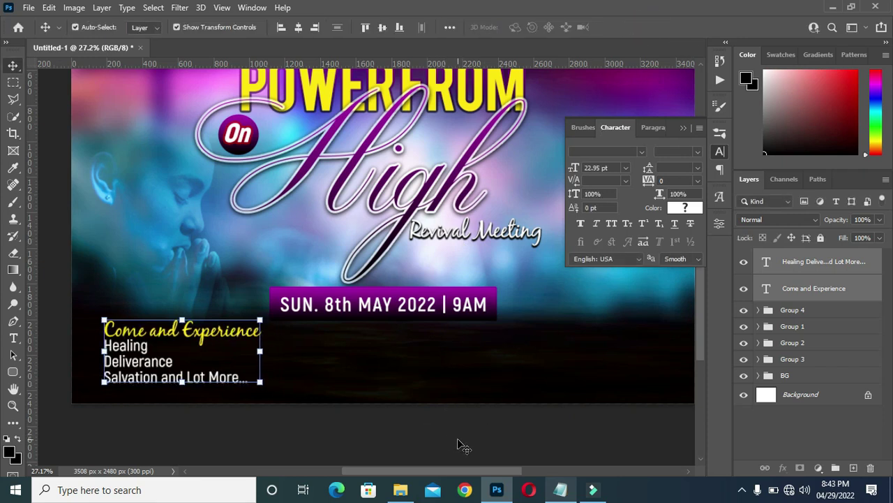
key(shift+Right)
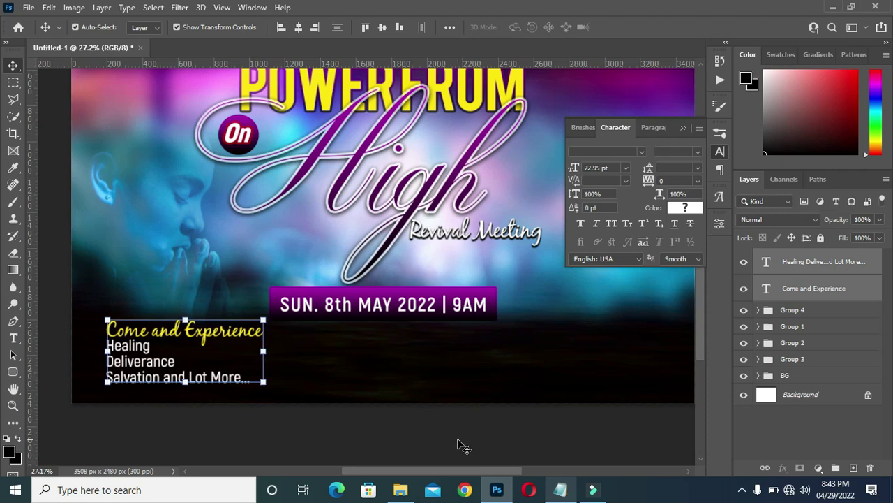
click(431, 447)
Draw a small triangle shape about 36 by 31 px above the "Come and Experience" heading.
scroll(84, 343, up, 1)
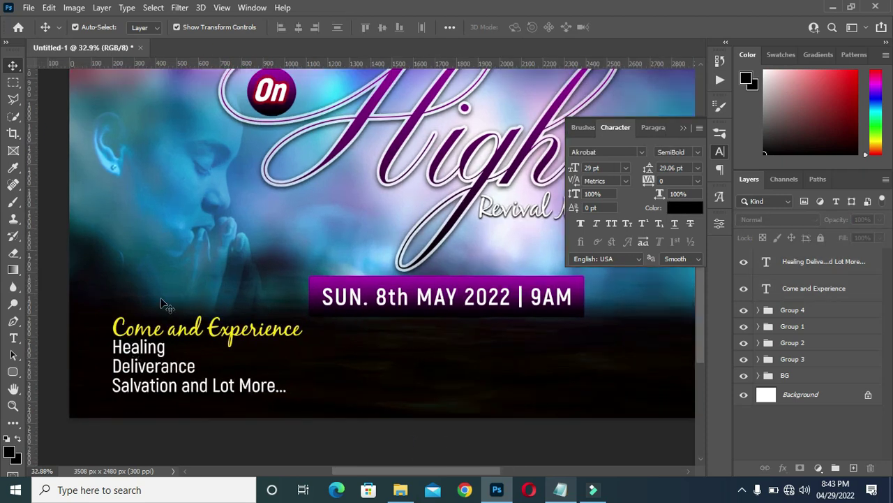
scroll(92, 400, up, 3)
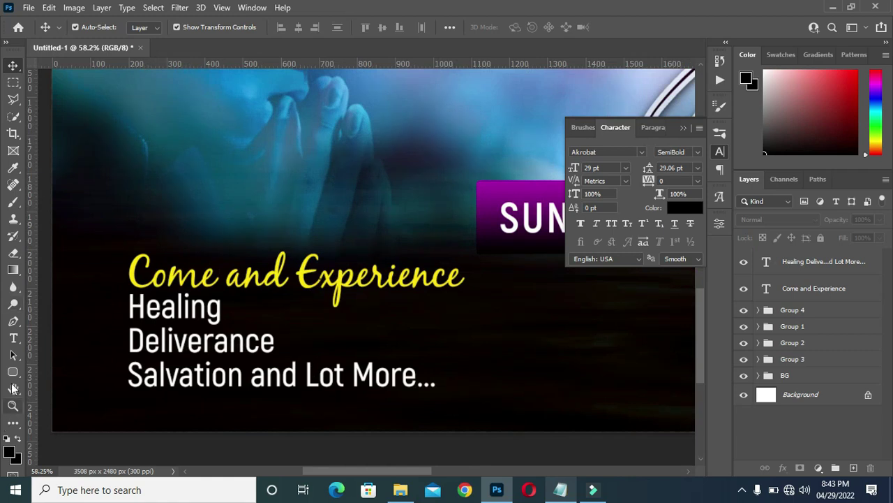
click(12, 373)
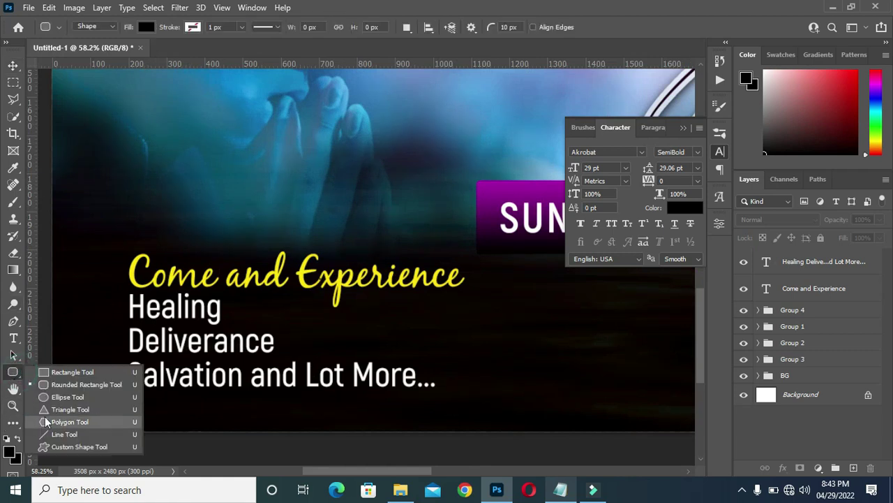
click(69, 412)
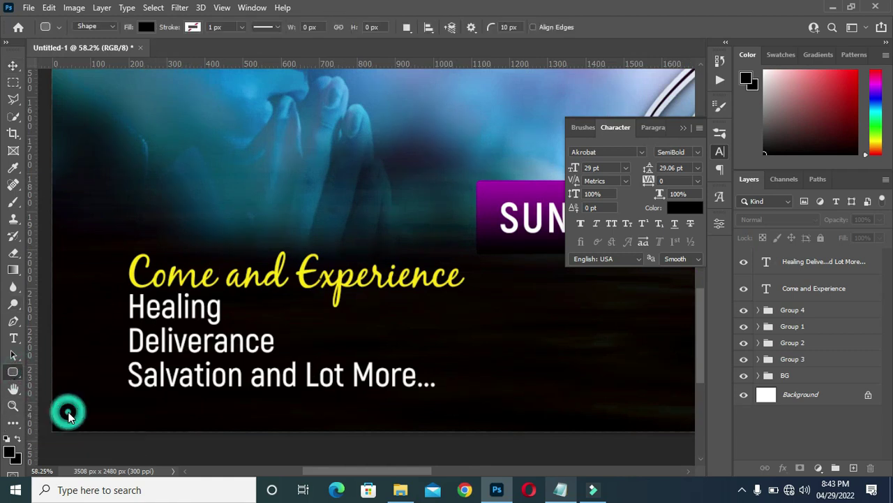
drag(190, 177, 209, 193)
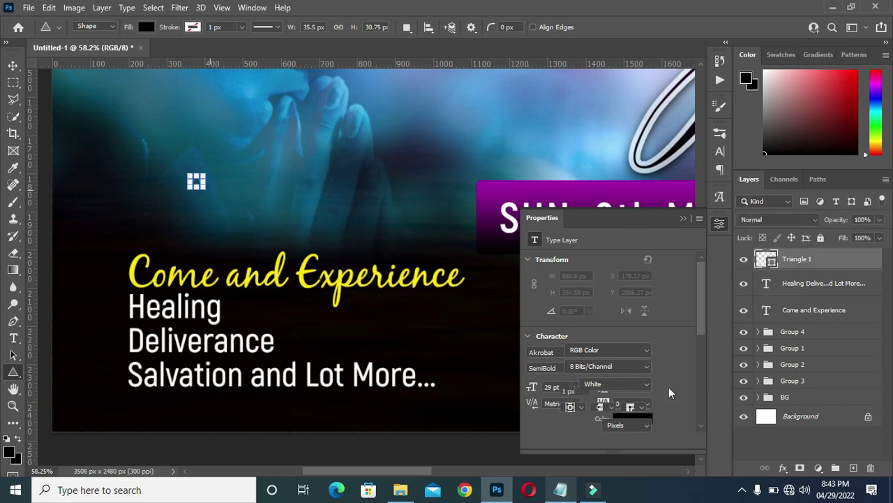
Fill the small triangle with the recently used yellow.
click(568, 356)
click(549, 324)
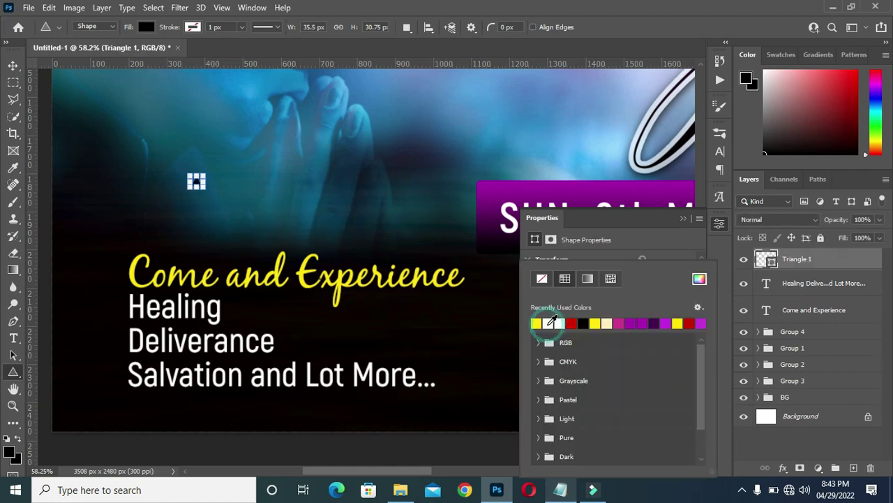
click(687, 219)
click(683, 218)
Rotate the yellow triangle by about 89° so it points right.
click(13, 65)
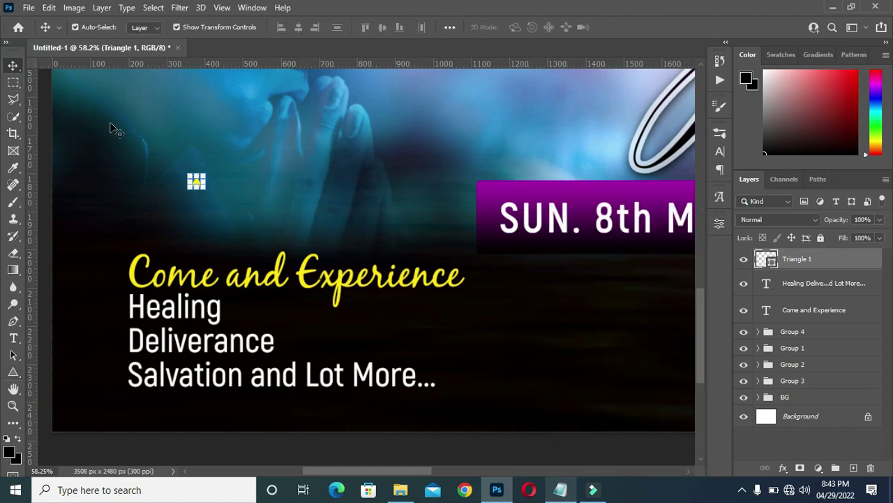
scroll(246, 190, up, 2)
drag(202, 169, 198, 196)
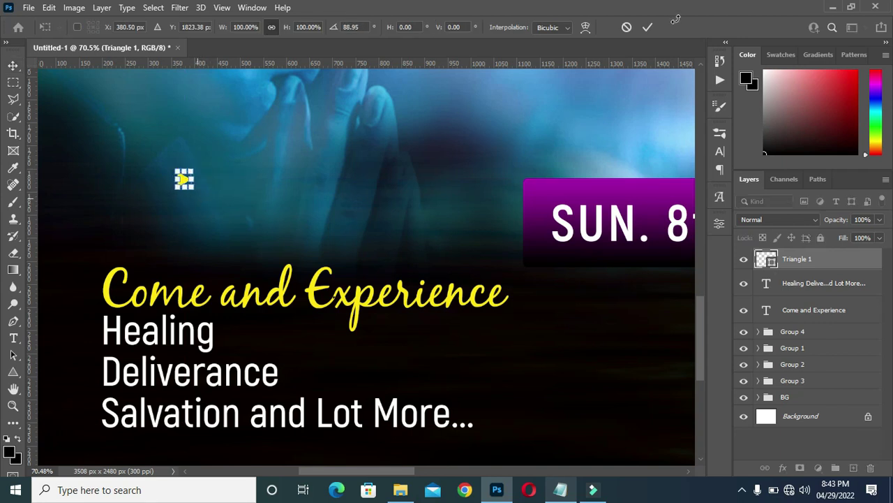
click(649, 26)
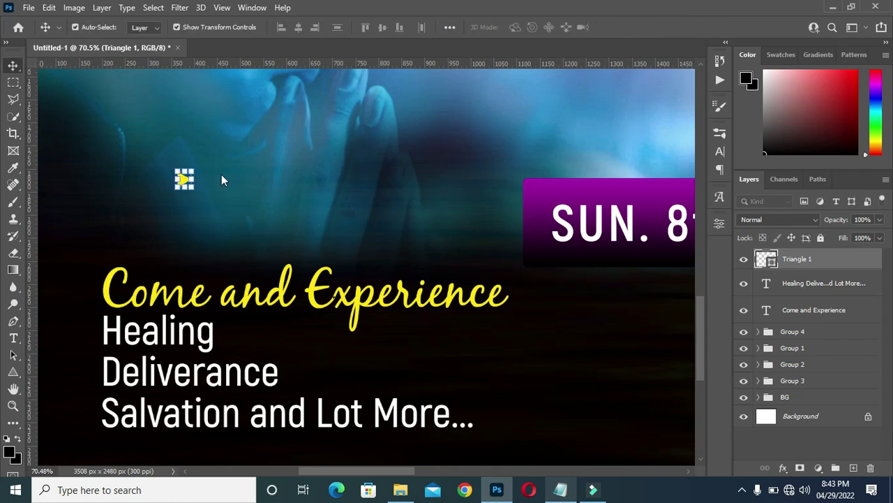
Place the yellow triangle as a bullet just in front of "Healing".
scroll(184, 179, up, 3)
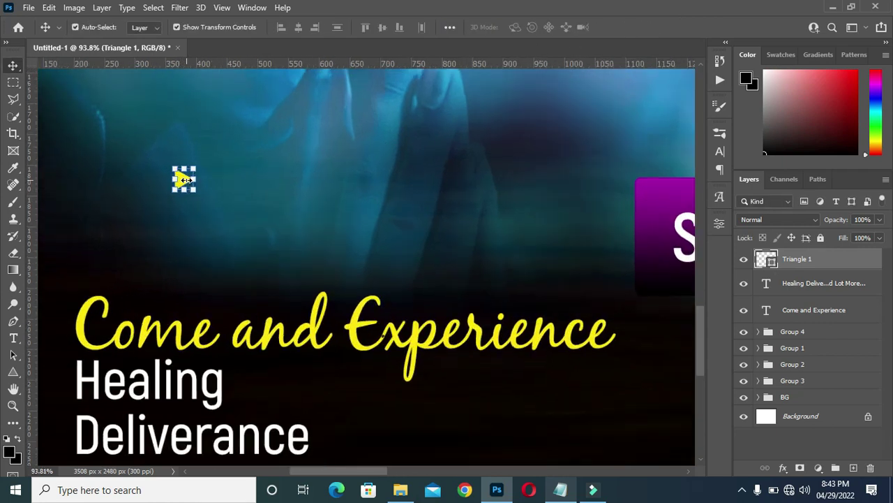
drag(699, 340, 699, 357)
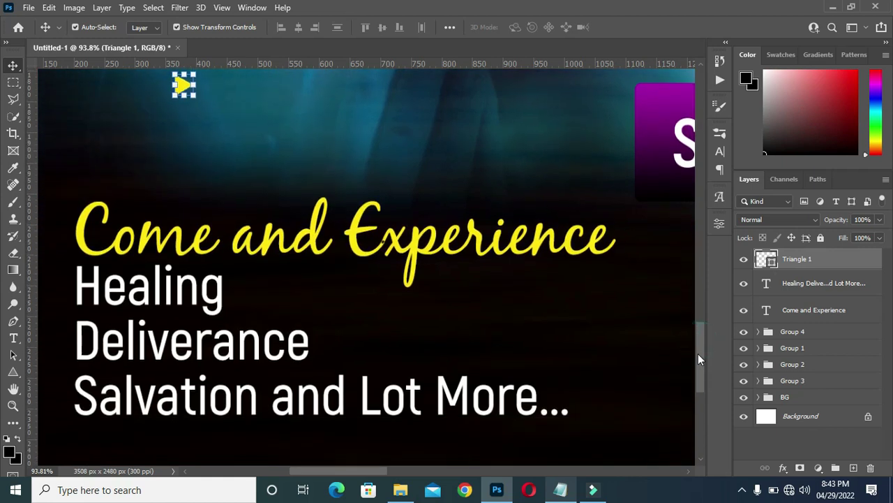
mouse_move(184, 84)
mouse_down()
mouse_move(62, 314)
mouse_move(53, 276)
mouse_up()
drag(323, 465, 289, 467)
Duplicate the triangle bullet twice, placing the copies in front of "Deliverance" and "Salvation and Lot More...".
mouse_move(202, 276)
mouse_down()
mouse_move(192, 286)
mouse_move(191, 342)
mouse_up()
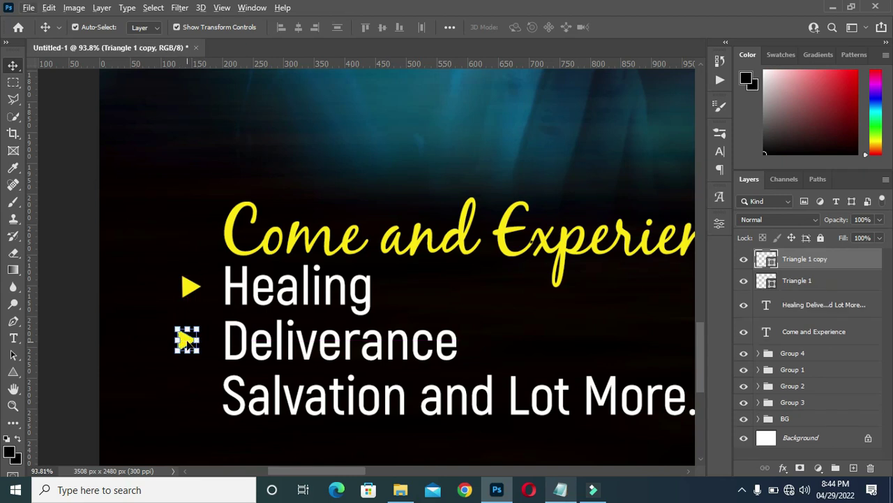
drag(191, 342, 192, 398)
drag(189, 400, 189, 400)
key(ctrl+j)
key(Up)
key(Up)
key(Up)
key(Up)
key(Up)
key(Up)
key(Up)
key(Up)
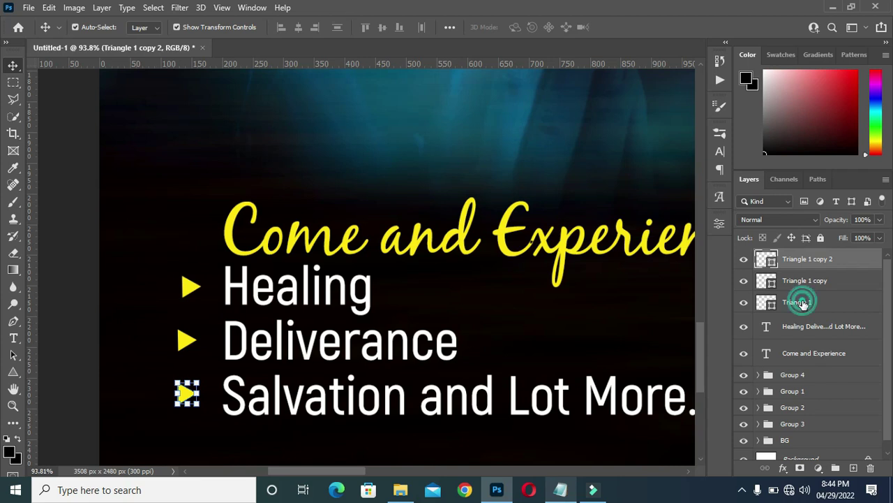
Align the three triangle bullets on their horizontal centers so they form a straight column.
shift+click(803, 303)
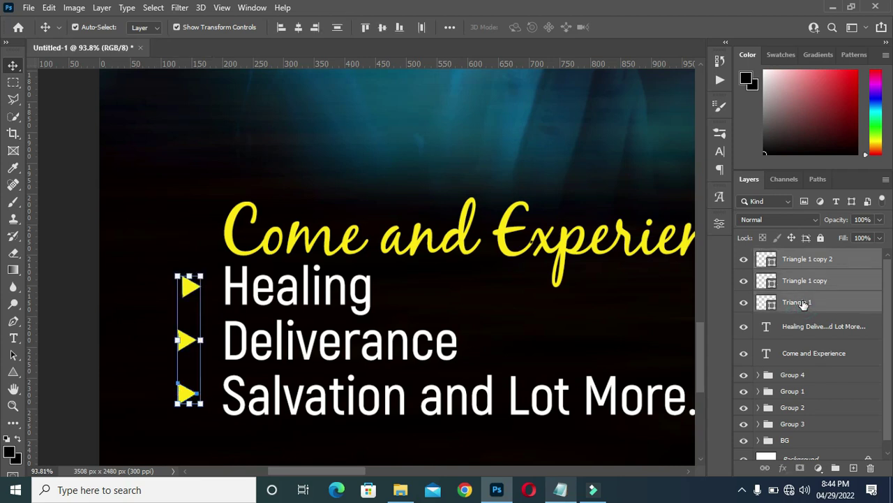
click(298, 28)
click(72, 151)
scroll(184, 340, down, 2)
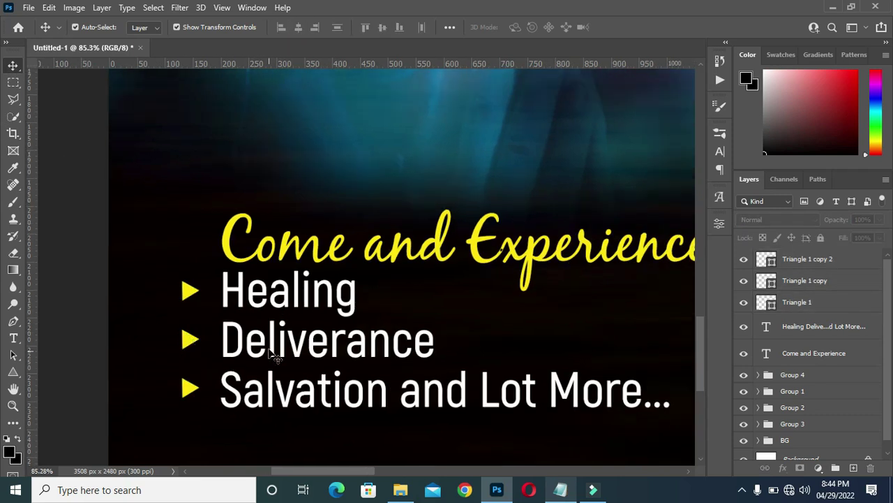
scroll(284, 343, down, 1)
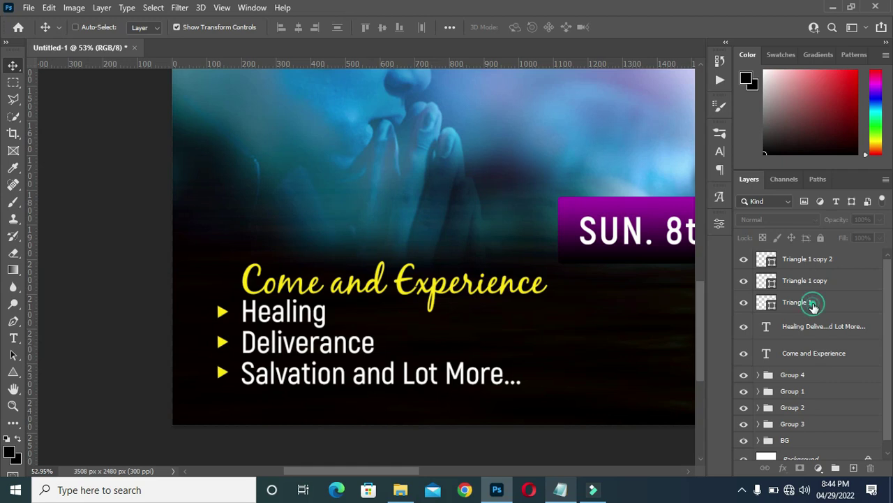
Nudge the three triangle bullets together slightly right, closer to the list text.
click(813, 306)
shift+click(806, 260)
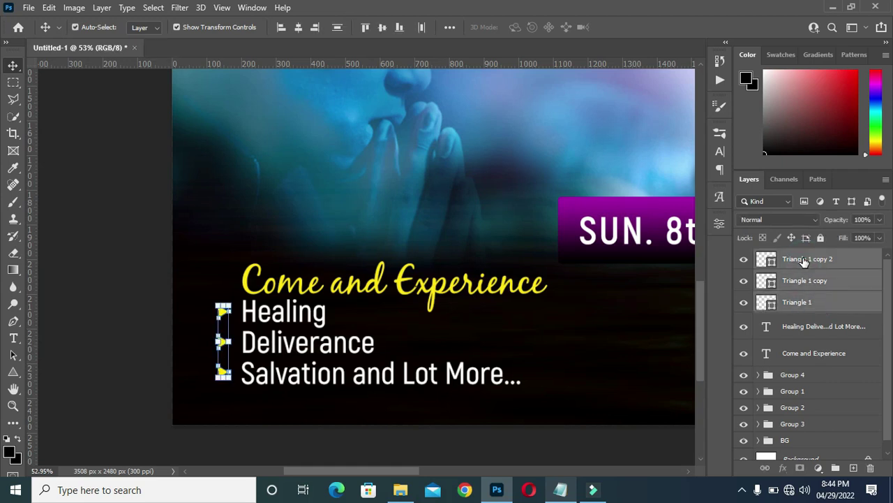
key(shift+Right)
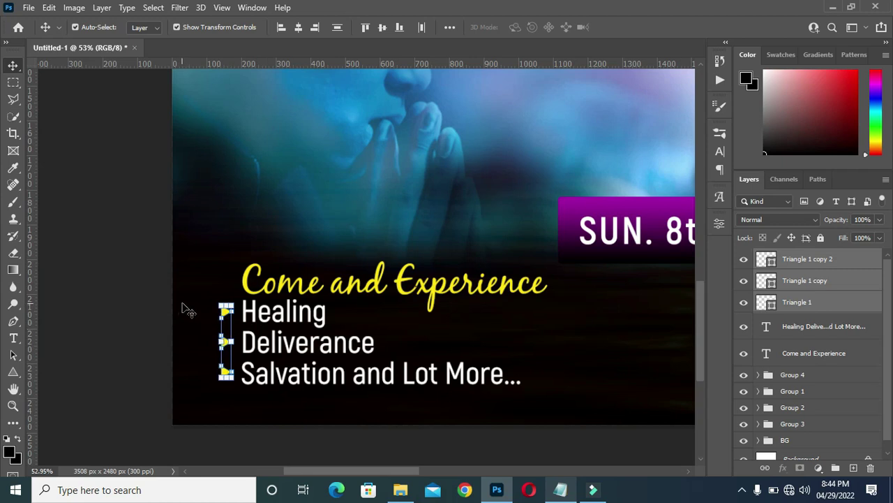
click(160, 305)
Move the "Come and Experience" heading slightly up to leave more space above the bulleted list.
scroll(339, 321, down, 4)
scroll(356, 312, down, 2)
scroll(279, 349, up, 2)
click(197, 389)
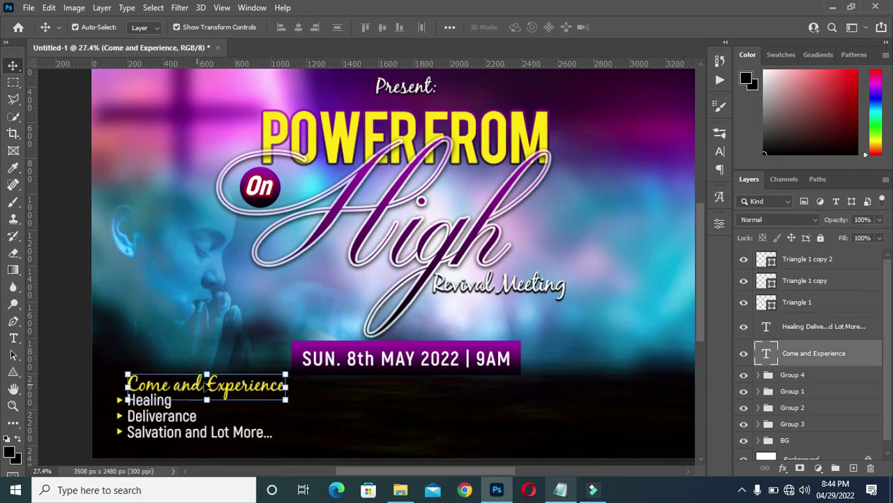
drag(219, 386, 217, 384)
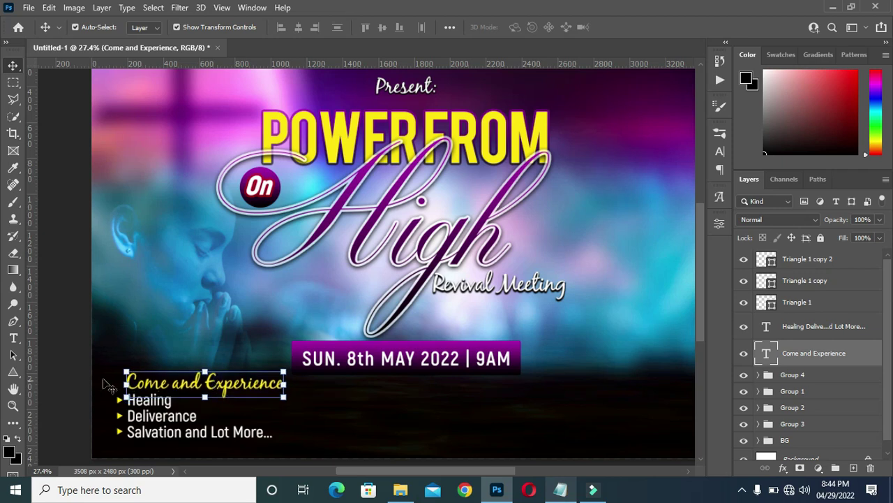
click(180, 342)
scroll(178, 337, down, 1)
scroll(230, 428, down, 1)
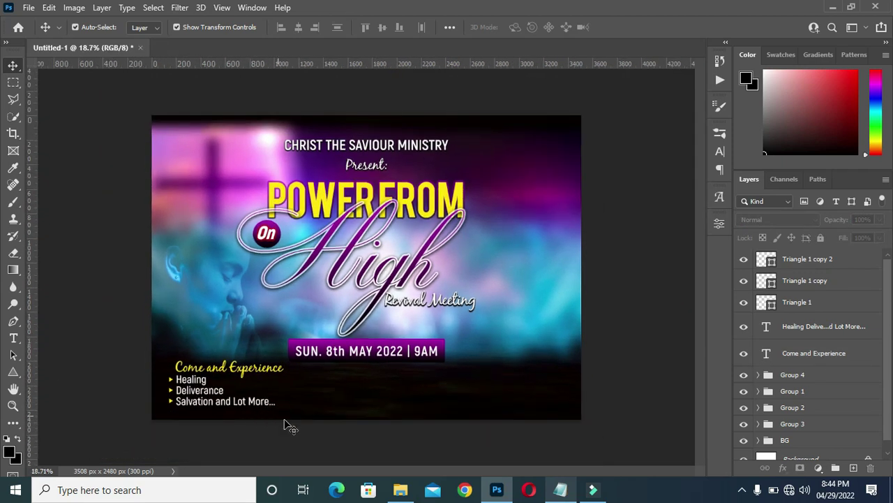
scroll(280, 422, up, 2)
Copy the full "Location" line from the TEXT file in Notepad and return to the flyer in Photoshop.
click(558, 490)
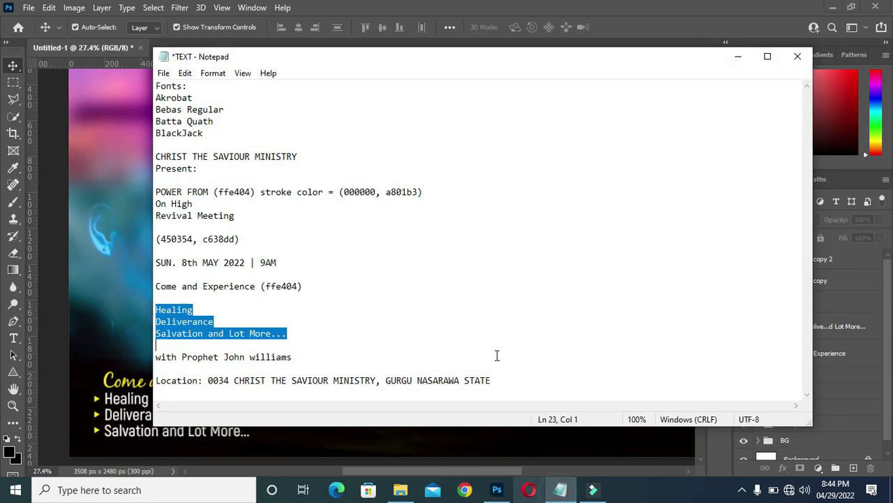
click(156, 381)
shift+click(511, 387)
key(ctrl+c)
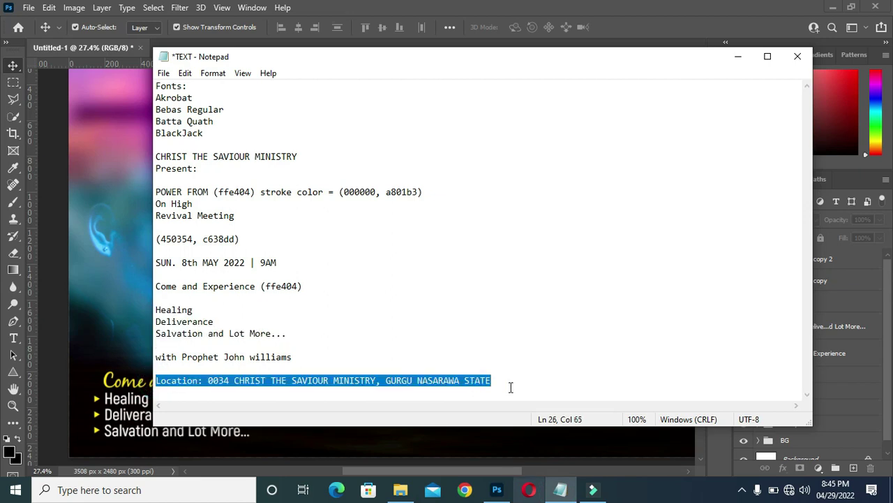
click(738, 61)
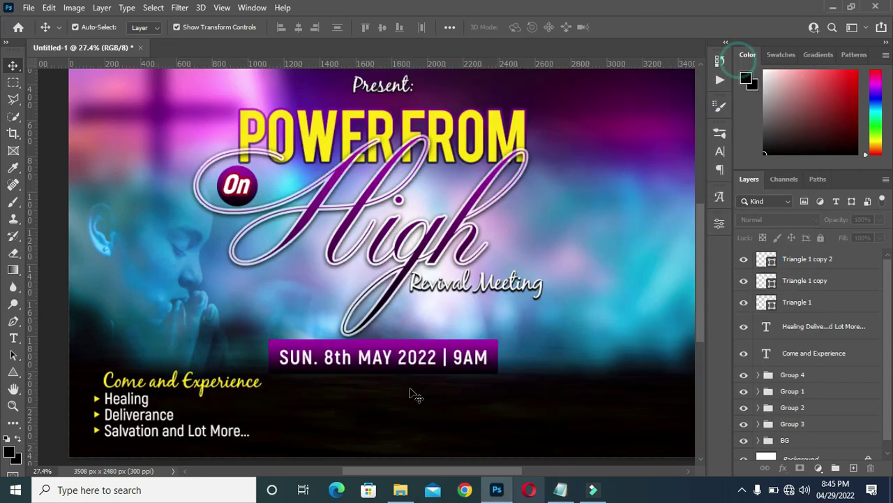
Paste the copied location line as a new text layer in the dark area below the date bar.
key(t)
click(294, 421)
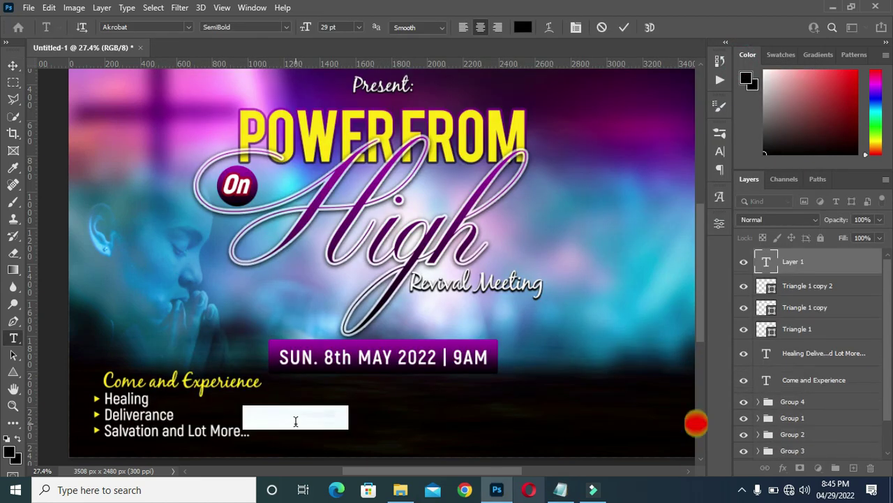
key(BackSpace)
key(ctrl+v)
click(624, 27)
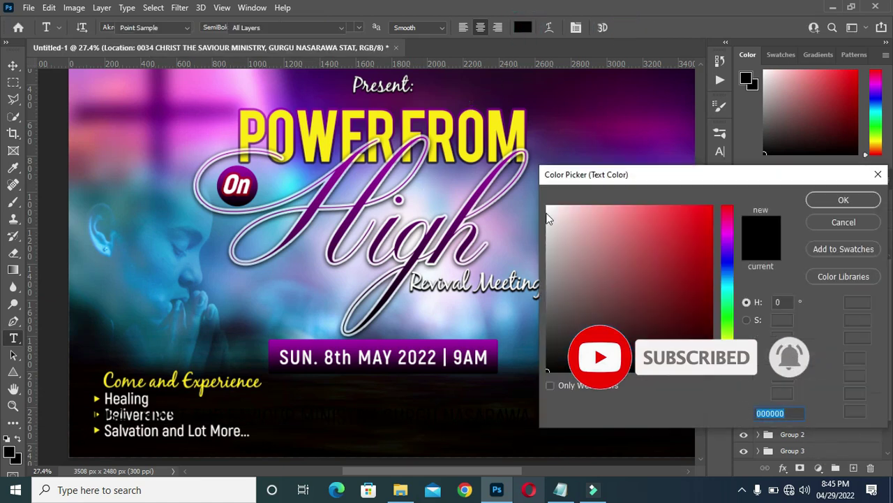
Set the colour of the pasted location line to white.
click(548, 211)
click(837, 198)
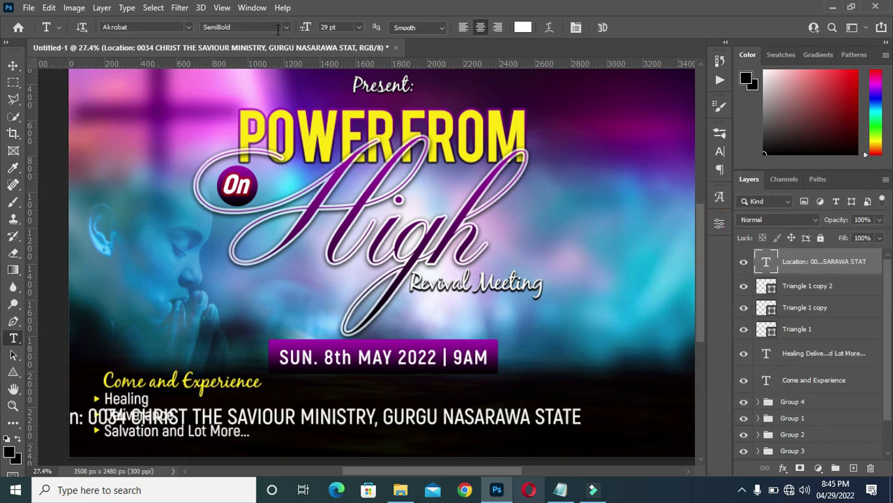
Scale the location line to about 65% and place it beside the list's last item, starting at the date bar's left edge.
click(15, 65)
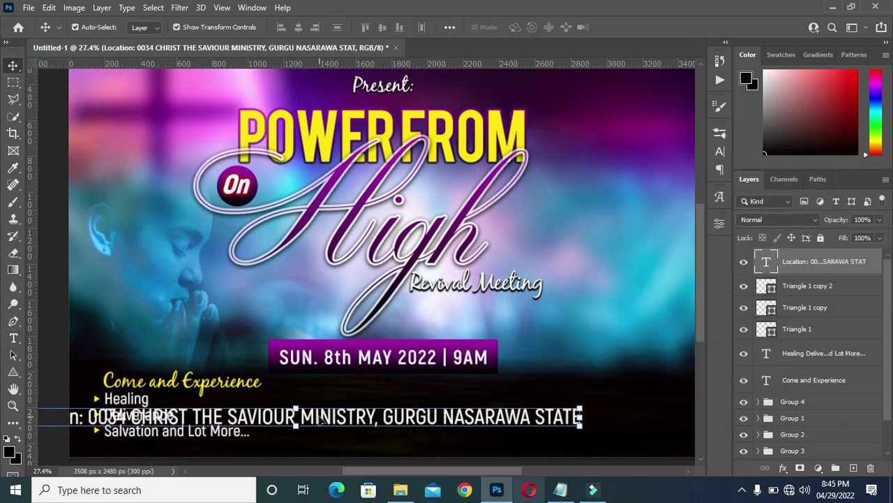
drag(57, 425, 361, 411)
scroll(436, 420, down, 2)
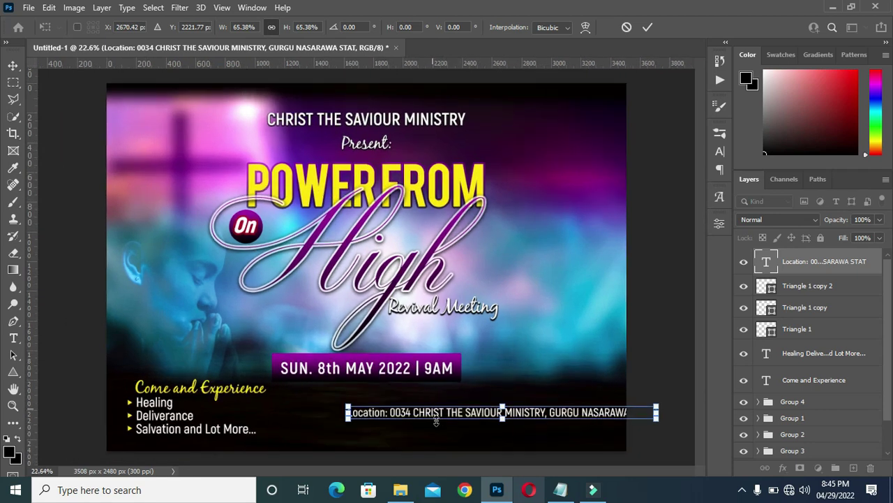
scroll(436, 420, up, 1)
drag(470, 412, 391, 435)
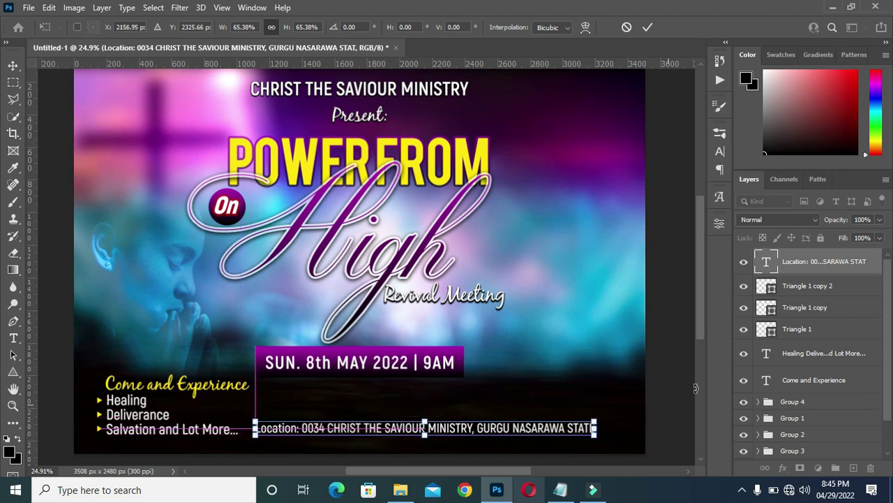
scroll(701, 334, down, 5)
key(ctrl+plus)
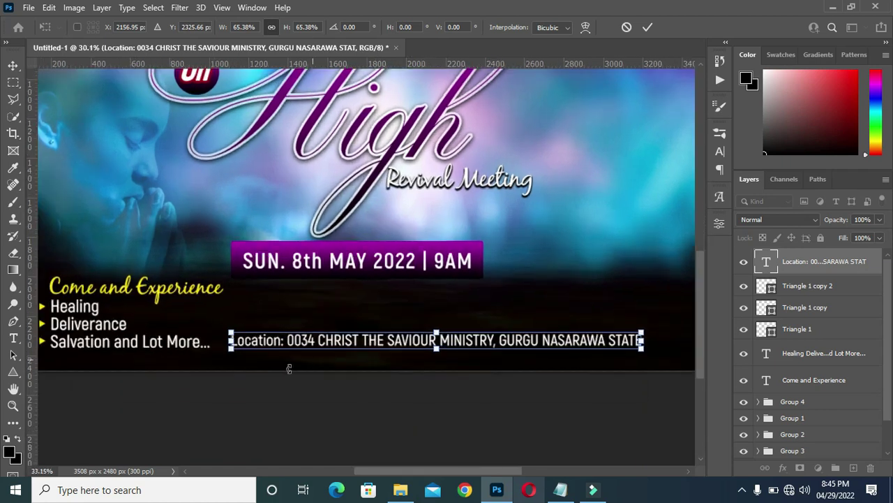
scroll(264, 366, up, 1)
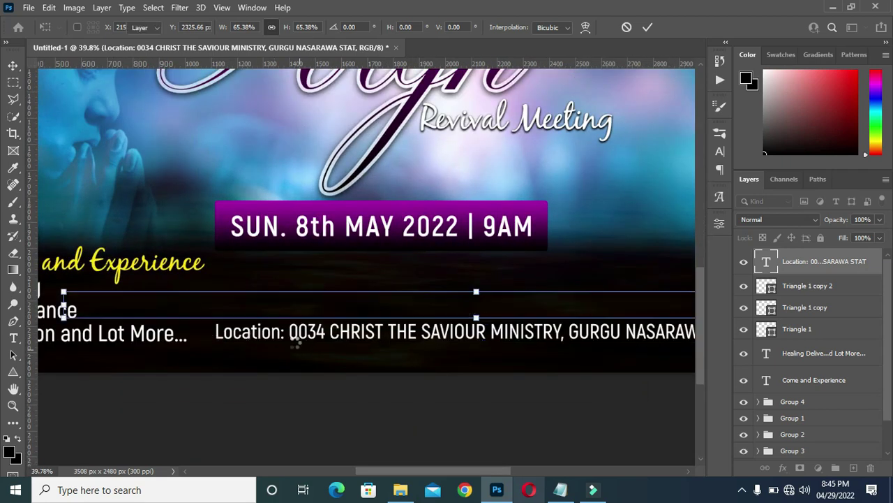
key(Return)
Colour only the word "Location:" yellow (ffe404), matching the "Come and Experience" heading, and deselect the layer.
key(t)
drag(284, 333, 205, 333)
click(526, 27)
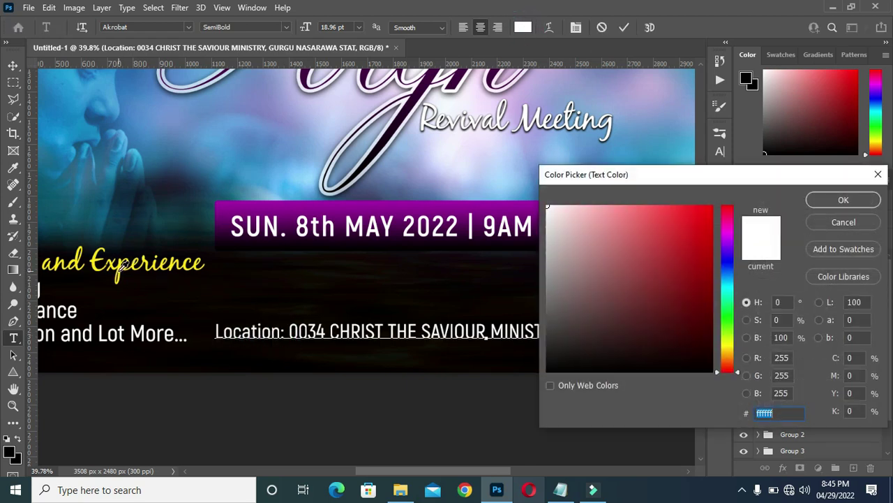
text(ffe404)
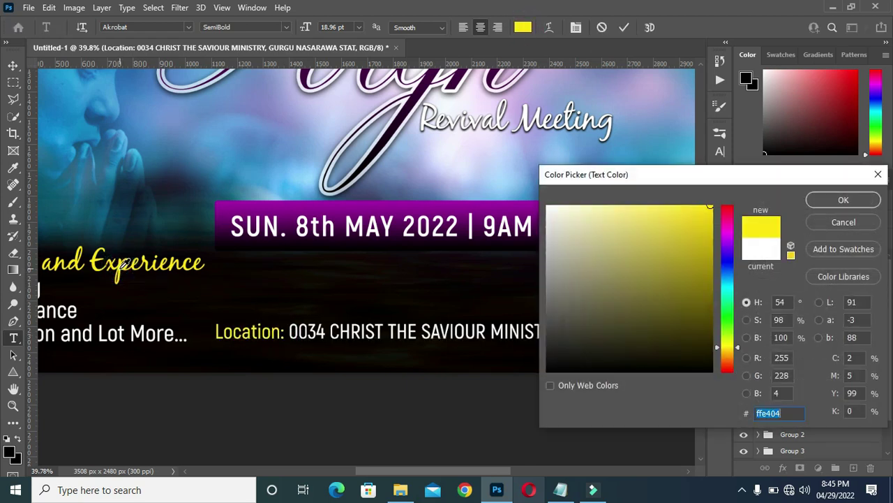
click(820, 203)
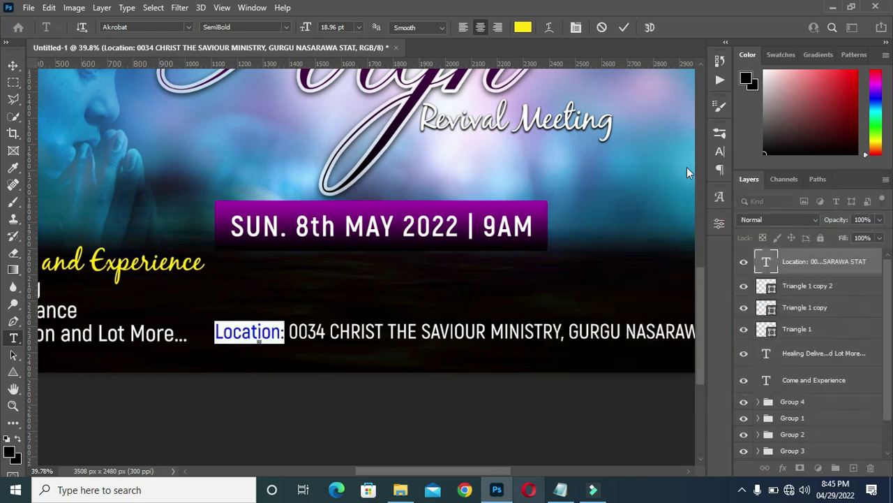
click(623, 30)
scroll(435, 337, down, 2)
scroll(537, 397, down, 3)
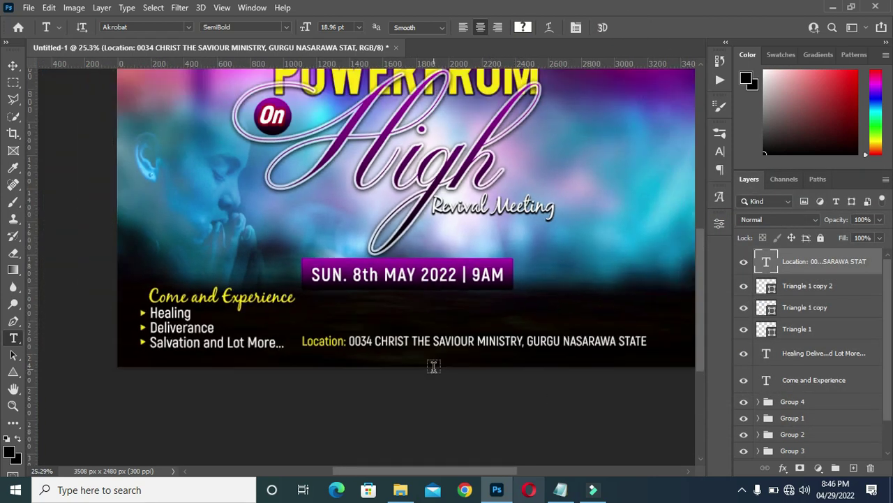
scroll(433, 366, down, 1)
click(13, 65)
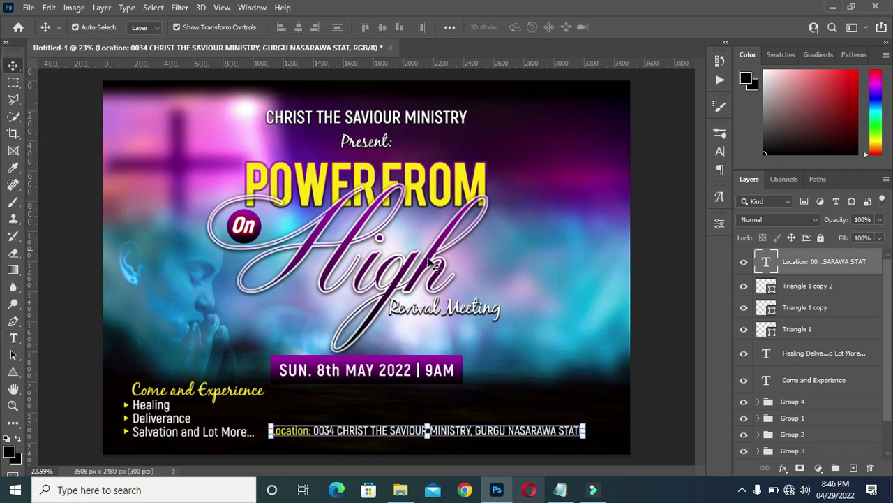
click(649, 282)
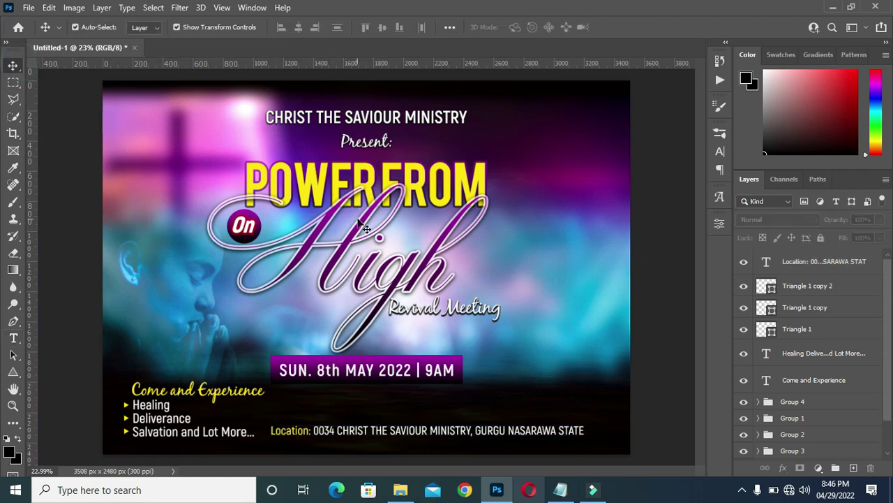
scroll(362, 223, down, 1)
Put the location text layer into its own group.
click(811, 266)
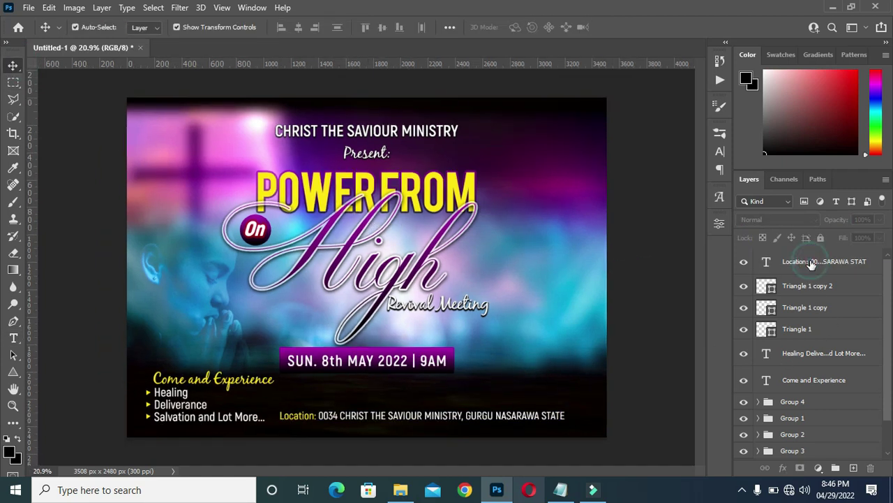
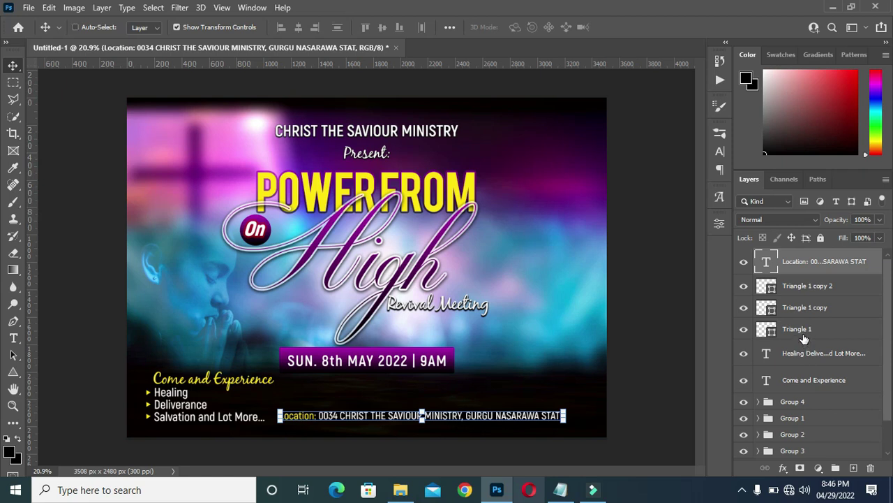
key(ctrl+g)
click(759, 256)
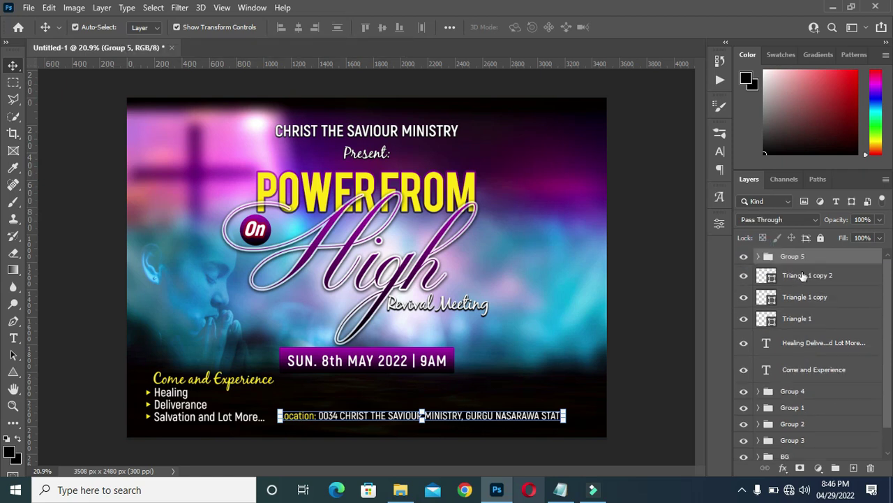
Group the three triangle bullets, the list text and the "Come and Experience" heading together.
click(797, 277)
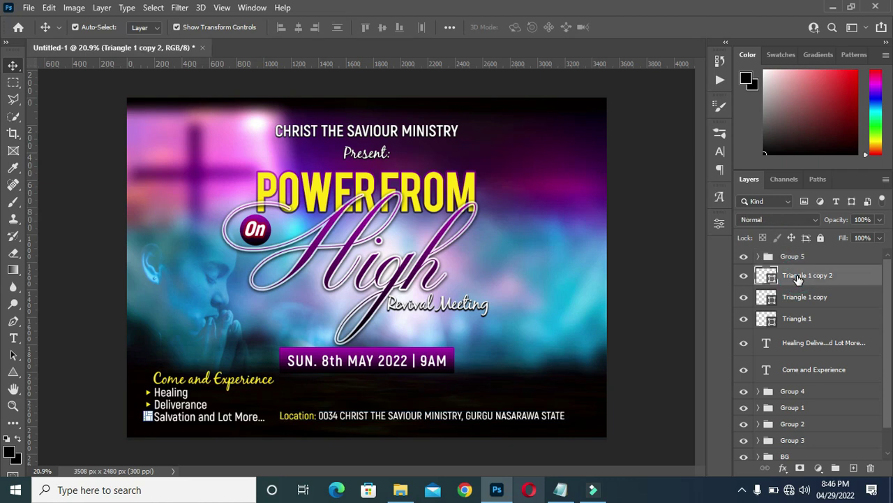
shift+click(793, 370)
key(ctrl+g)
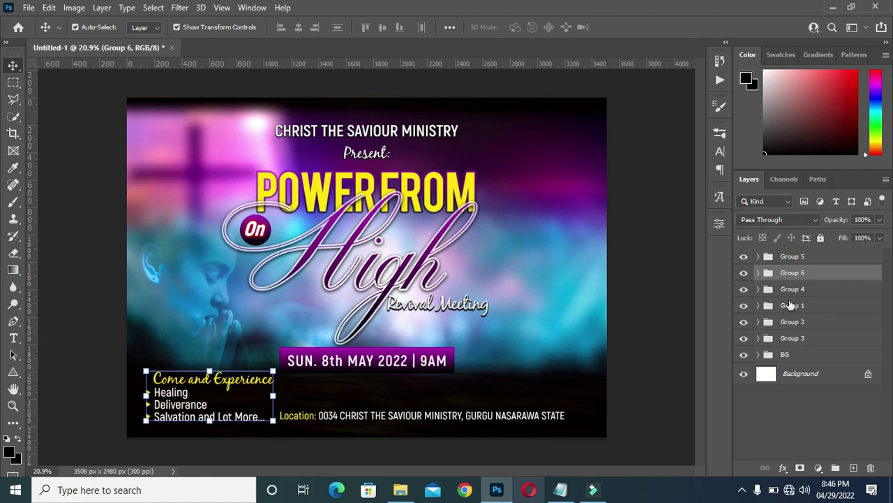
Rename the main title's group as "Text" and the "Present:" line's group as "present".
click(789, 305)
double_click(791, 304)
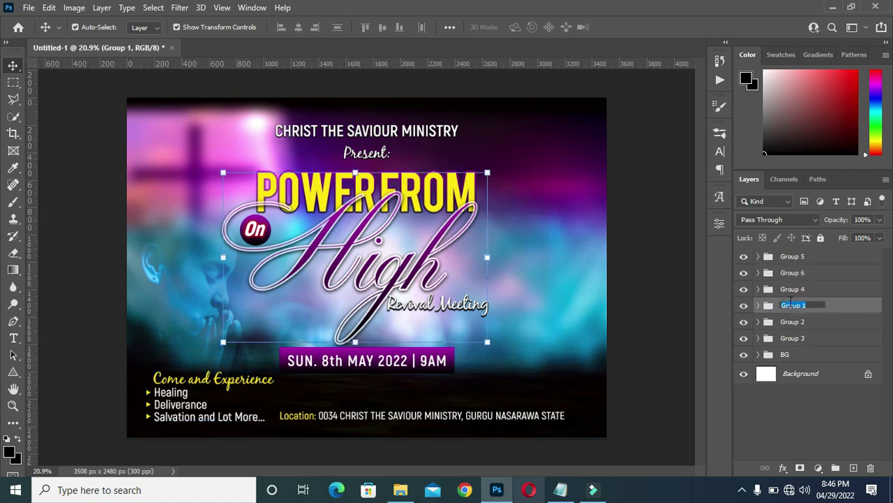
text(Text)
key(Return)
click(790, 321)
double_click(790, 322)
text(present)
key(Return)
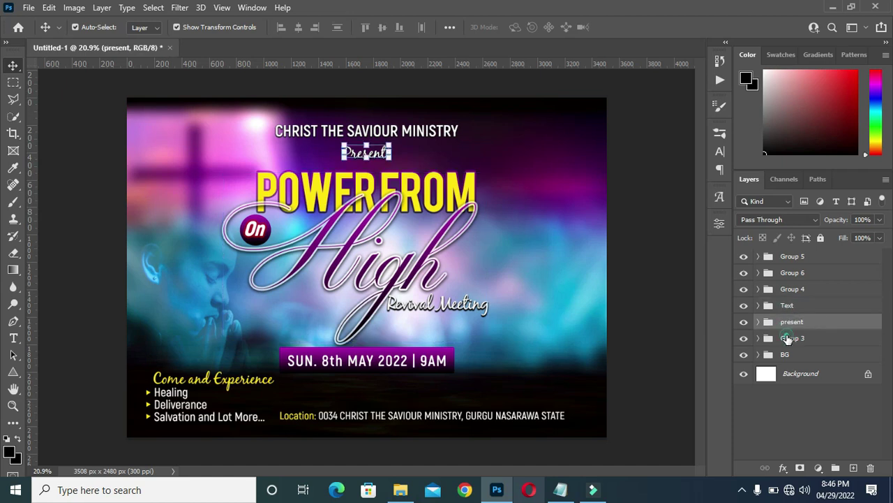
Rename the ministry name's group as "CHURCH name" and the date bar's group as "Date".
click(789, 339)
double_click(790, 338)
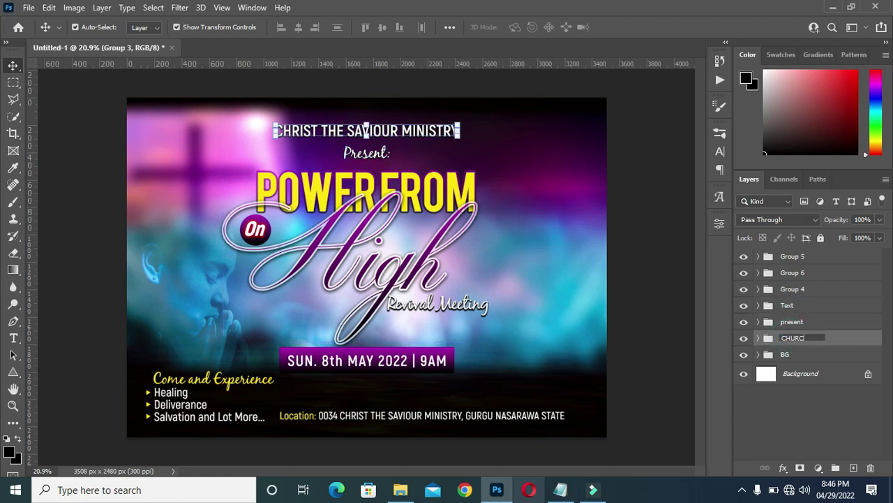
text(CHURCH name)
key(Return)
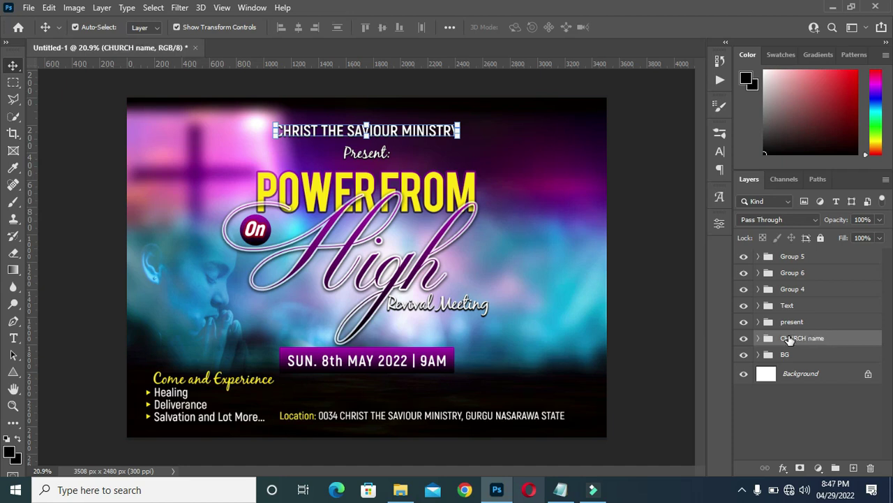
click(789, 289)
double_click(793, 289)
text(Date)
key(Return)
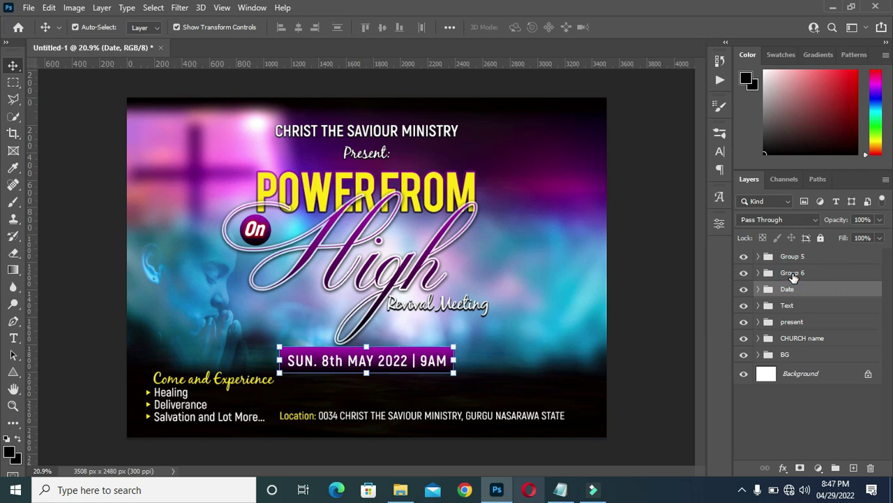
Rename the bulleted list's group as "Come and Experience" and the location line's group as "Location".
double_click(794, 273)
text(Come and Experience)
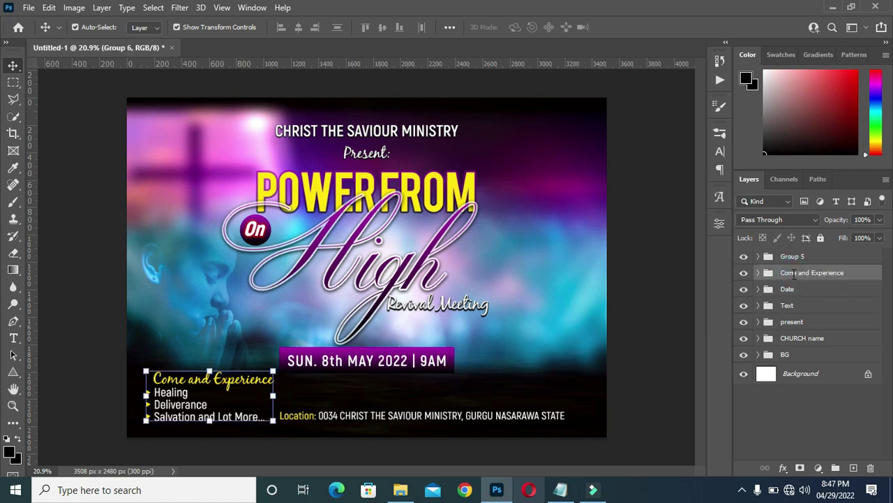
key(Return)
double_click(793, 256)
text(L)
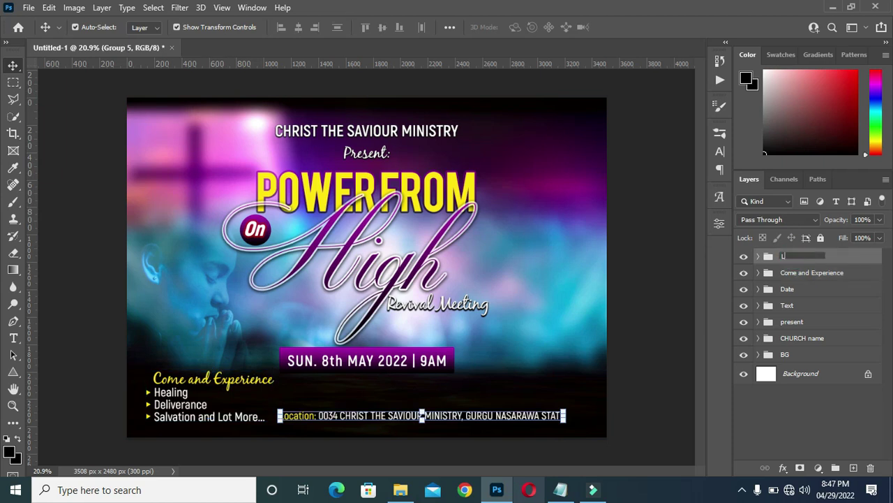
text(ocation)
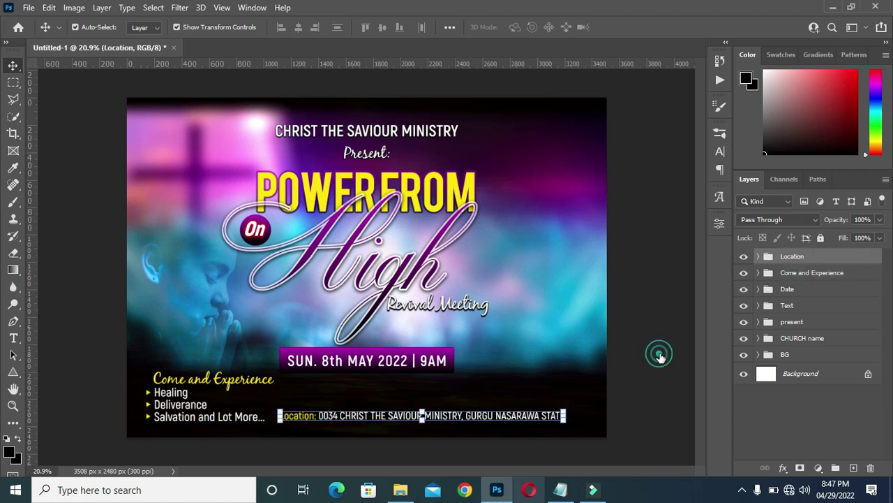
key(Return)
Move the Date, Text, present and CHURCH name groups together up and left to free space on the flyer's right side.
click(794, 307)
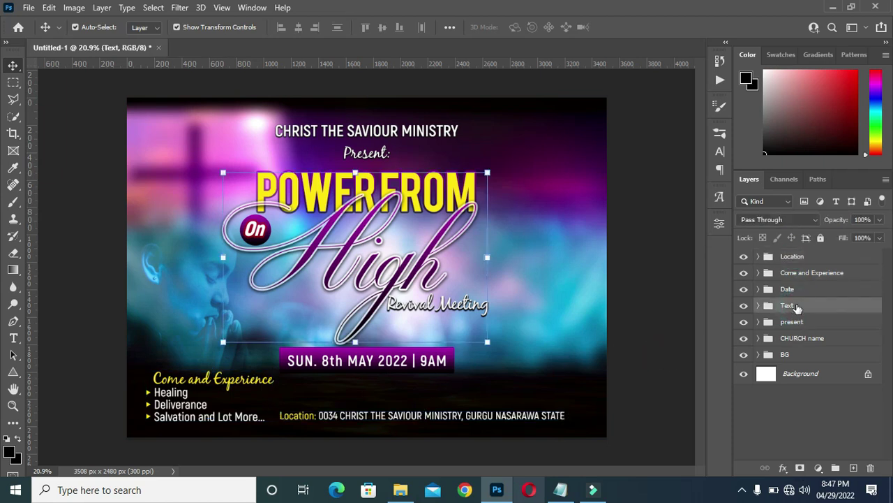
ctrl+click(793, 288)
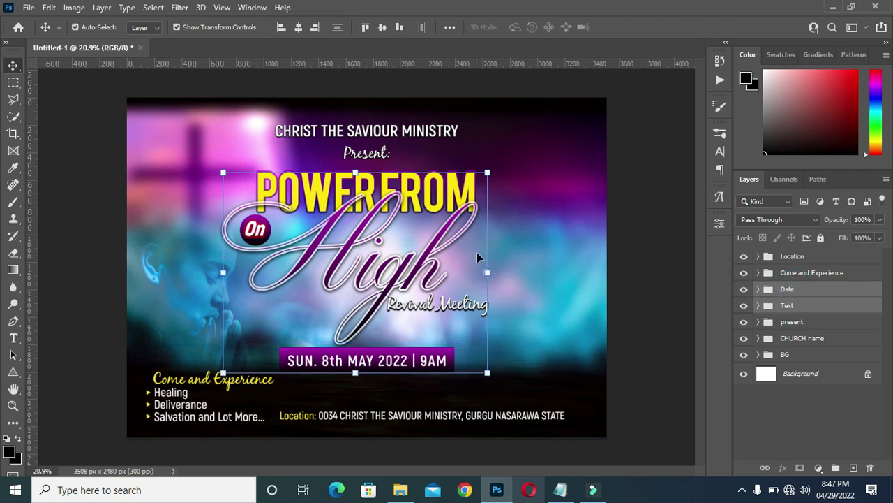
ctrl+click(793, 322)
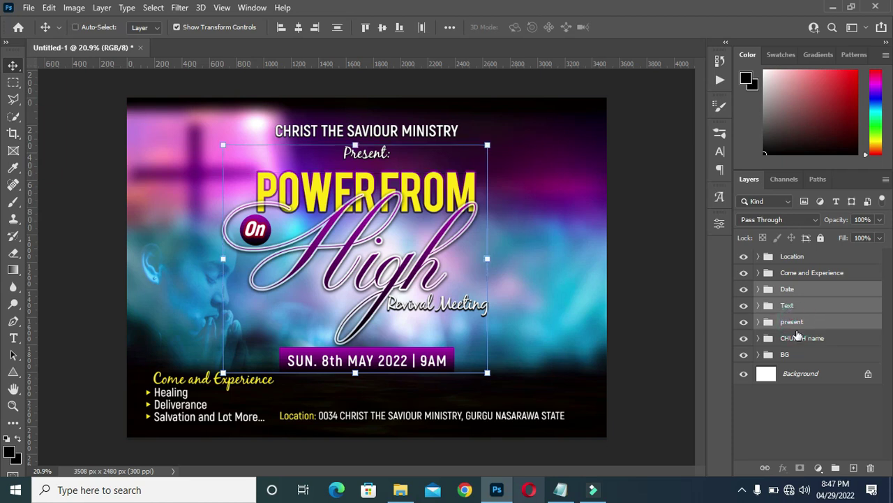
ctrl+click(795, 338)
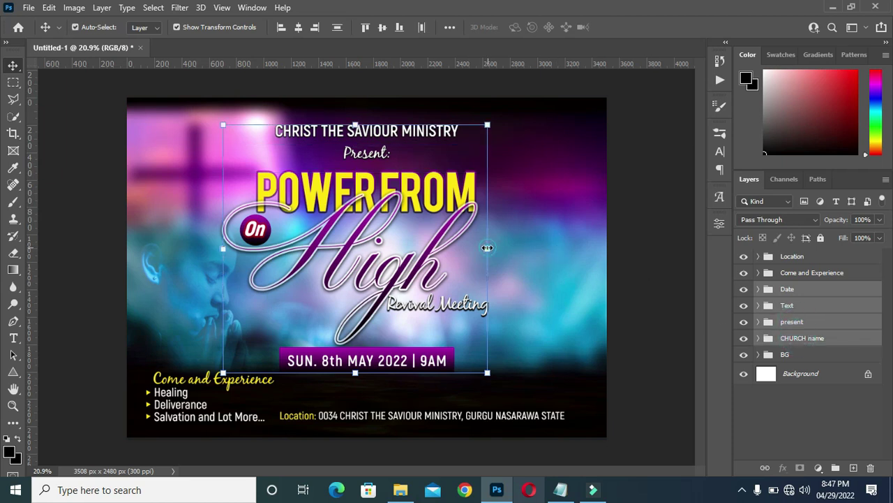
click(488, 247)
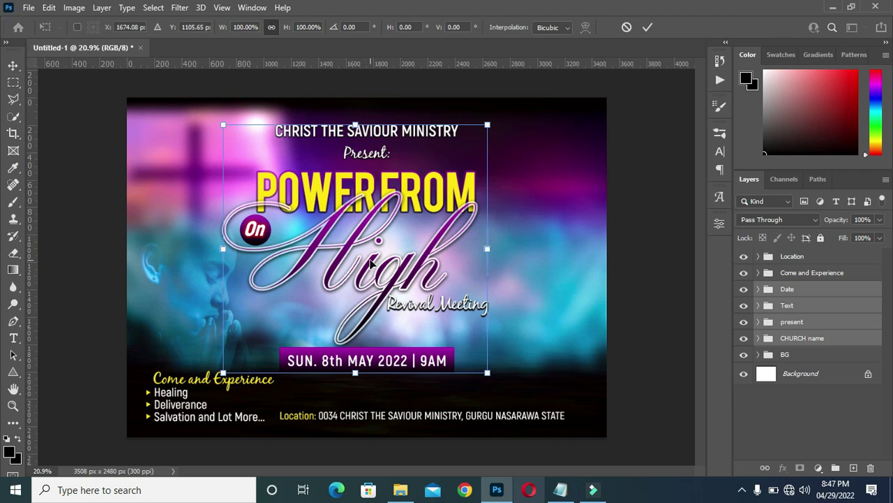
drag(369, 260, 326, 250)
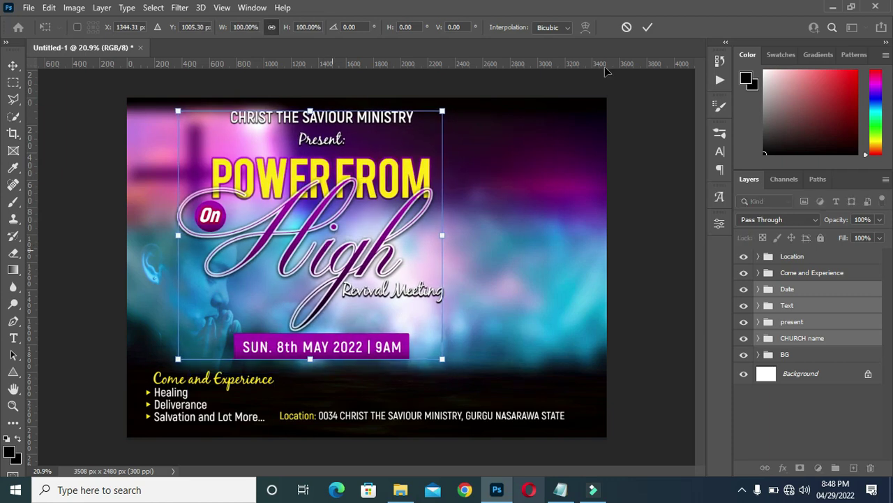
click(648, 28)
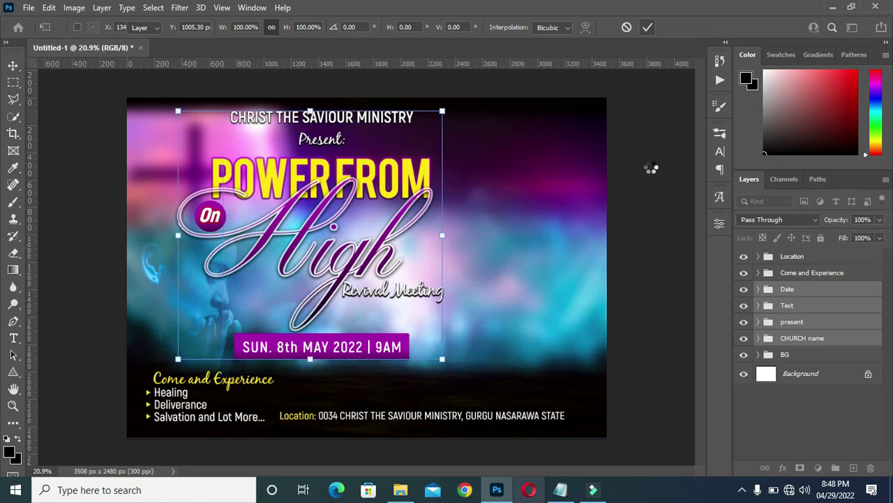
click(658, 257)
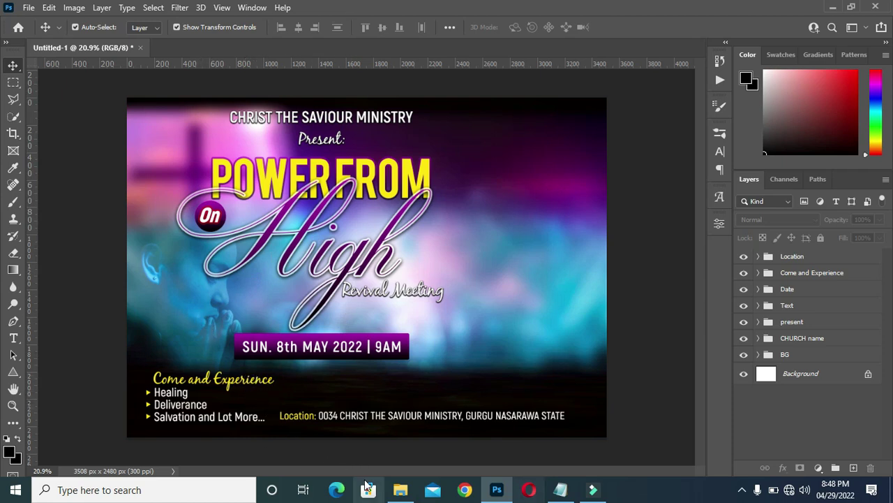
Switch to File Explorer and place the preacher's photo from the "Revival meeting" folder into the flyer in Photoshop.
click(402, 490)
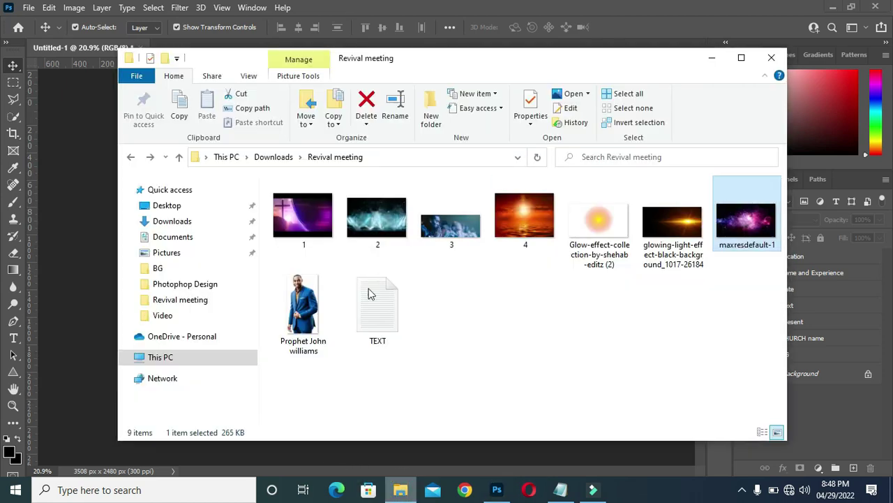
click(303, 320)
drag(302, 320, 96, 326)
Position and resize the preacher's photo to the right of the title, above the location line, and deselect it.
drag(421, 258, 560, 199)
mouse_move(519, 380)
mouse_down()
mouse_move(529, 323)
mouse_move(528, 384)
mouse_up()
drag(524, 104, 528, 131)
drag(524, 388, 524, 386)
click(626, 26)
click(628, 181)
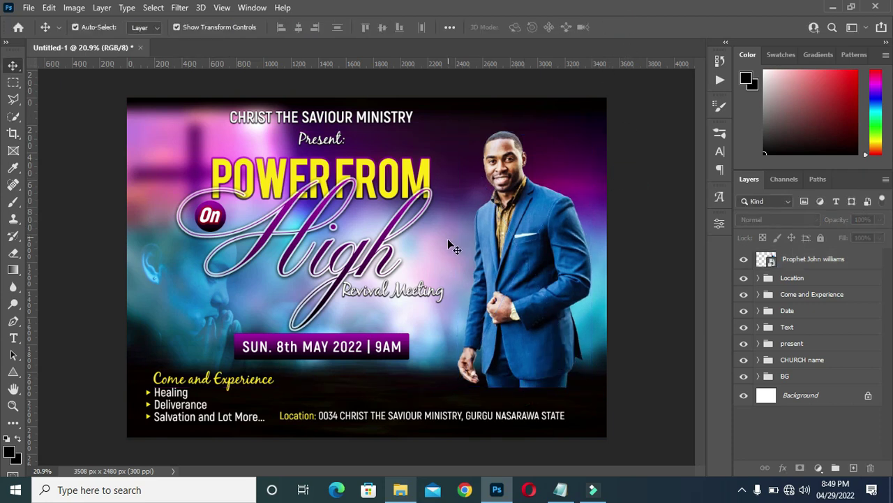
Place the glowing-light-effect-black-background image from the "Revival meeting" folder over the title, aligned to the flyer's upper edge.
click(375, 196)
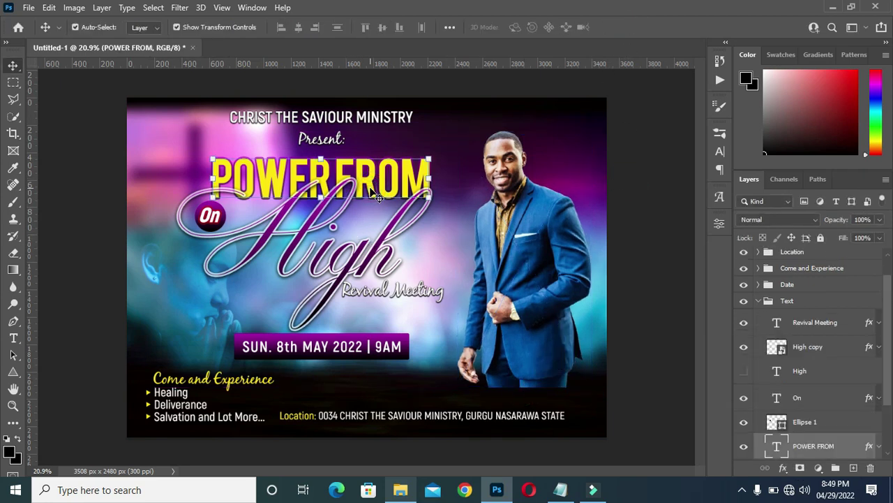
click(401, 490)
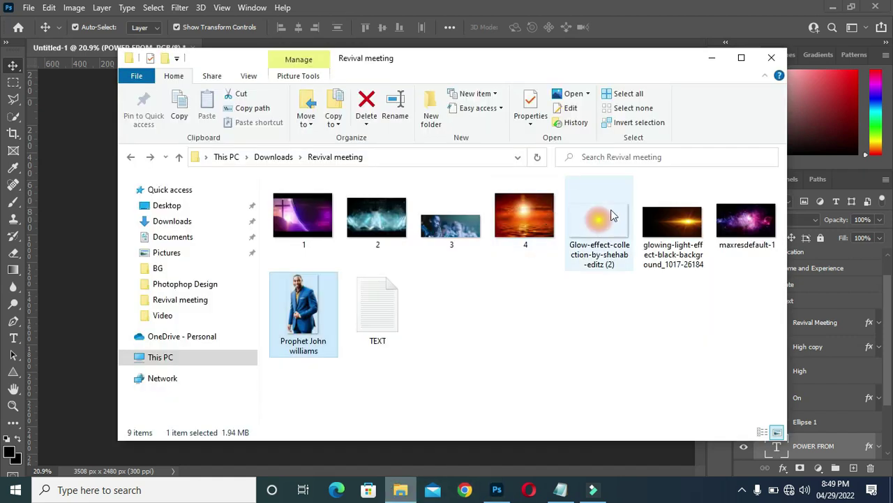
click(684, 223)
drag(684, 223, 100, 327)
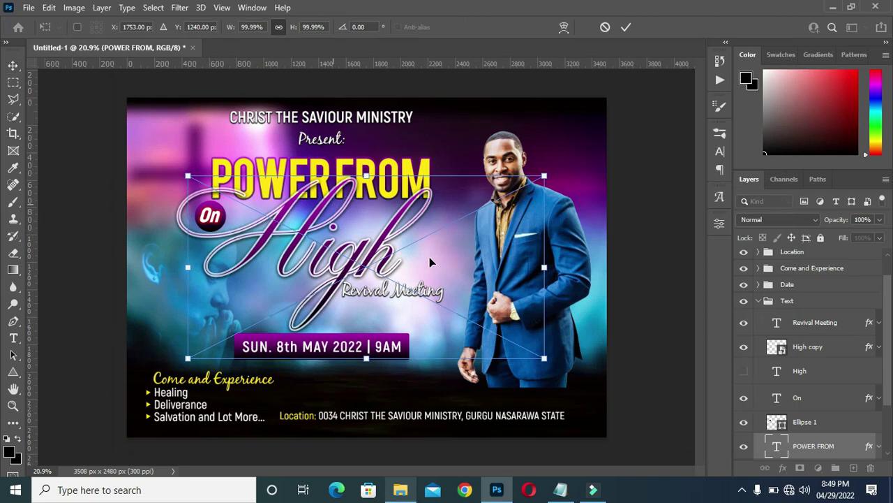
drag(433, 262, 304, 187)
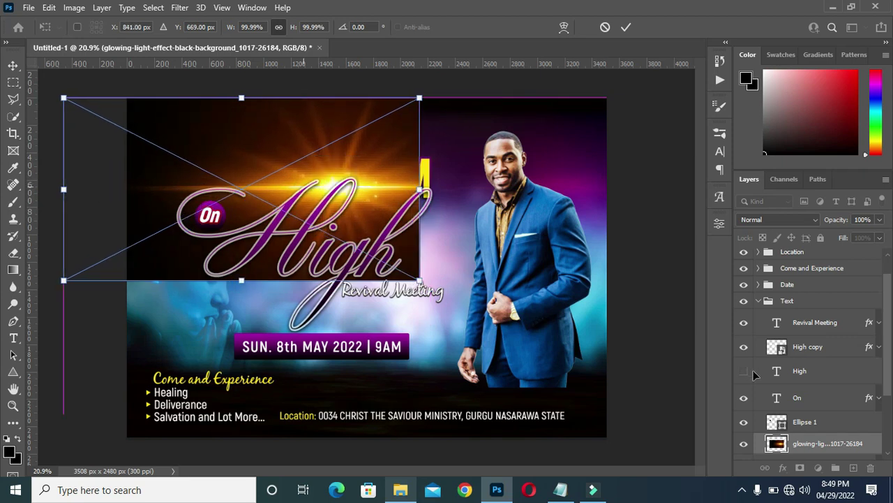
Stack the light effect directly above the High copy layer, set its blend mode to Screen and nudge it down slightly.
drag(829, 447, 772, 343)
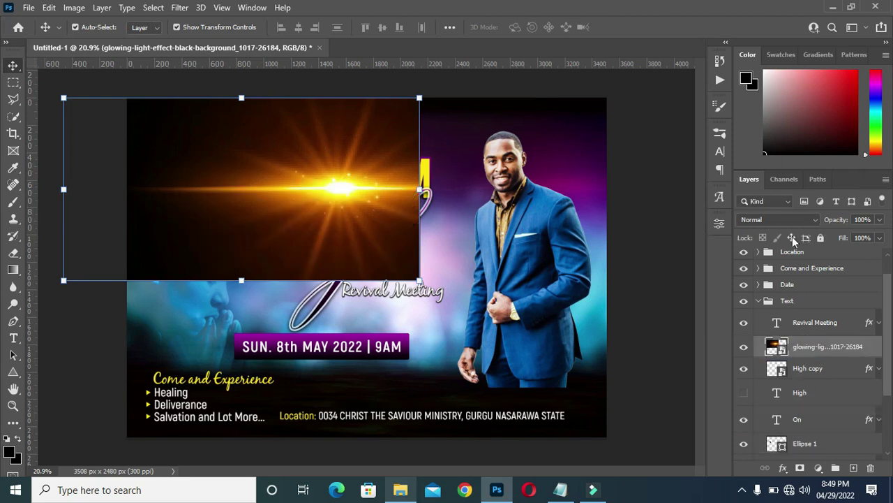
click(771, 222)
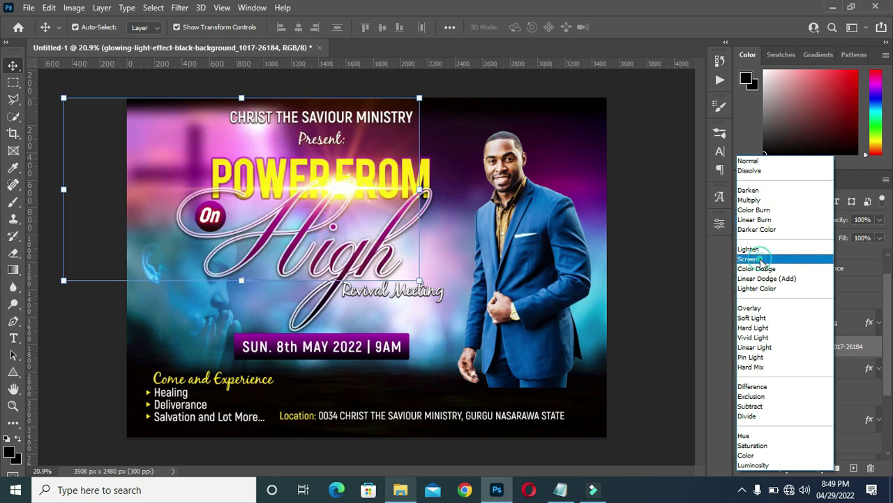
click(762, 259)
drag(344, 188, 344, 200)
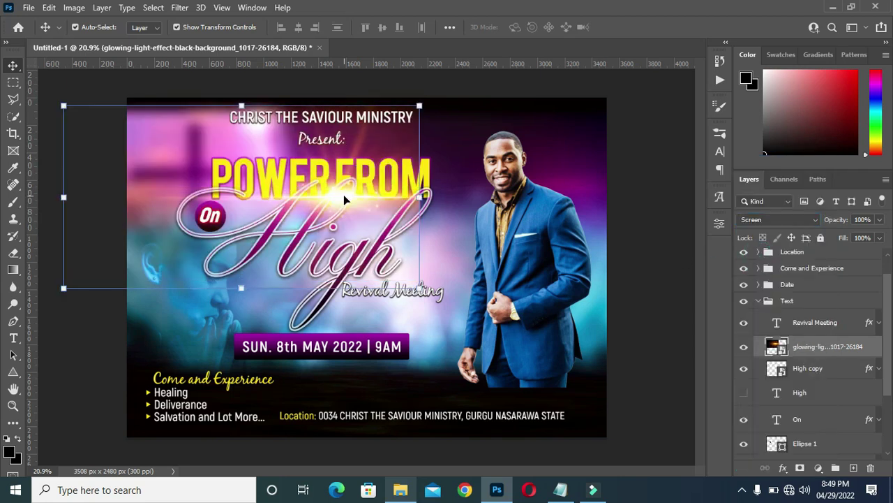
Add a layer mask to the light effect and set the Gradient tool to the Foreground to Transparent preset.
key(z)
click(800, 466)
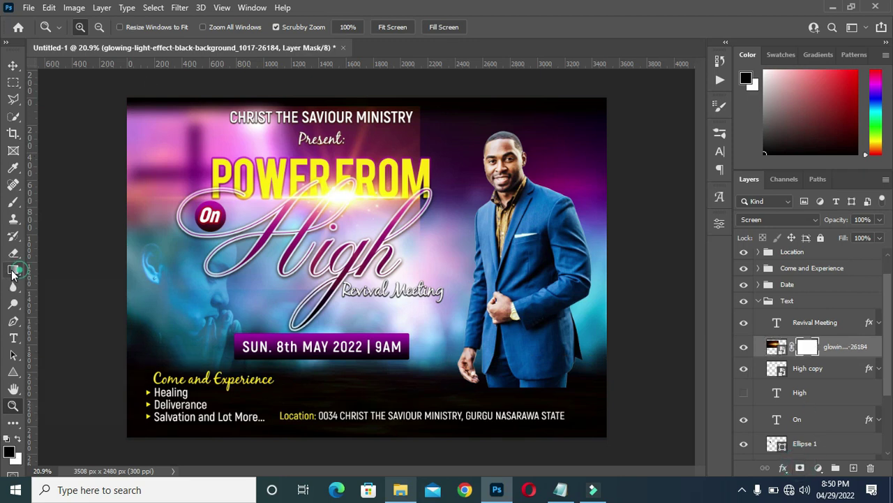
click(13, 271)
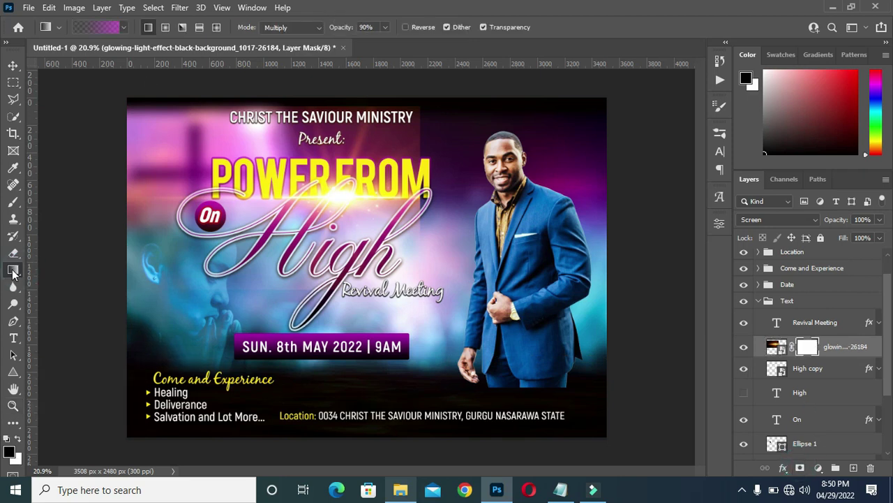
click(99, 26)
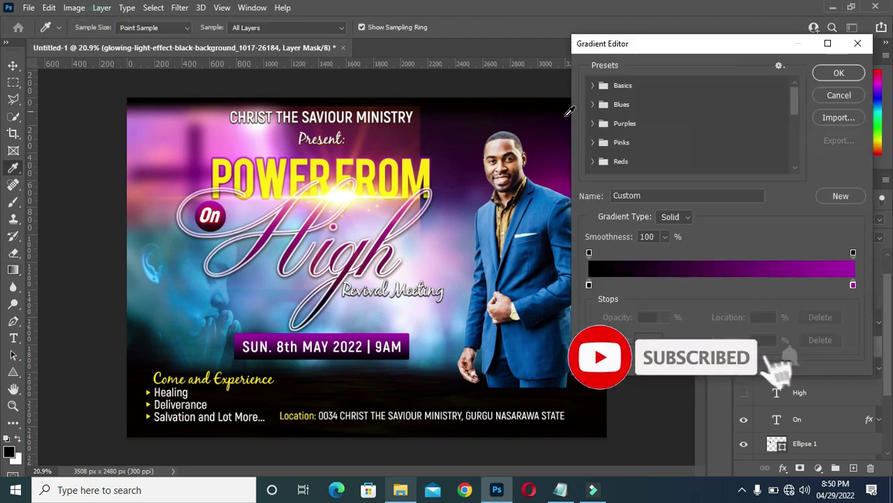
click(593, 85)
click(630, 104)
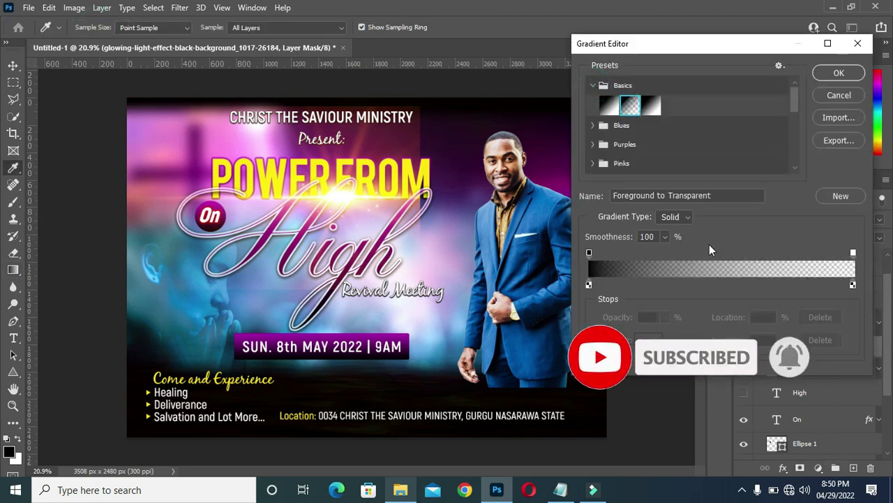
click(840, 73)
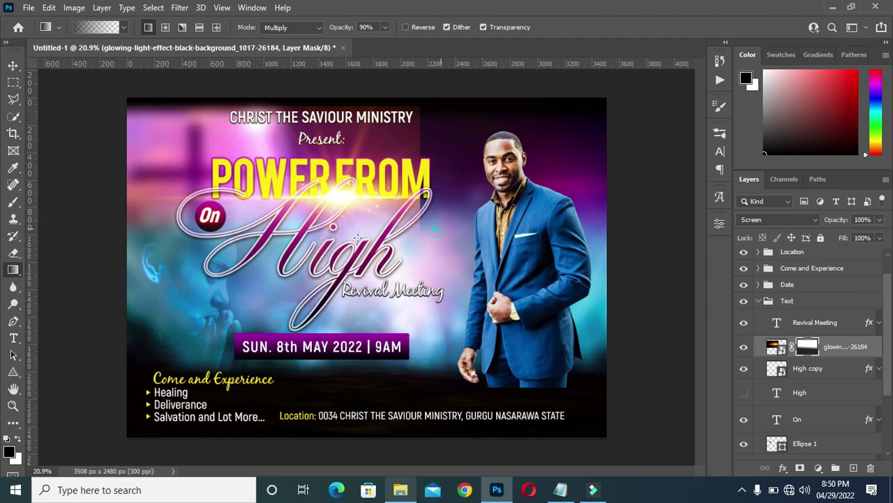
Fade the light effect's hard edges with gradients on its mask and deselect the layer.
drag(191, 88, 105, 179)
click(104, 200)
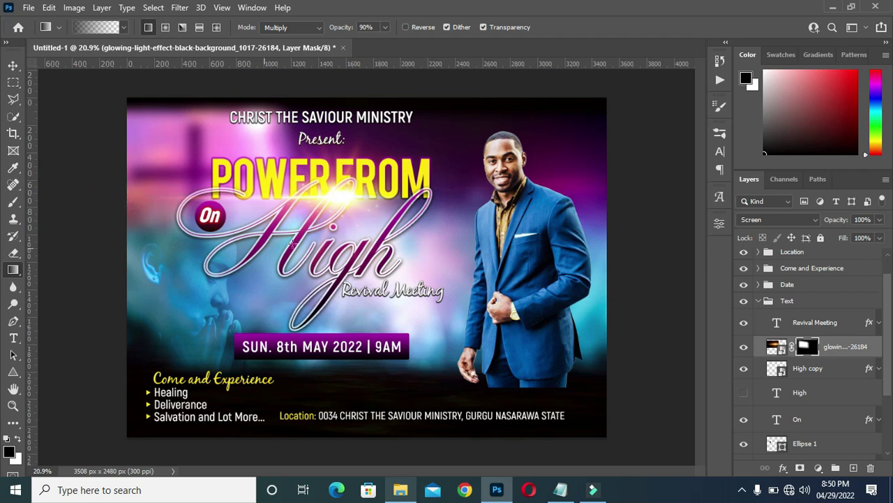
key(v)
click(667, 231)
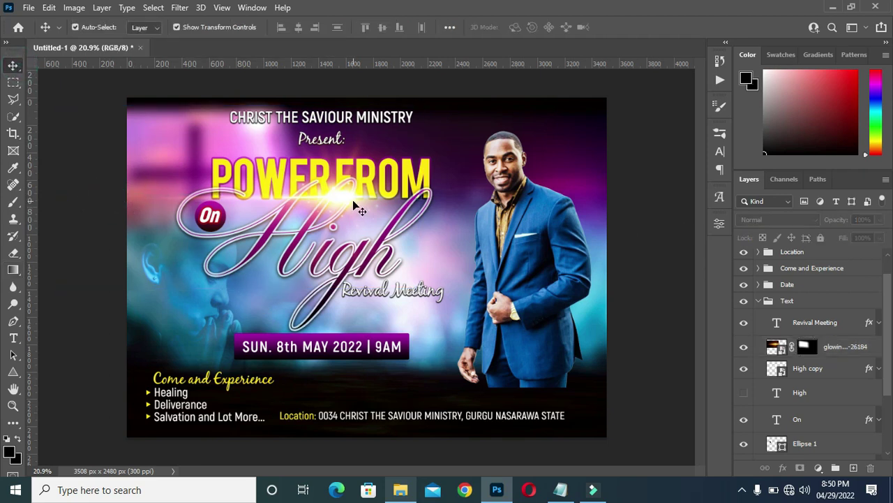
Place the Glow-effect-collection (2) image from the "Revival meeting" folder, scaled to about 49%, over the preacher's outer shoulder.
scroll(352, 199, up, 1)
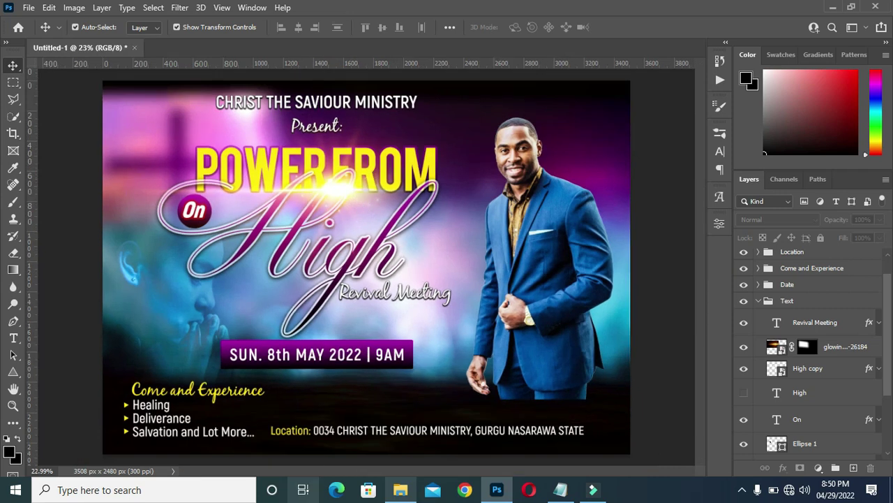
click(398, 490)
click(602, 223)
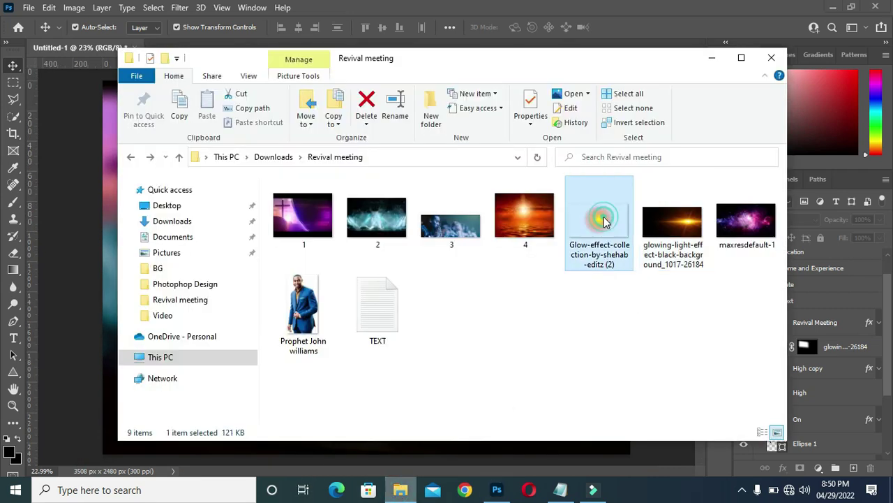
drag(606, 227, 88, 312)
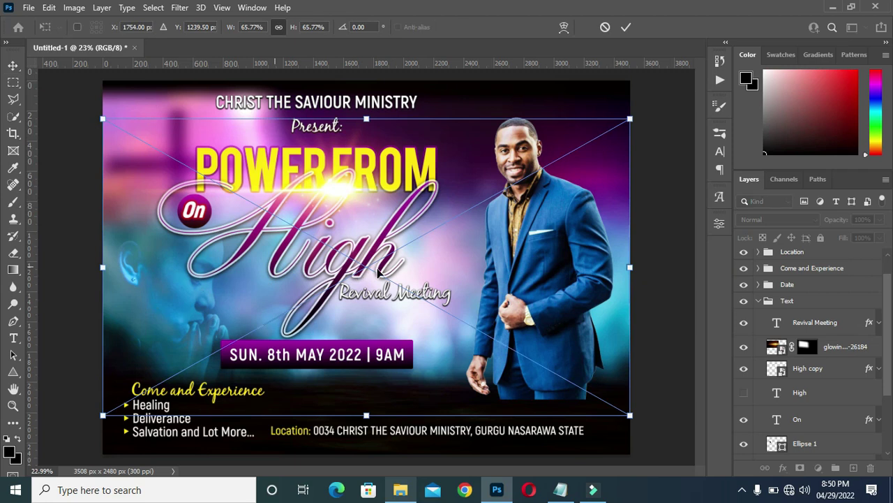
drag(100, 267, 219, 269)
drag(453, 268, 614, 232)
click(626, 26)
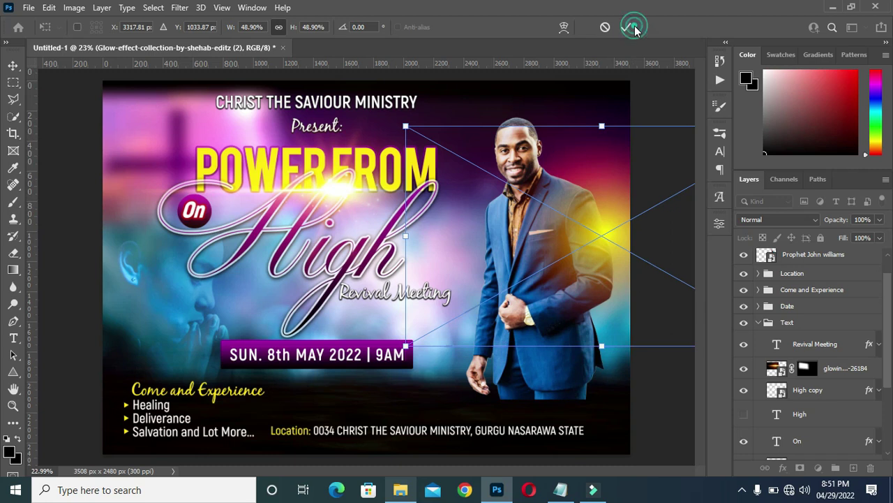
Set the glow effect's blend mode to Screen and move it slightly up the preacher's shoulder.
click(782, 220)
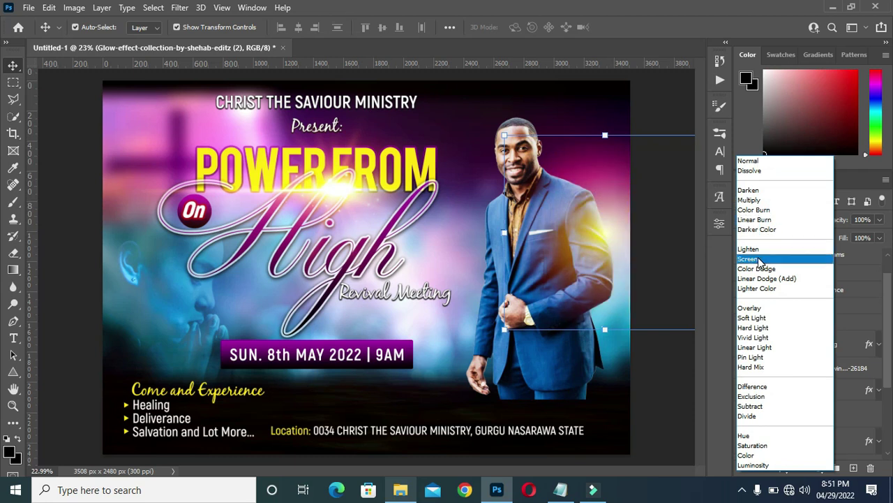
click(768, 256)
drag(597, 236, 596, 223)
Enlarge the preacher's photo to about 21.75% and move it slightly up and left.
click(813, 280)
key(ctrl+t)
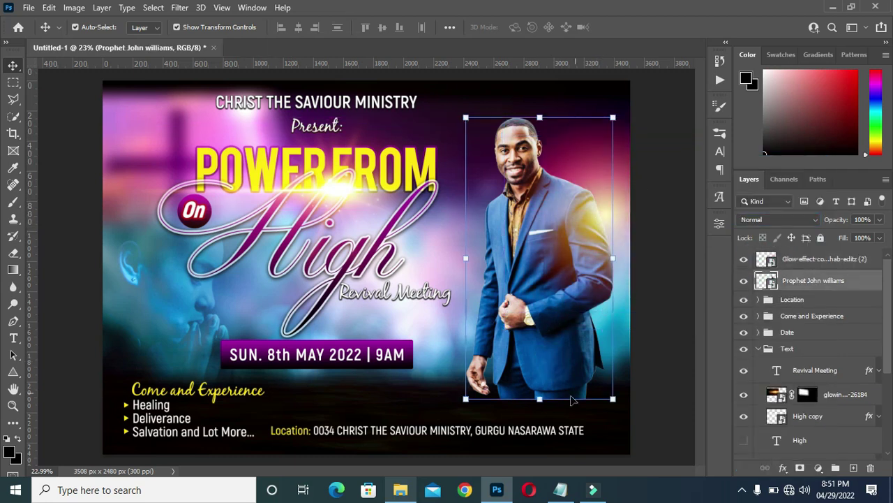
drag(540, 400, 542, 420)
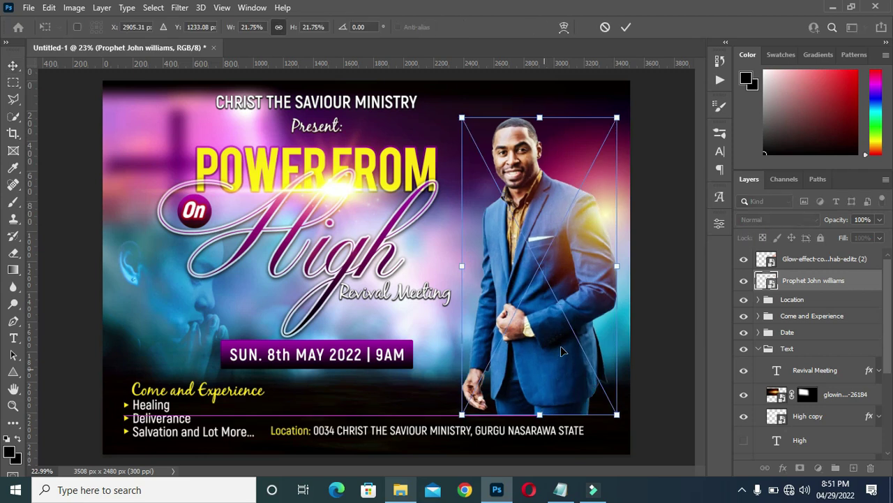
drag(545, 374, 518, 357)
click(626, 27)
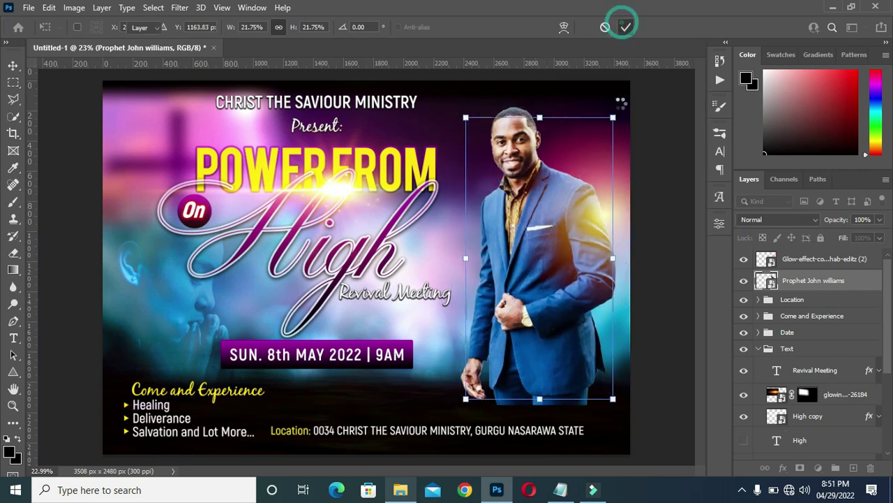
Shift the glow slightly outward toward the flyer's edge, deselect it and collapse the Text group.
mouse_move(610, 221)
mouse_down()
mouse_move(632, 214)
mouse_move(624, 226)
mouse_up()
click(670, 354)
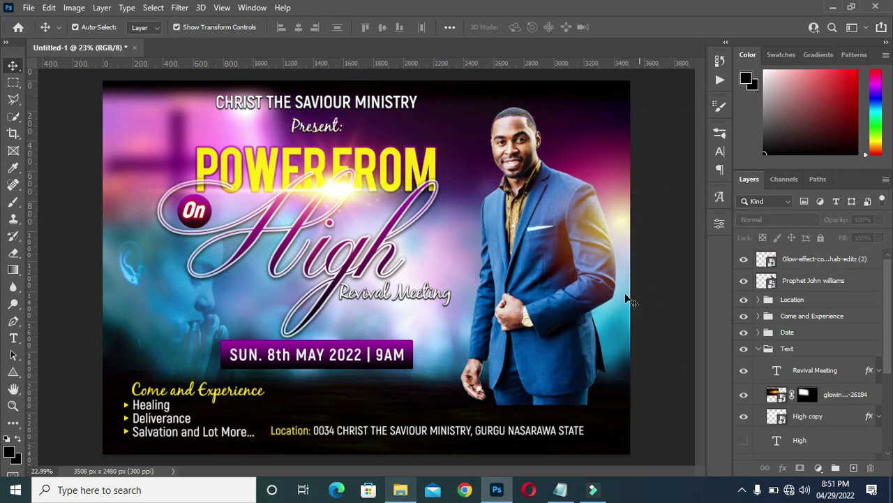
click(621, 226)
click(678, 365)
click(758, 349)
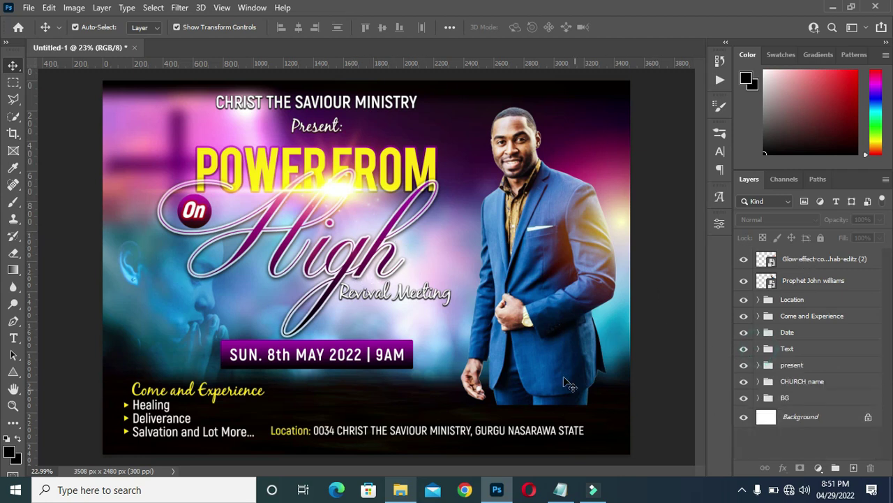
Add a layer mask to the preacher's photo and fade its lower end into the dark background with upward gradients.
click(538, 385)
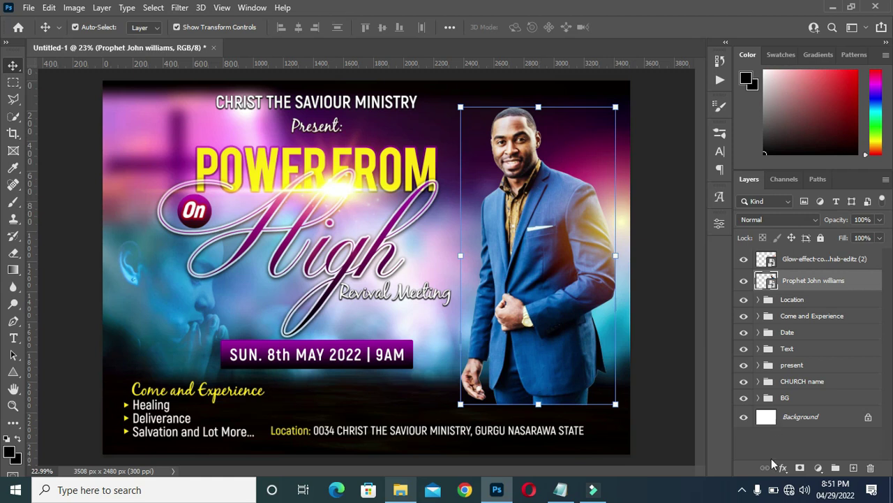
click(800, 467)
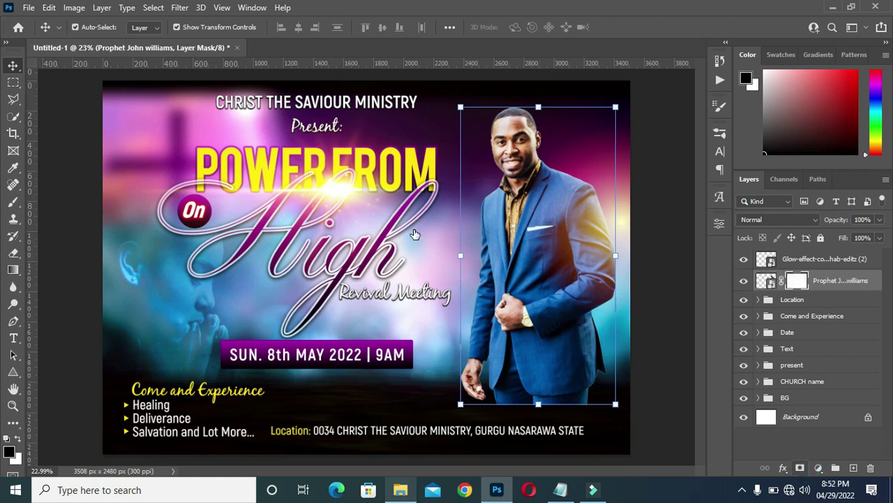
click(13, 269)
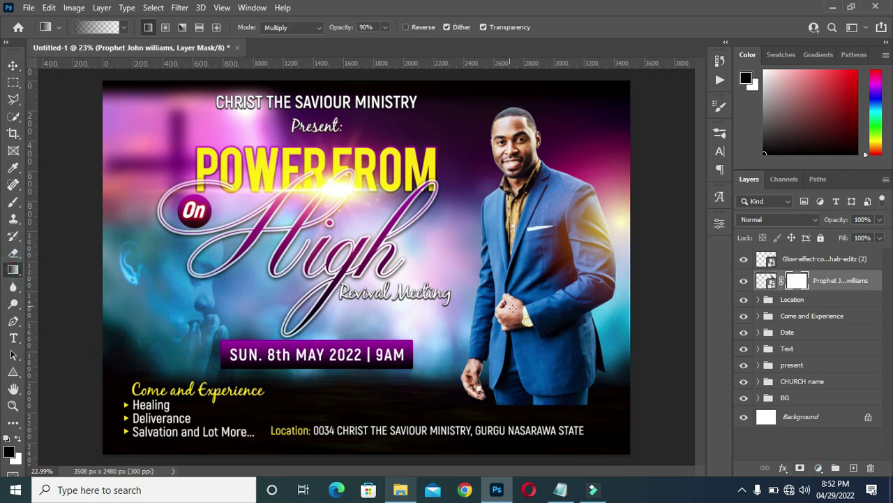
drag(547, 412, 573, 328)
drag(547, 417, 539, 367)
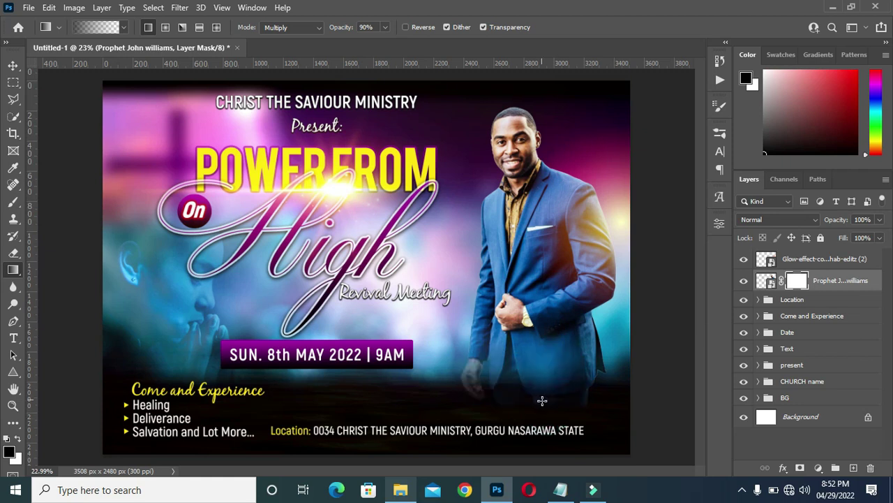
drag(542, 422, 541, 388)
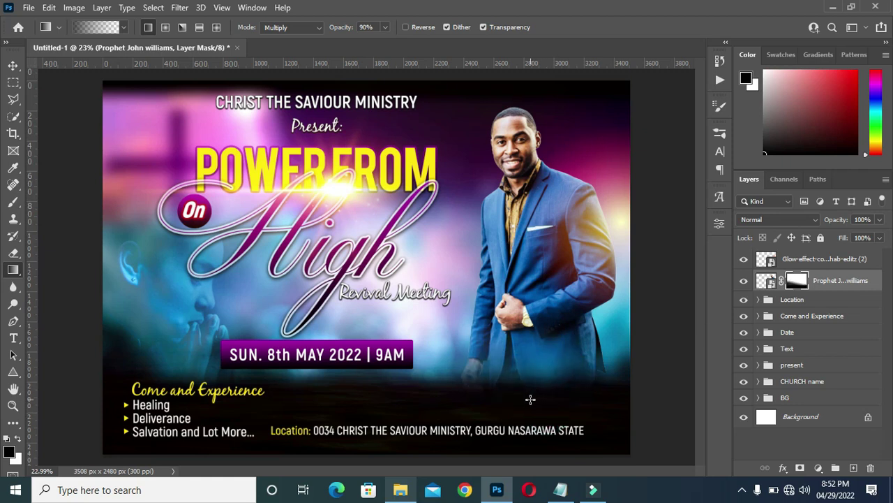
click(13, 64)
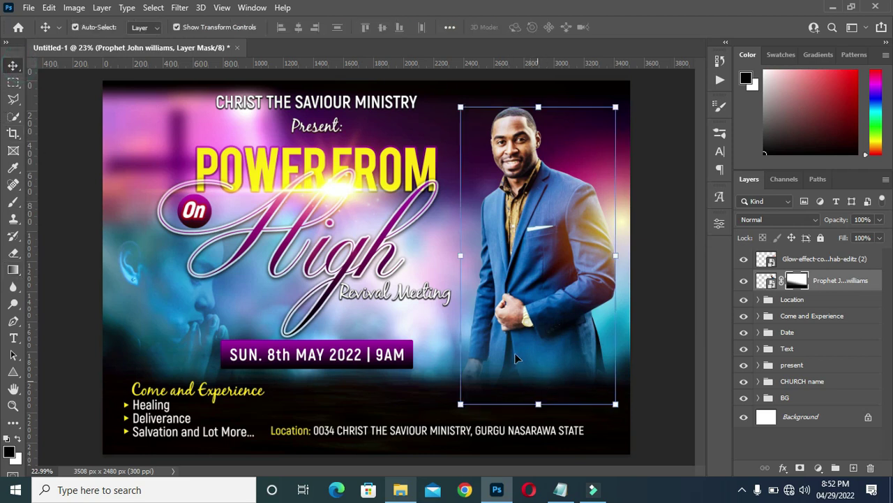
Switch to Notepad, copy the word "with" from the preacher's name line in the TEXT file, and return to Photoshop.
scroll(509, 359, up, 3)
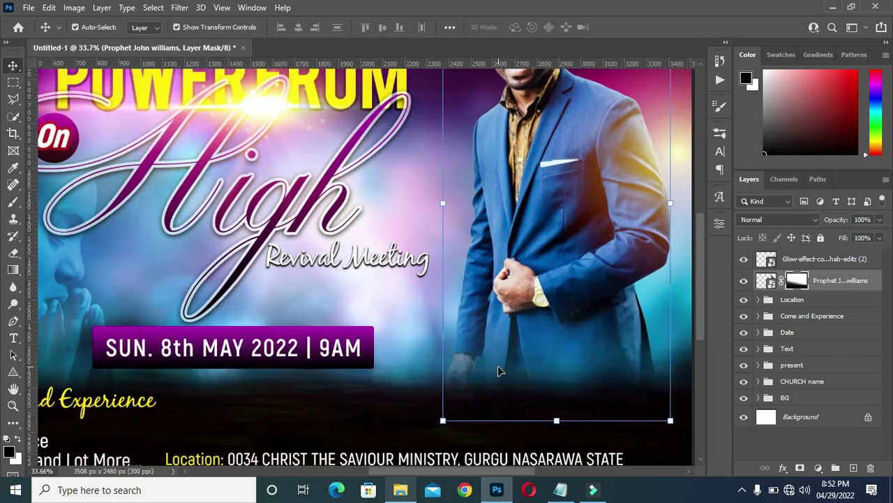
scroll(500, 367, down, 1)
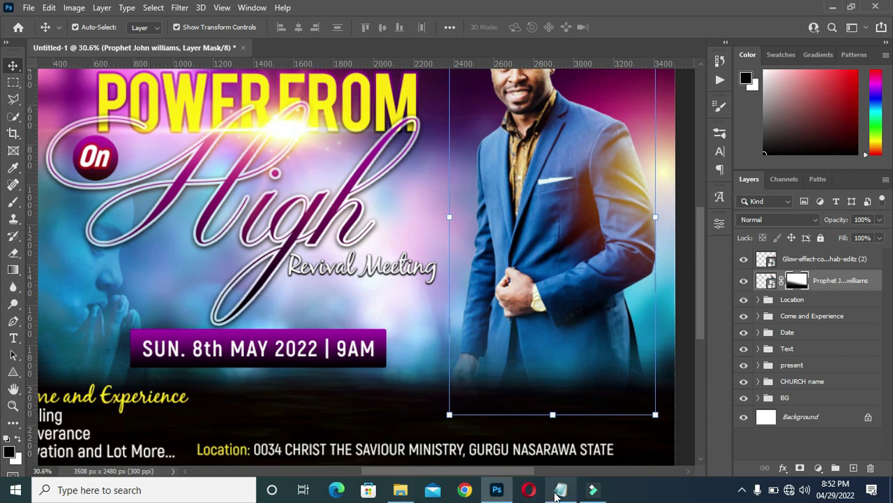
click(551, 488)
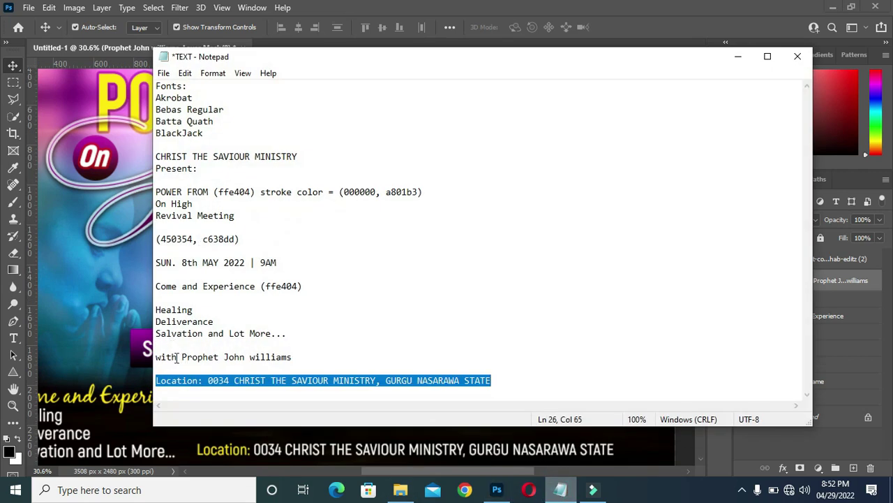
drag(181, 357, 155, 355)
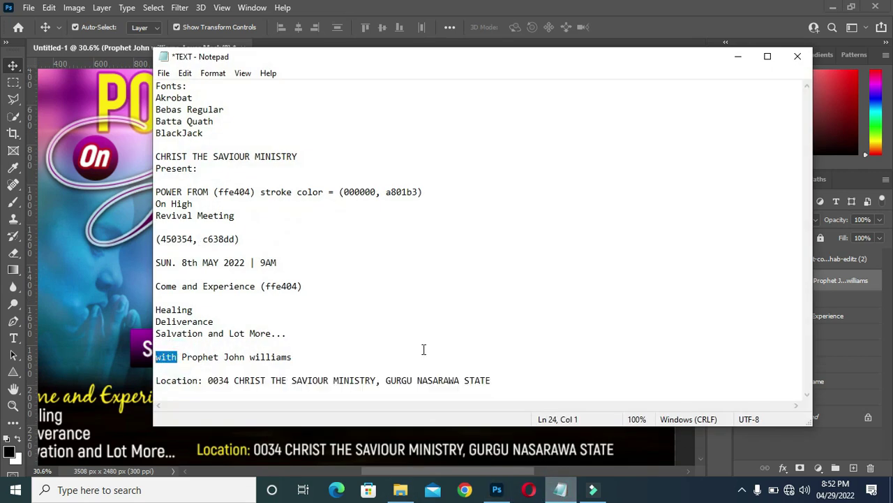
click(738, 56)
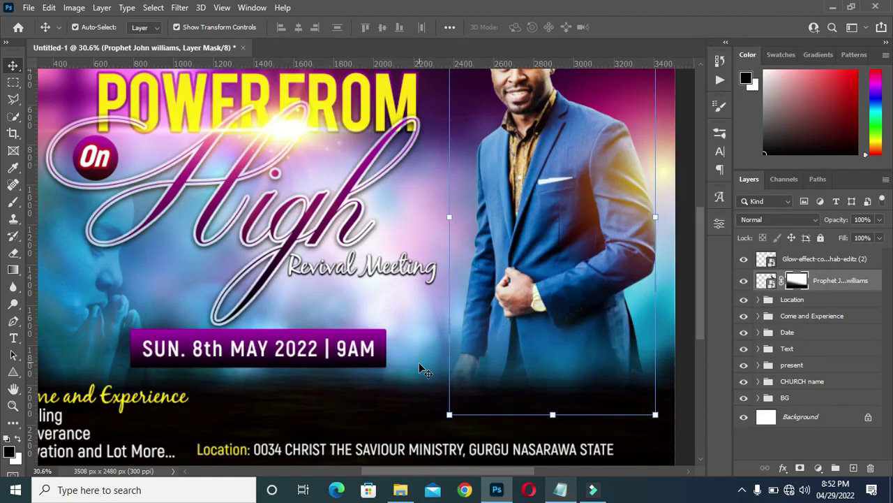
Draw a rectangle about 209 by 110 px beside the lower end of the preacher's photo and fill it dark purple.
click(13, 371)
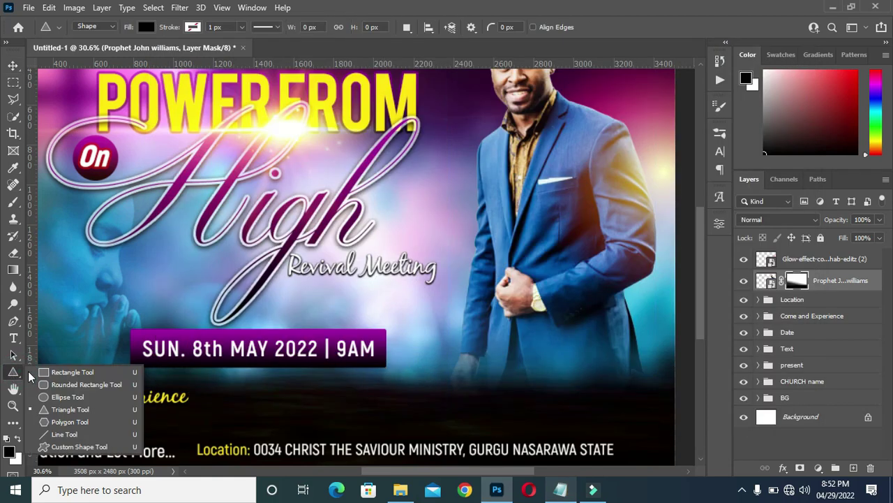
click(72, 372)
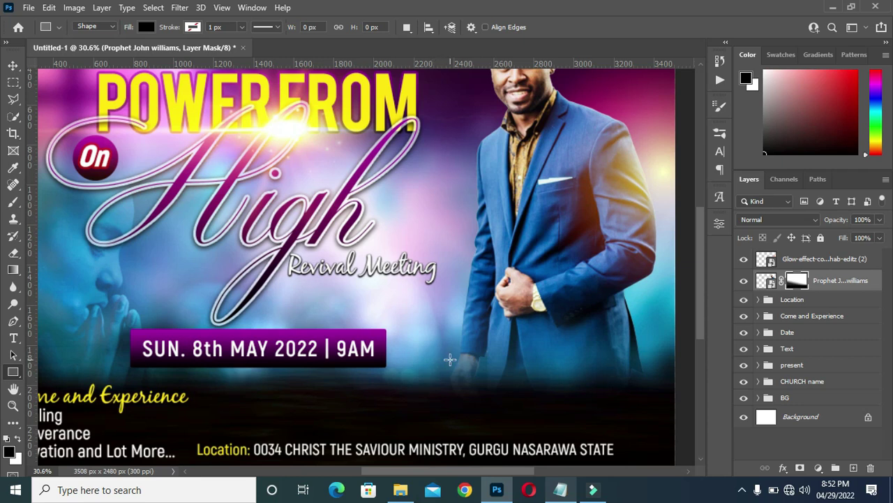
drag(451, 358, 494, 379)
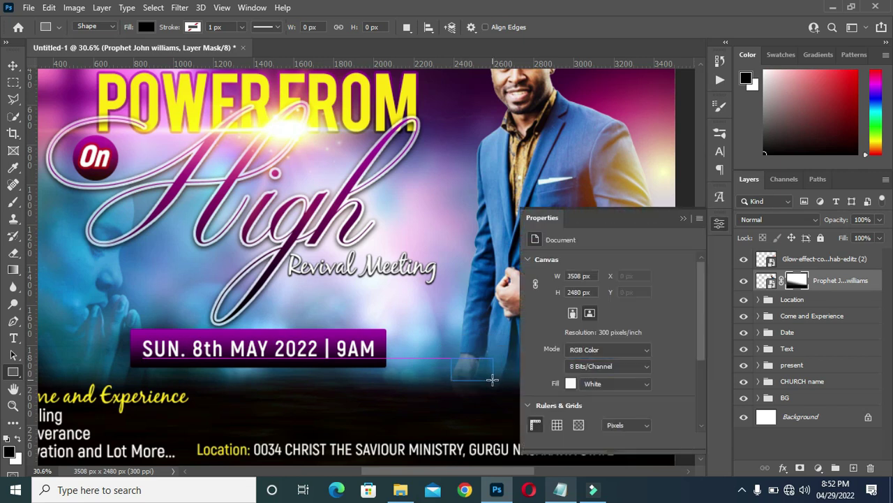
click(569, 356)
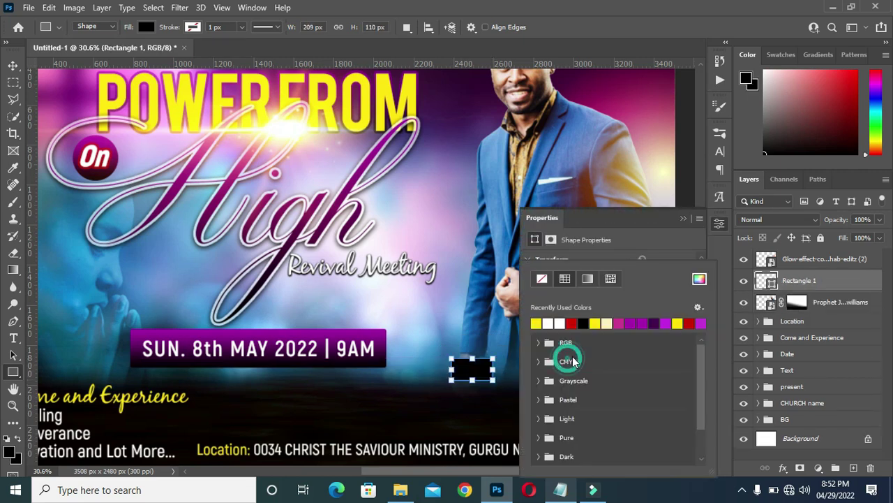
click(656, 322)
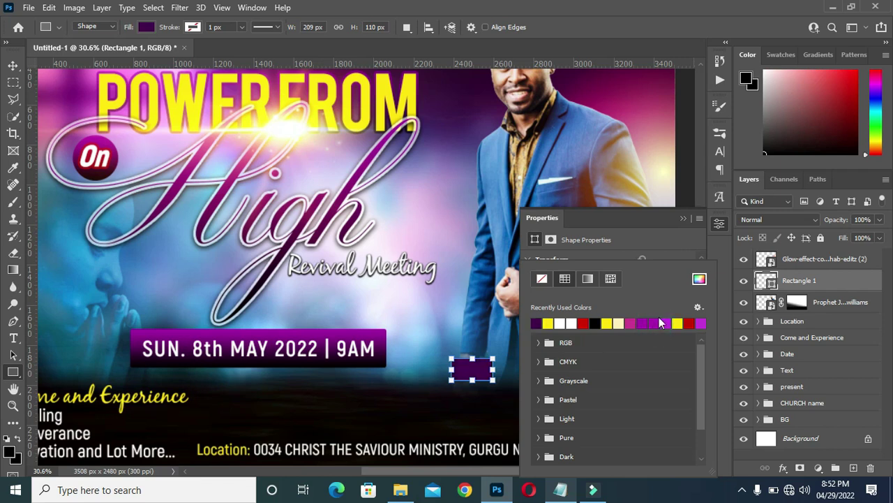
click(683, 219)
key(v)
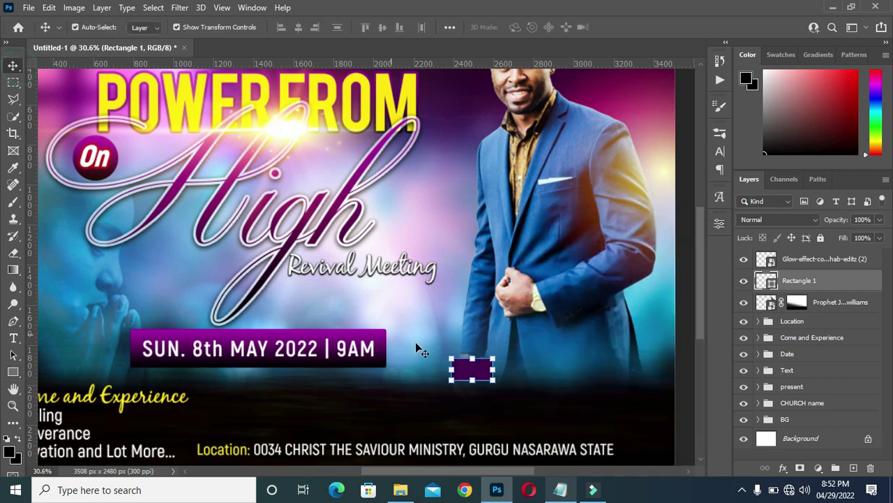
Add the text "with" in Akrobat SemiBold, 29 pt, just above the purple rectangle.
key(t)
click(424, 332)
text(with)
click(623, 26)
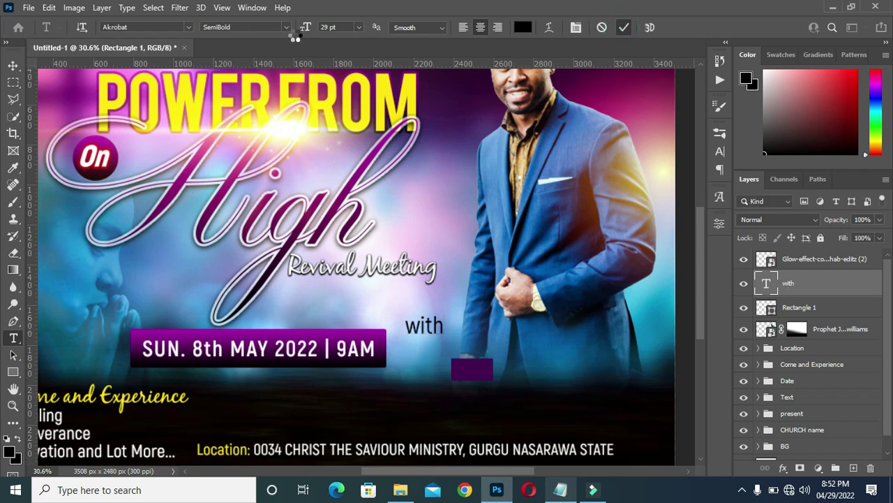
Recolour the word "with" to bright yellow ffe301, starting from the yellow of the "Come and Experience" heading.
click(523, 27)
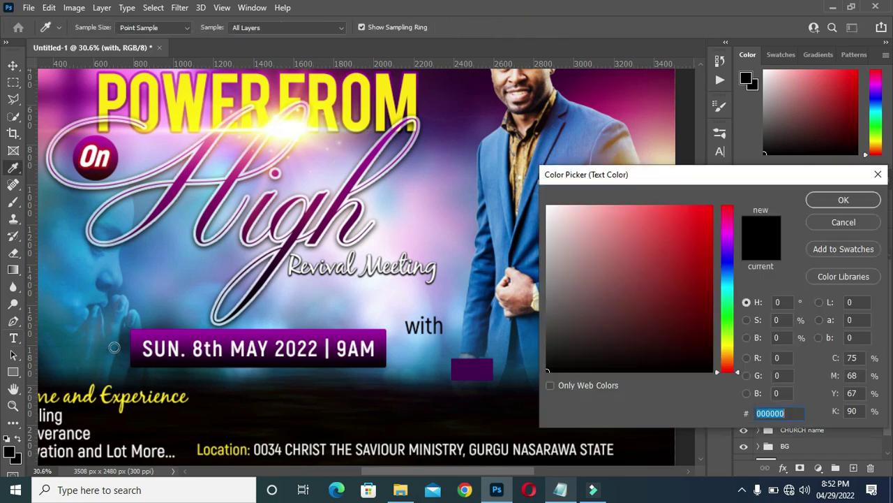
click(127, 396)
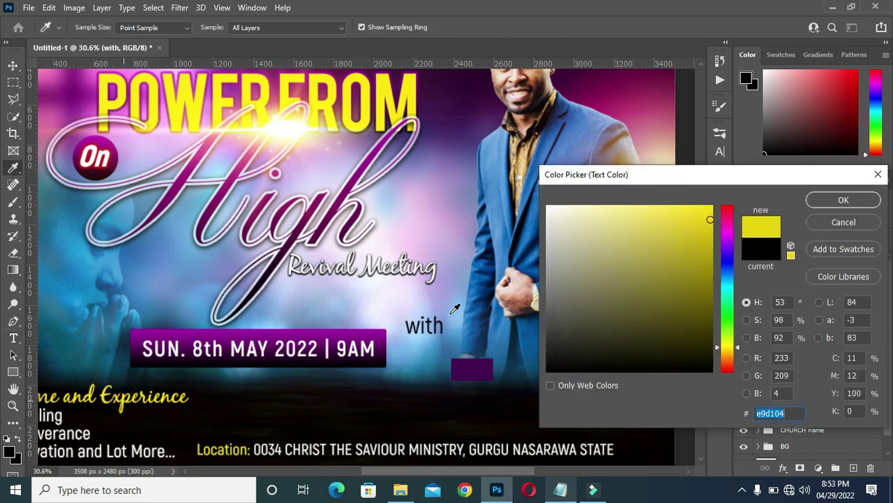
click(712, 206)
click(830, 199)
key(v)
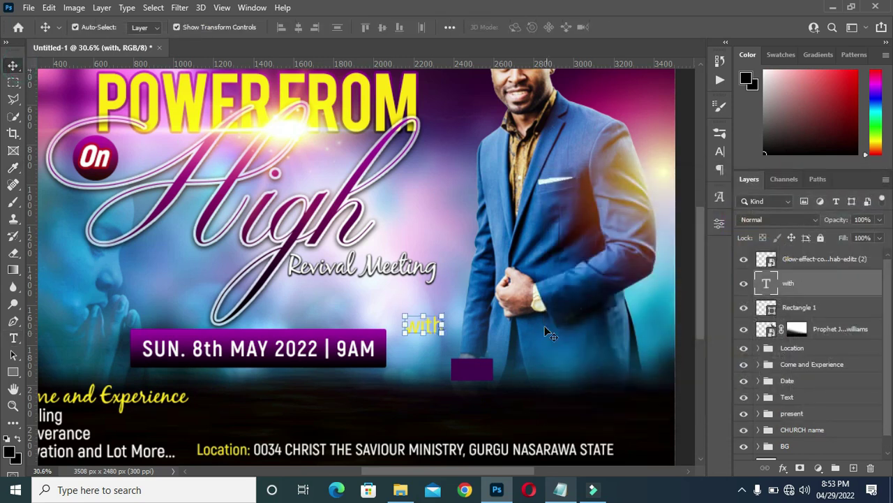
Tighten the letter tracking of the yellow word "with".
click(720, 151)
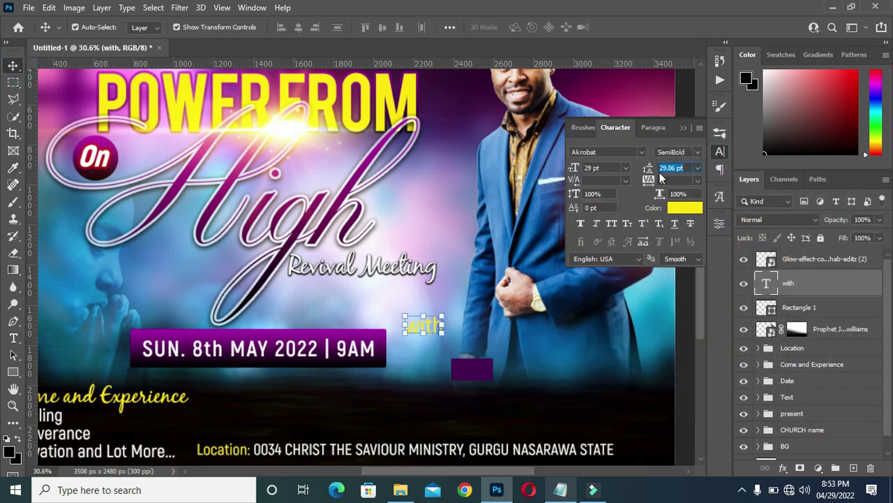
click(652, 180)
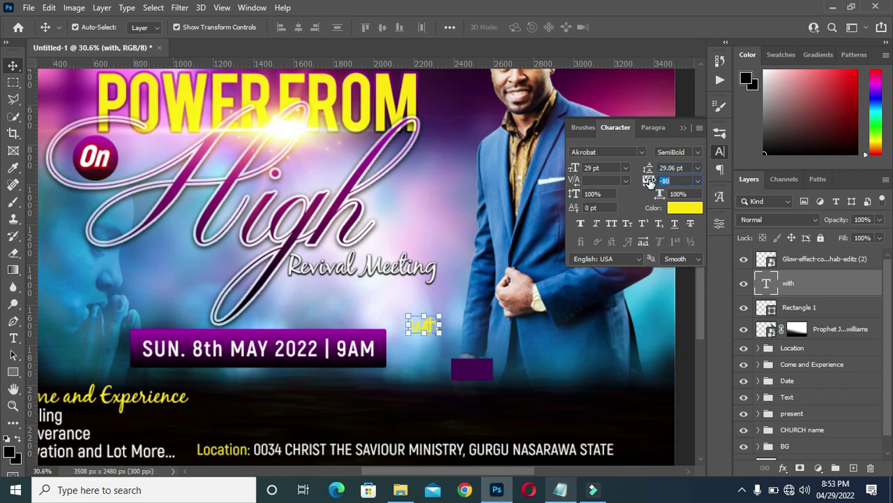
text(-80)
key(Return)
click(684, 128)
Place the word "with" centred on the purple rectangle and move its layer above the glow effect layer.
drag(429, 328, 474, 374)
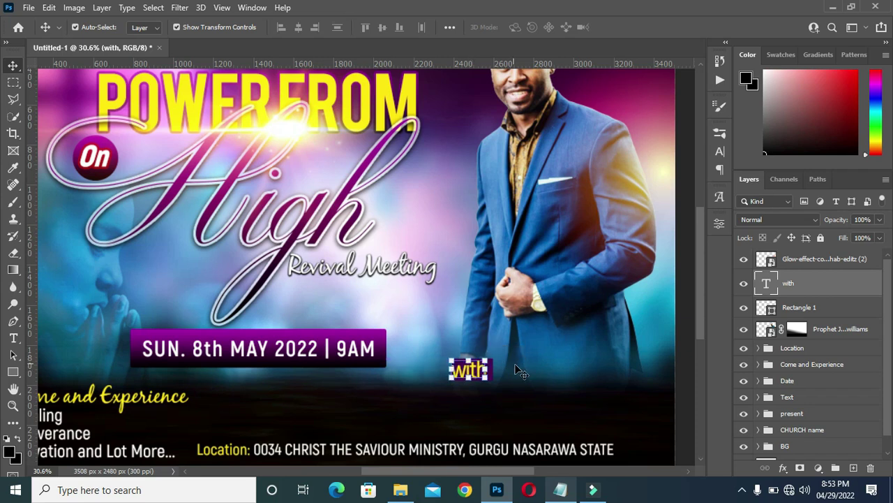
click(682, 380)
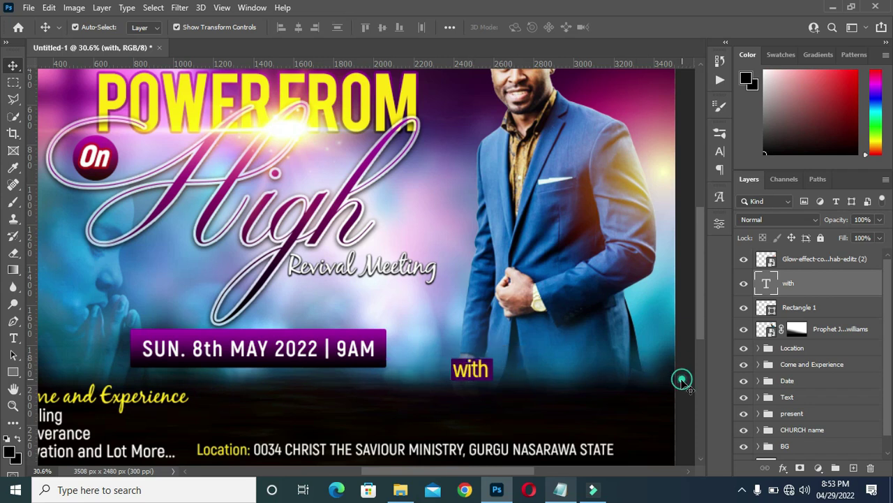
click(486, 368)
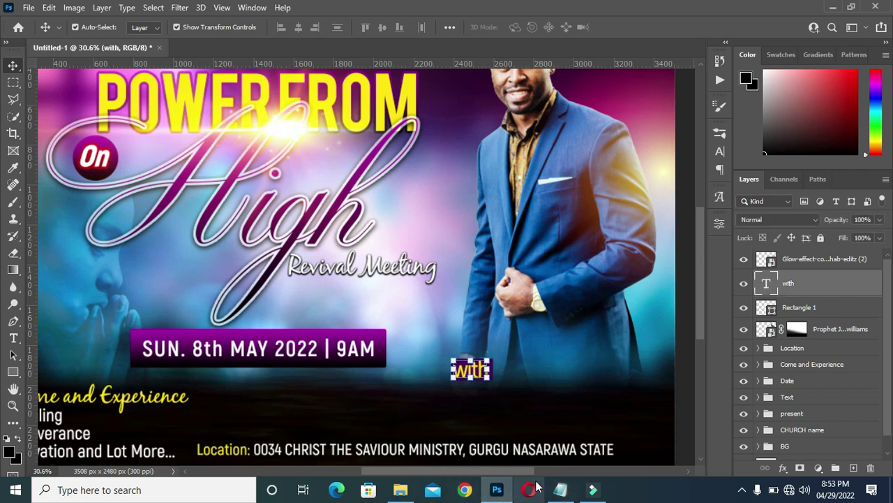
drag(792, 280, 744, 265)
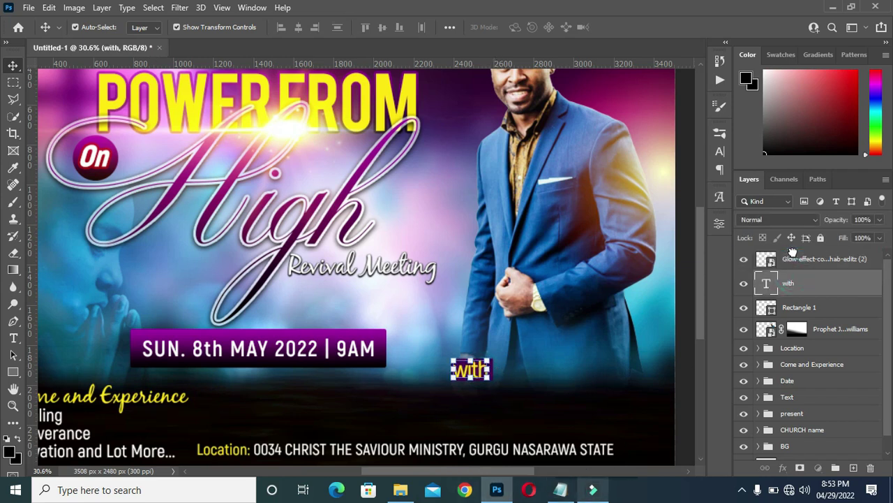
Switch to Notepad, copy the preacher's title and name from the TEXT file, and return to Photoshop.
click(565, 493)
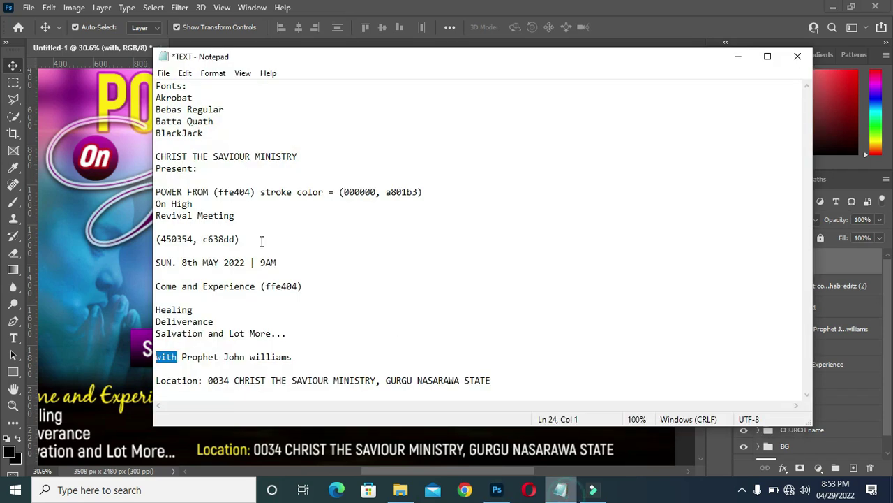
drag(182, 356, 323, 357)
key(ctrl+c)
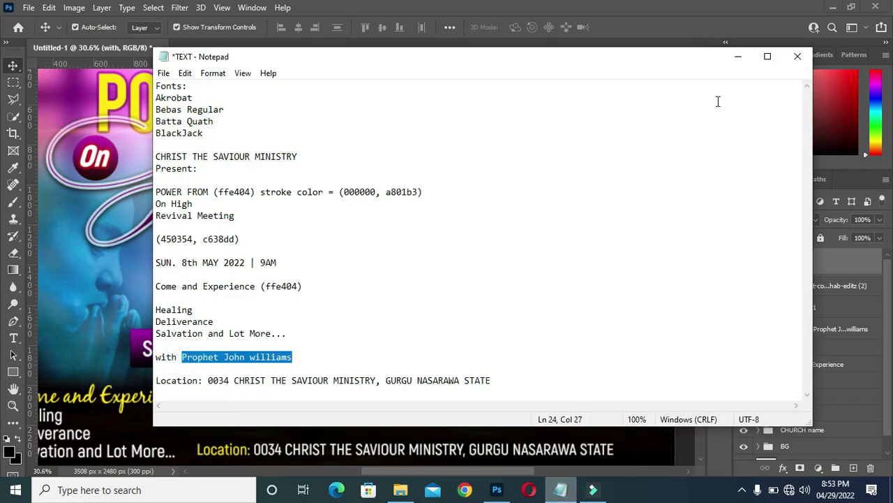
click(737, 57)
Paste the preacher's title and name as a new text layer and colour it white.
key(t)
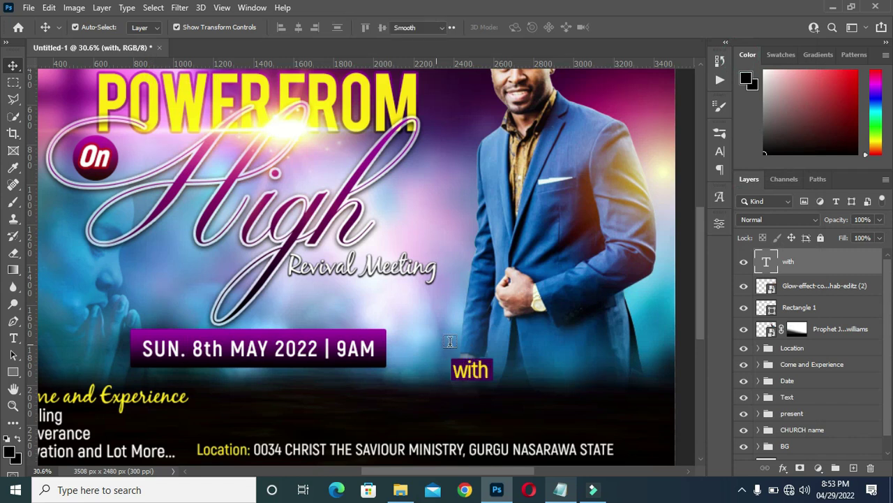
click(447, 319)
key(ctrl+v)
click(624, 27)
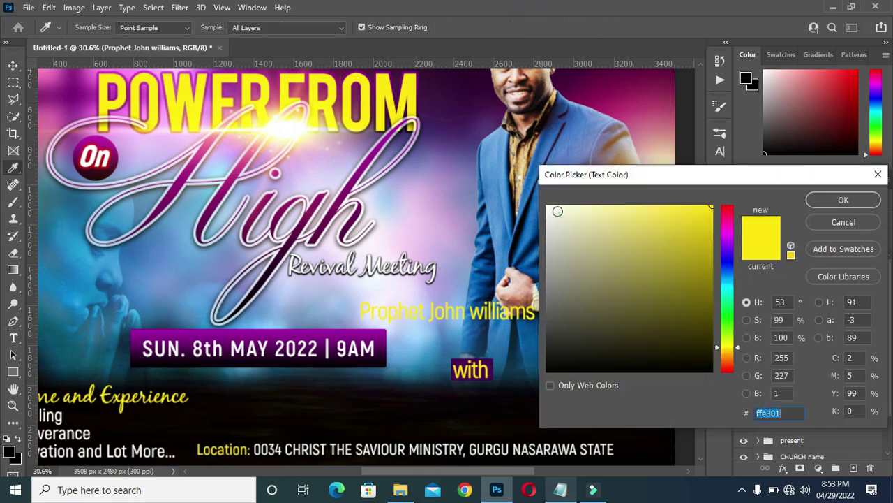
click(843, 199)
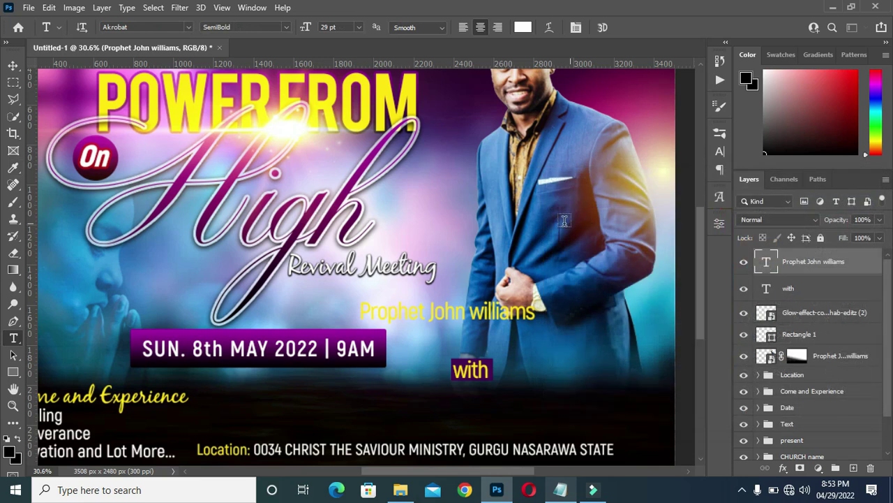
click(12, 65)
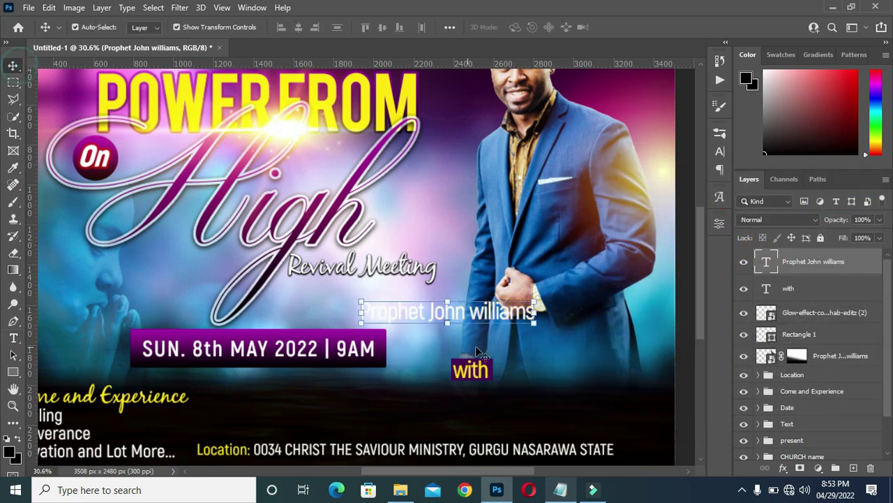
Move the preacher's name beside the "with" tag and scale it down to about 70%.
drag(394, 316, 538, 374)
drag(671, 369, 619, 373)
click(647, 27)
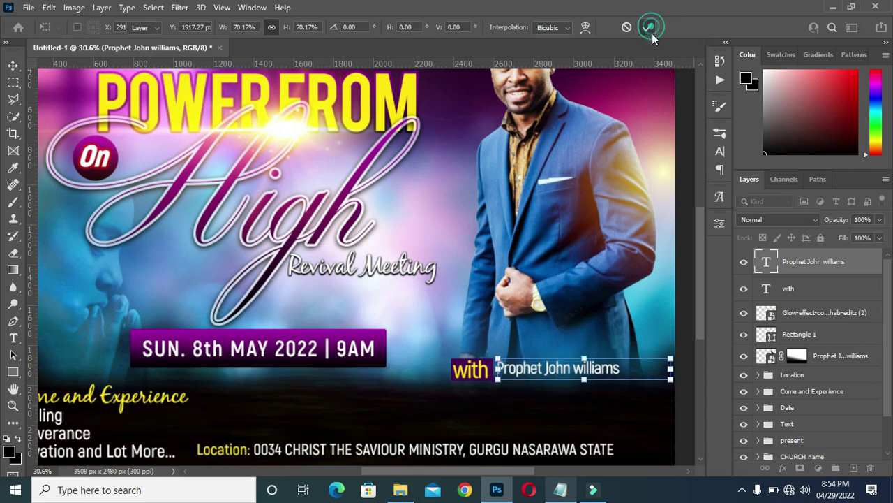
Move the purple rectangle's layer above the glow effect and scale the rectangle and "with" together to about 66%, beside the preacher's name.
drag(802, 294, 799, 305)
click(797, 308)
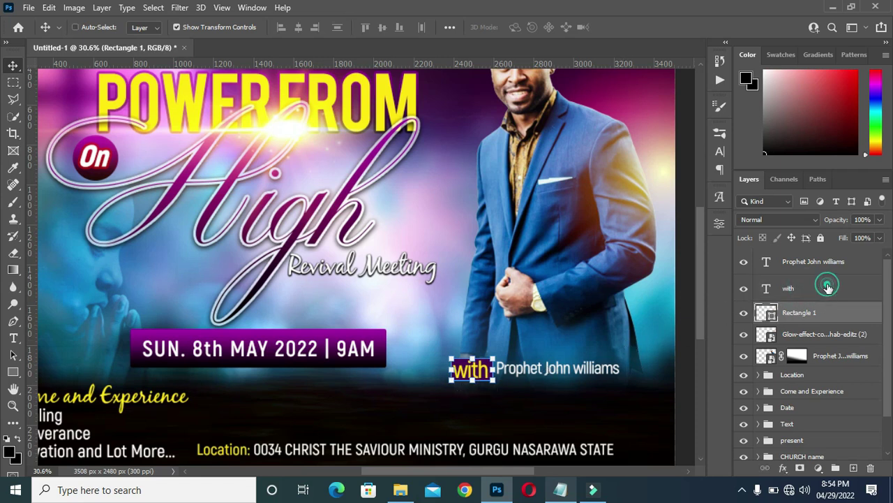
click(826, 288)
scroll(525, 370, up, 1)
scroll(493, 386, up, 1)
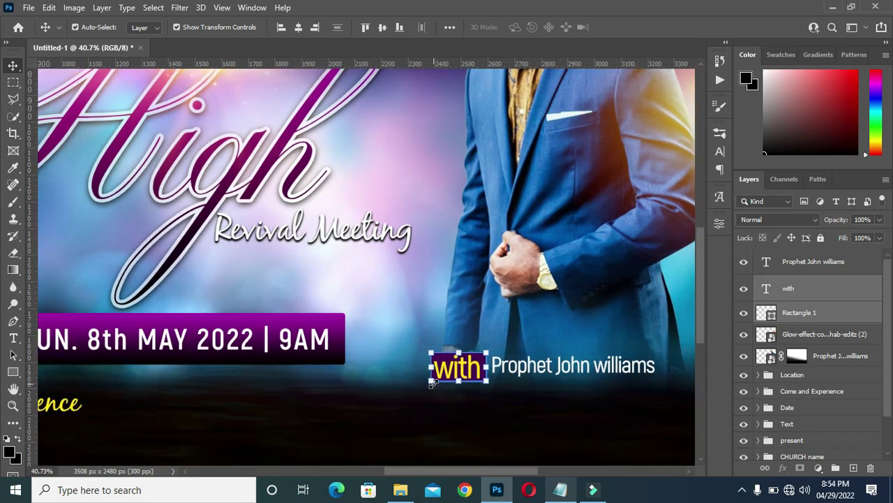
key(ctrl+t)
drag(429, 381, 444, 375)
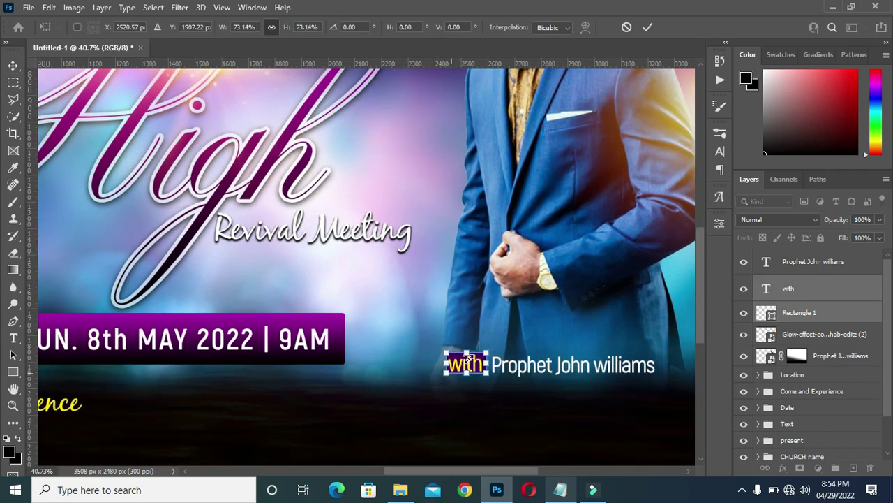
scroll(491, 368, up, 2)
drag(467, 364, 433, 351)
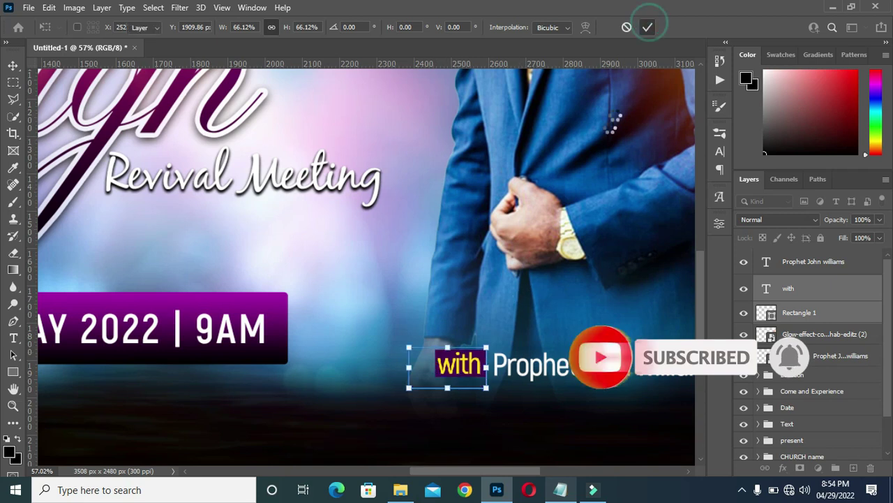
key(Return)
scroll(509, 313, down, 4)
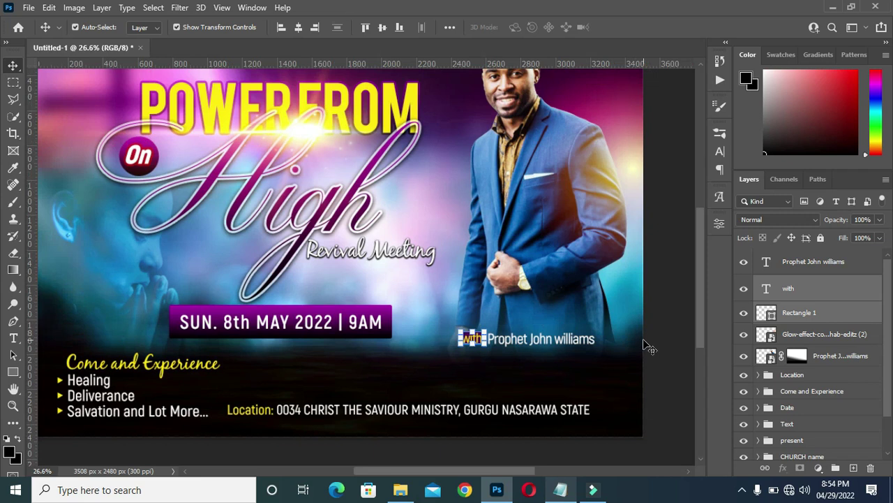
click(656, 343)
Nudge the preacher's name, the word "with" and the purple rectangle slightly upward together, and deselect them.
scroll(504, 317, down, 1)
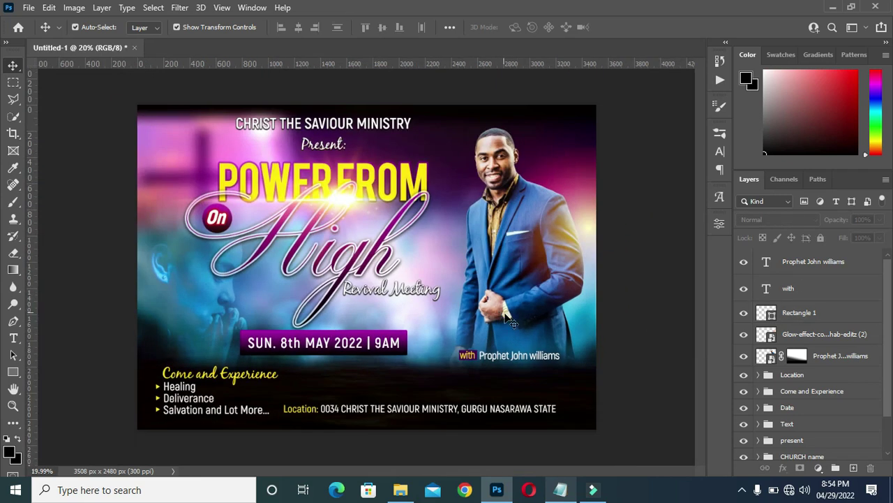
click(806, 264)
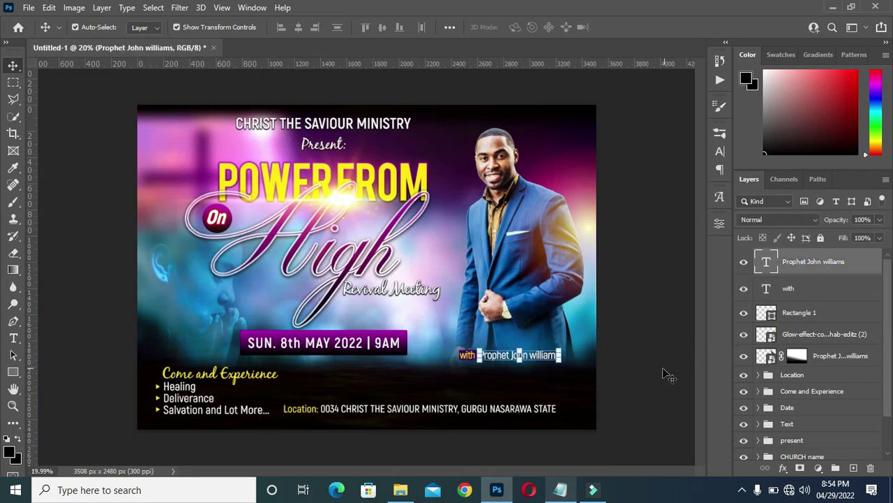
shift+click(803, 314)
key(shift+Up)
key(shift+Up)
key(shift+Up)
key(shift+Up)
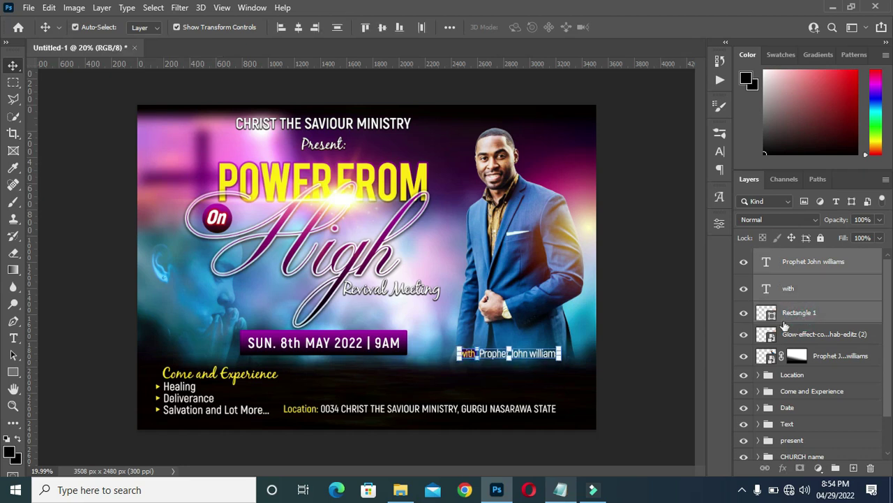
click(667, 339)
Add a purple (#9b04b2) Solid Color fill layer directly above the preacher's photo layer.
key(ctrl+plus)
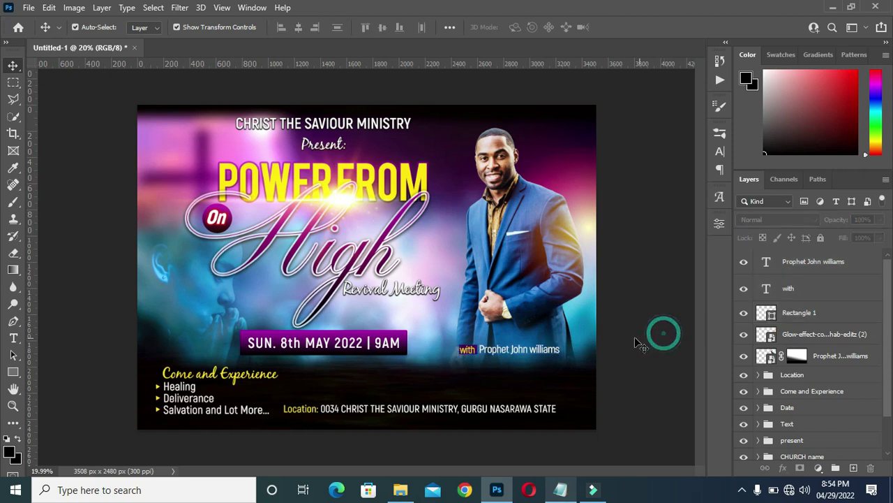
key(ctrl+0)
click(507, 247)
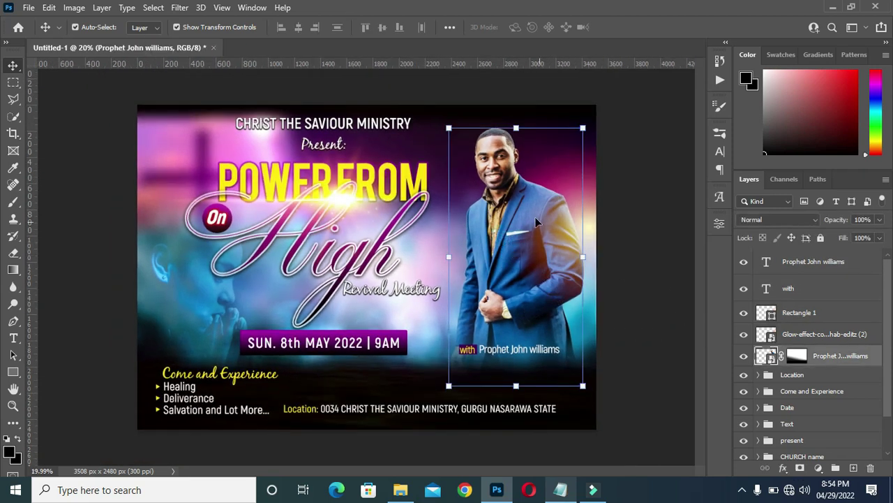
click(818, 468)
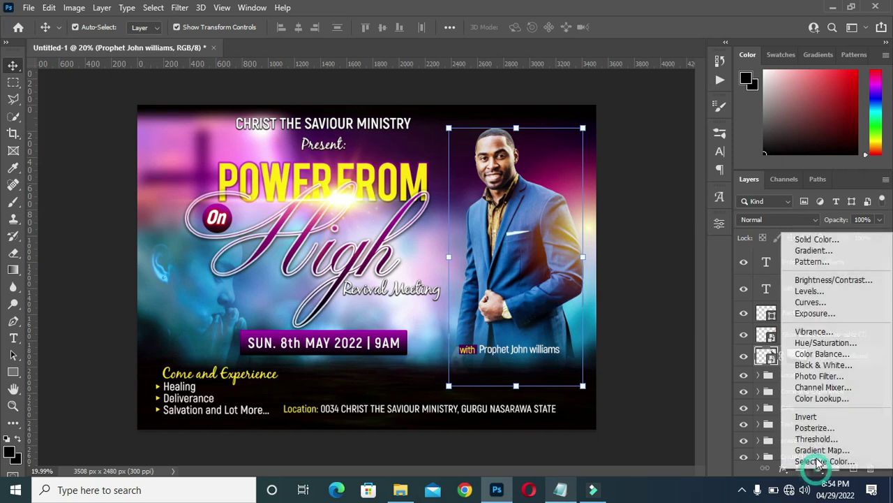
click(815, 240)
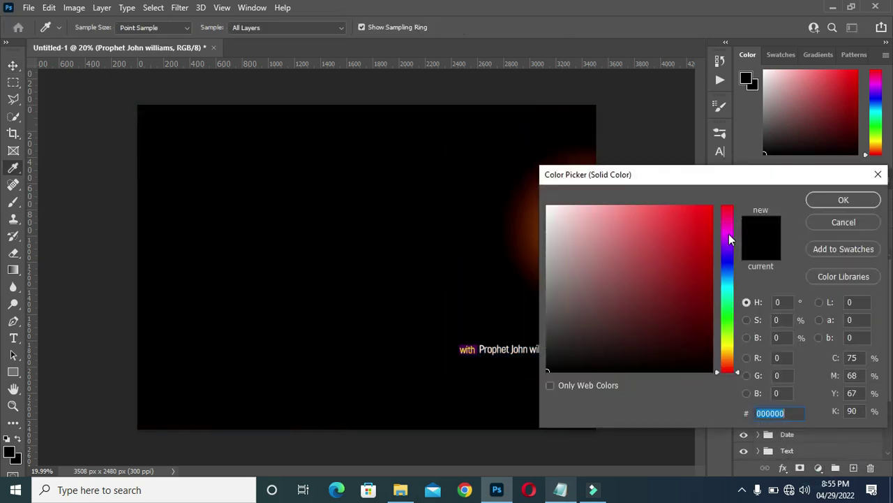
click(728, 233)
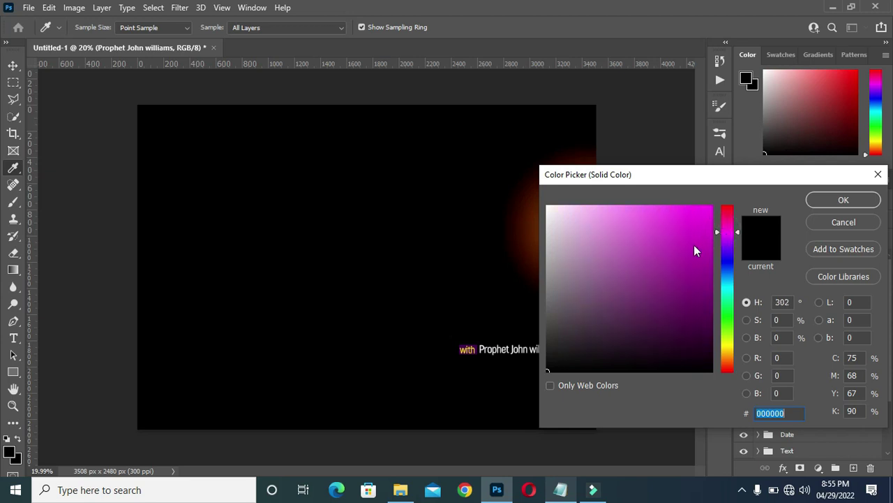
click(707, 246)
drag(710, 248, 708, 256)
click(724, 237)
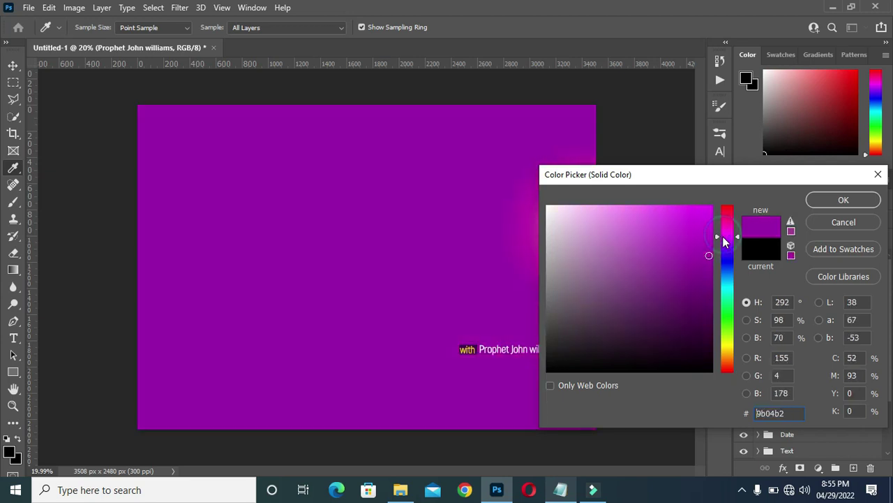
click(813, 200)
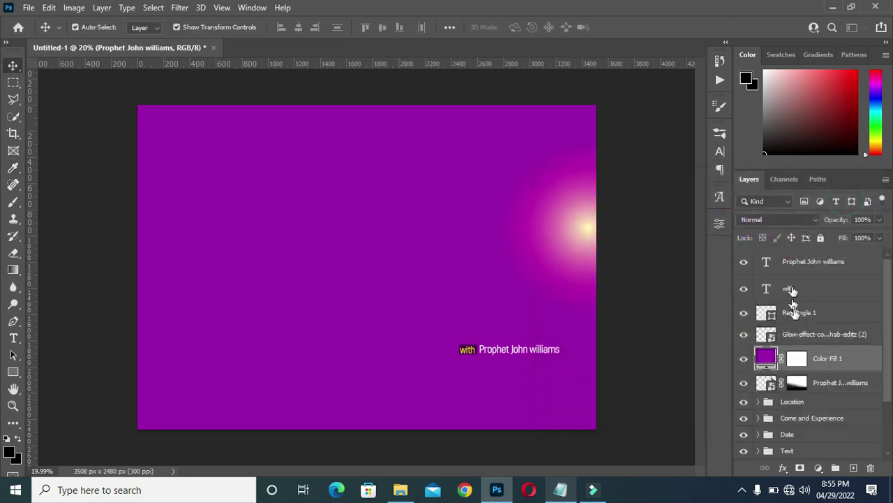
Set the purple fill layer's blend mode to Overlay and lower its opacity to 38%.
click(777, 220)
click(754, 310)
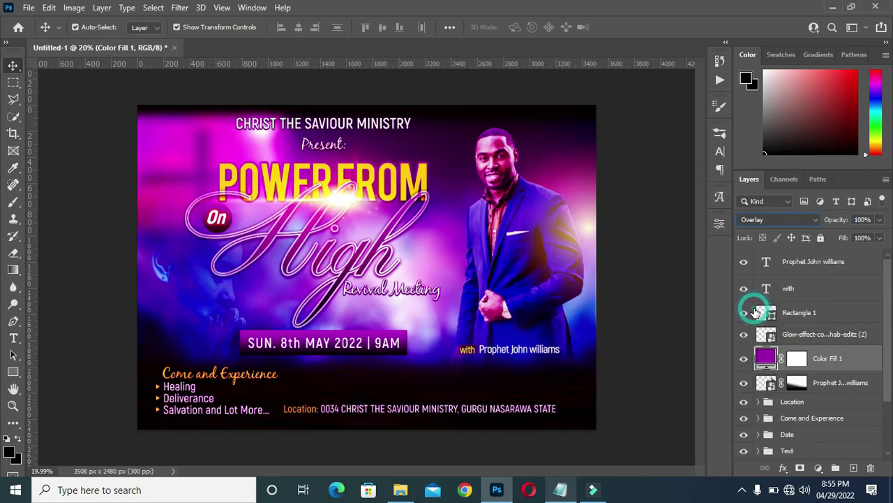
drag(839, 219, 801, 225)
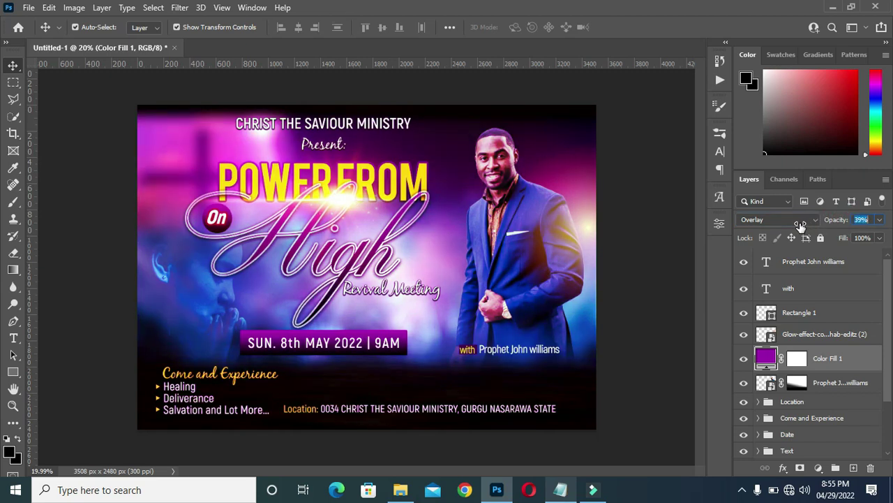
Clip the purple fill layer to the preacher's photo with a clipping mask, and deselect it.
right_click(824, 361)
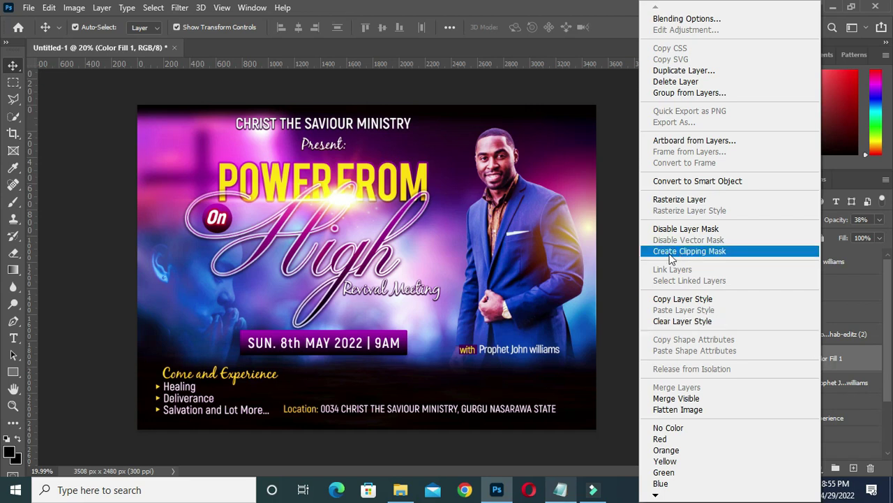
click(708, 252)
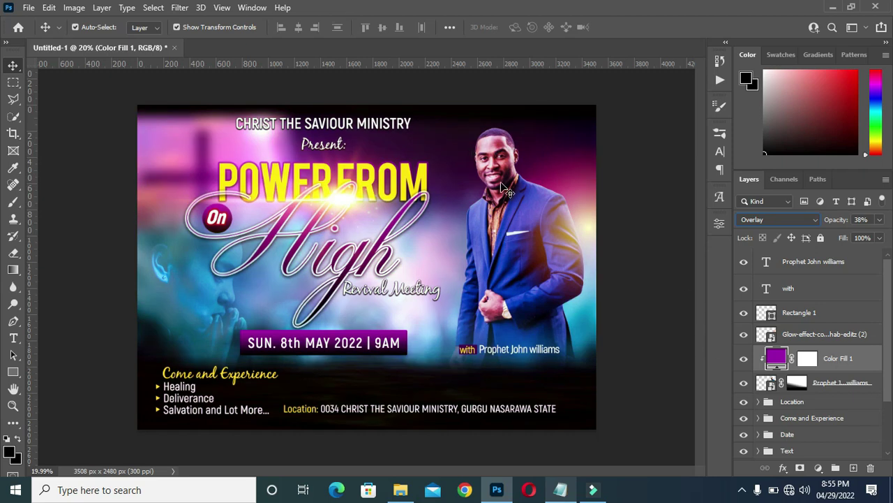
click(634, 311)
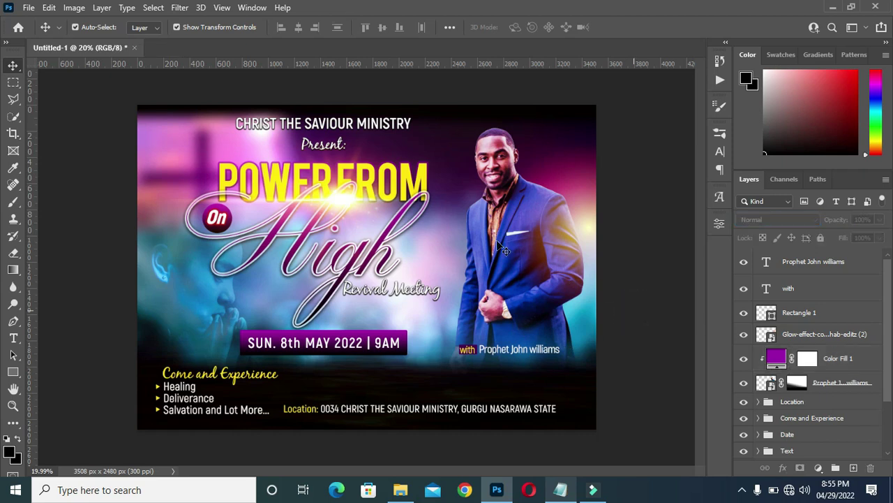
scroll(496, 238, up, 3)
scroll(469, 222, down, 1)
scroll(414, 191, up, 1)
scroll(548, 231, down, 1)
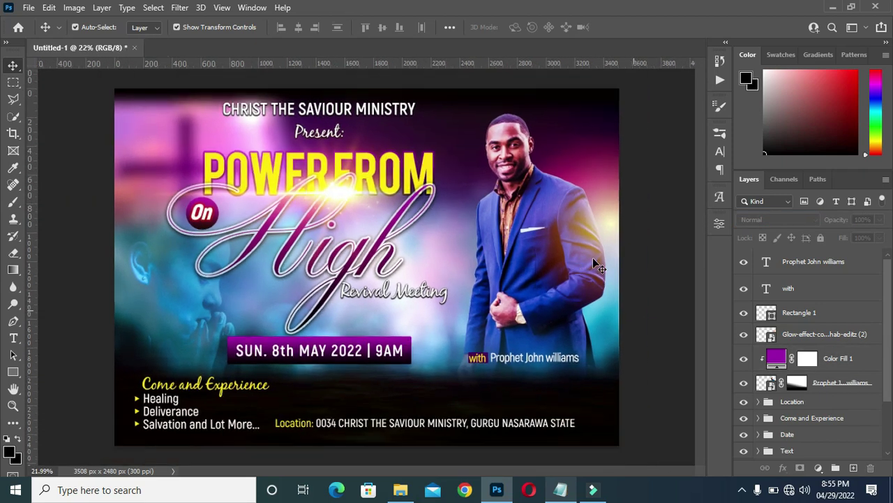